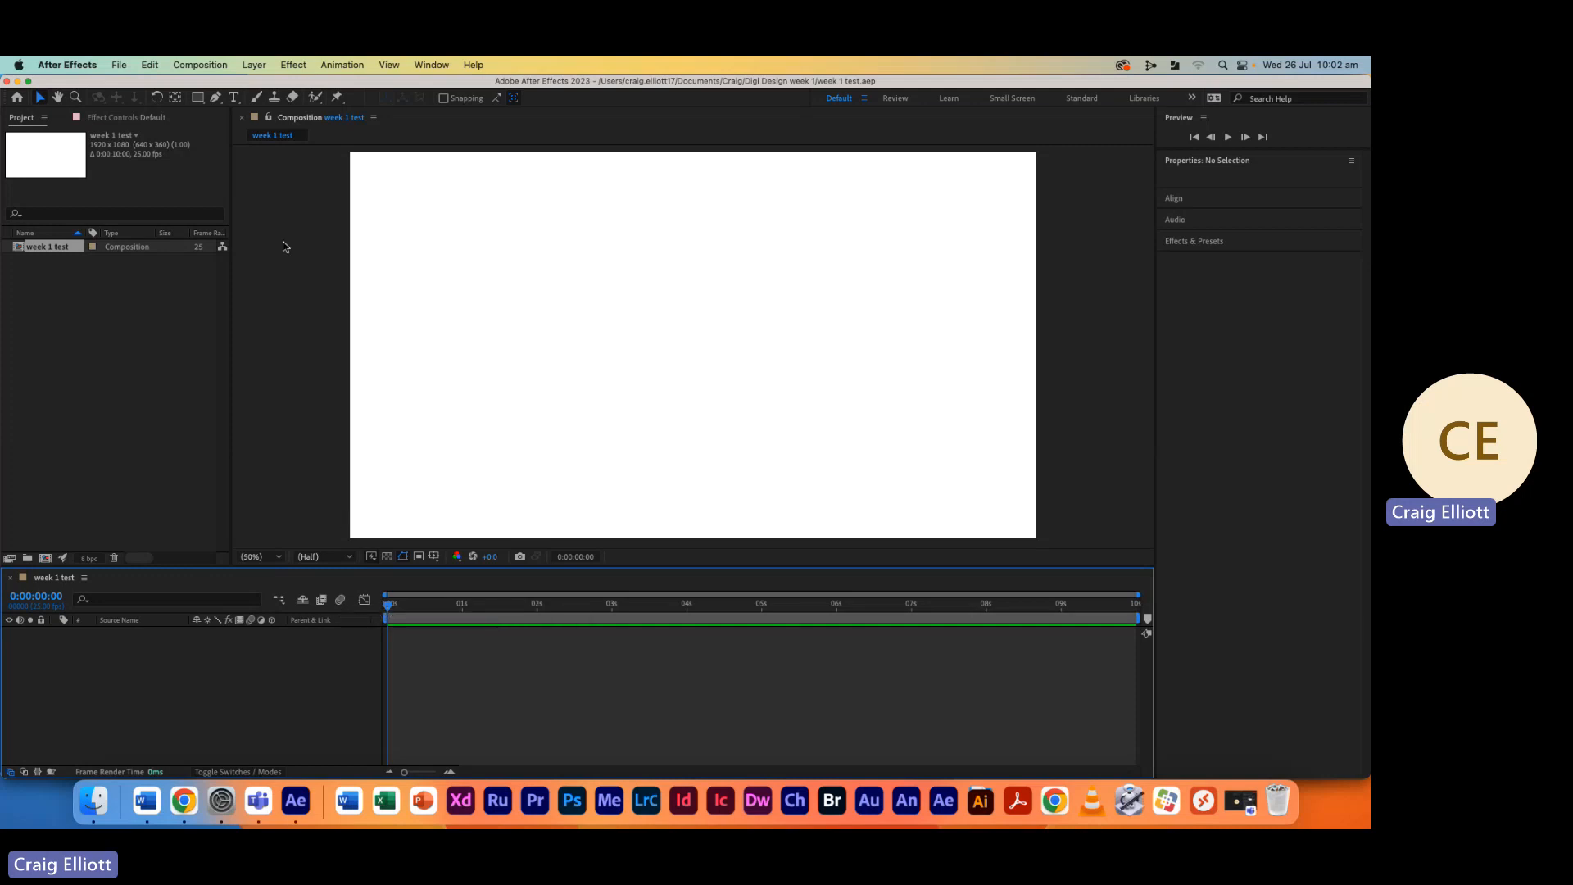
{"action": "left_click", "coordinate": [255, 65]}
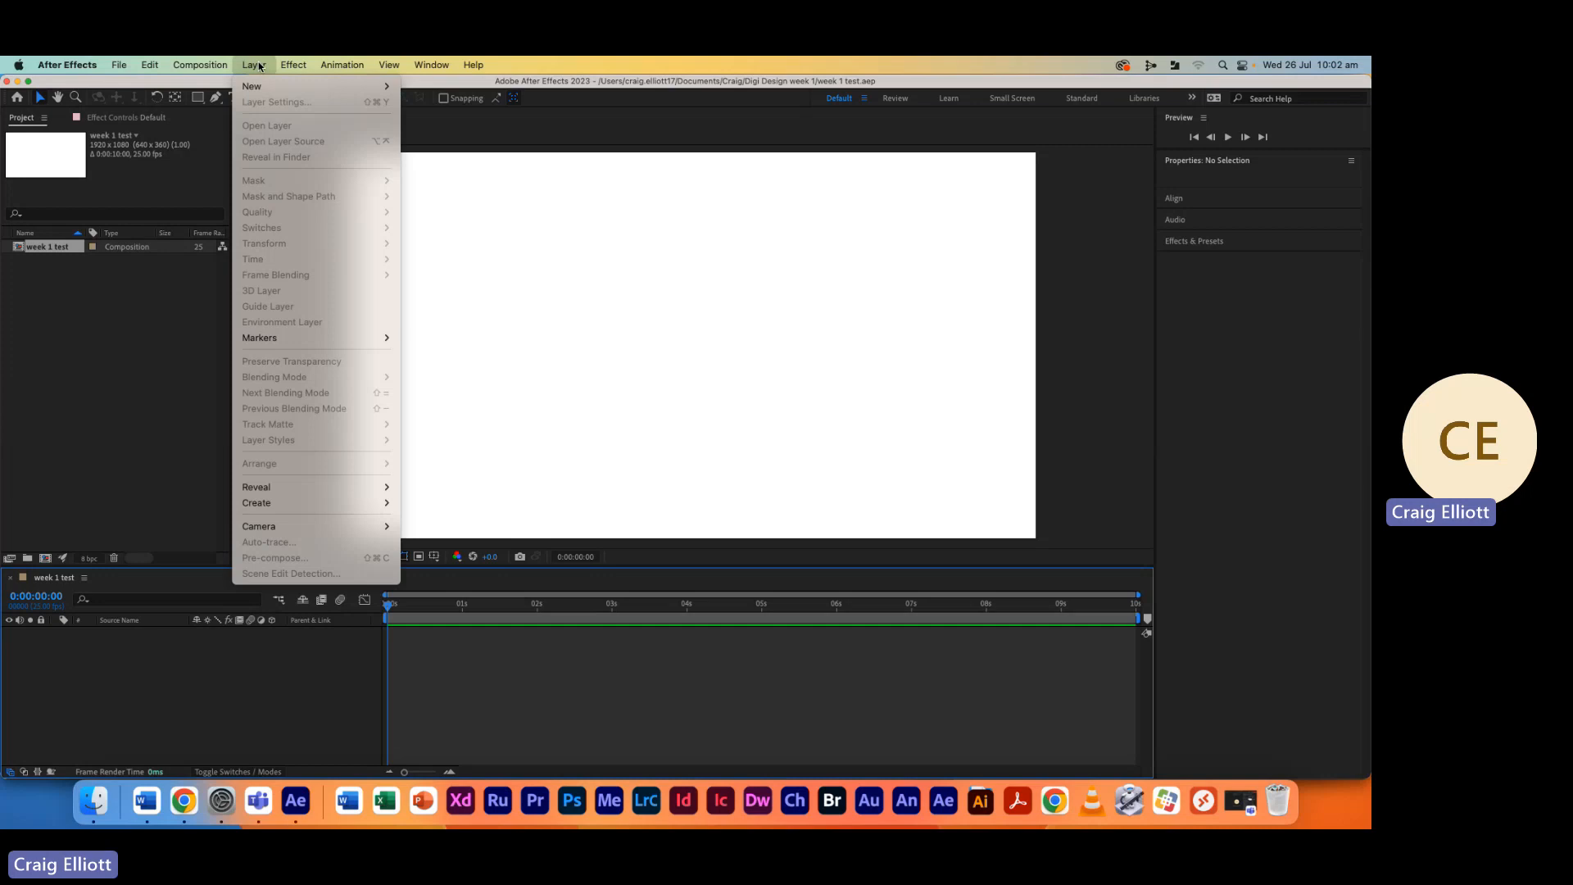
{"action": "mouse_move", "coordinate": [260, 86]}
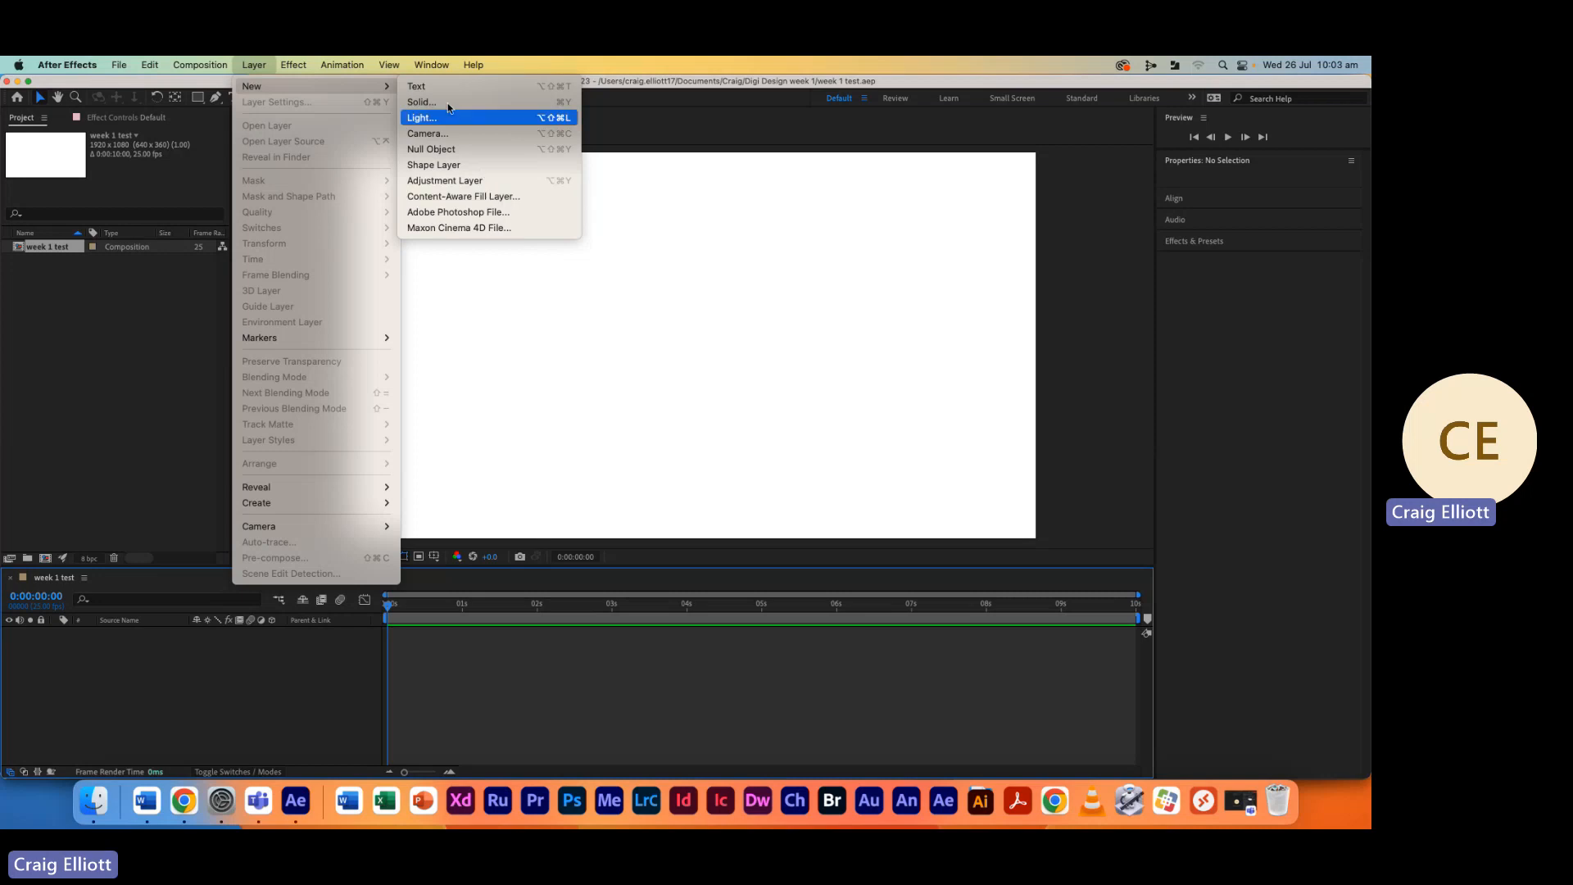
{"action": "mouse_move", "coordinate": [447, 71]}
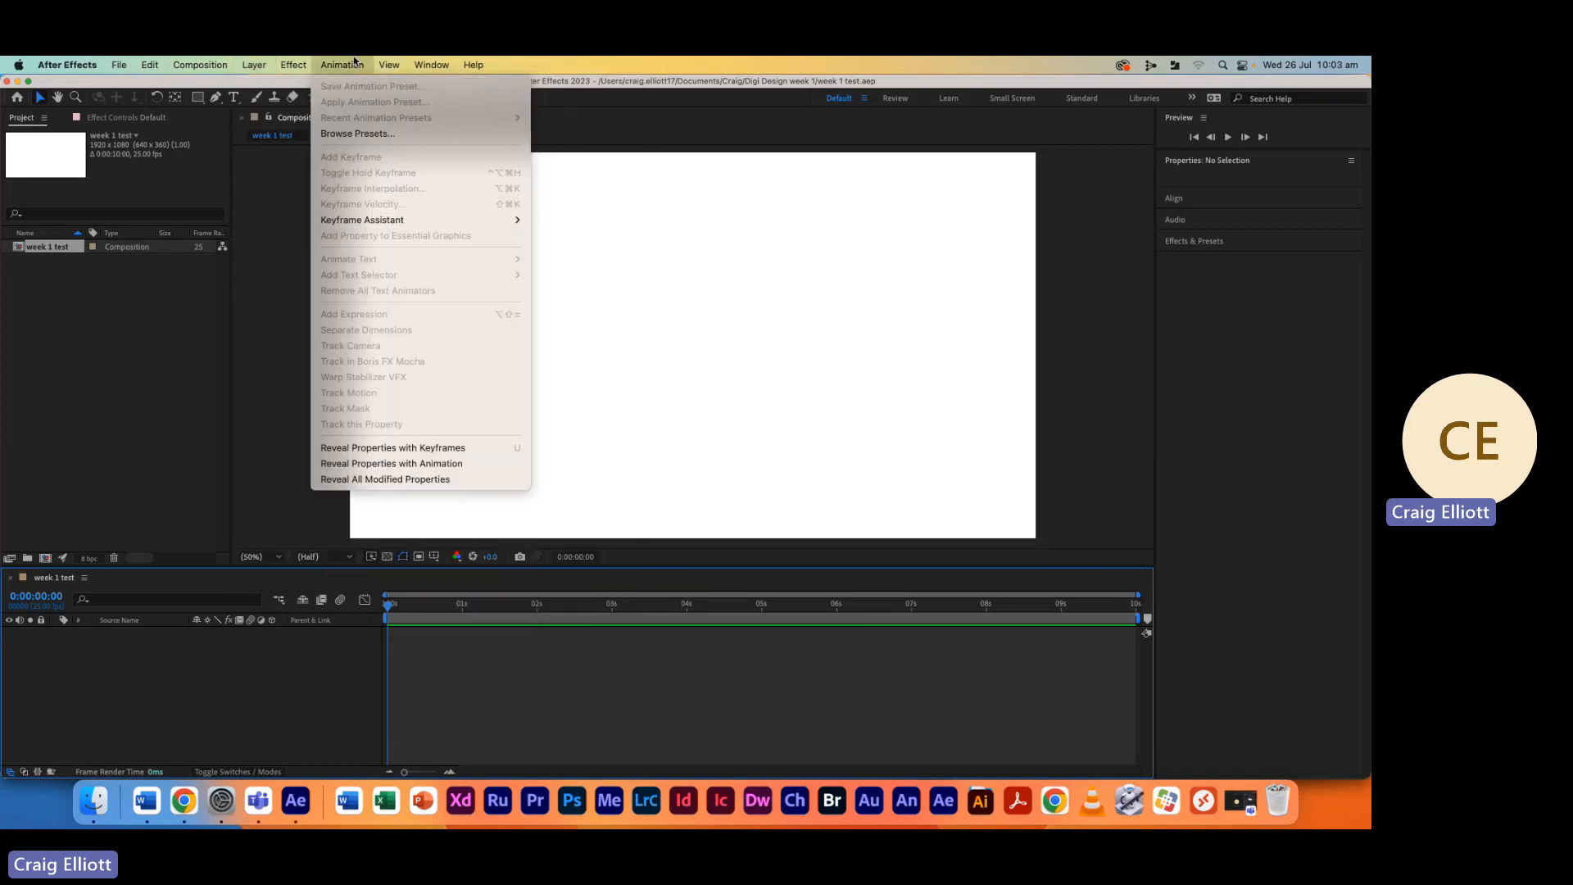
{"action": "left_click", "coordinate": [344, 62]}
{"action": "left_click", "coordinate": [208, 296]}
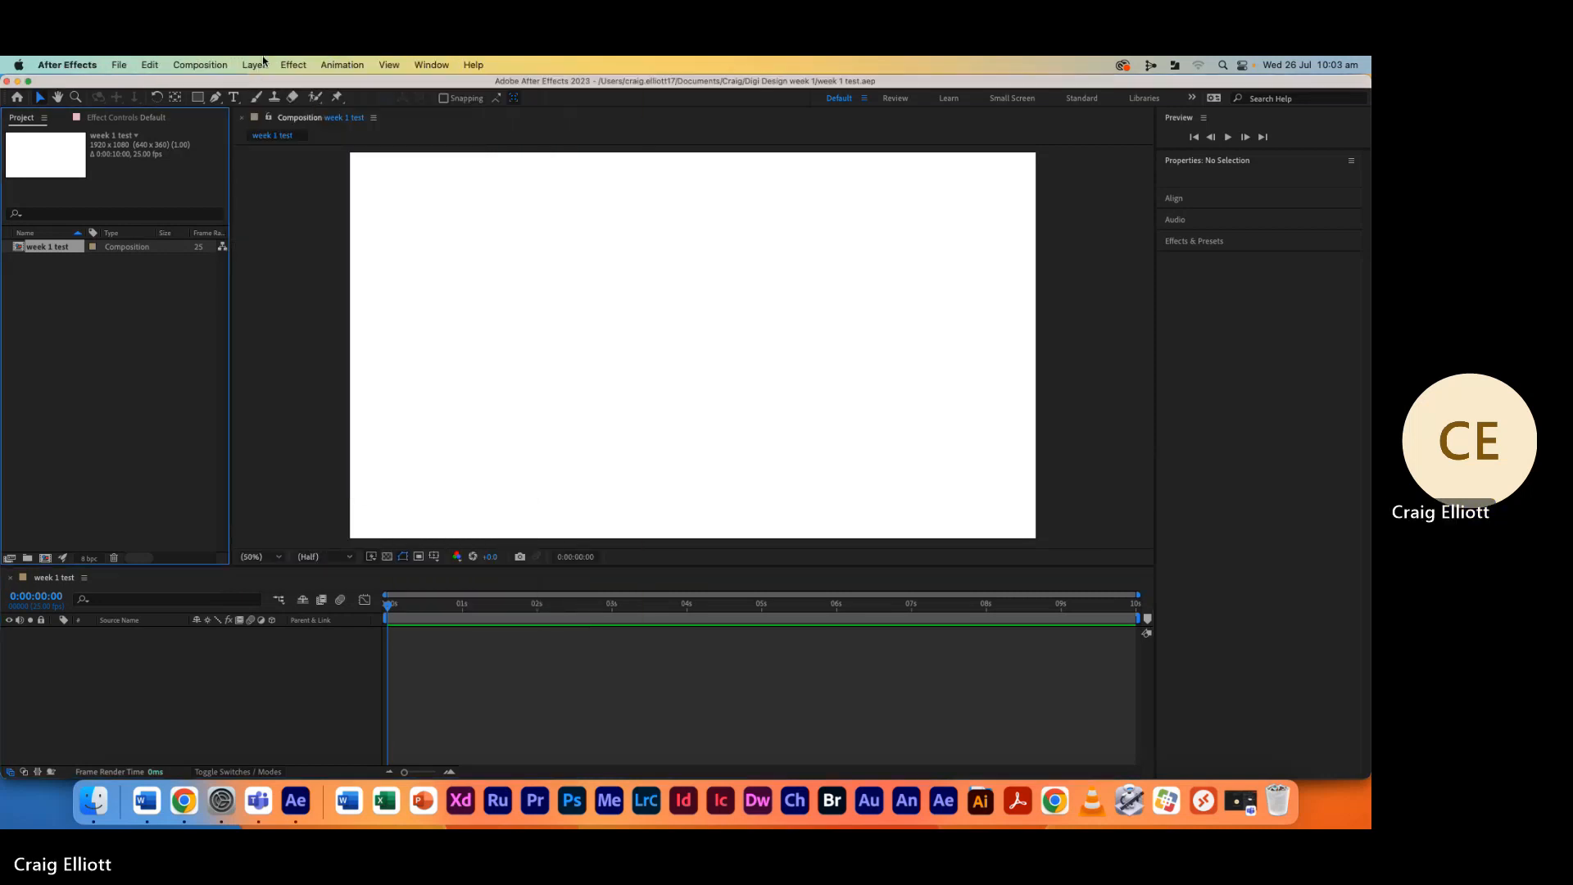
{"action": "left_click", "coordinate": [254, 64]}
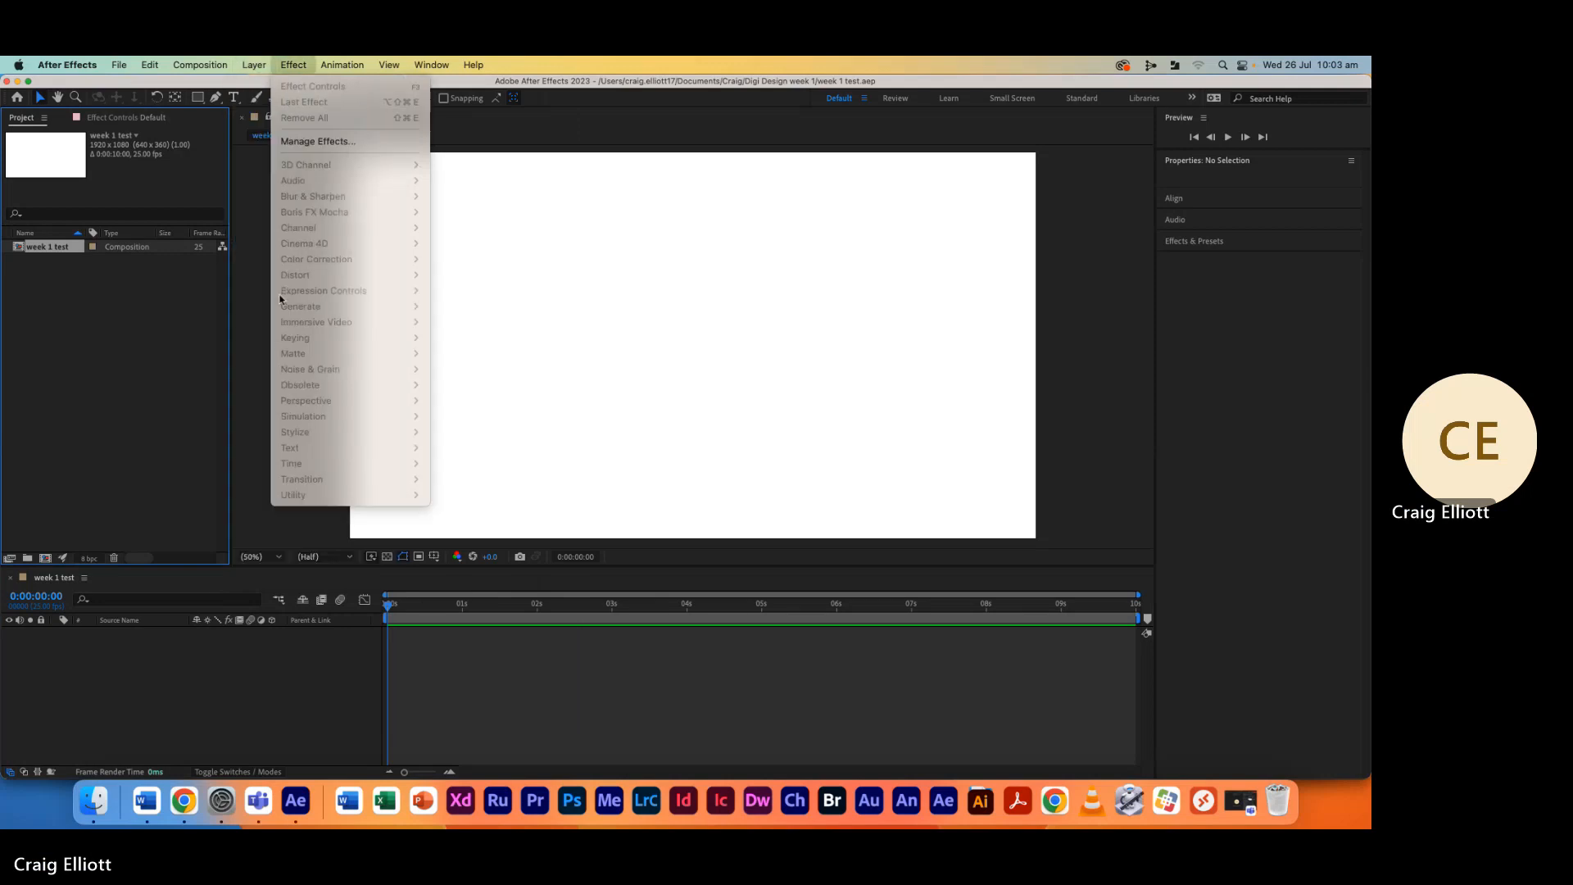
{"action": "left_click", "coordinate": [524, 386]}
{"action": "left_click", "coordinate": [257, 66]}
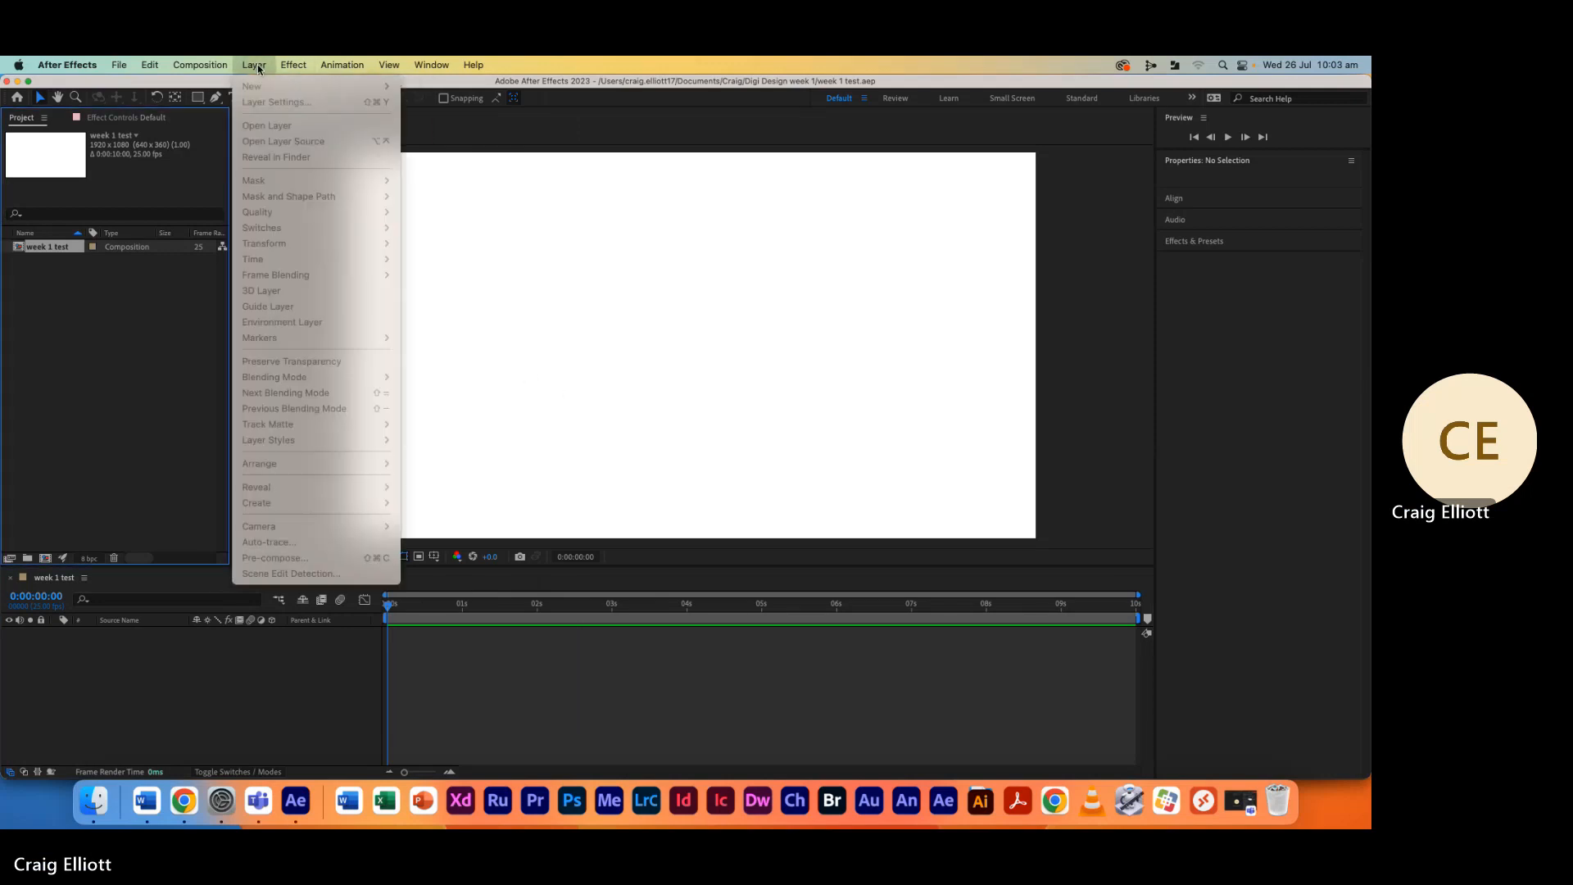
{"action": "left_click", "coordinate": [254, 65]}
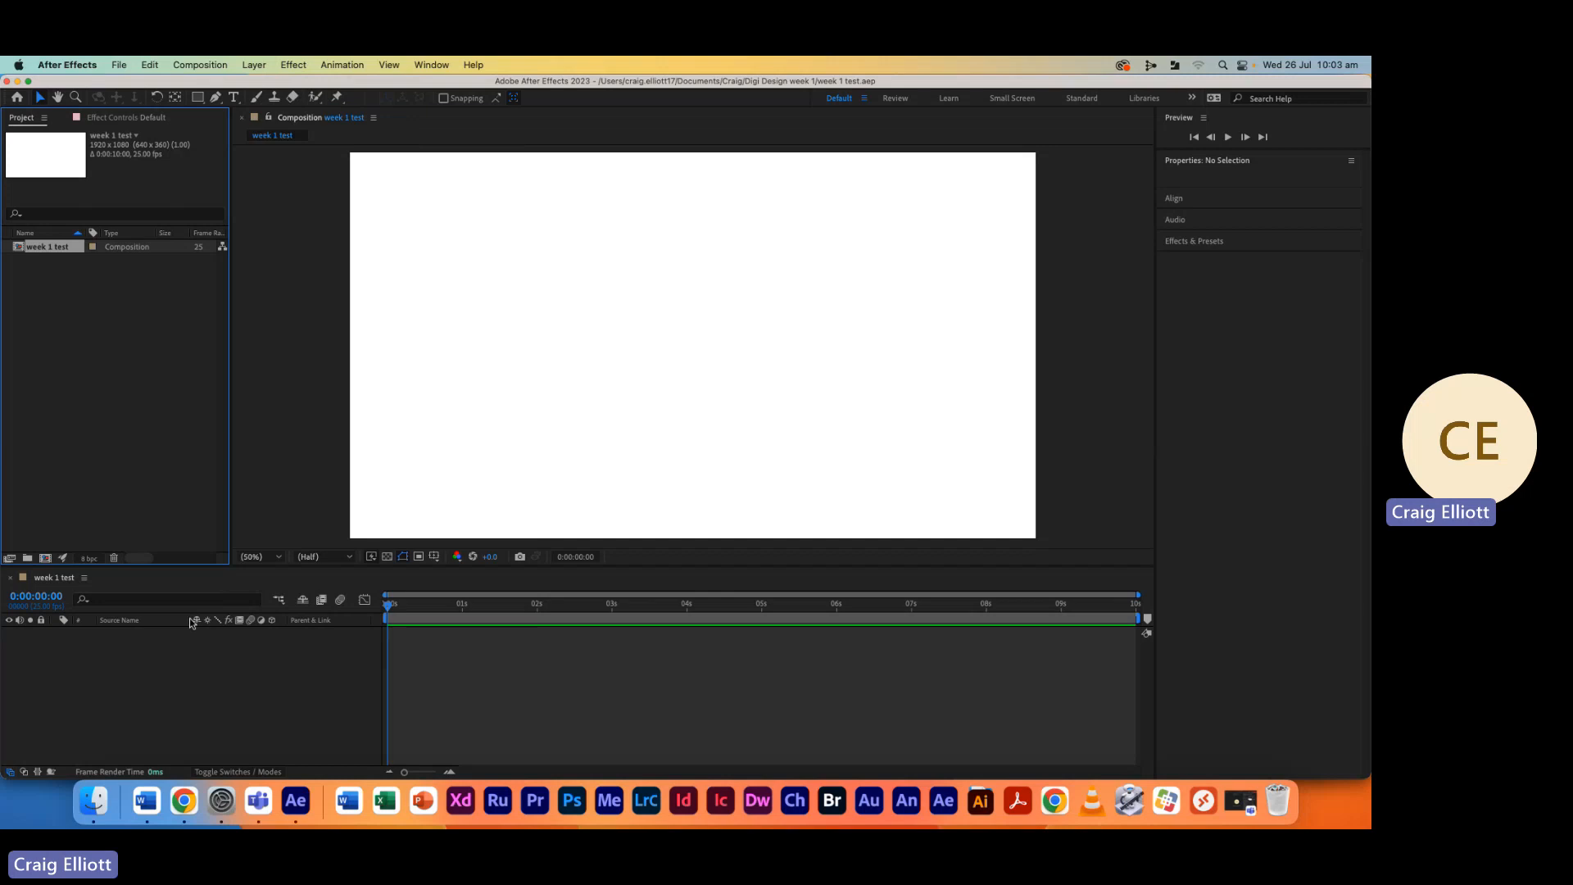
Add a new empty shape layer to the week 1 test composition
{"action": "left_click", "coordinate": [207, 642]}
{"action": "left_click", "coordinate": [254, 65]}
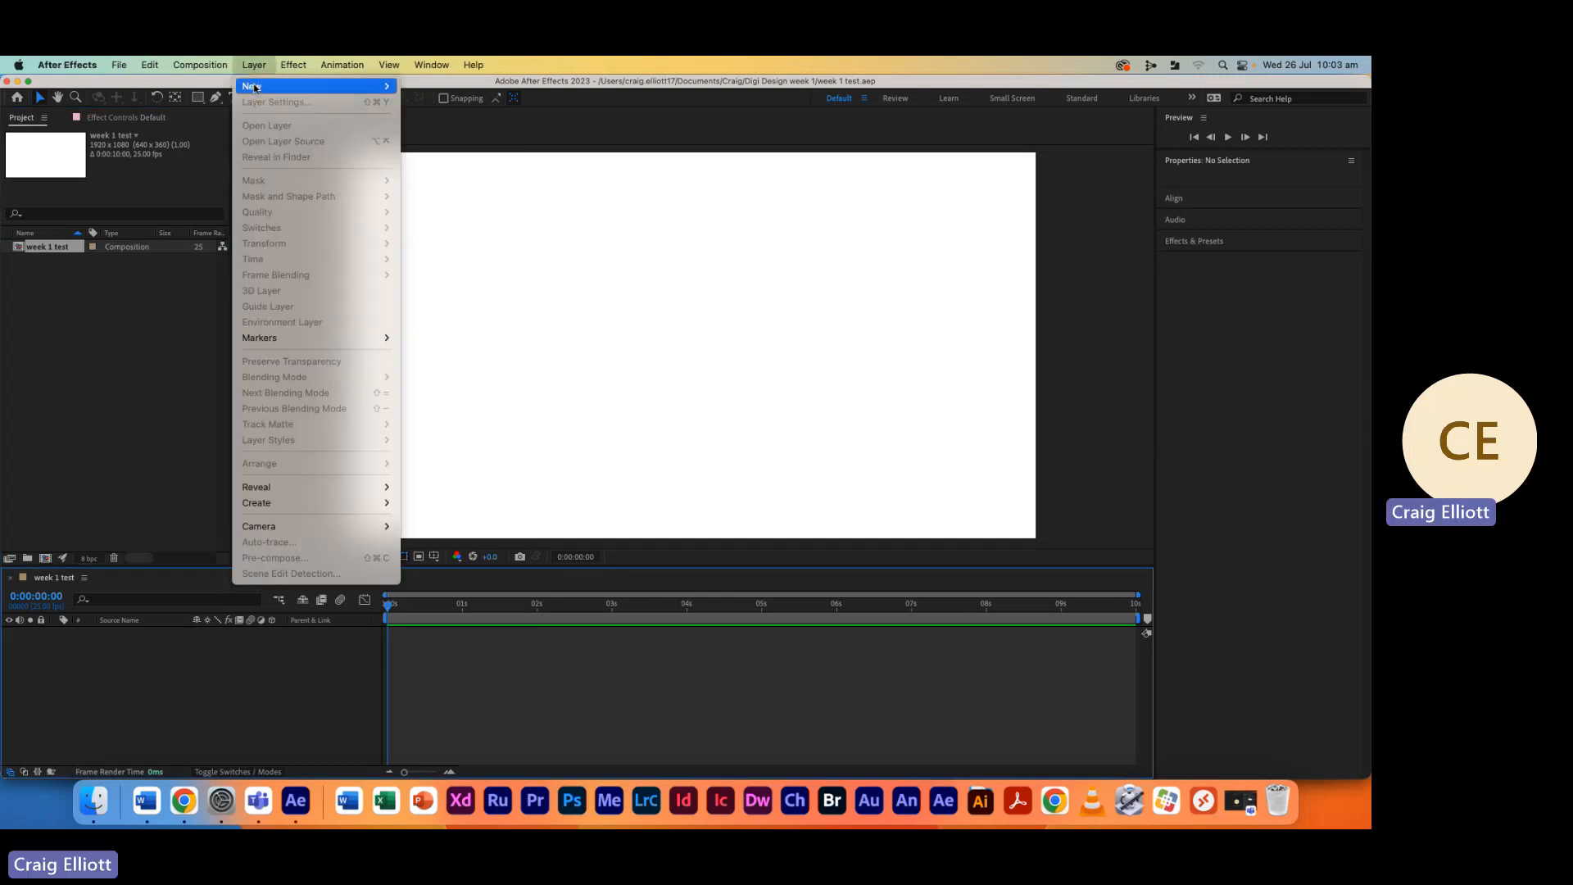
{"action": "mouse_move", "coordinate": [270, 86]}
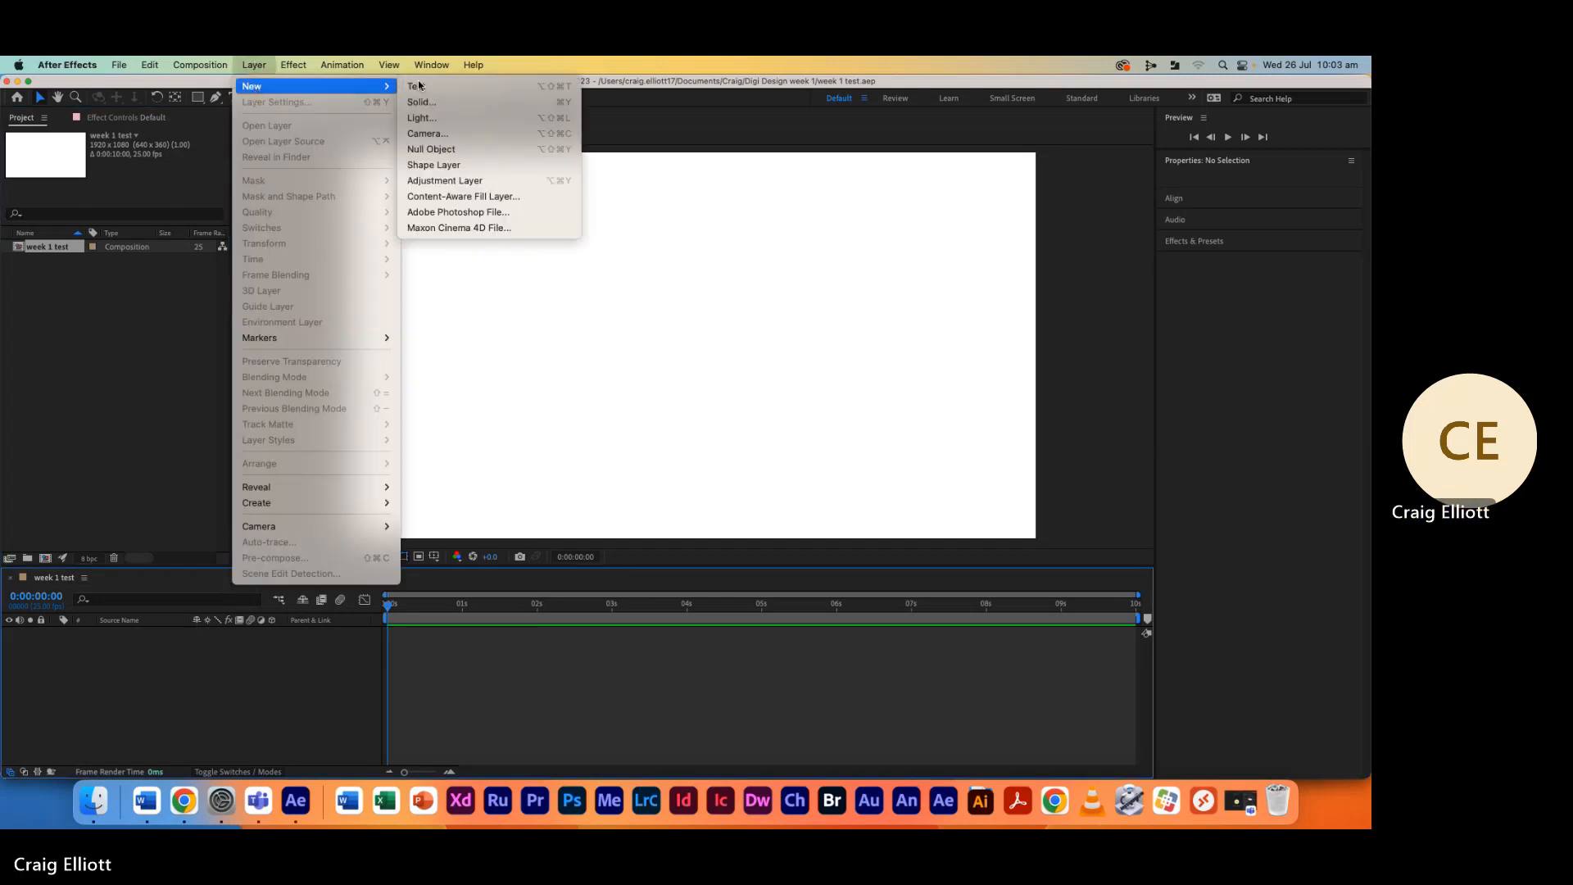
{"action": "left_click", "coordinate": [448, 165]}
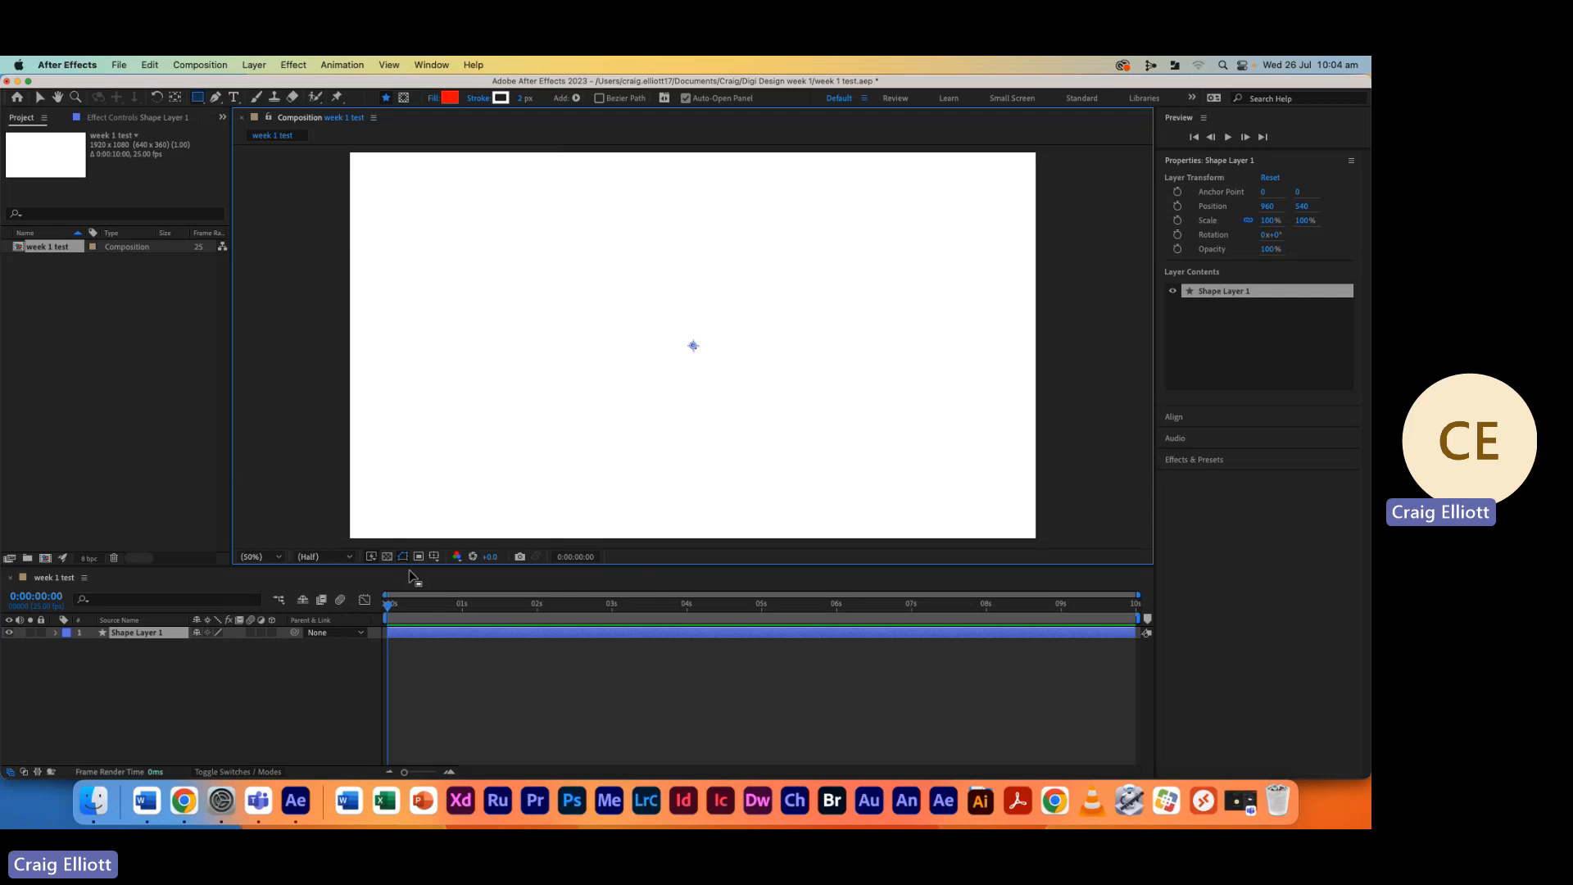
Draw a red circle about 379 px in diameter in the left half of the composition with the Ellipse tool
{"action": "left_click_drag", "start_coordinate": [412, 566], "coordinate": [418, 382]}
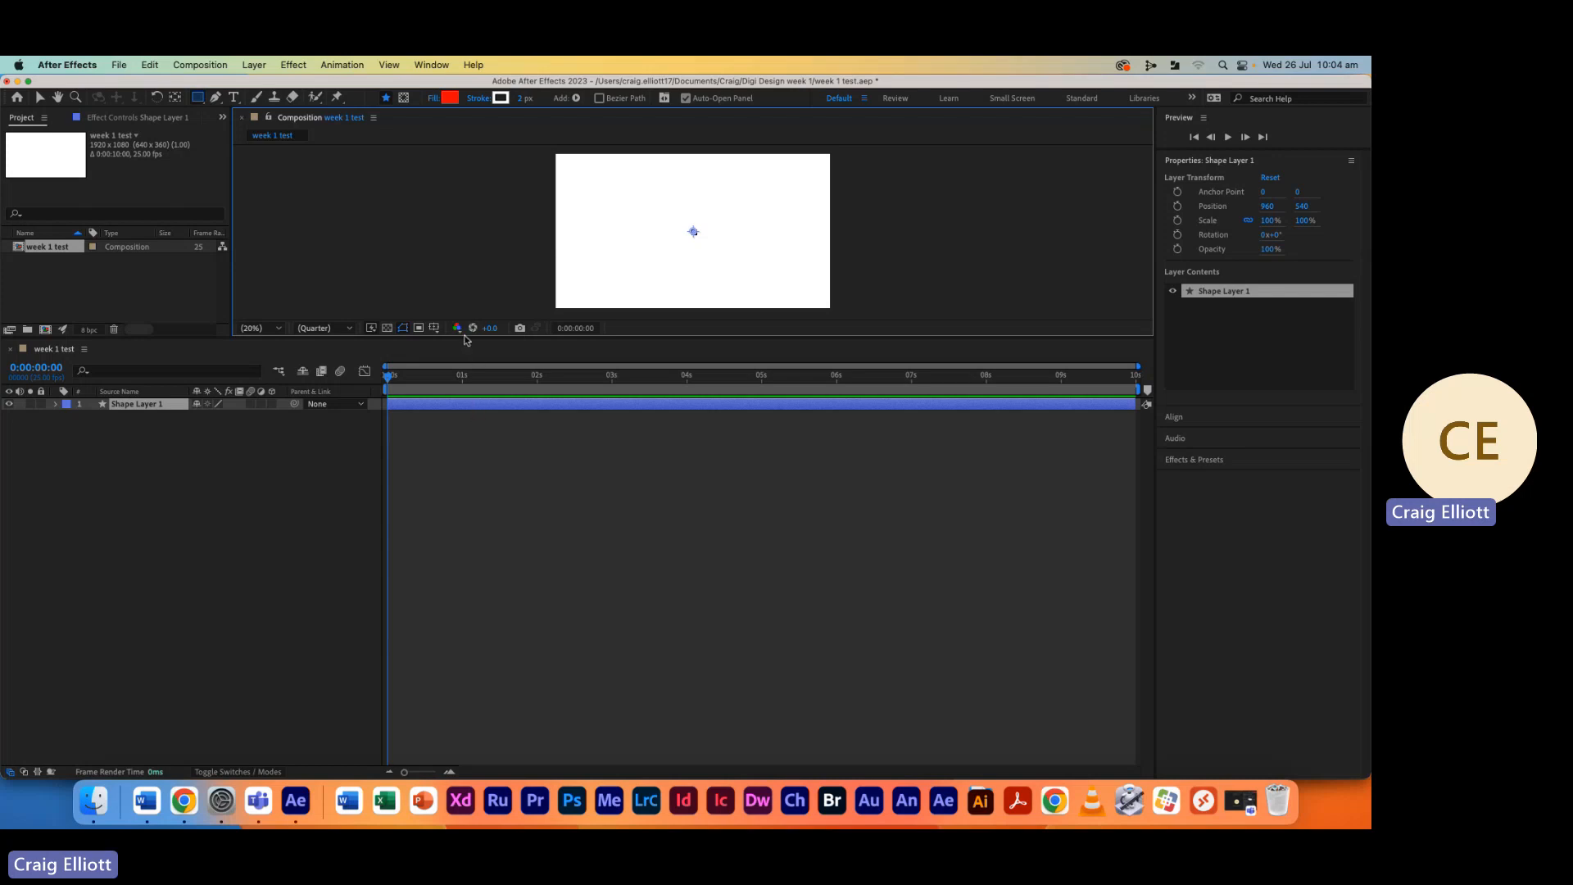
{"action": "left_click_drag", "start_coordinate": [464, 342], "coordinate": [461, 422]}
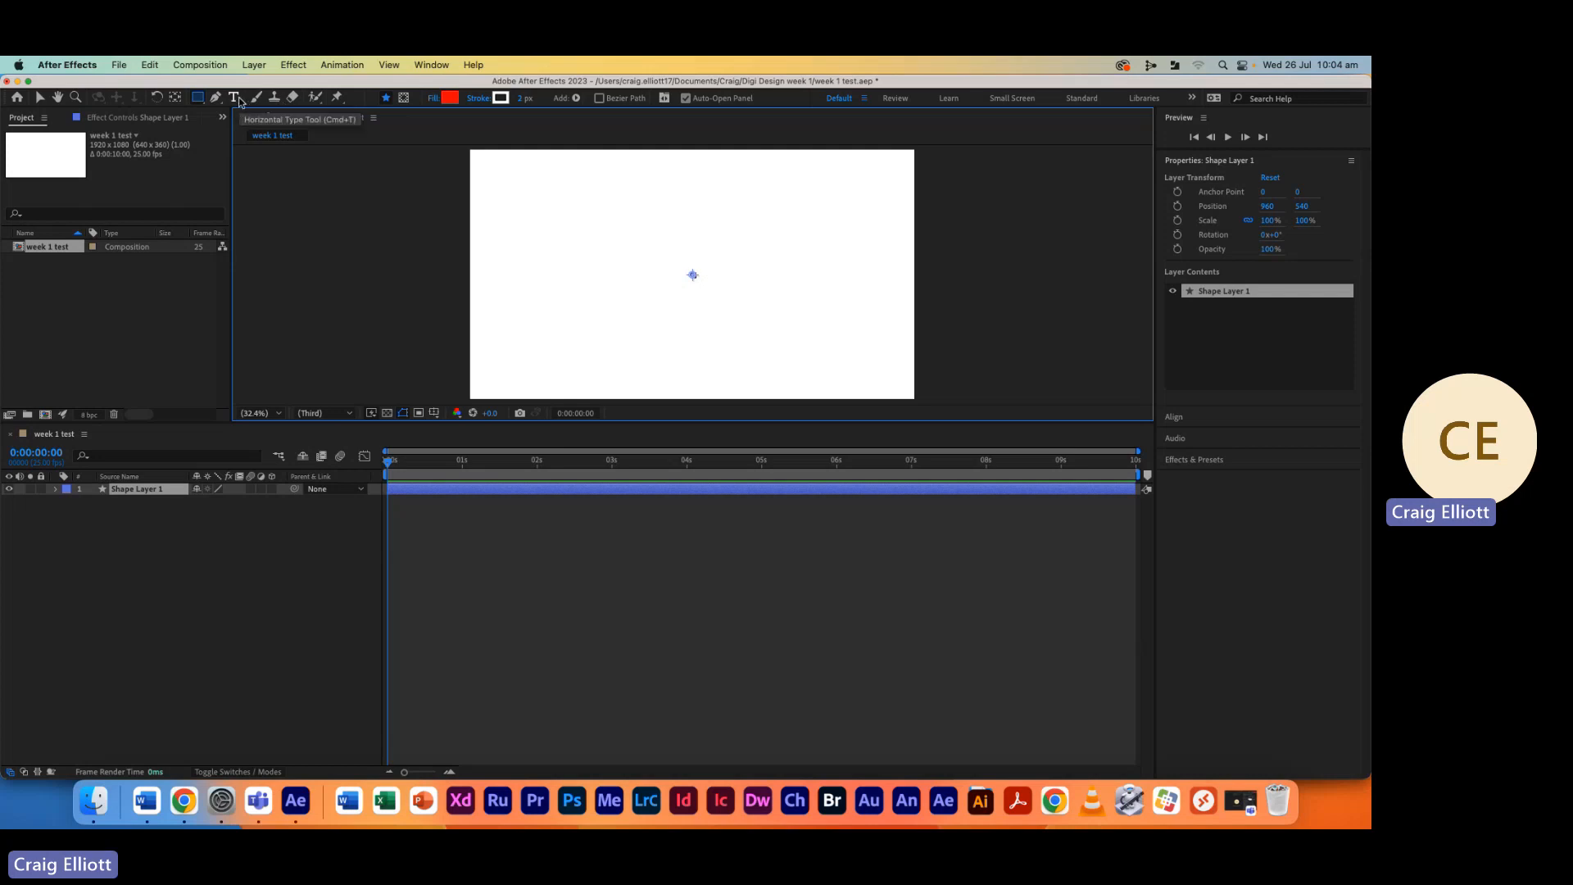
{"action": "left_click", "coordinate": [200, 98]}
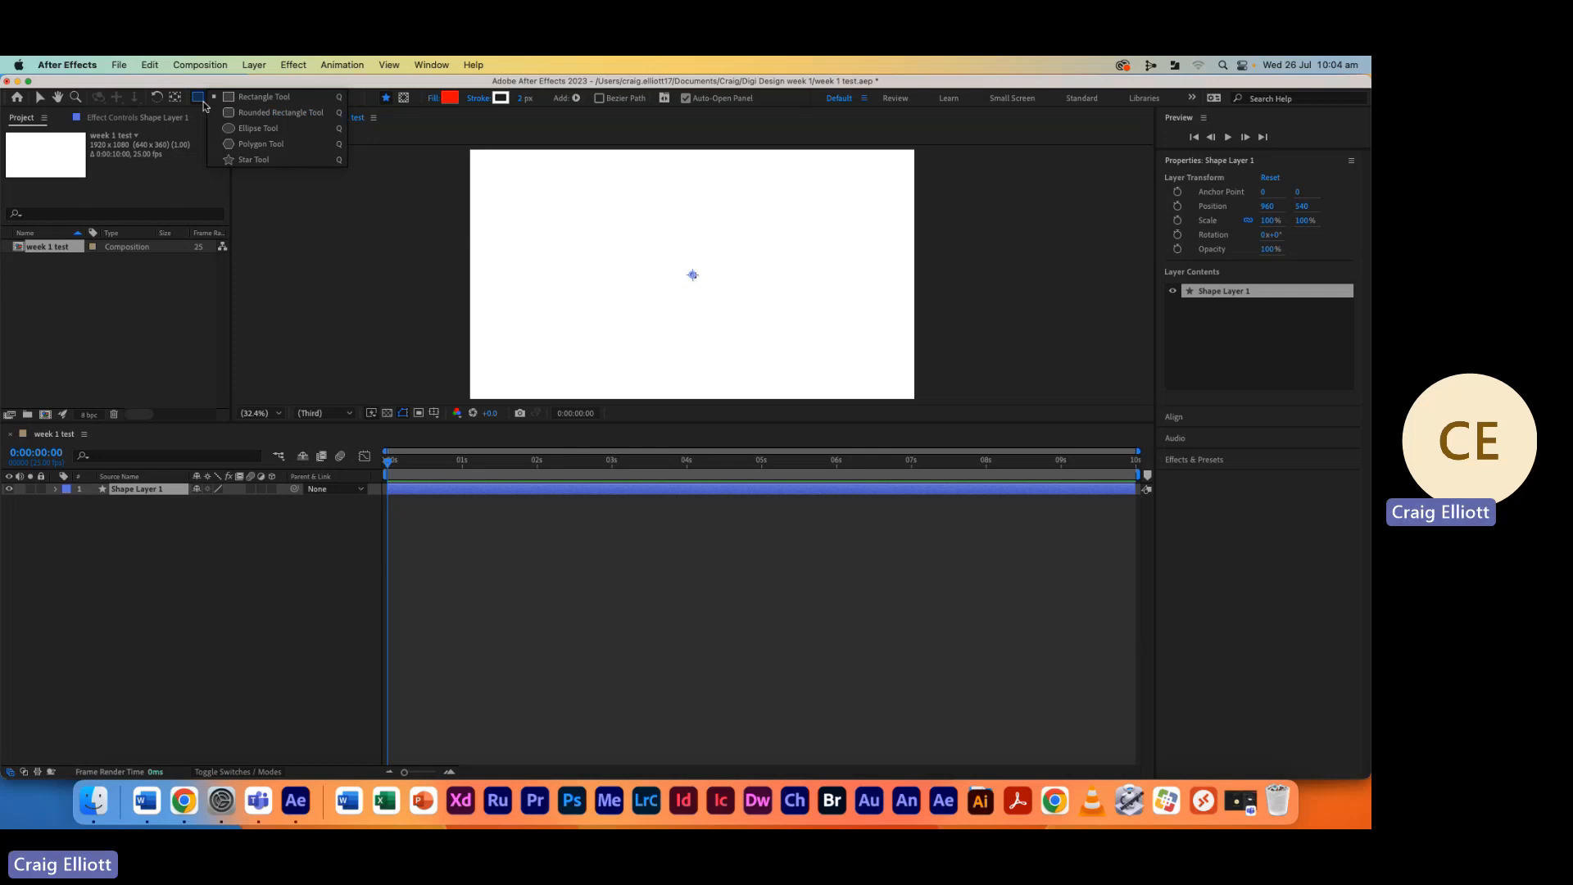
{"action": "left_click", "coordinate": [204, 104]}
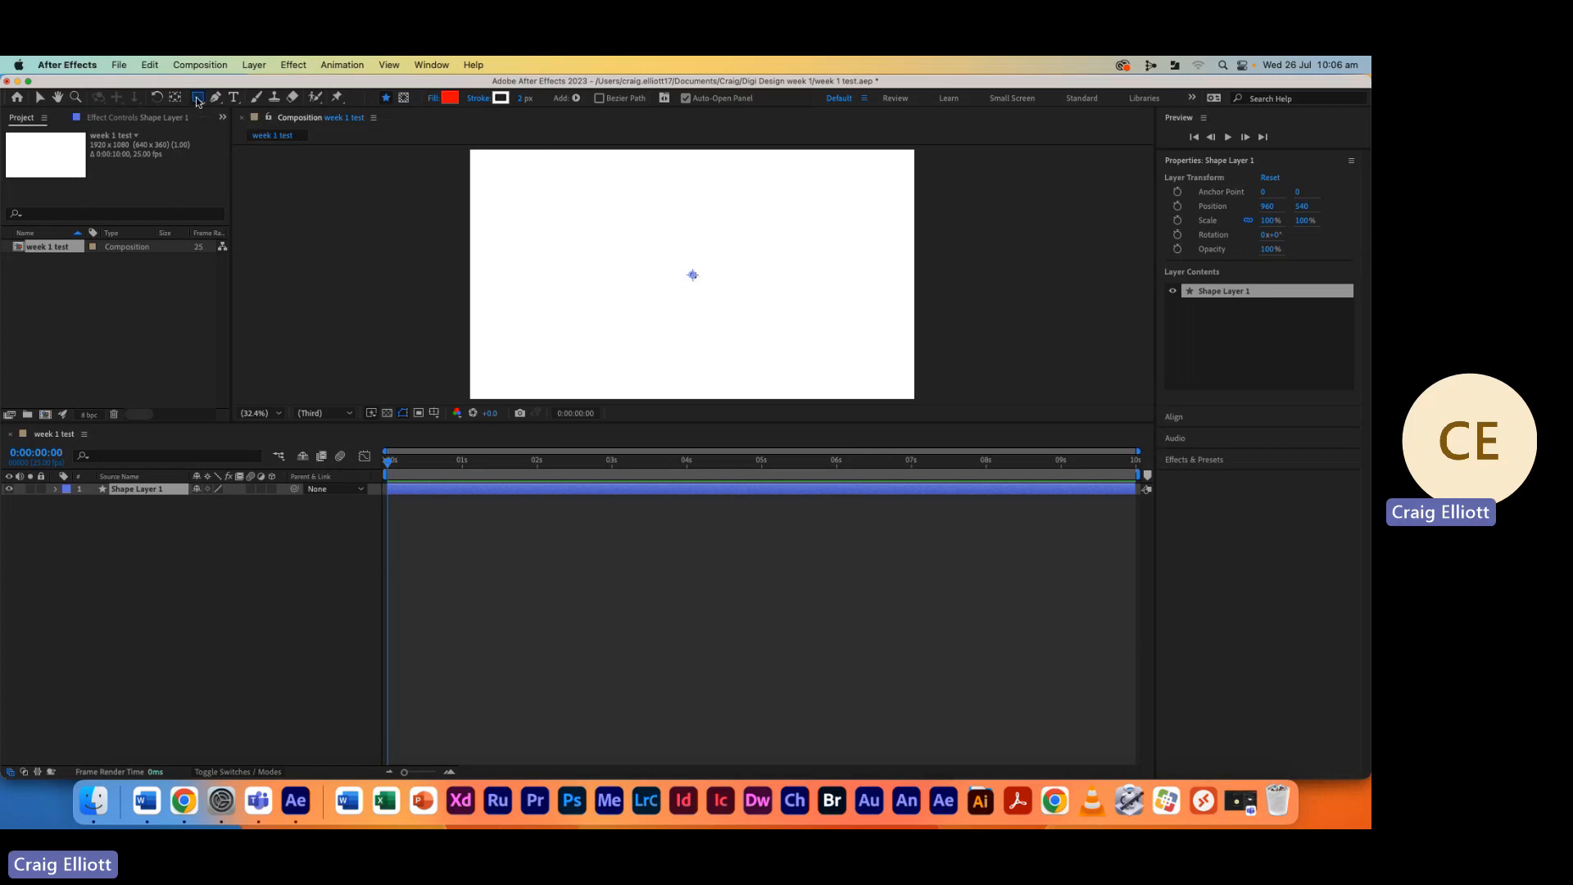
{"action": "left_click", "coordinate": [197, 99]}
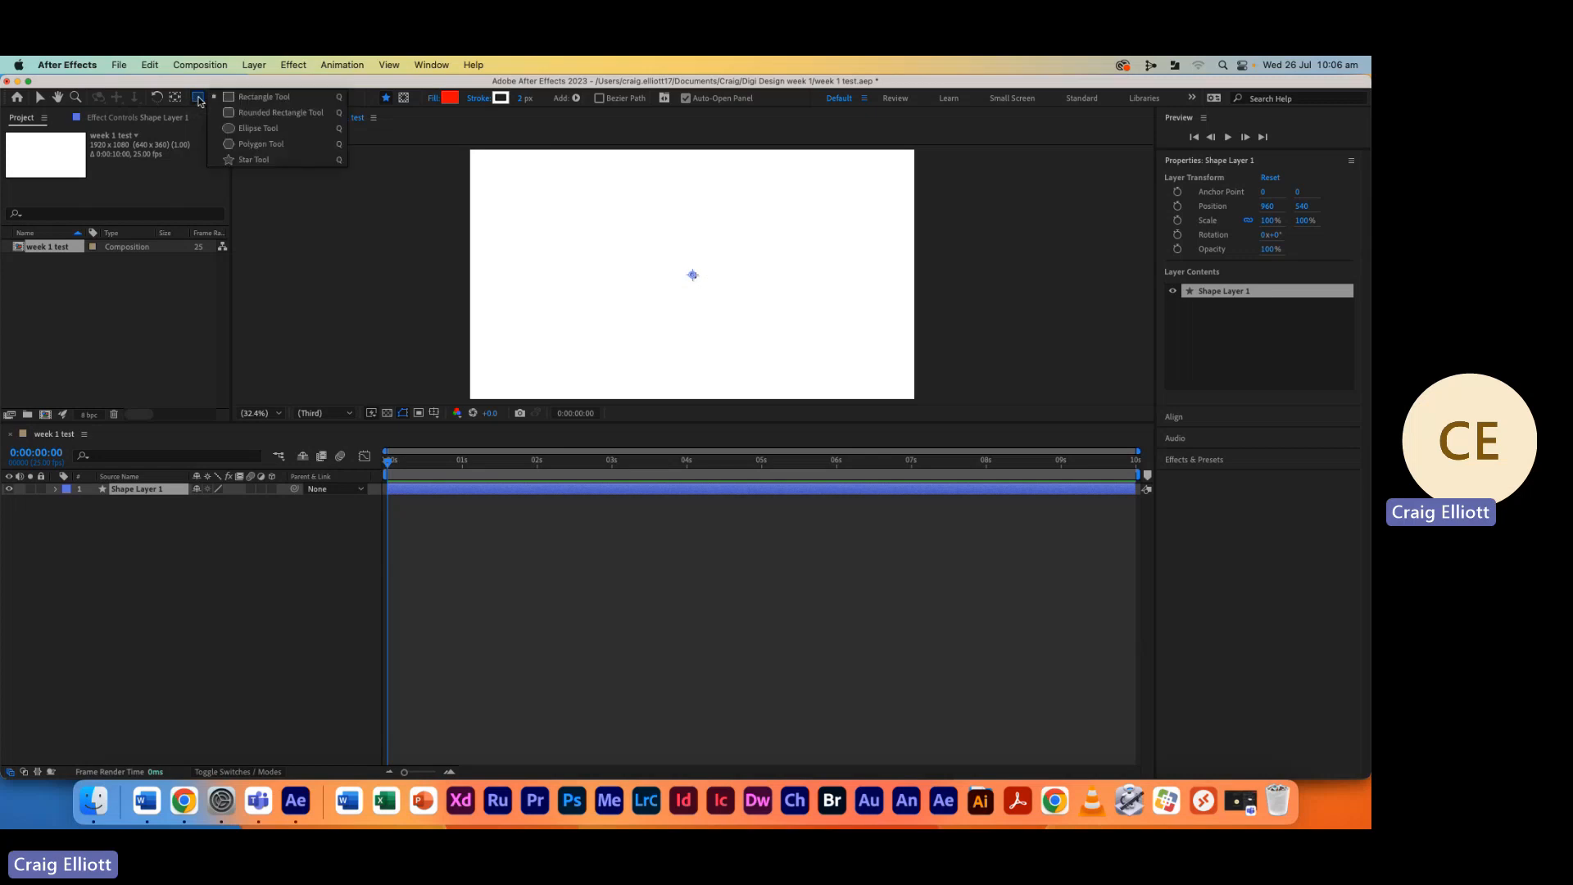
{"action": "left_click", "coordinate": [240, 129]}
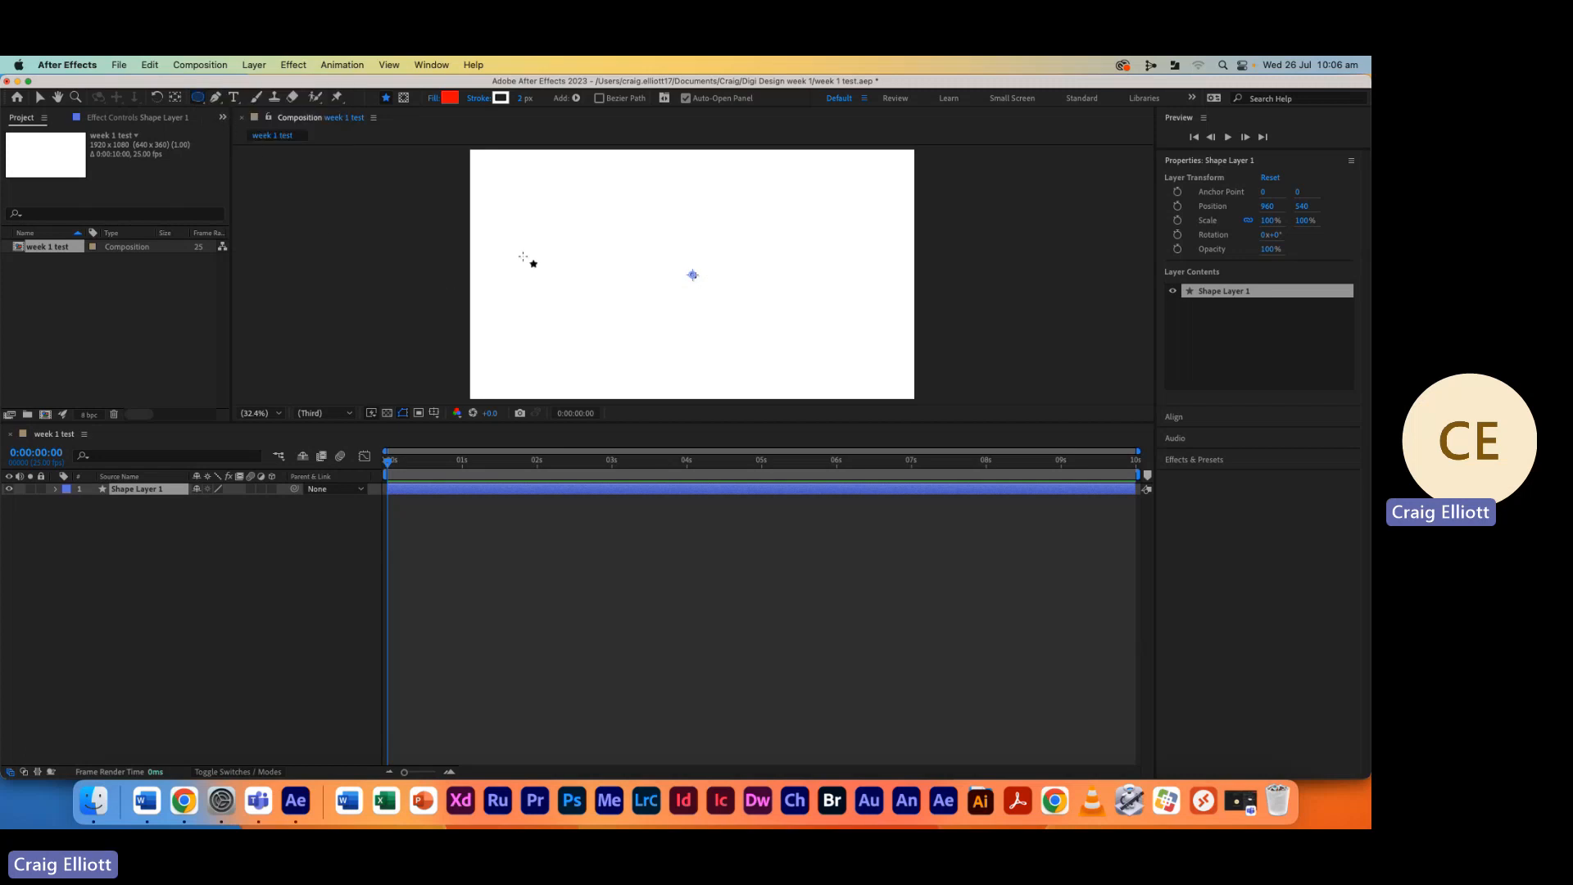
{"action": "left_click_drag", "start_coordinate": [535, 227], "coordinate": [602, 312]}
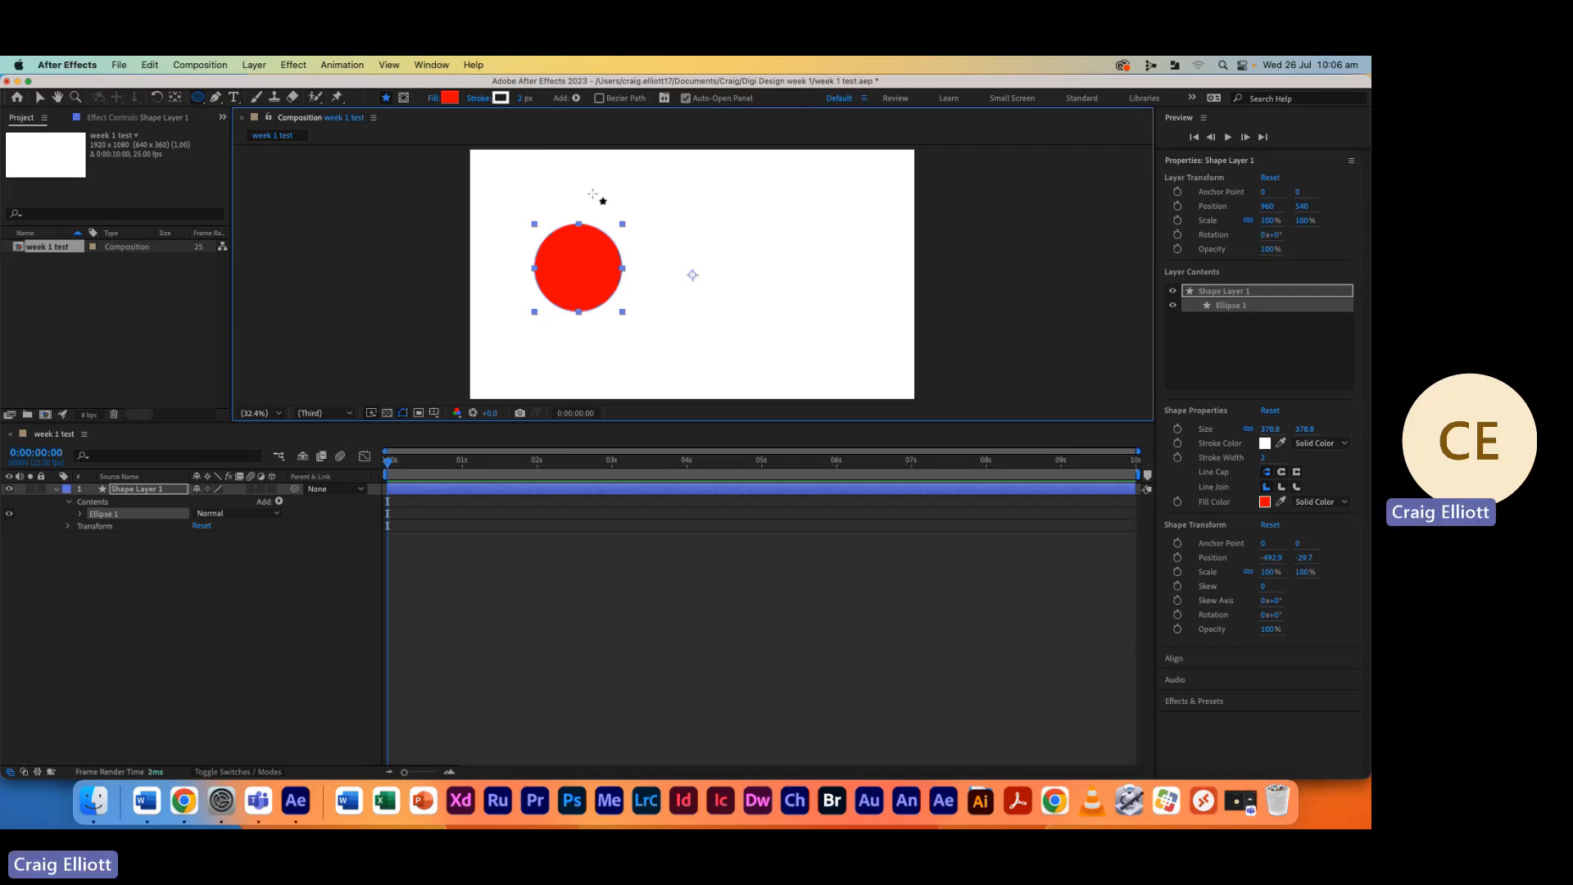
{"action": "left_click", "coordinate": [500, 99]}
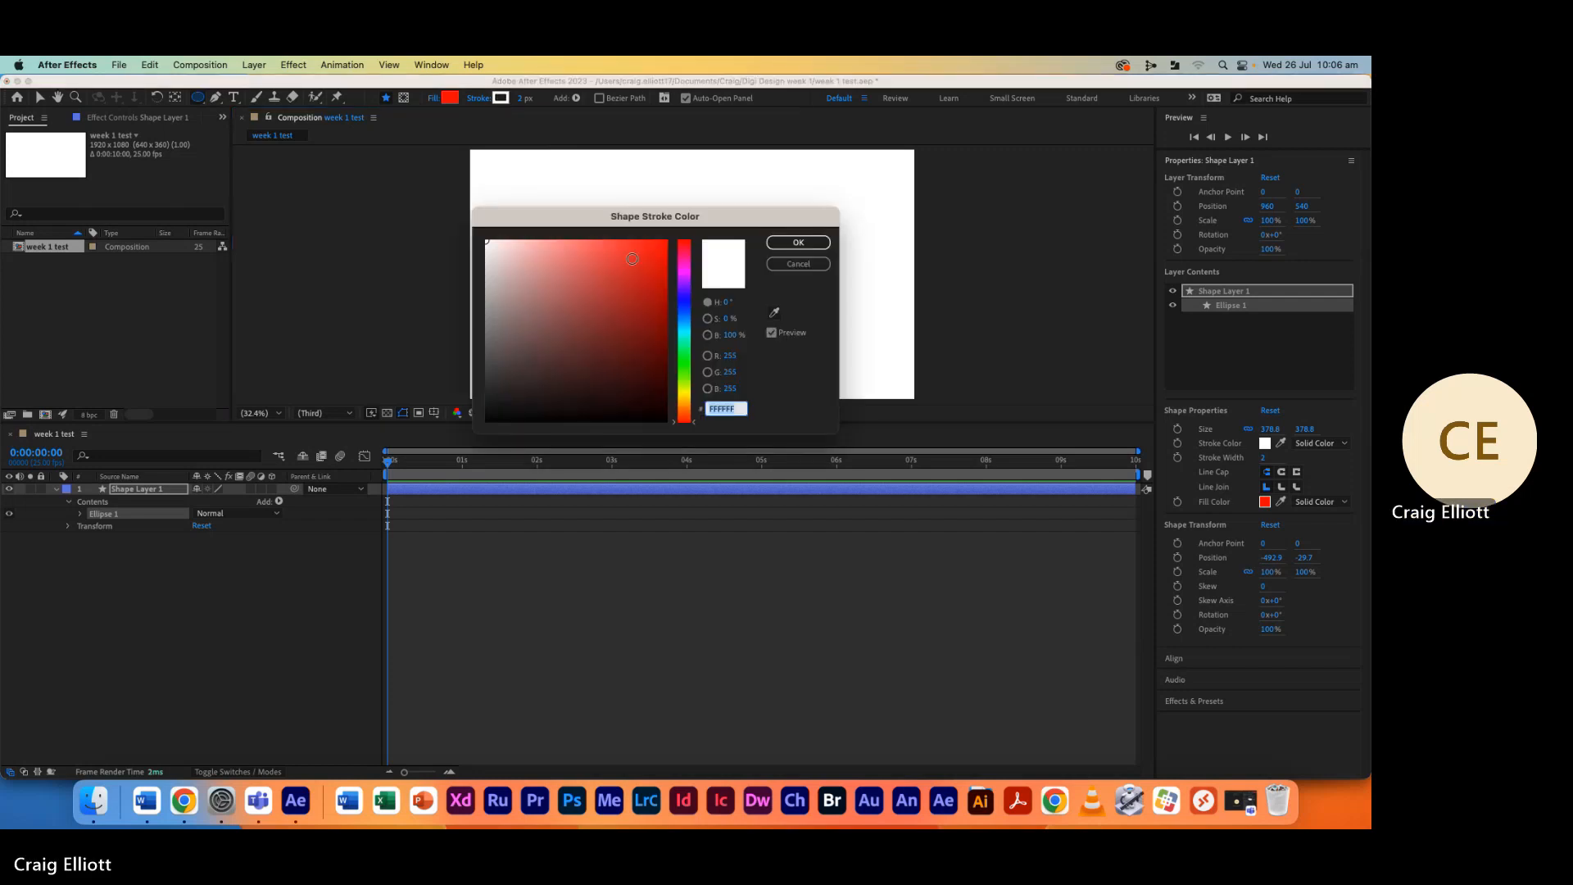
{"action": "left_click", "coordinate": [684, 306]}
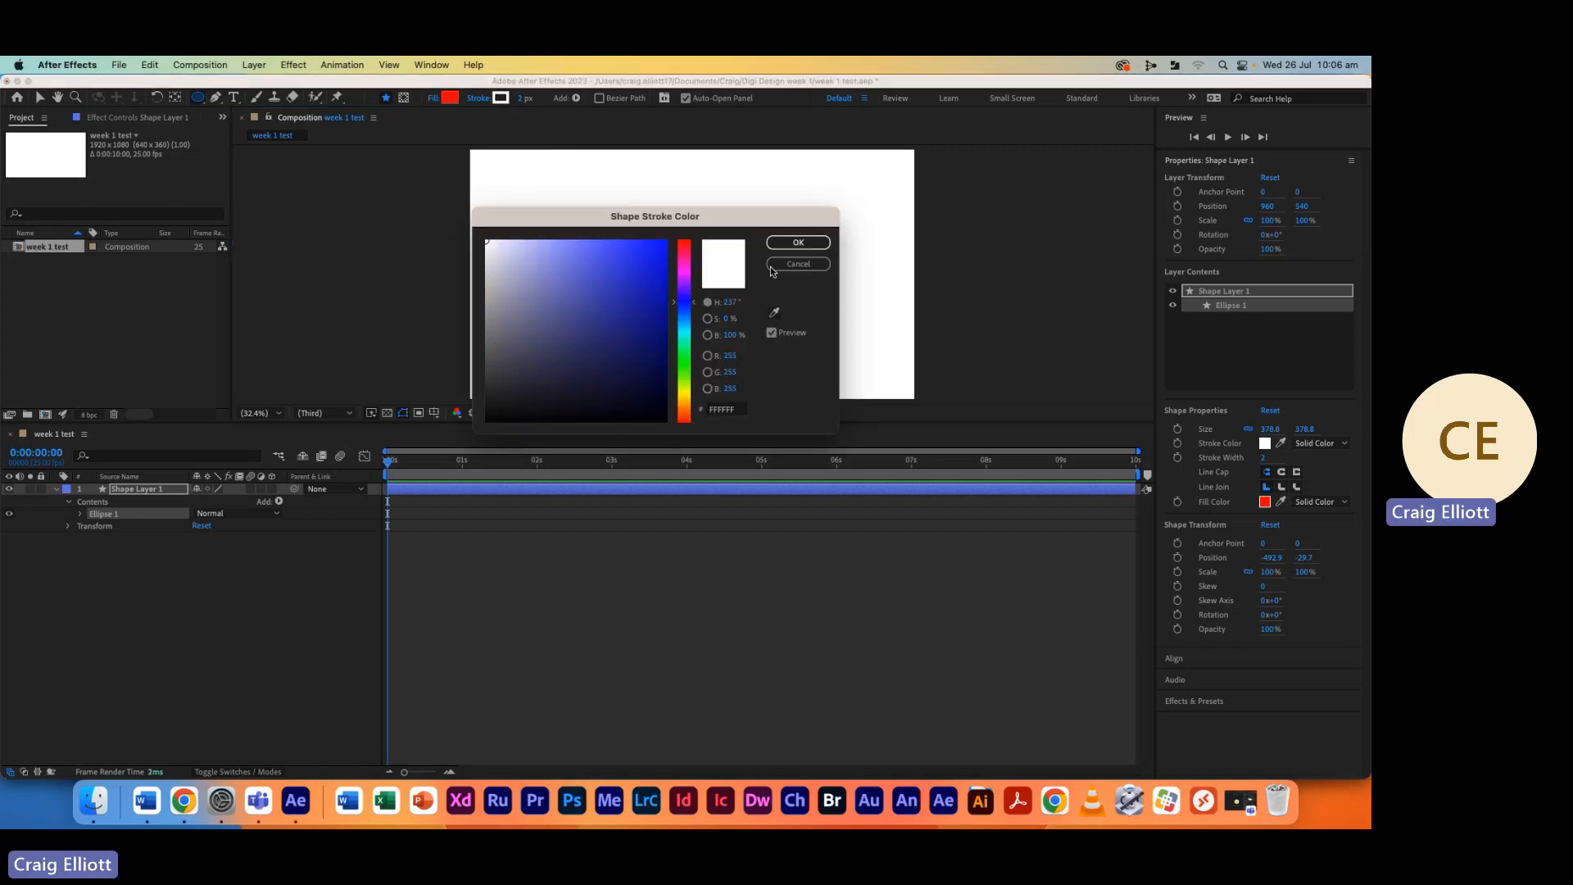
{"action": "left_click", "coordinate": [810, 243]}
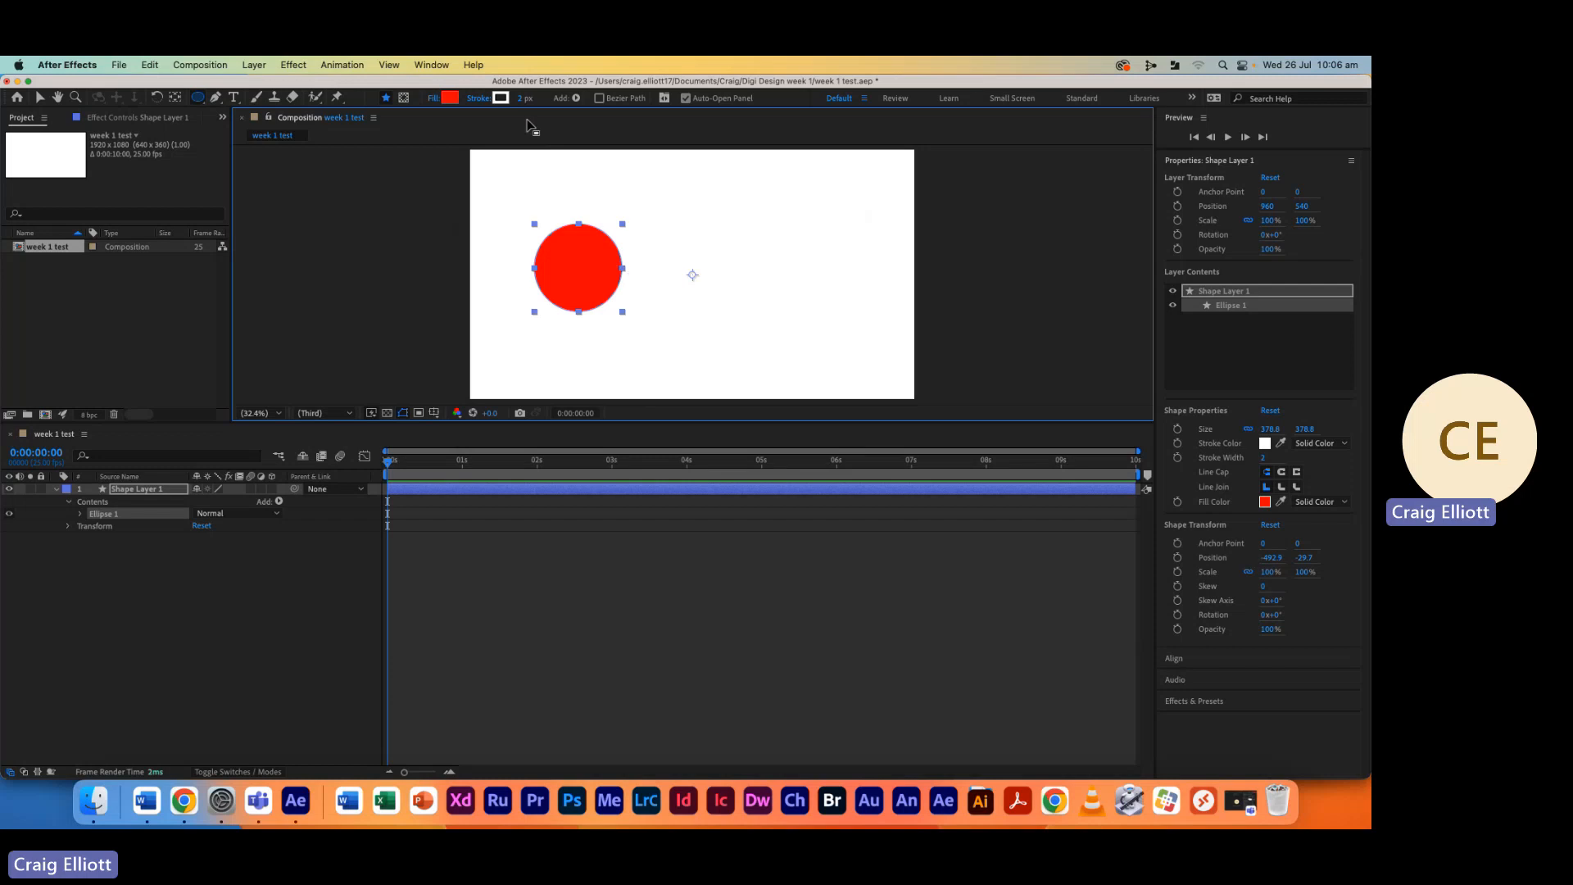
Give the circle a dark blue stroke, colour 1123A8, and set the stroke width to 67 px
{"action": "left_click", "coordinate": [500, 98]}
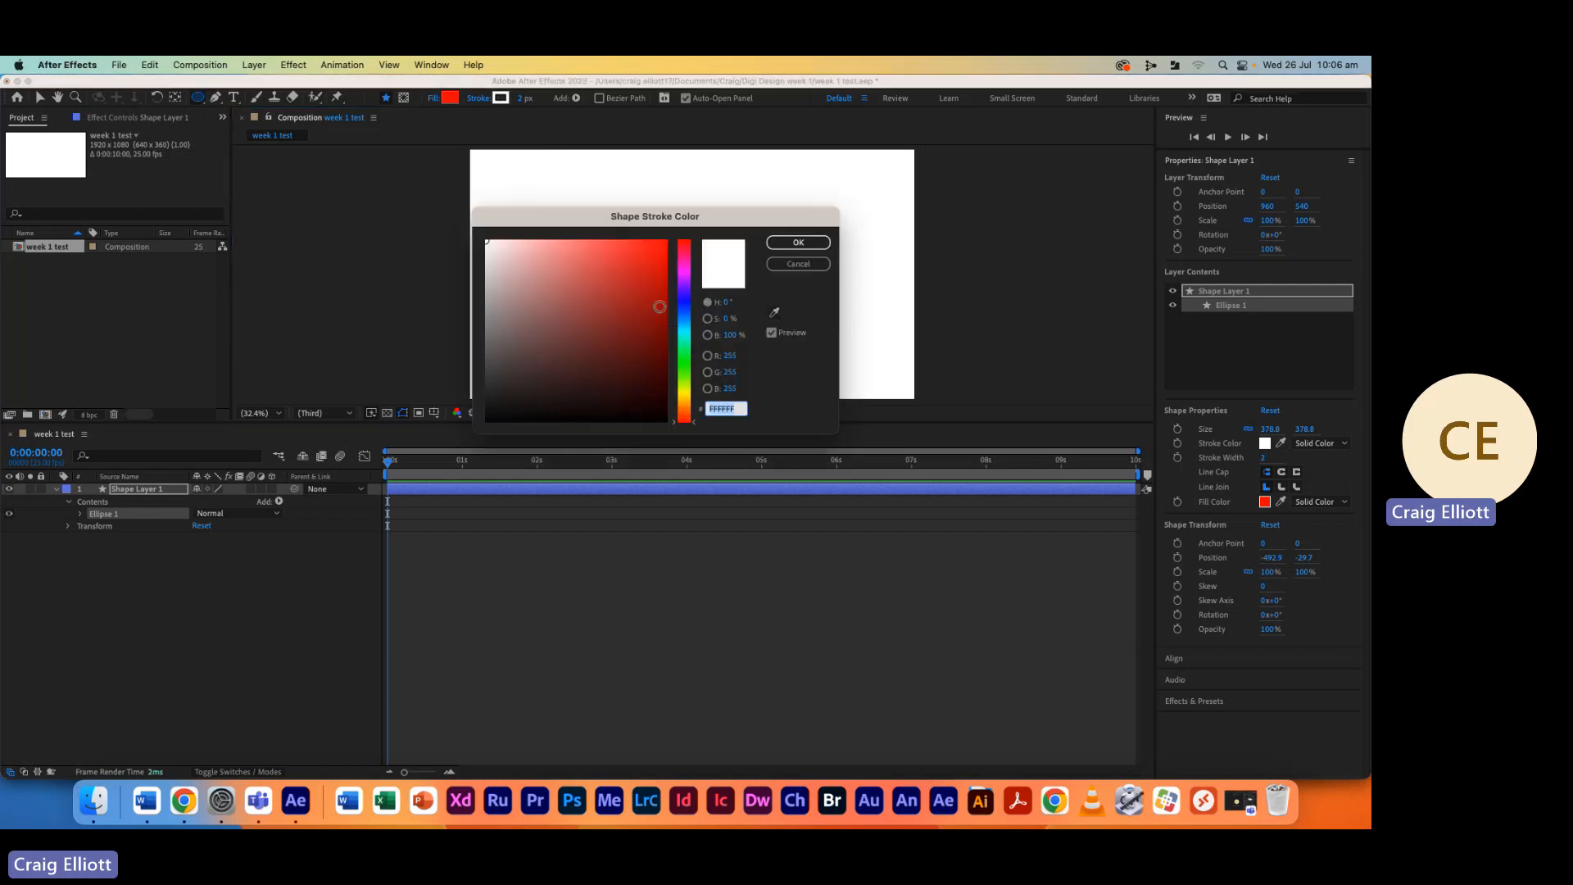
{"action": "left_click", "coordinate": [684, 304]}
{"action": "left_click", "coordinate": [646, 306]}
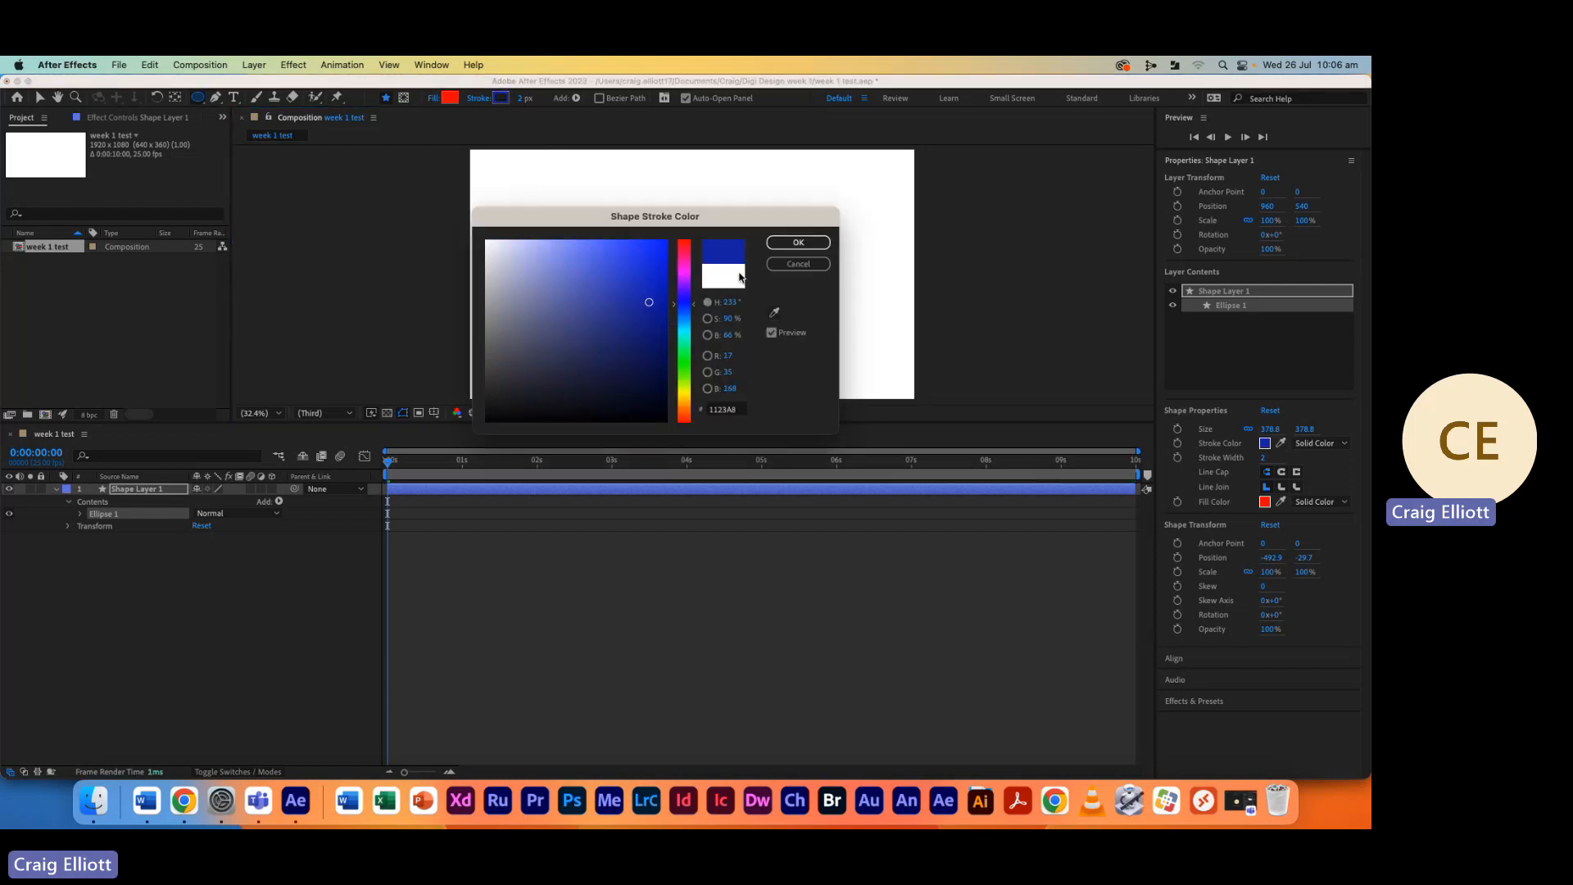
{"action": "left_click", "coordinate": [798, 243]}
{"action": "mouse_move", "coordinate": [520, 102]}
{"action": "left_mouse_down"}
{"action": "mouse_move", "coordinate": [637, 104]}
{"action": "mouse_move", "coordinate": [527, 101]}
{"action": "mouse_move", "coordinate": [623, 103]}
{"action": "mouse_move", "coordinate": [534, 100]}
{"action": "mouse_move", "coordinate": [603, 117]}
{"action": "mouse_move", "coordinate": [520, 104]}
{"action": "left_mouse_up"}
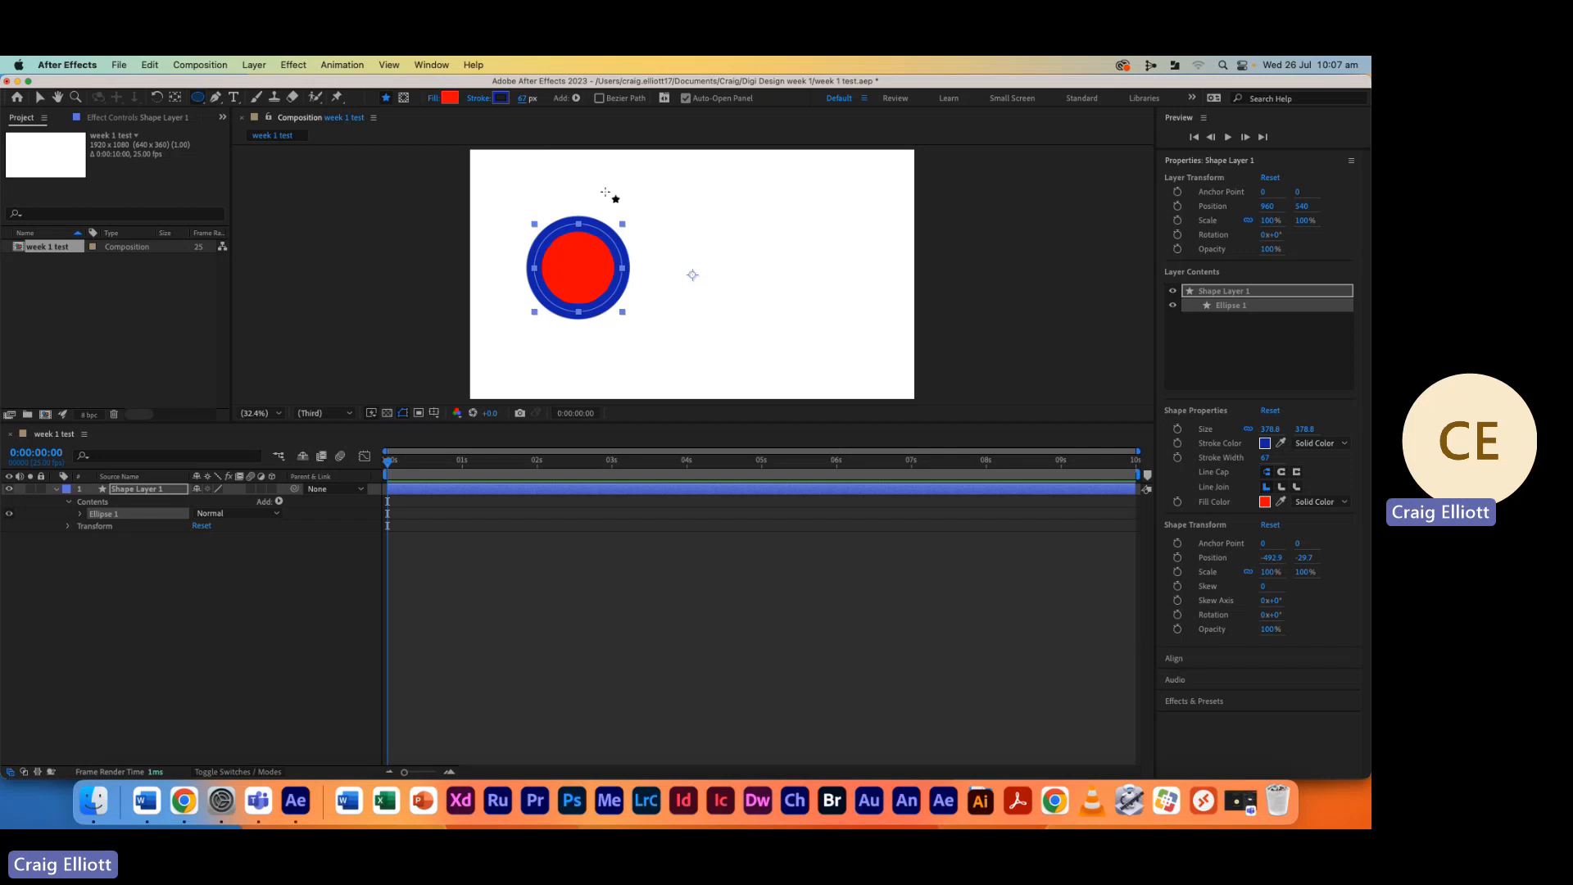
Set the circle's stroke to None and keep FF0000 as its fill colour
{"action": "left_click", "coordinate": [488, 100]}
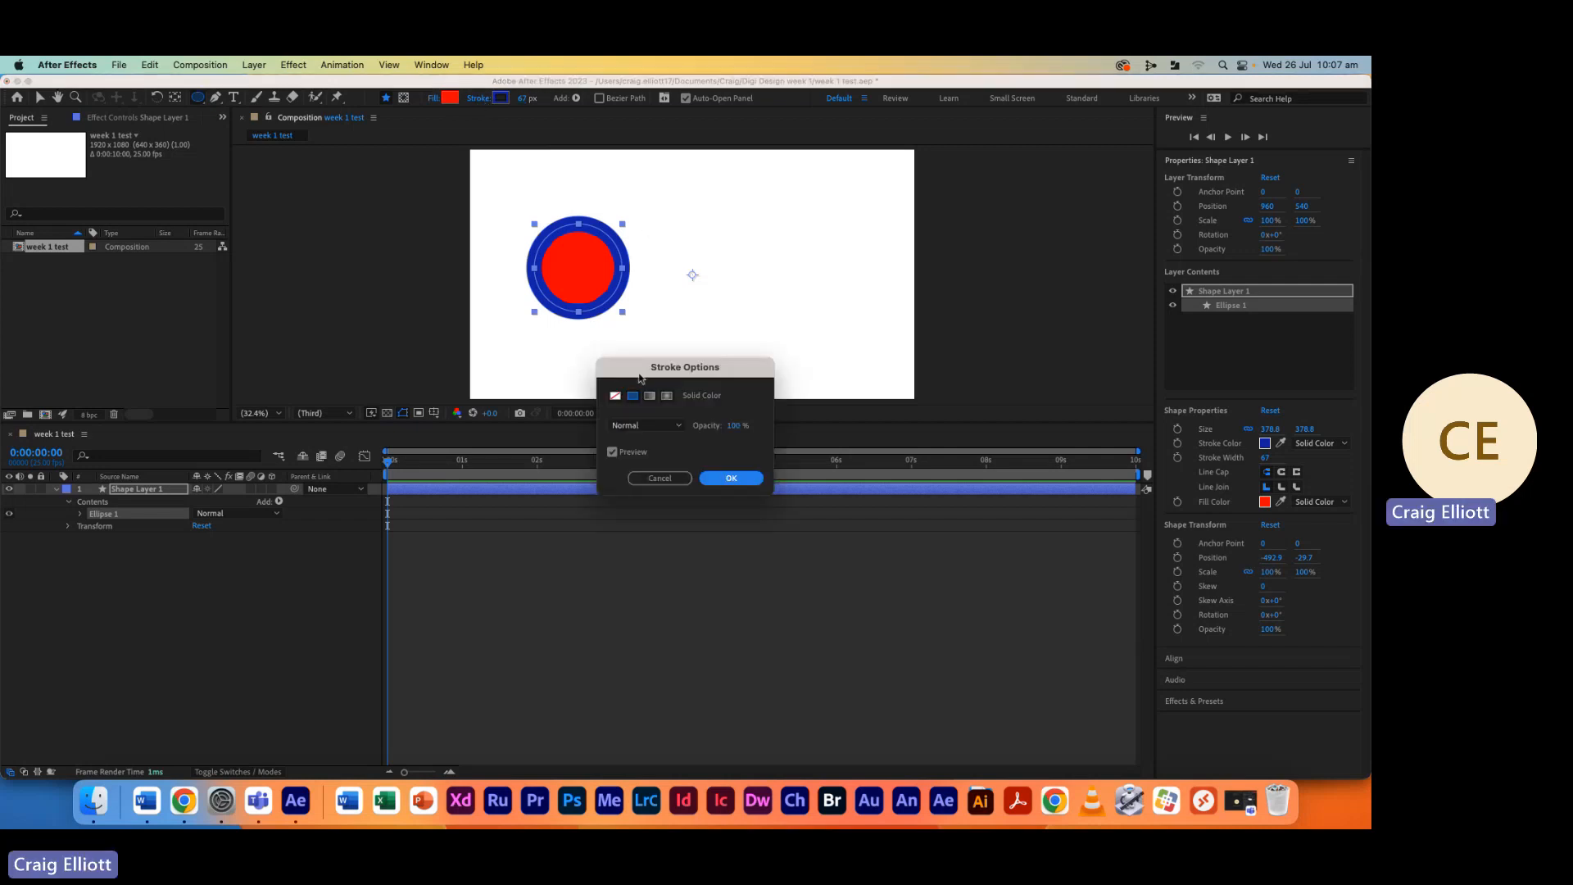
{"action": "left_click_drag", "start_coordinate": [640, 378], "coordinate": [692, 172]}
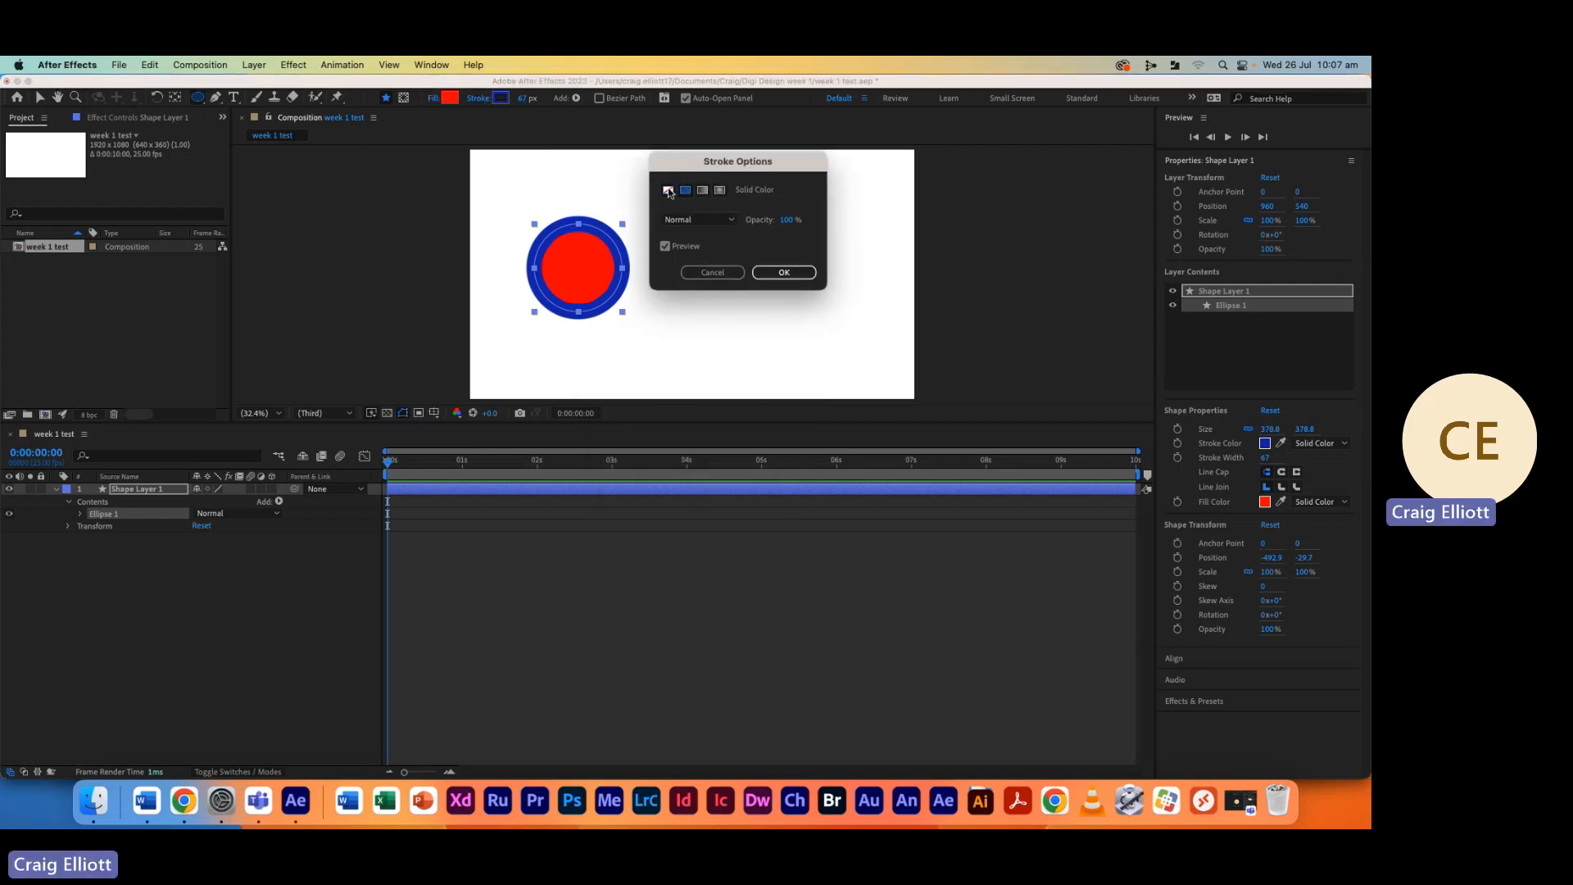
{"action": "left_click", "coordinate": [668, 191]}
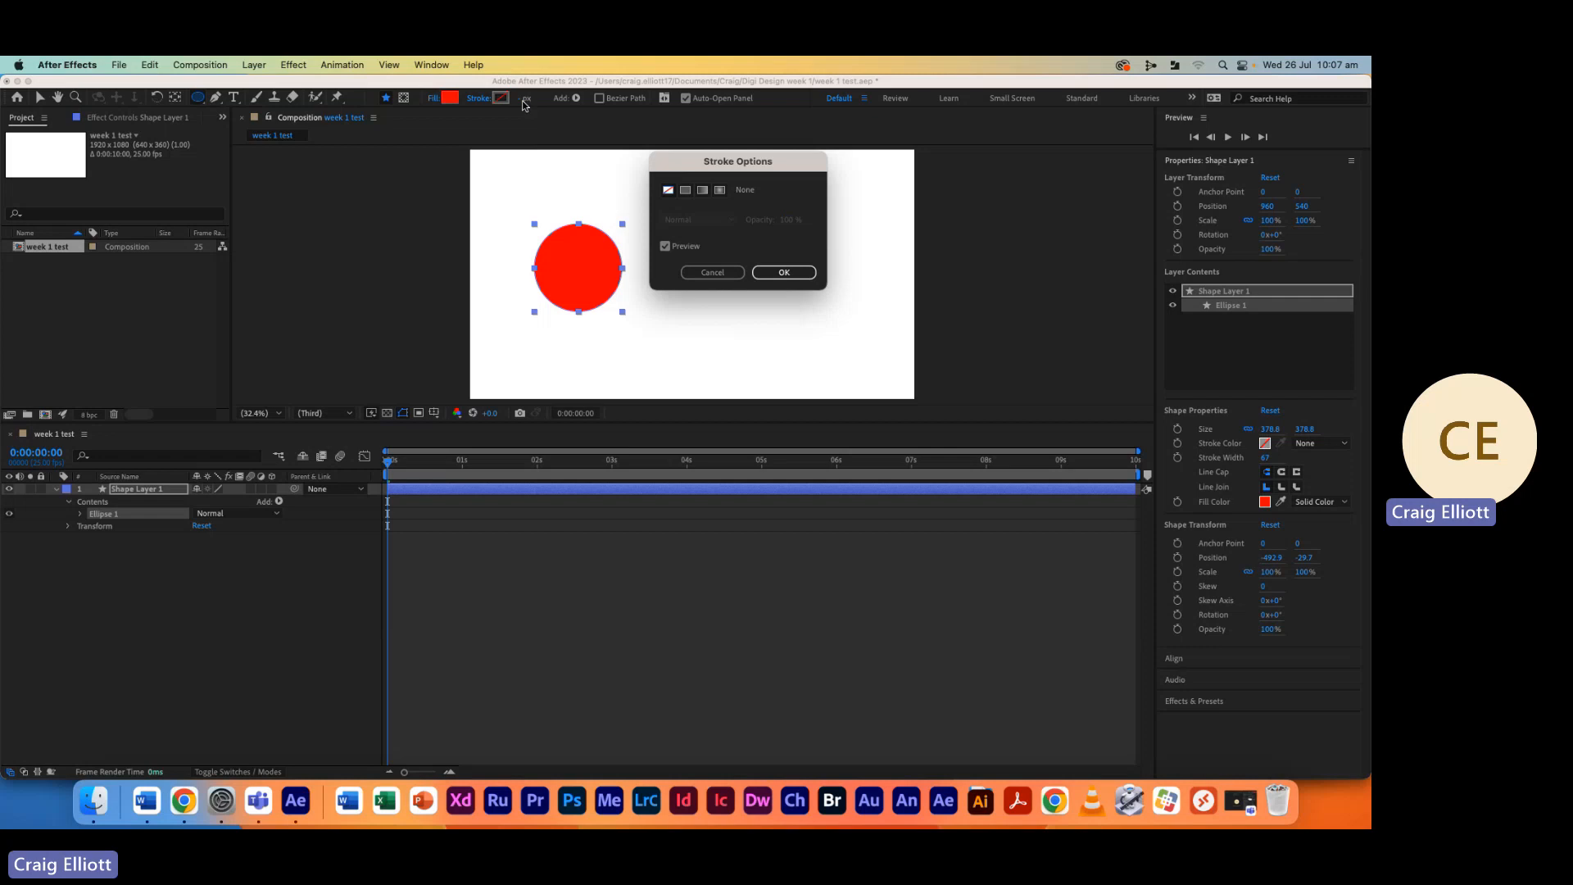
{"action": "left_click", "coordinate": [761, 276]}
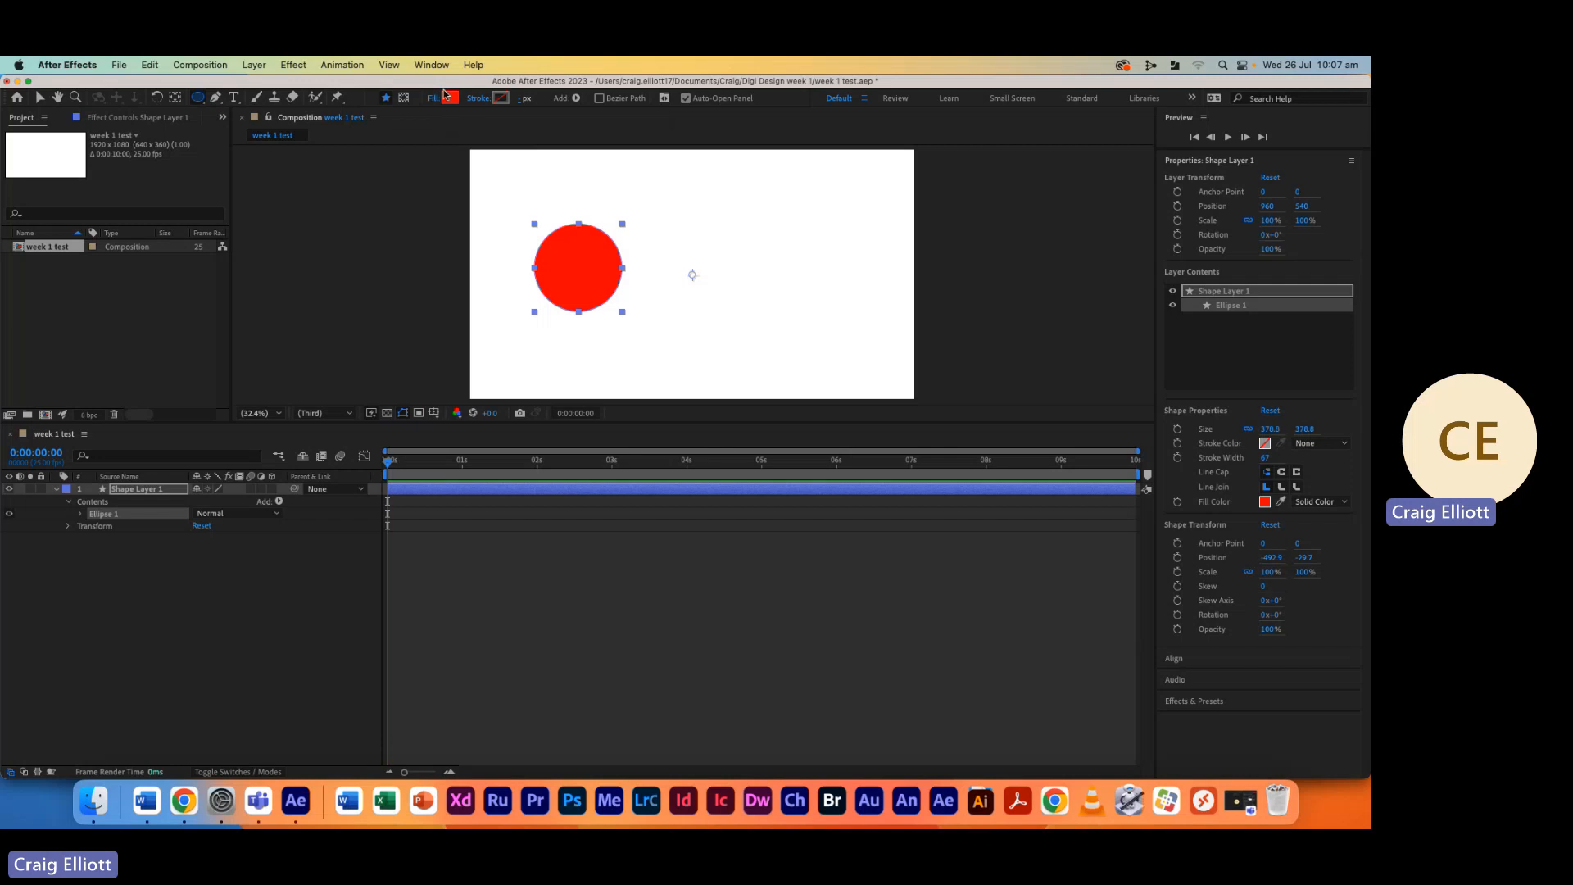
{"action": "left_click", "coordinate": [449, 97]}
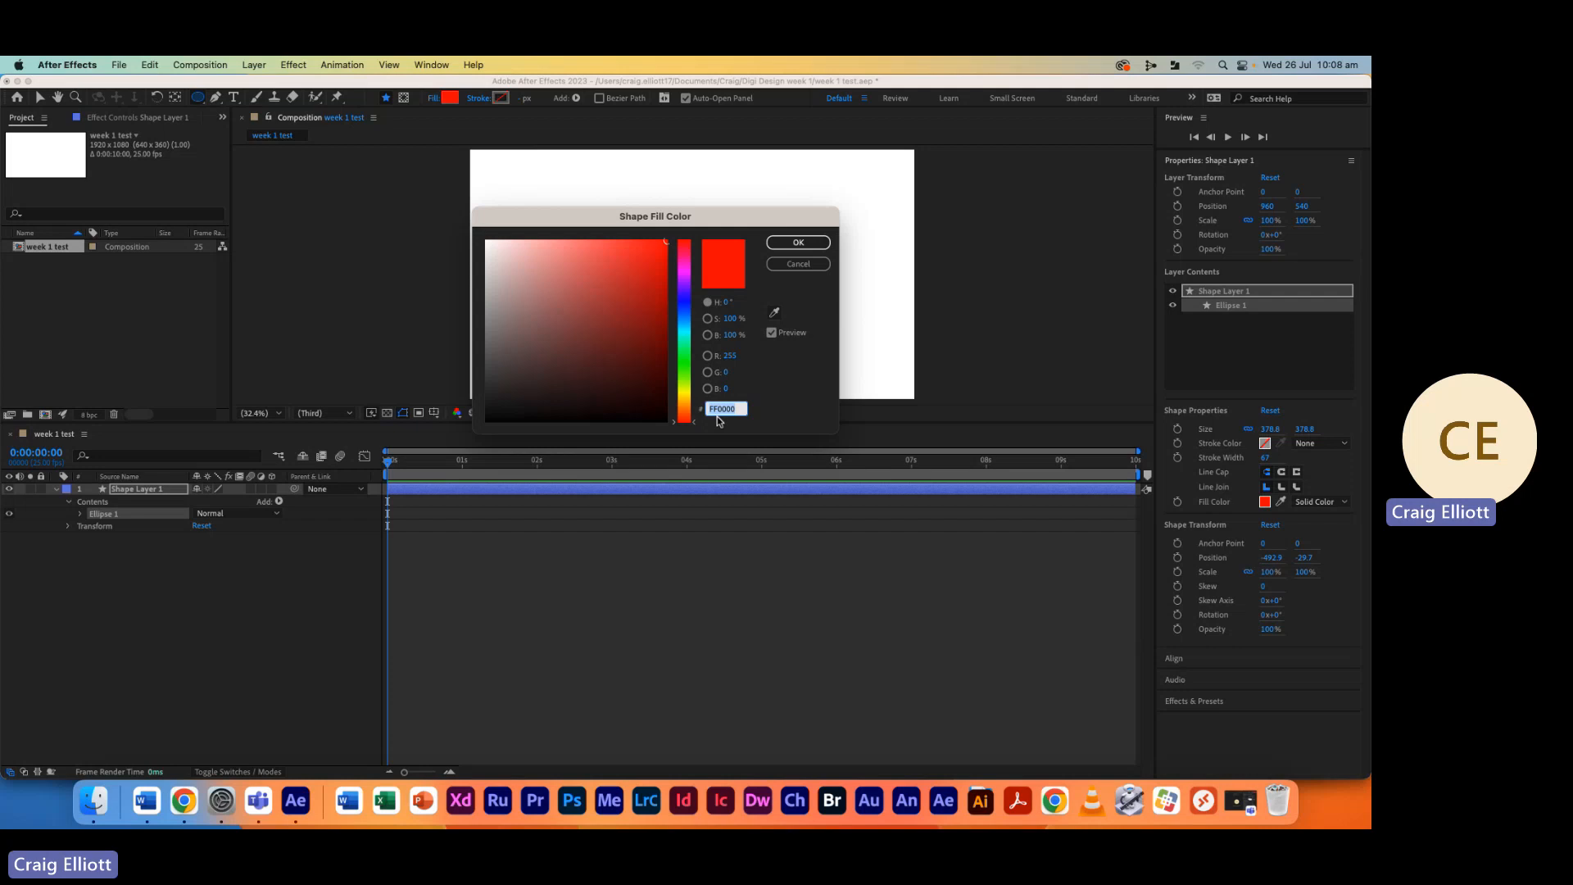
{"action": "left_click", "coordinate": [798, 243]}
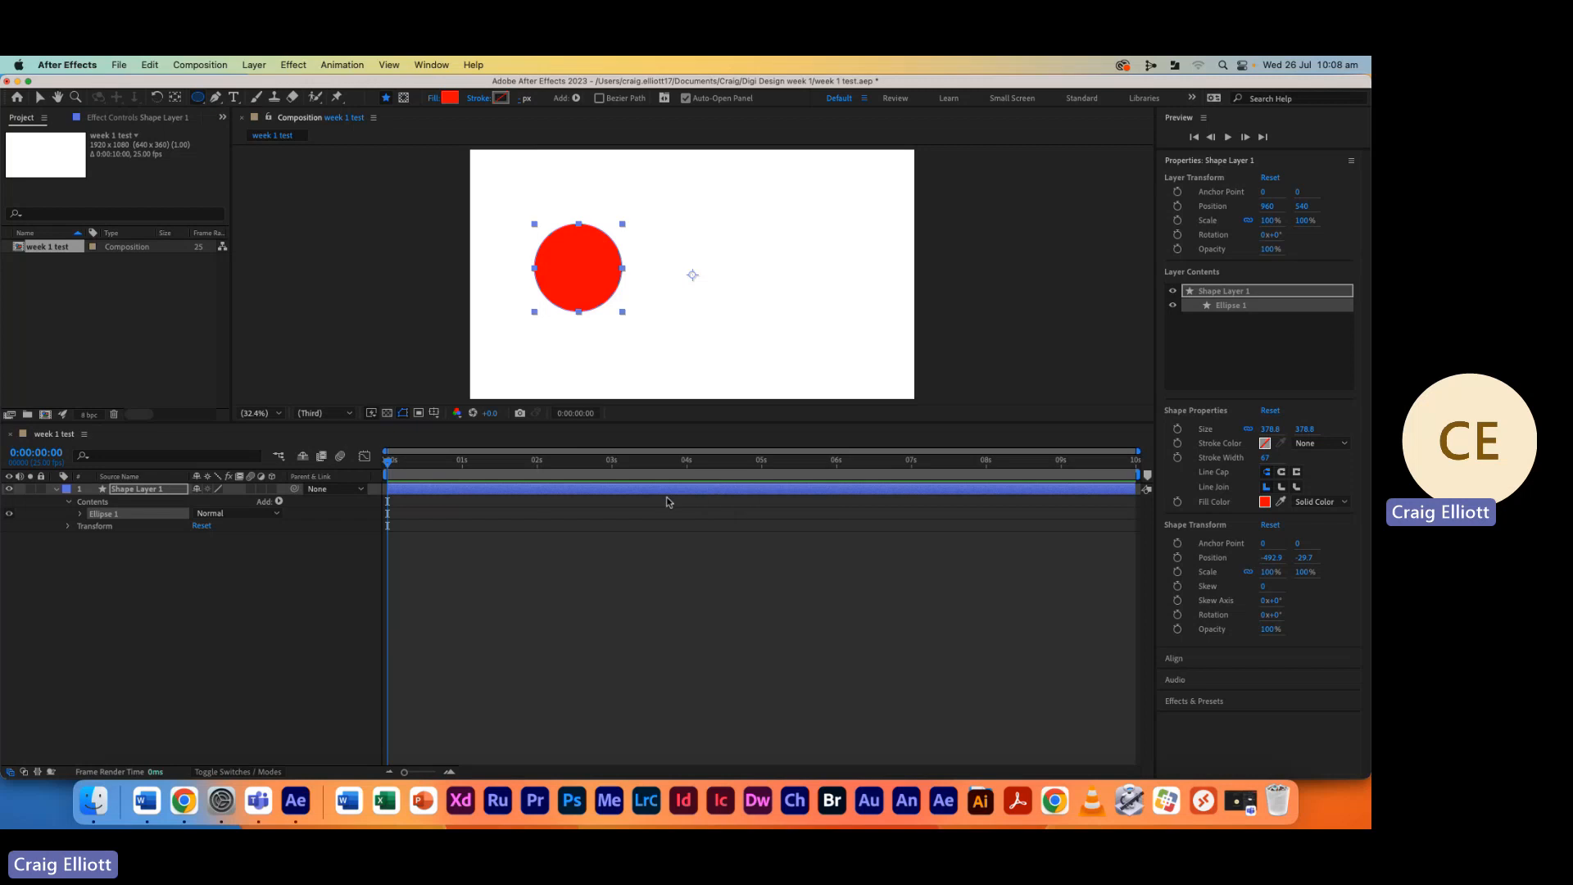
Expand the shape layer's Transform properties in an enlarged timeline and select the Position property
{"action": "left_click", "coordinate": [70, 527]}
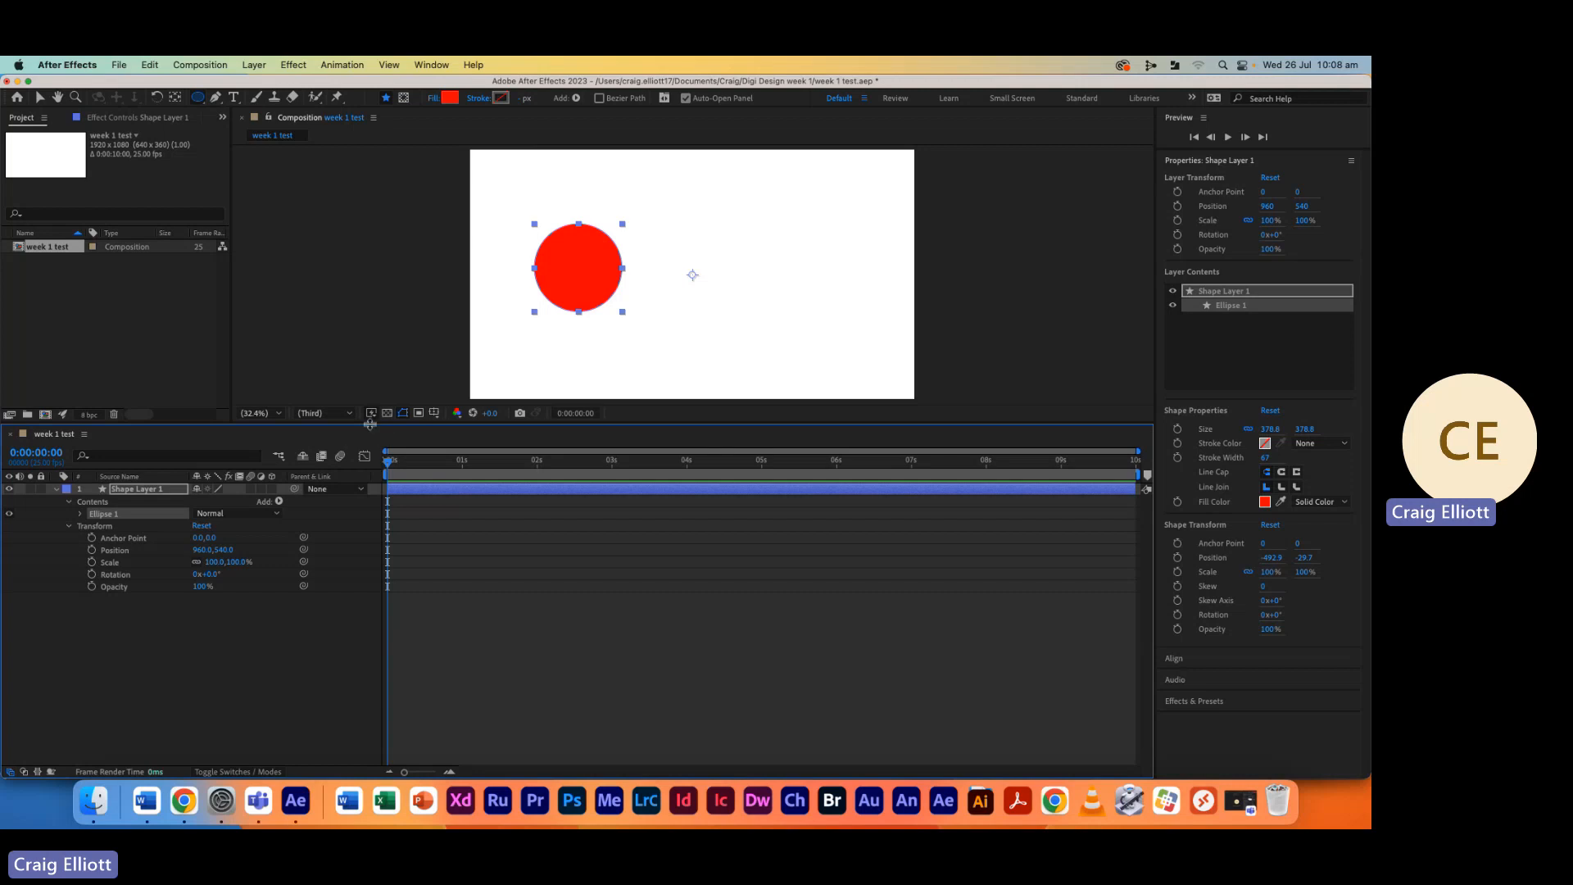
{"action": "left_click_drag", "start_coordinate": [370, 424], "coordinate": [374, 330]}
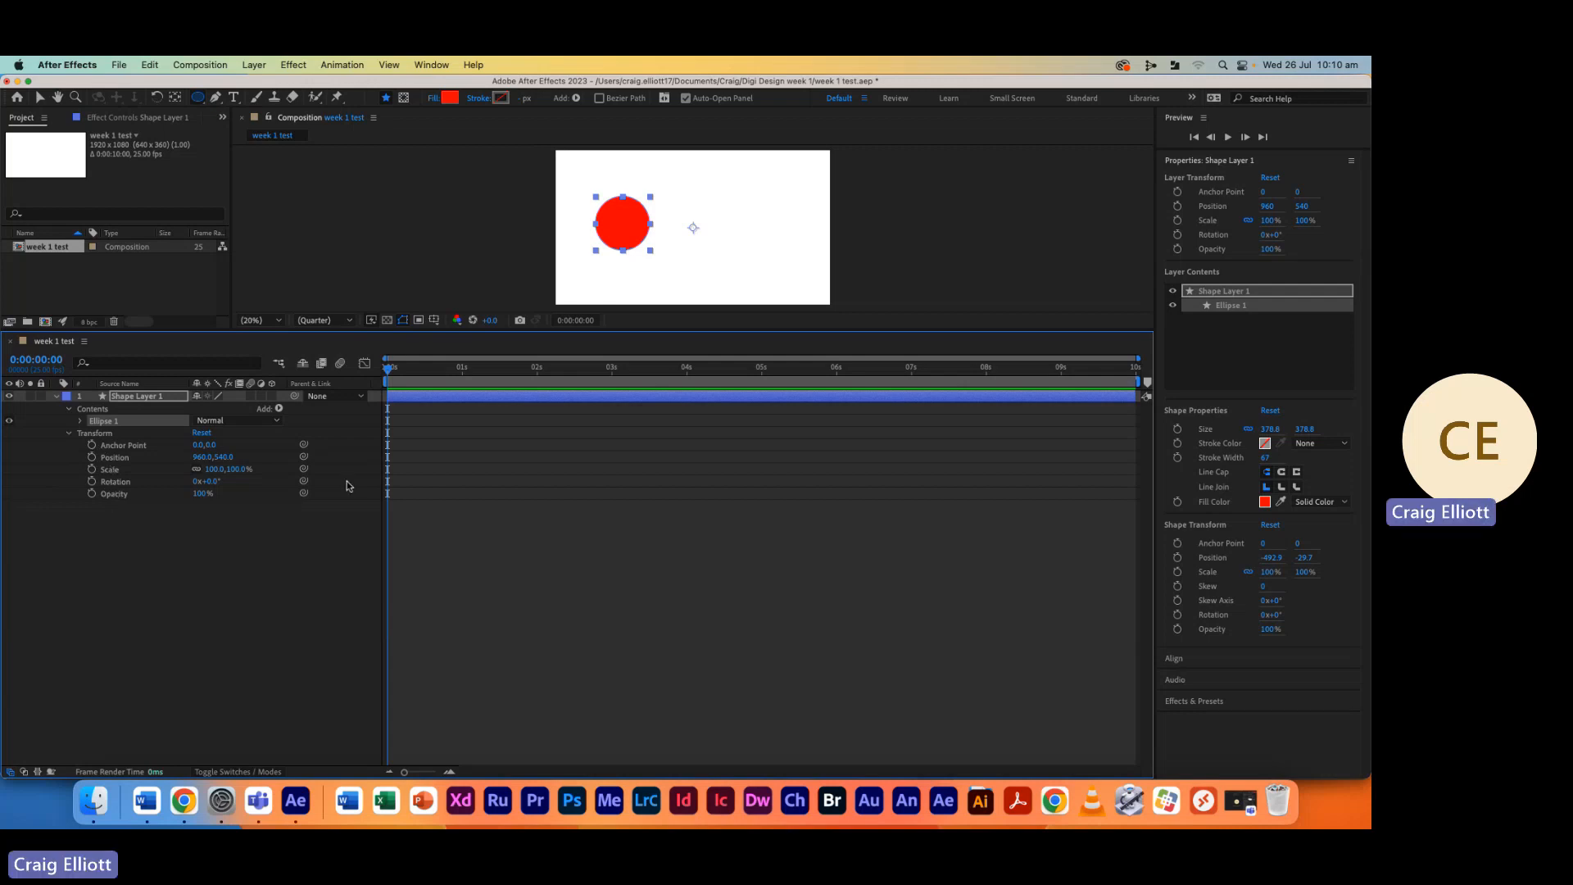
{"action": "left_click", "coordinate": [414, 453]}
{"action": "left_click", "coordinate": [131, 457]}
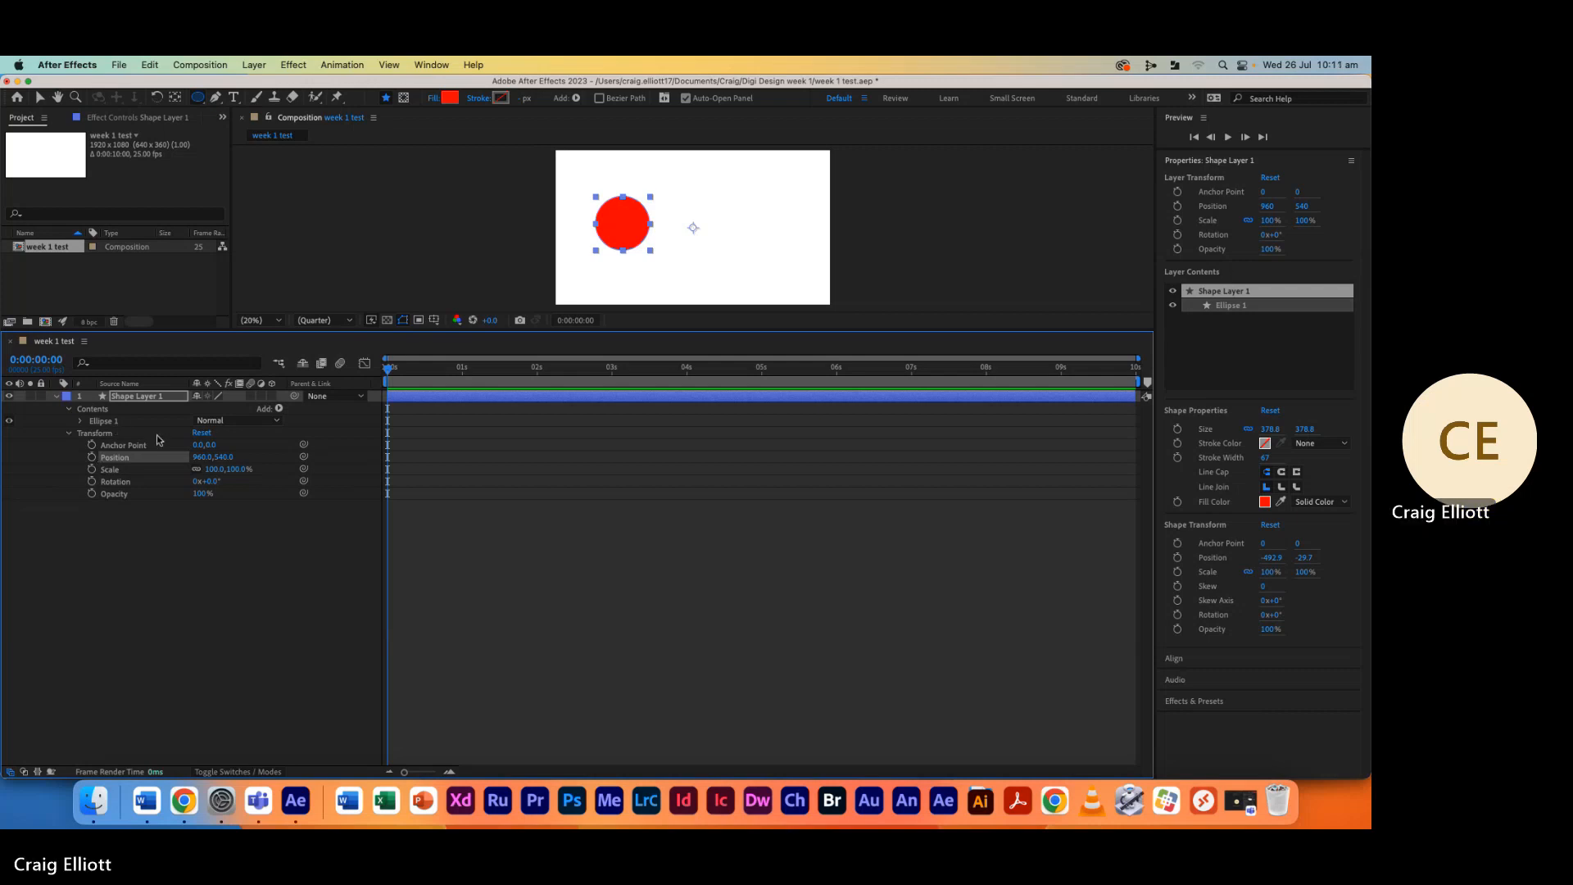
Move the current time to exactly one second, 0:00:01:00, in the timeline
{"action": "left_click_drag", "start_coordinate": [388, 370], "coordinate": [460, 370]}
{"action": "left_click_drag", "start_coordinate": [461, 370], "coordinate": [464, 369]}
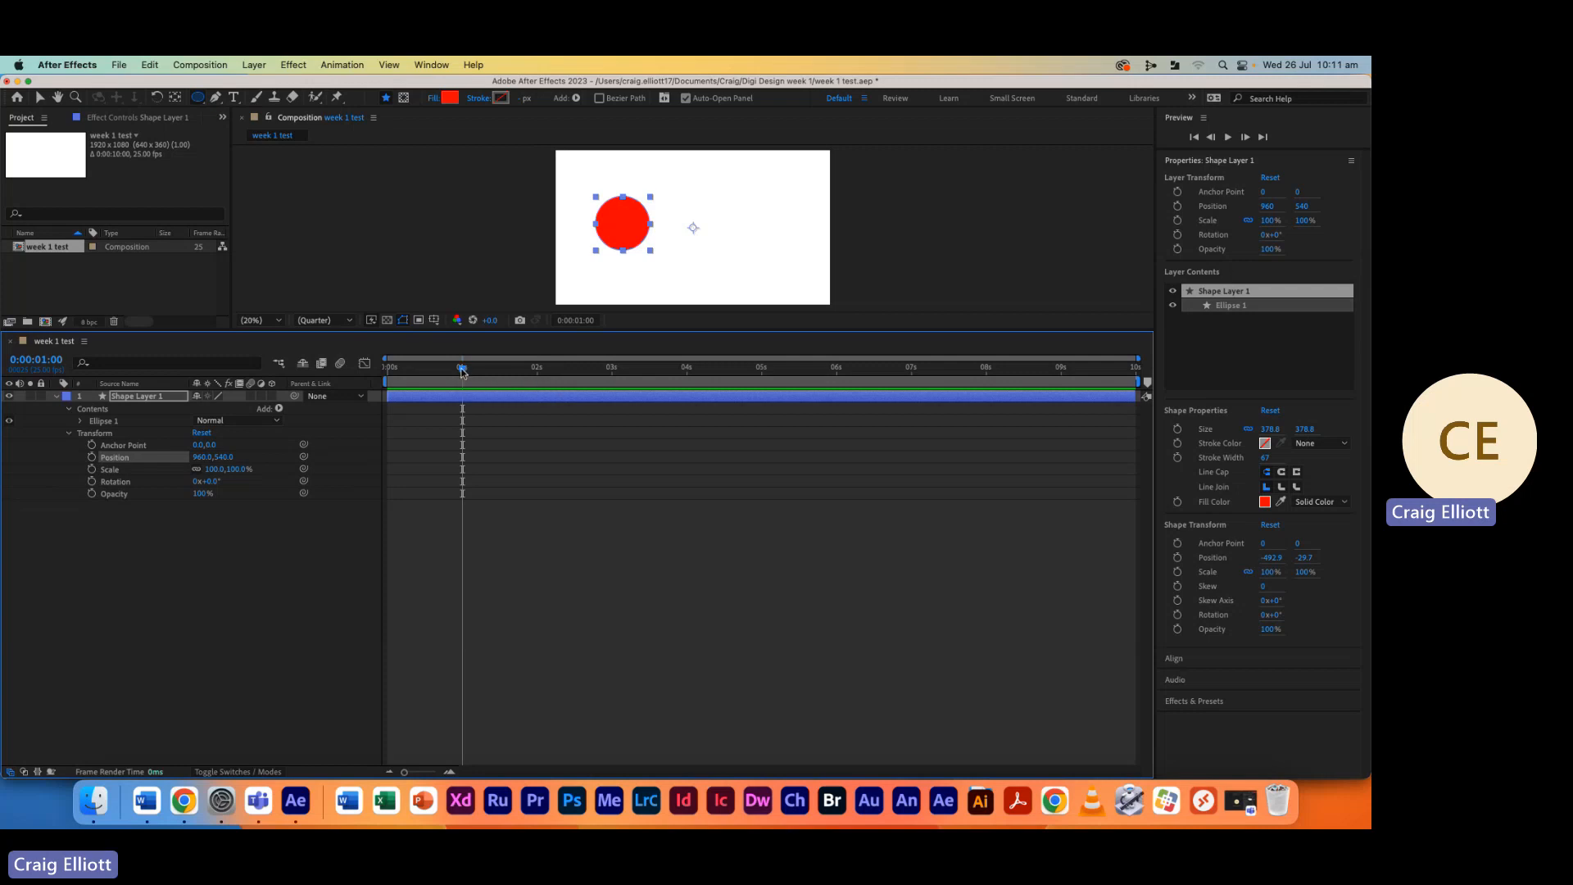
{"action": "left_click", "coordinate": [461, 371]}
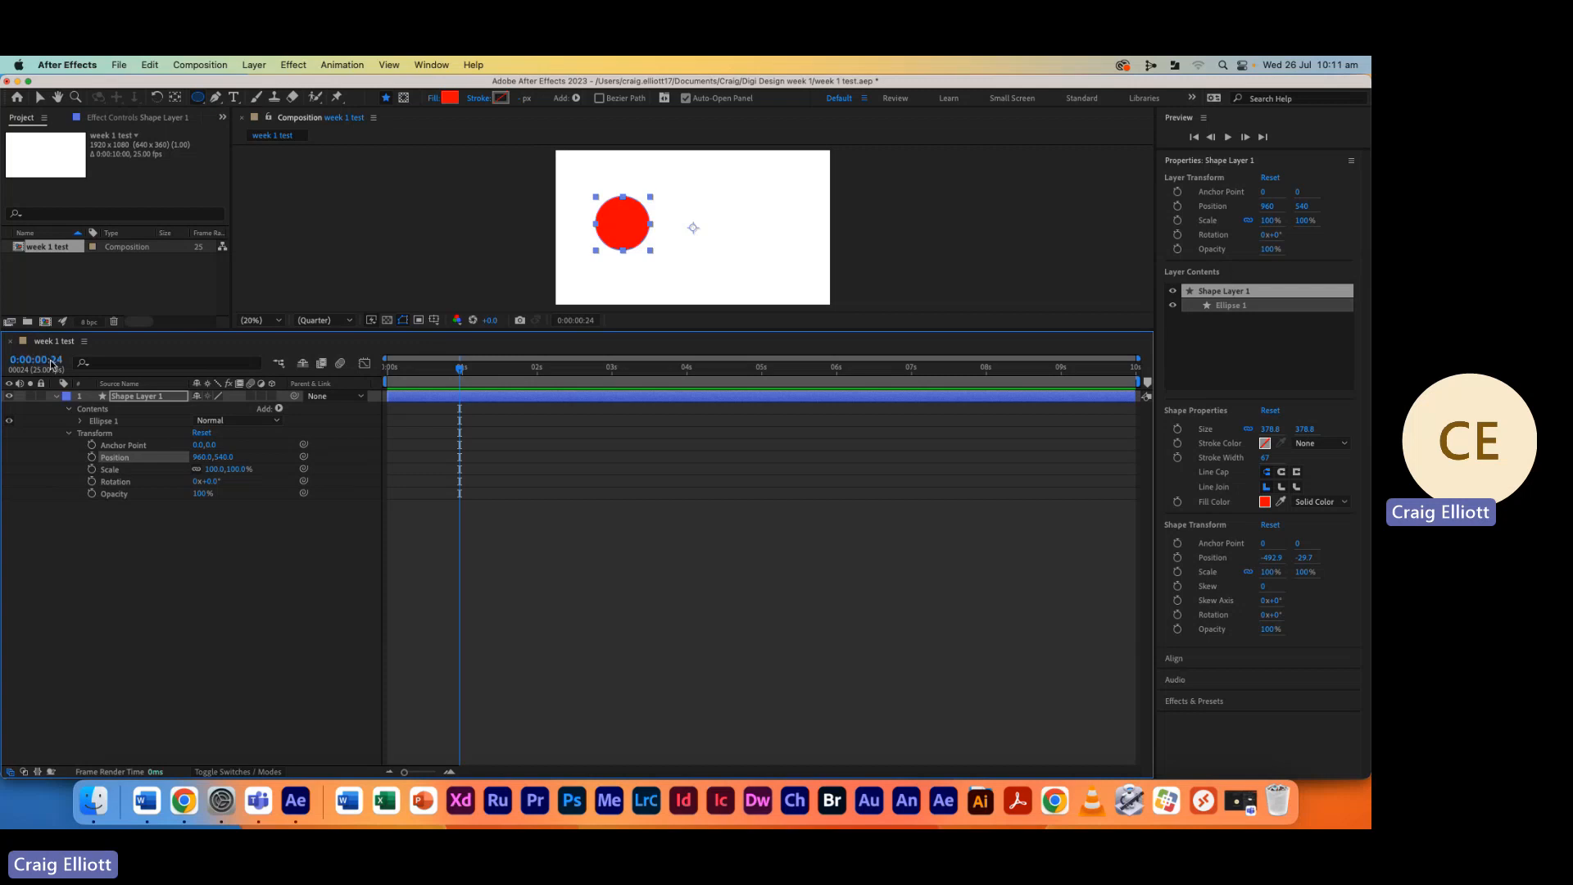
{"action": "left_click", "coordinate": [50, 361]}
{"action": "double_click", "coordinate": [50, 360]}
{"action": "type", "text": "100"}
{"action": "key", "text": "Return"}
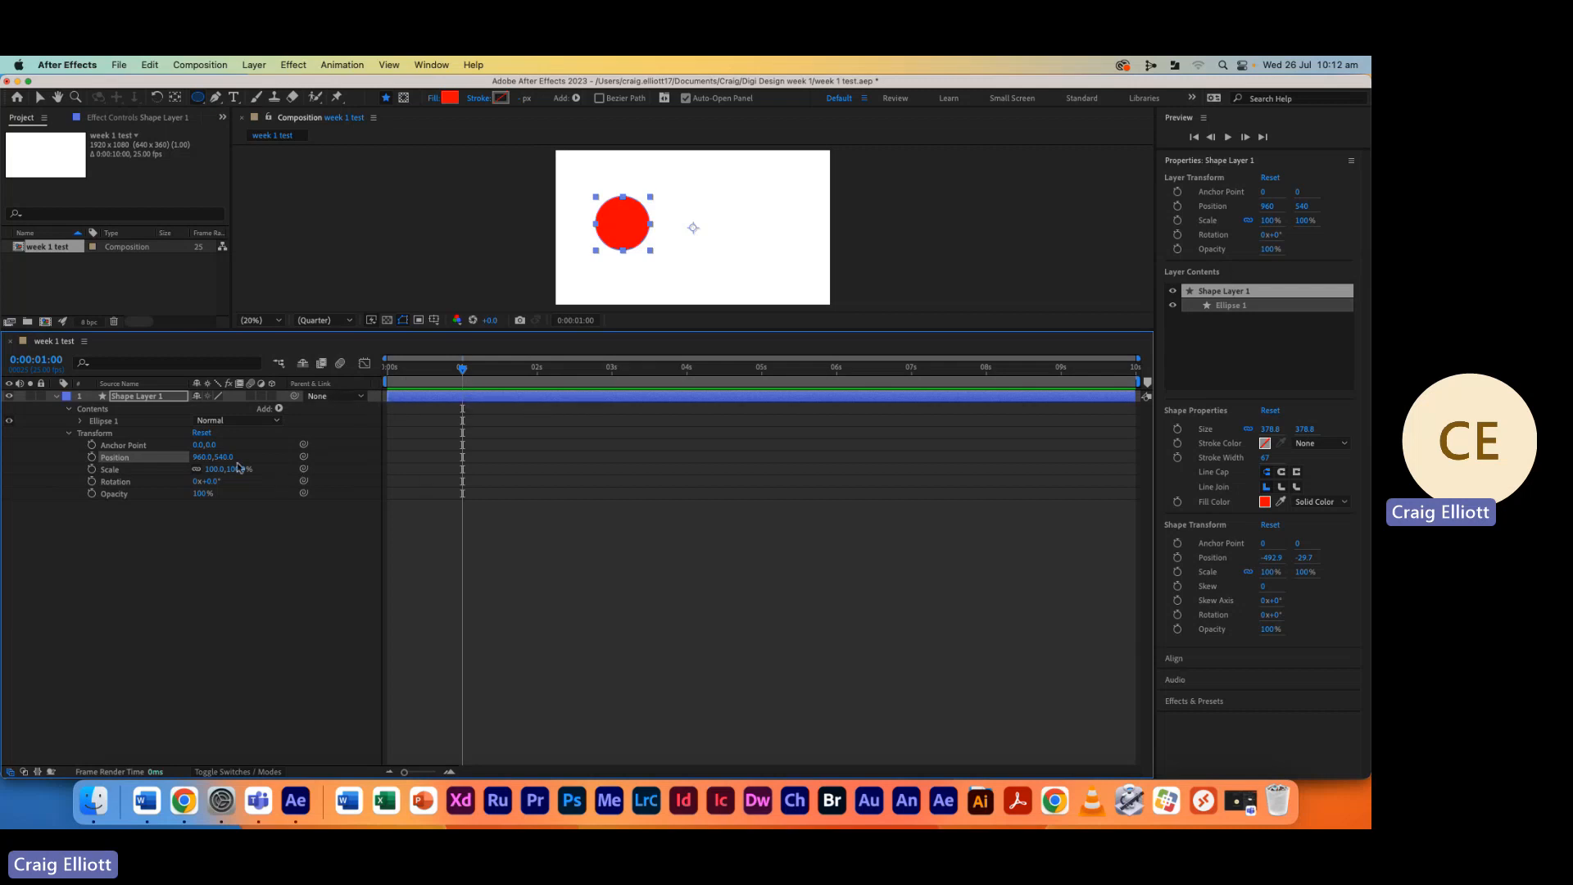
Keyframe the circle's Position at 0:00:01:00, and again at 0:00:05:00 with the circle moved horizontally to about 2145, 540
{"action": "left_click", "coordinate": [93, 457]}
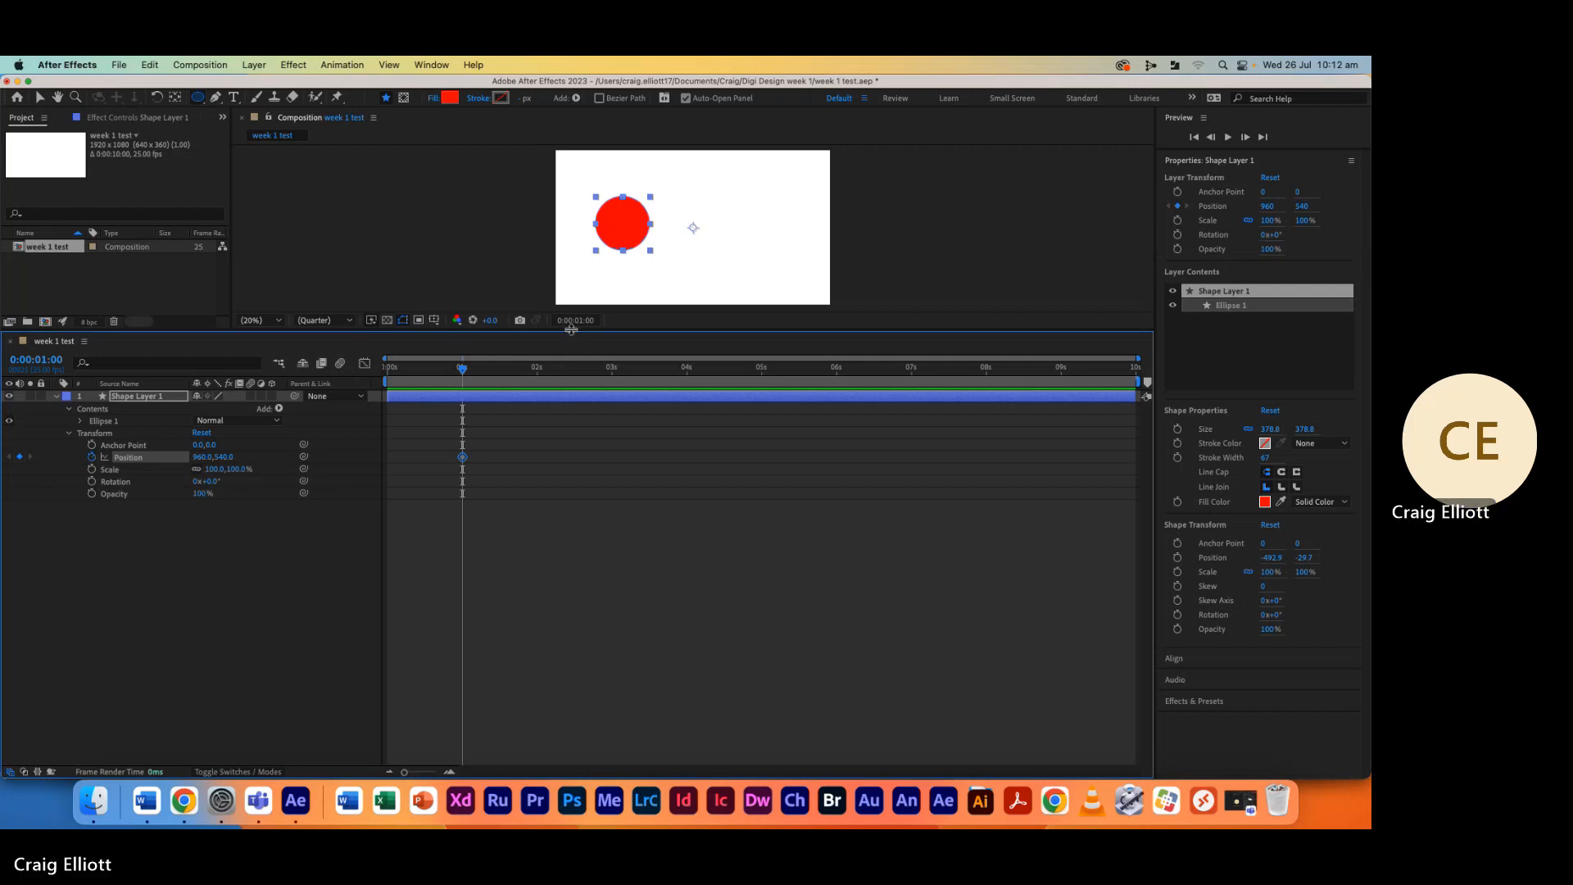
{"action": "left_click_drag", "start_coordinate": [564, 334], "coordinate": [562, 465]}
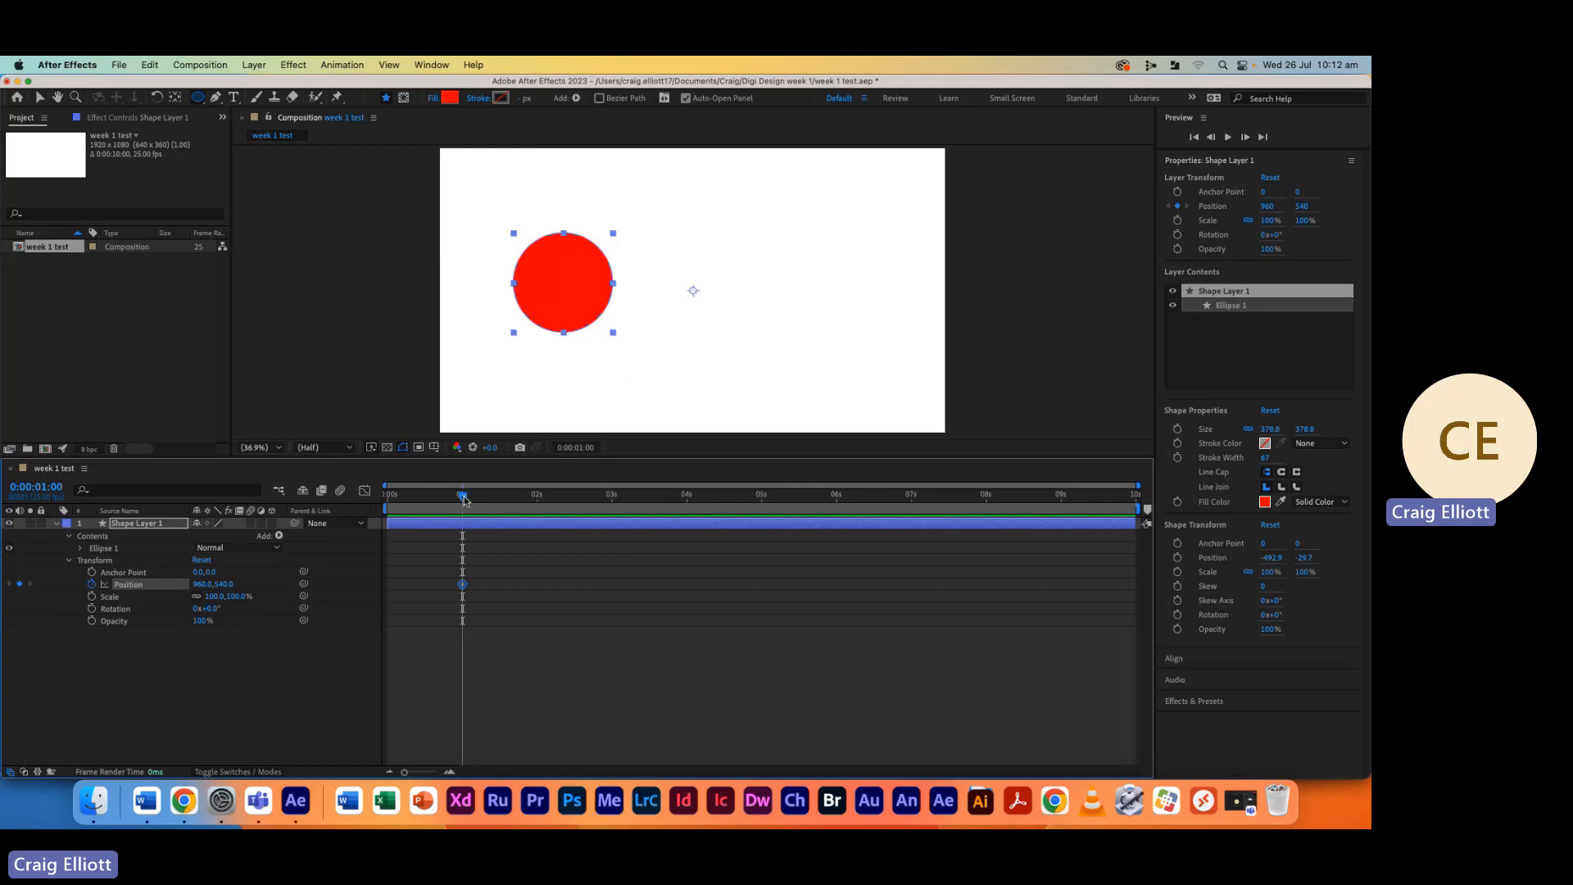
{"action": "left_click_drag", "start_coordinate": [463, 498], "coordinate": [762, 498]}
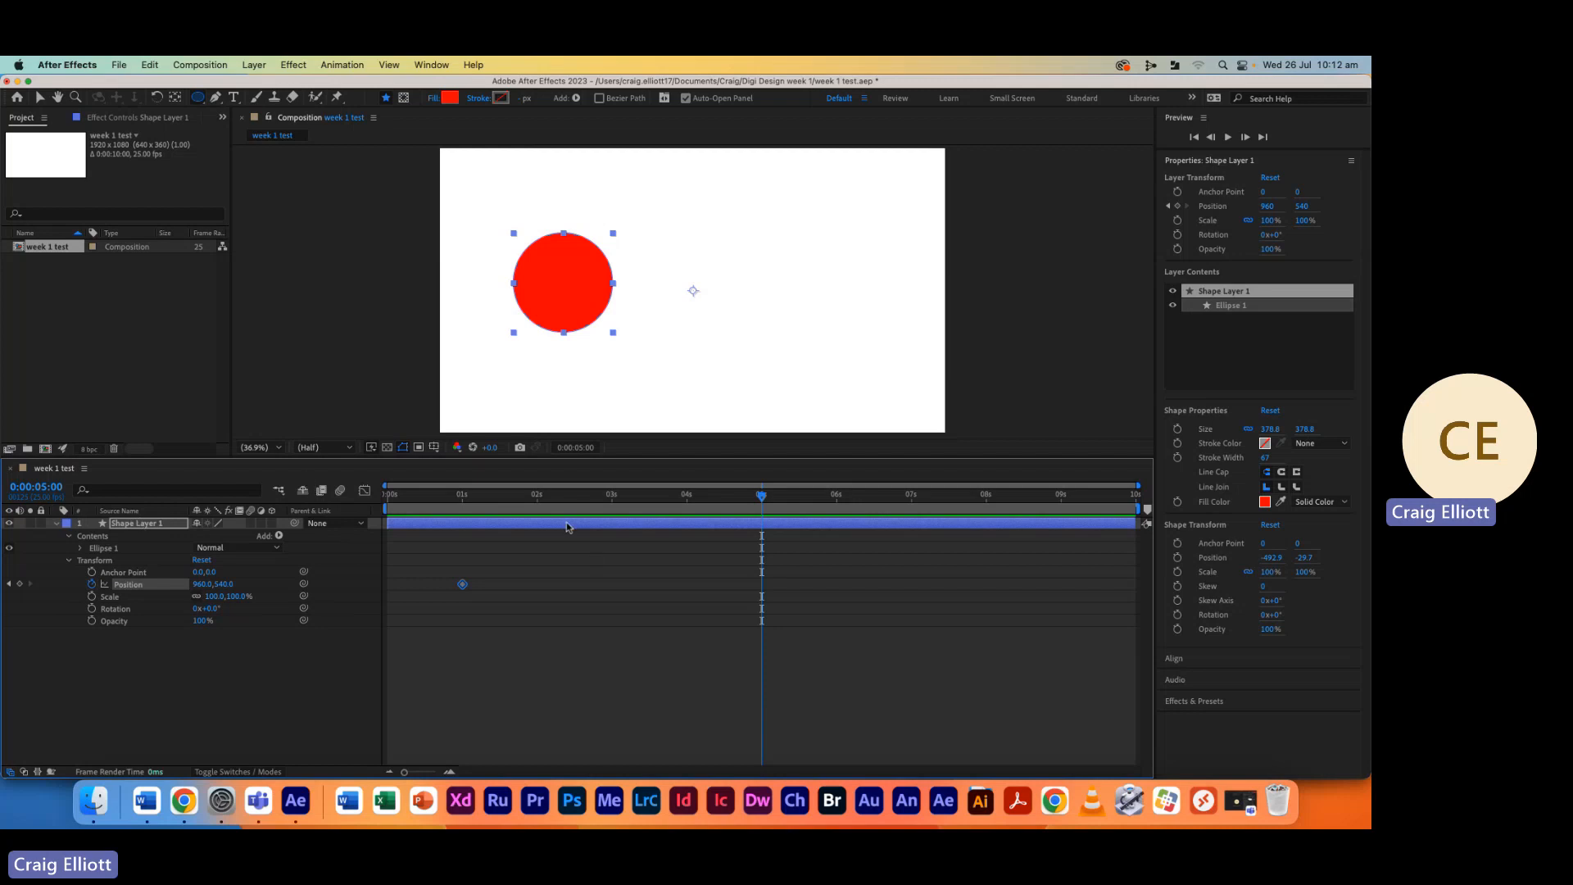
{"action": "key", "text": "comma"}
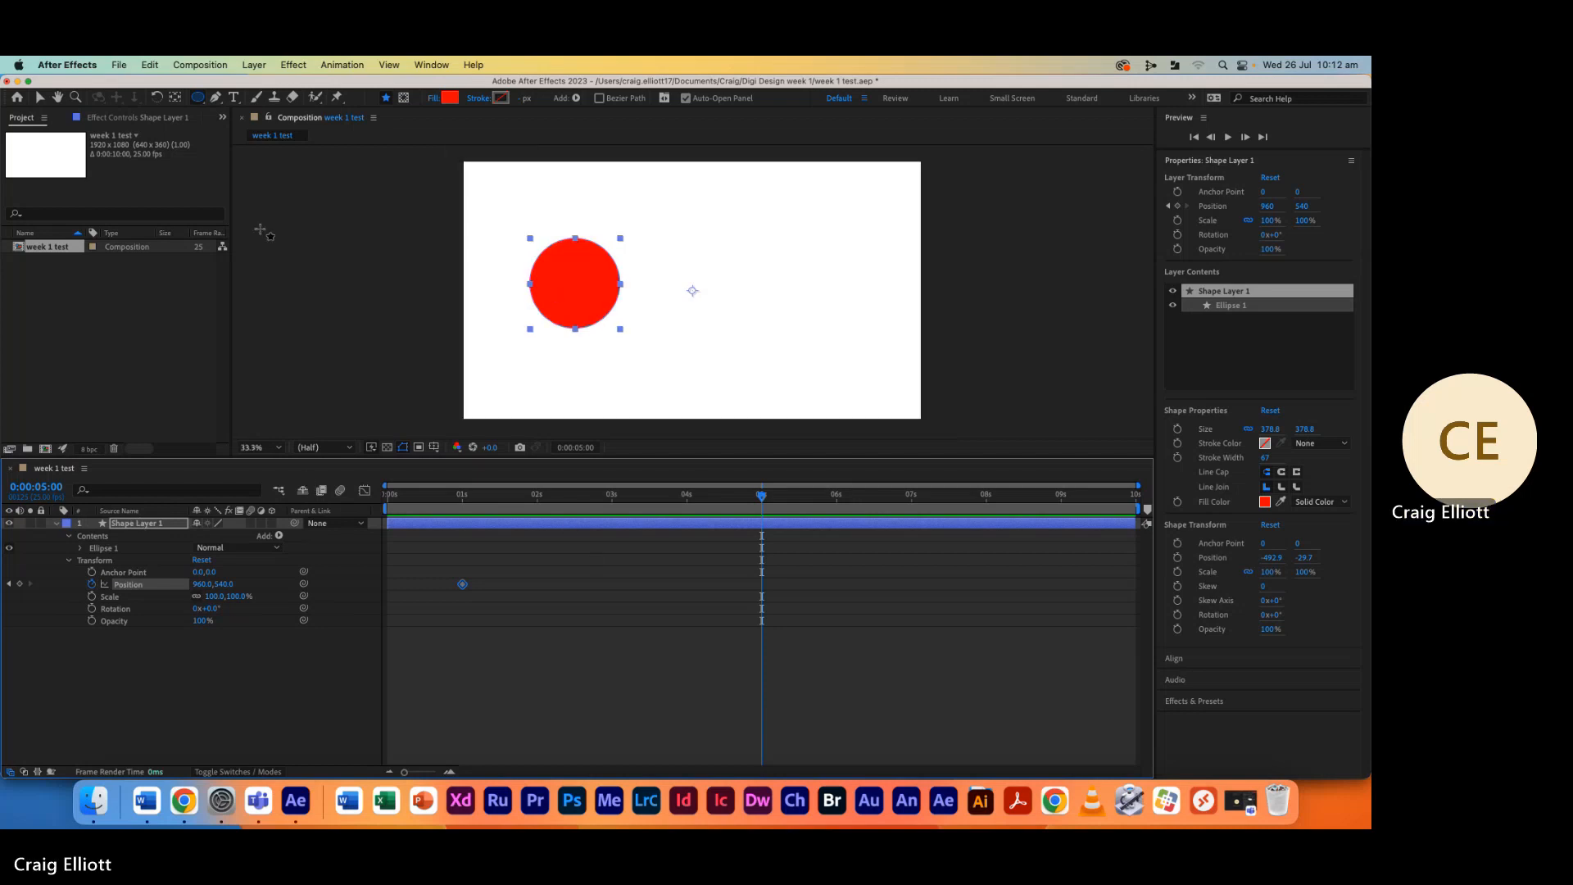
{"action": "left_click", "coordinate": [40, 99]}
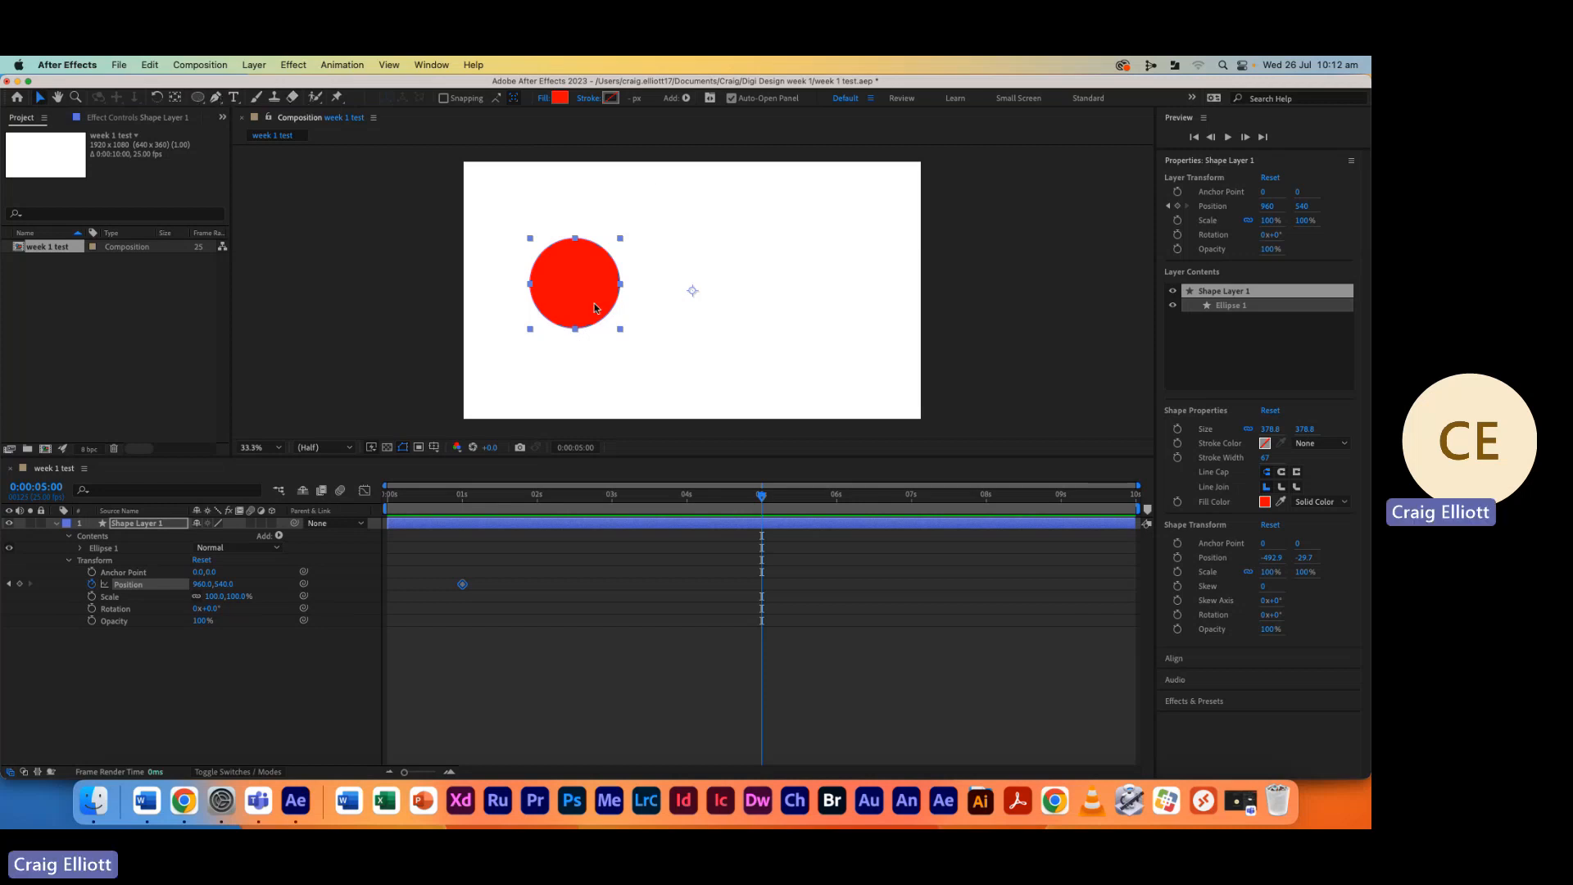
{"action": "left_click_drag", "start_coordinate": [593, 308], "coordinate": [876, 309]}
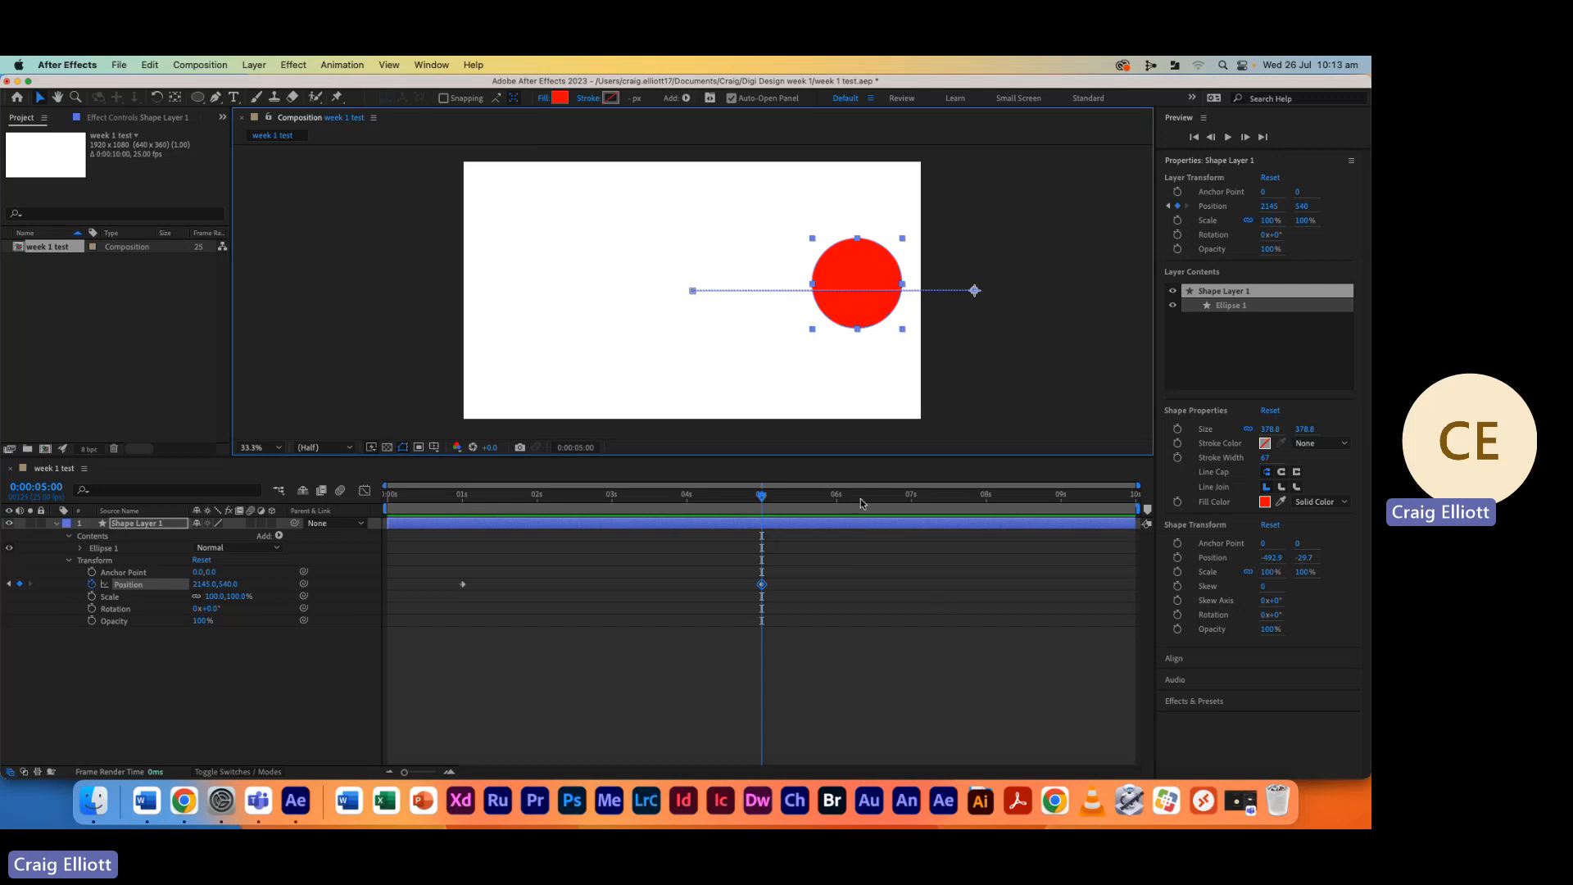
Deselect the shape layer and preview the circle's movement from the start of the composition
{"action": "left_click_drag", "start_coordinate": [761, 495], "coordinate": [327, 496]}
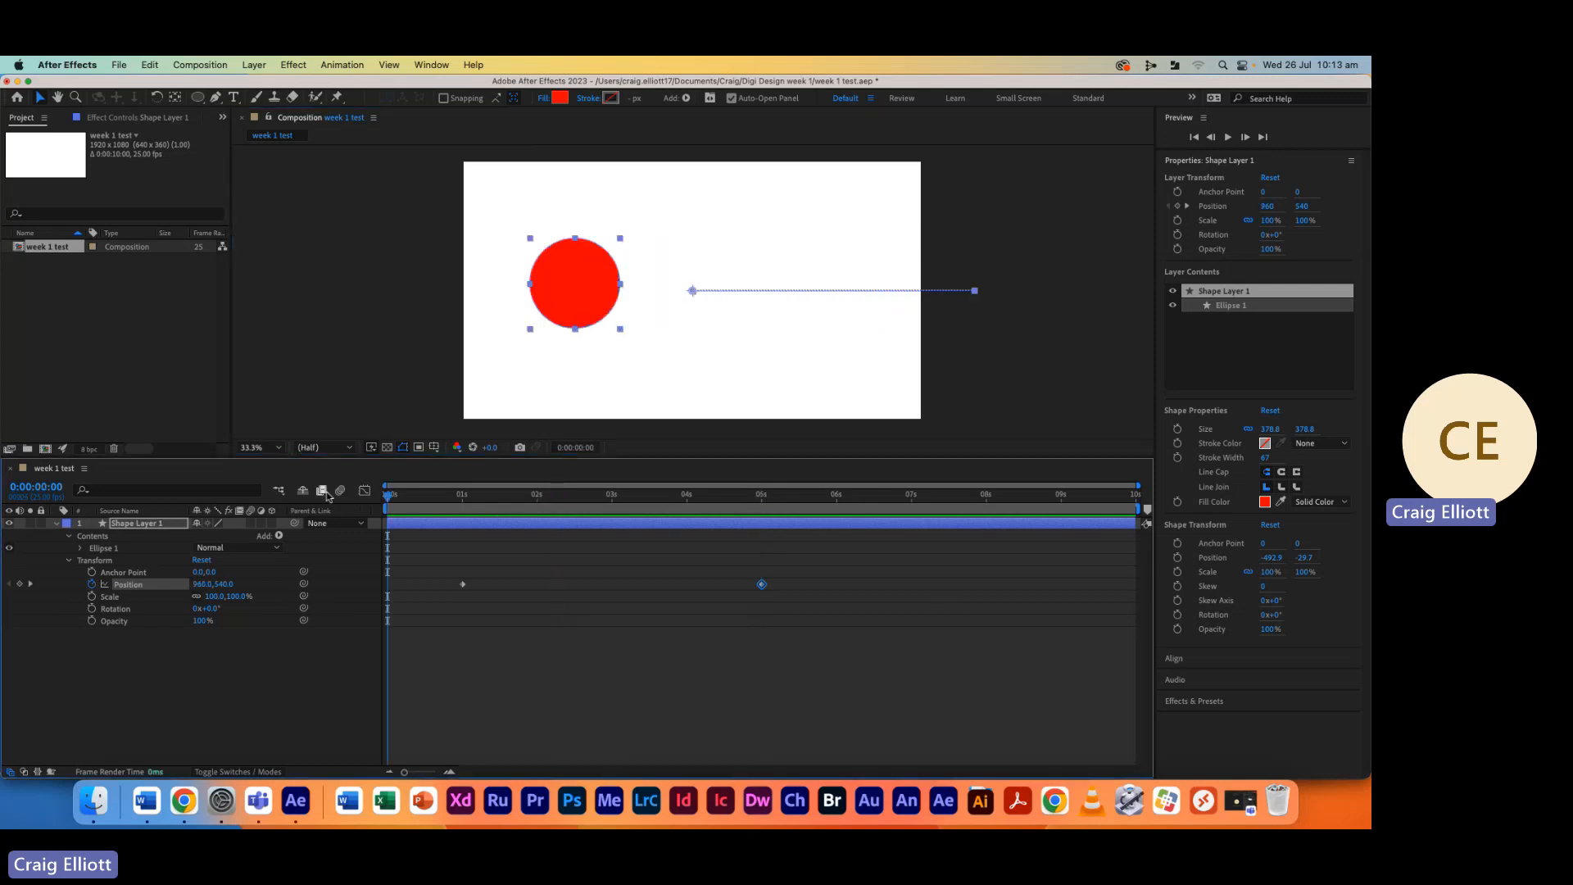
{"action": "left_click", "coordinate": [426, 363]}
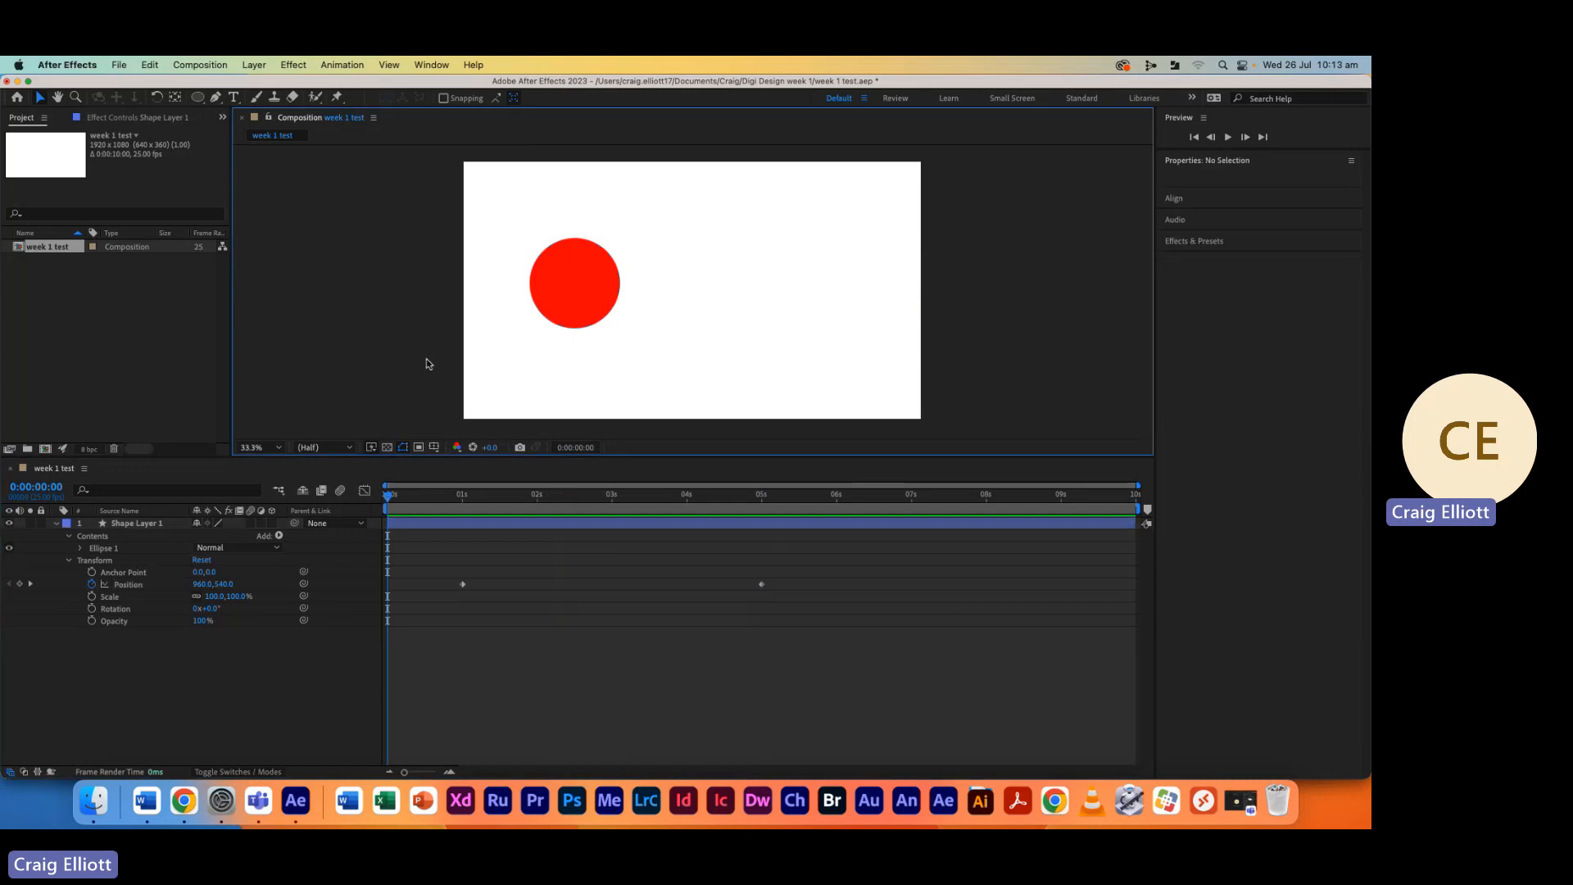
{"action": "key", "text": "space"}
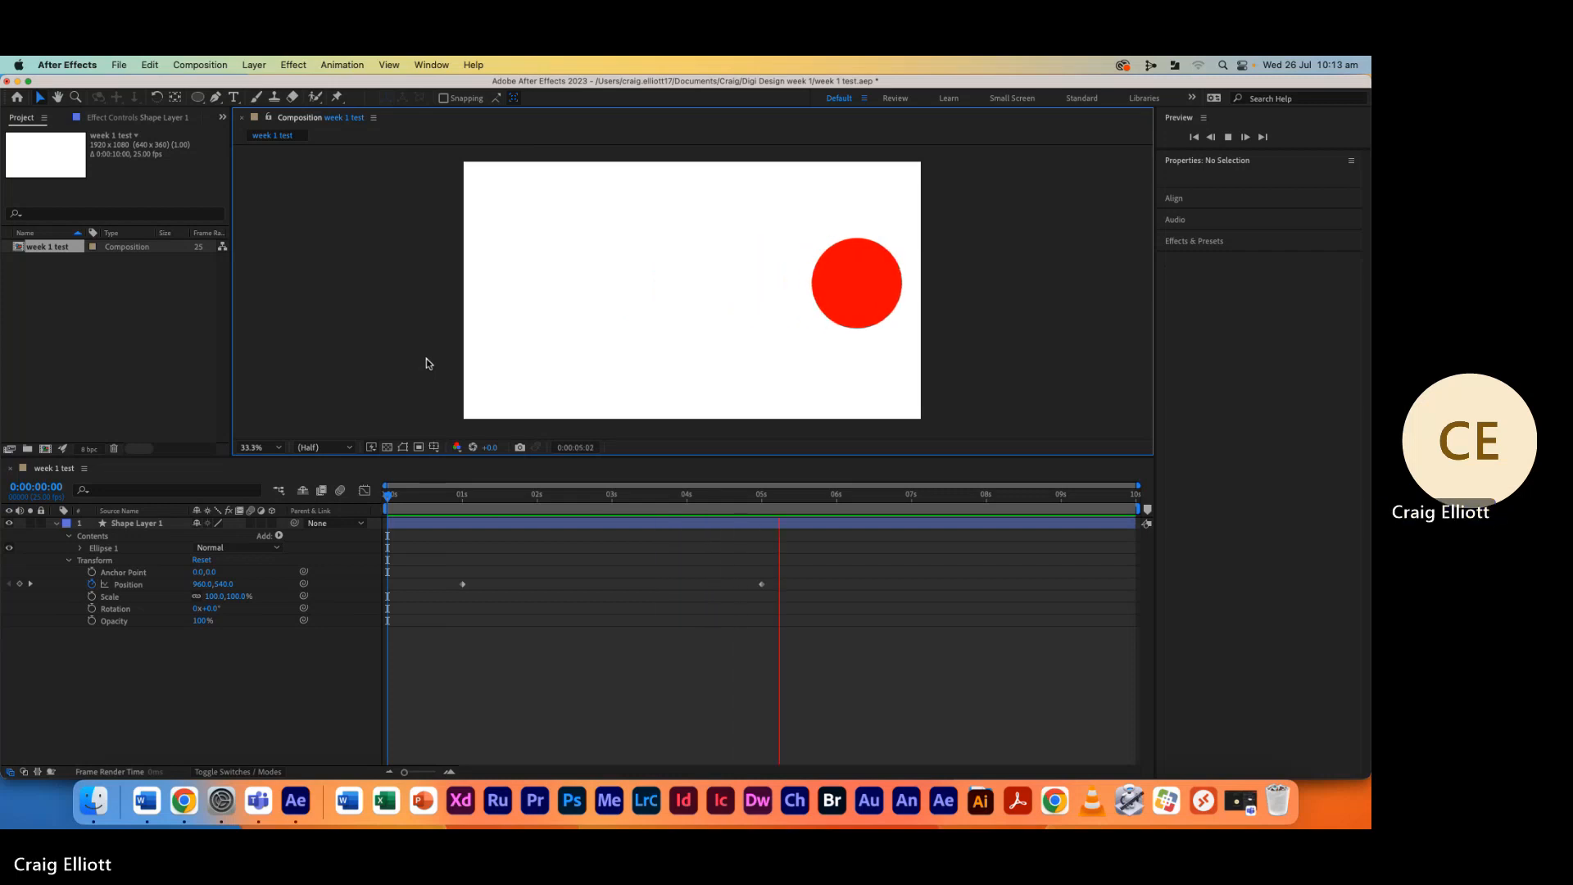
{"action": "key", "text": "space"}
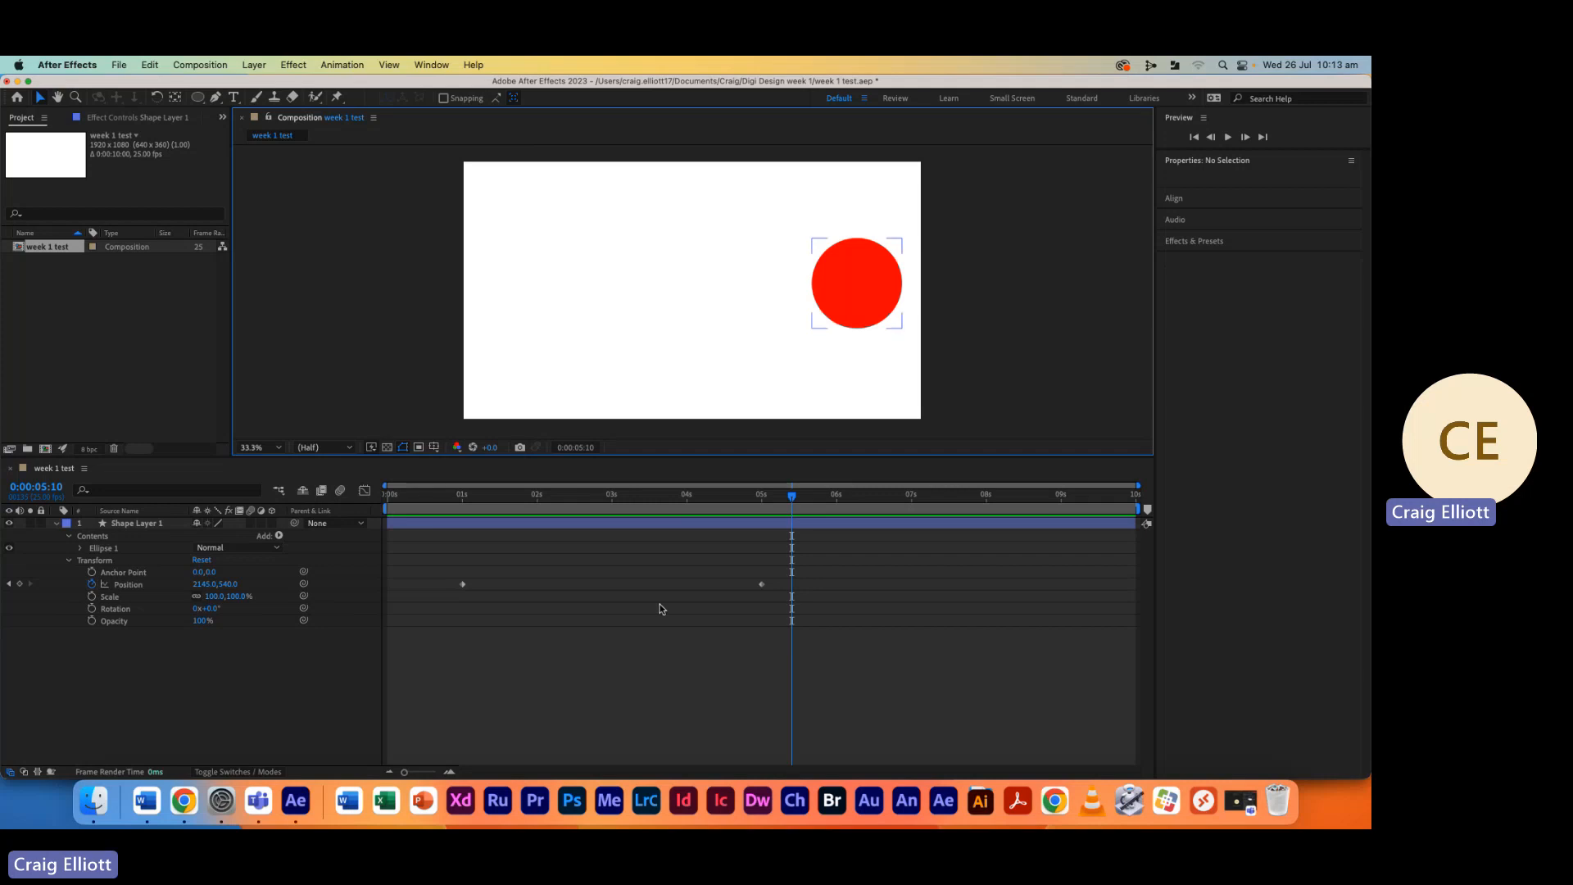
Move the circle's second Position keyframe to exactly 0:00:03:00 so the movement is faster
{"action": "left_click", "coordinate": [761, 585]}
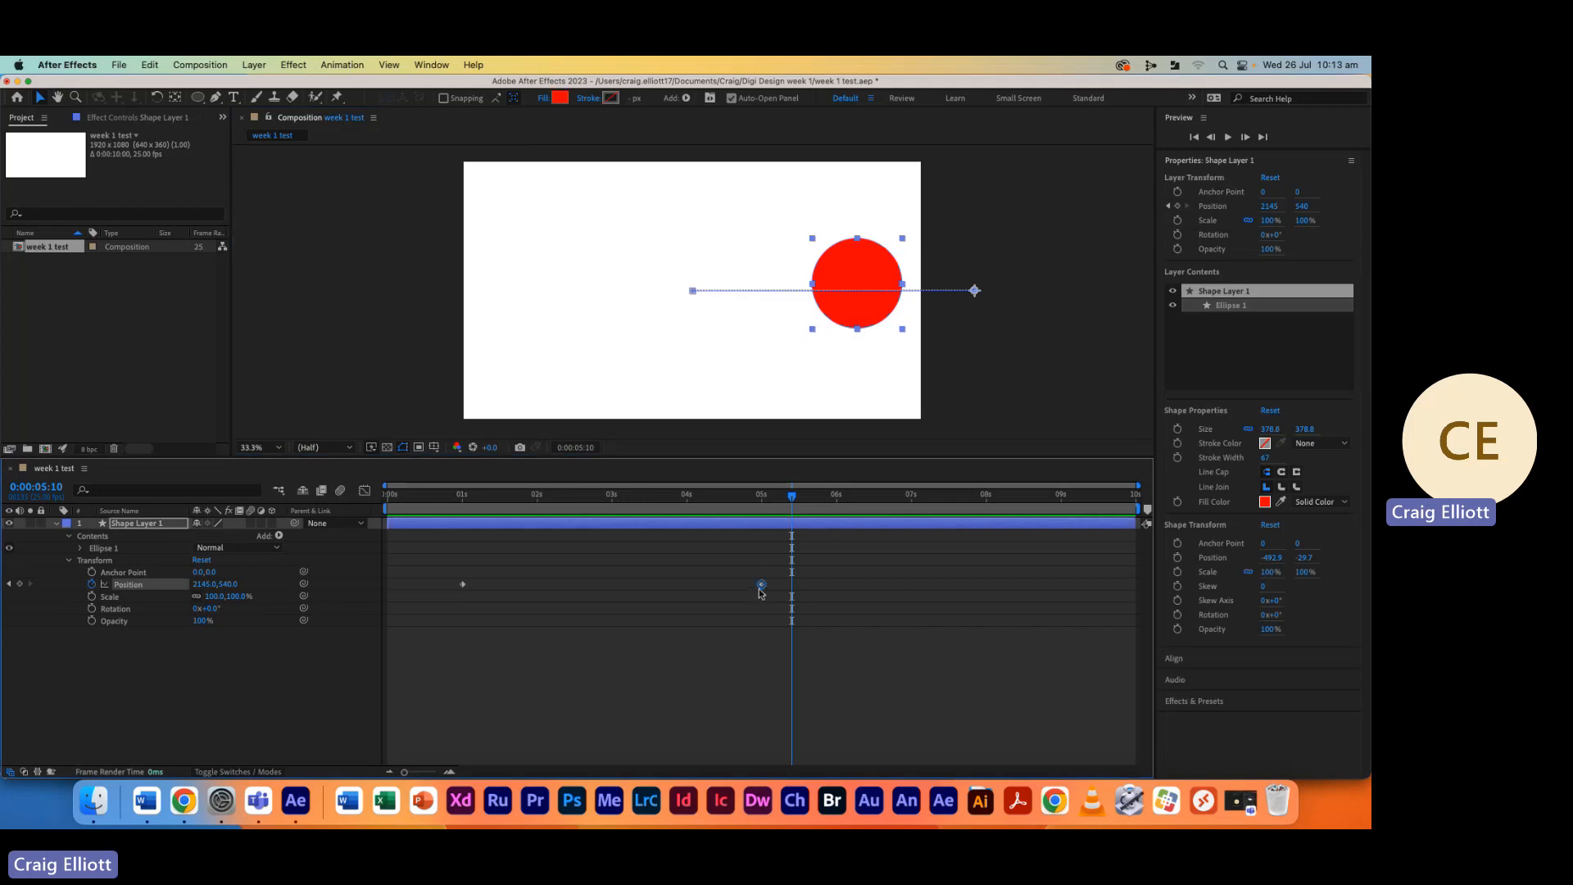
{"action": "left_click_drag", "start_coordinate": [761, 586], "coordinate": [609, 585]}
{"action": "left_click_drag", "start_coordinate": [794, 498], "coordinate": [612, 512]}
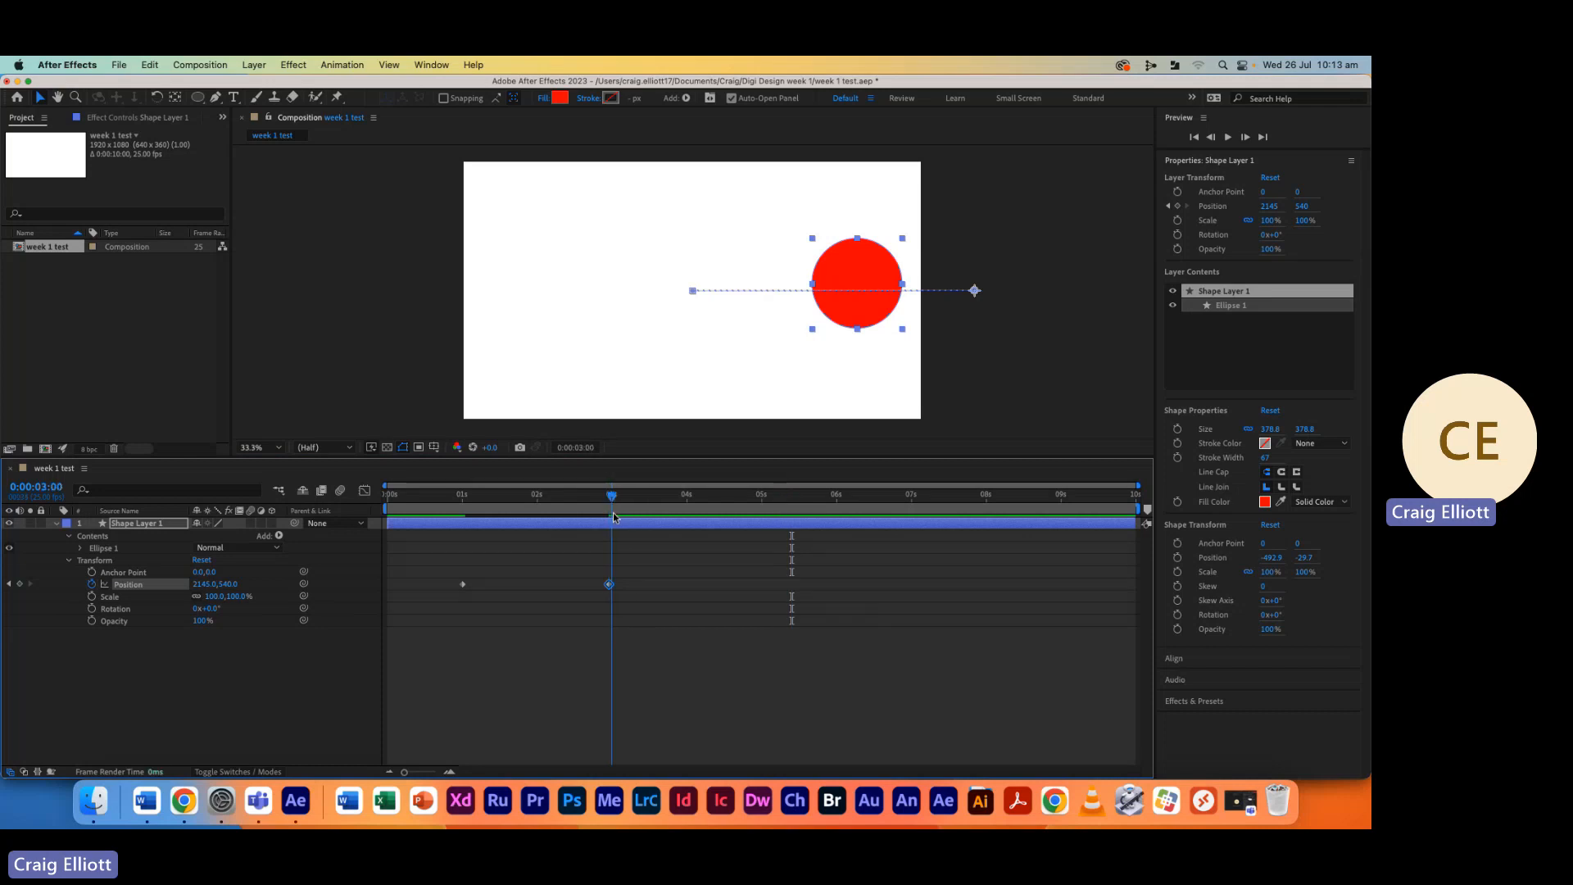
{"action": "mouse_move", "coordinate": [609, 584]}
{"action": "left_mouse_down"}
{"action": "mouse_move", "coordinate": [562, 586]}
{"action": "mouse_move", "coordinate": [612, 586]}
{"action": "left_mouse_up"}
Preview the retimed movement from just before the first Position keyframe
{"action": "left_click_drag", "start_coordinate": [612, 499], "coordinate": [416, 526]}
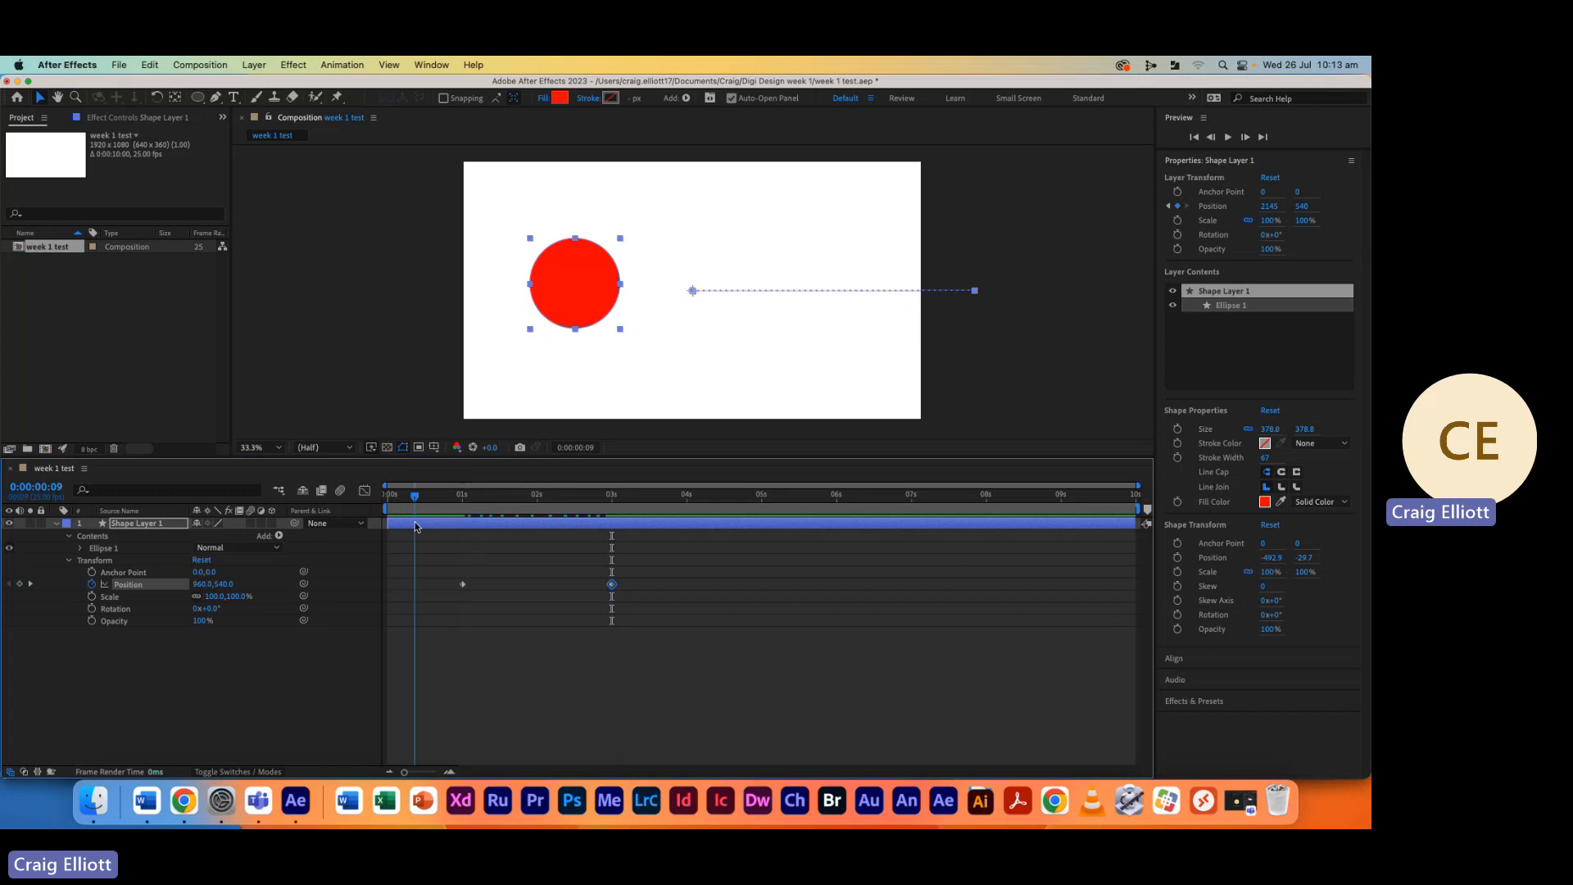
{"action": "key", "text": "space"}
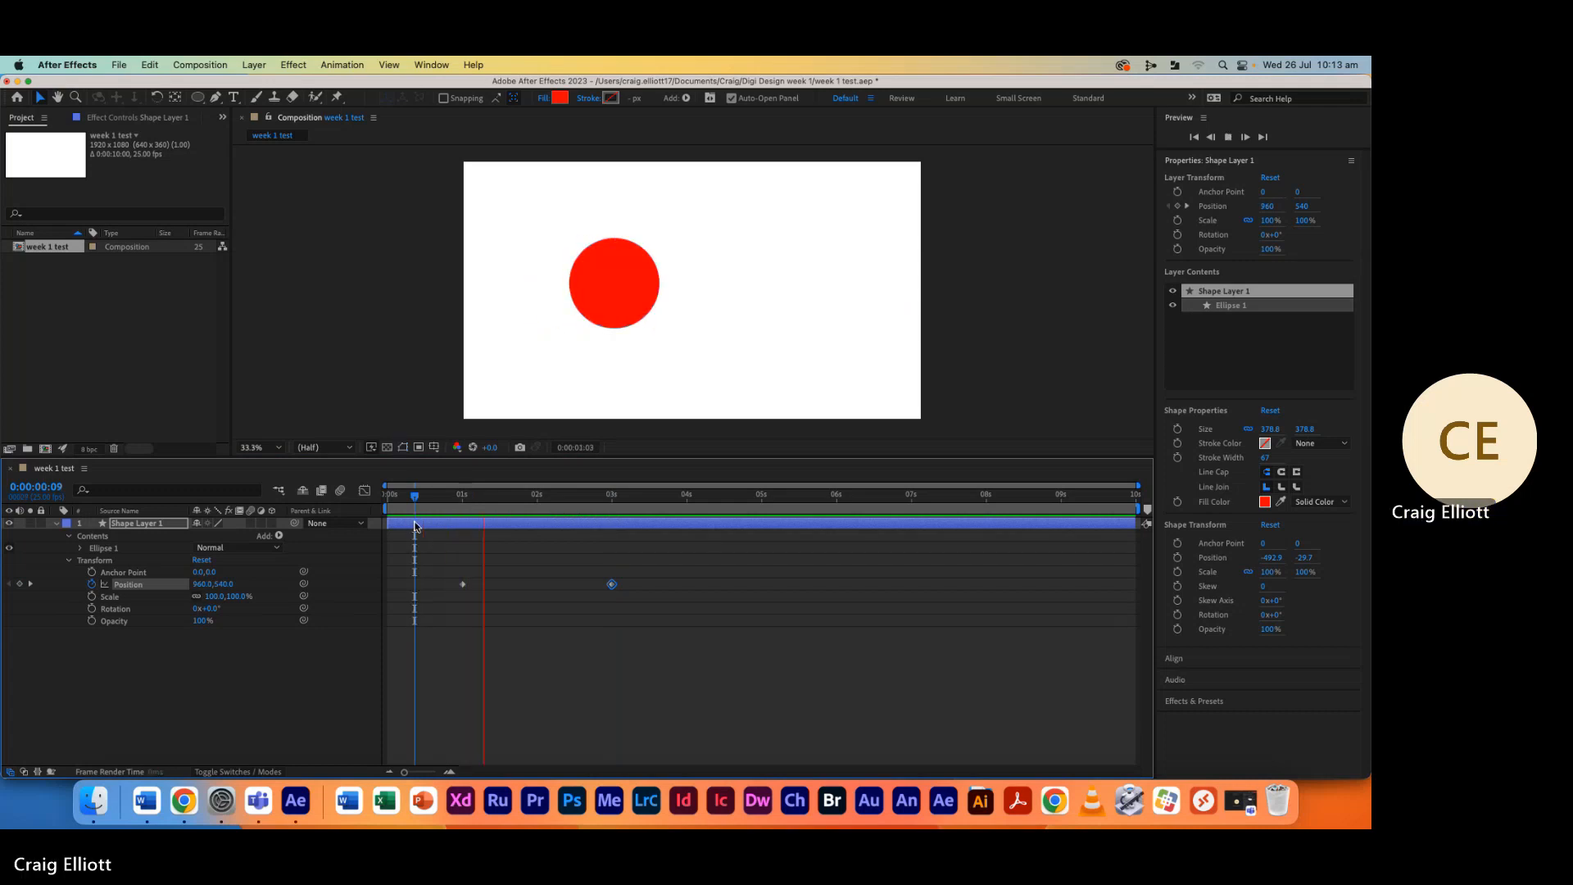
{"action": "key", "text": "space"}
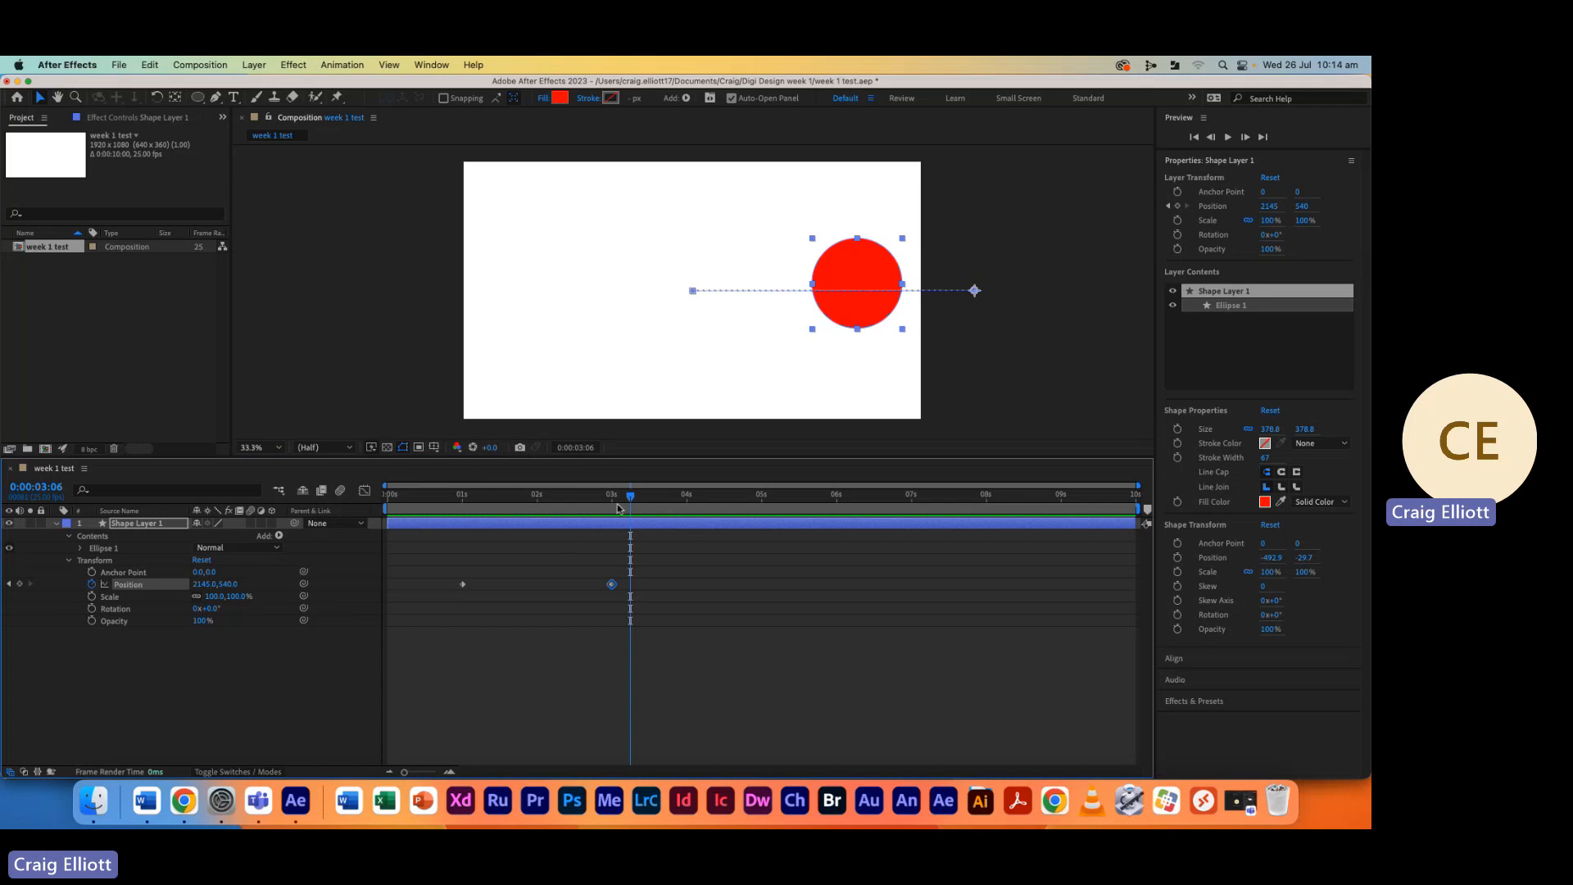
Copy the first Position keyframe and paste it at 0:00:06:00 to return the circle to its starting point
{"action": "left_click_drag", "start_coordinate": [631, 496], "coordinate": [613, 496]}
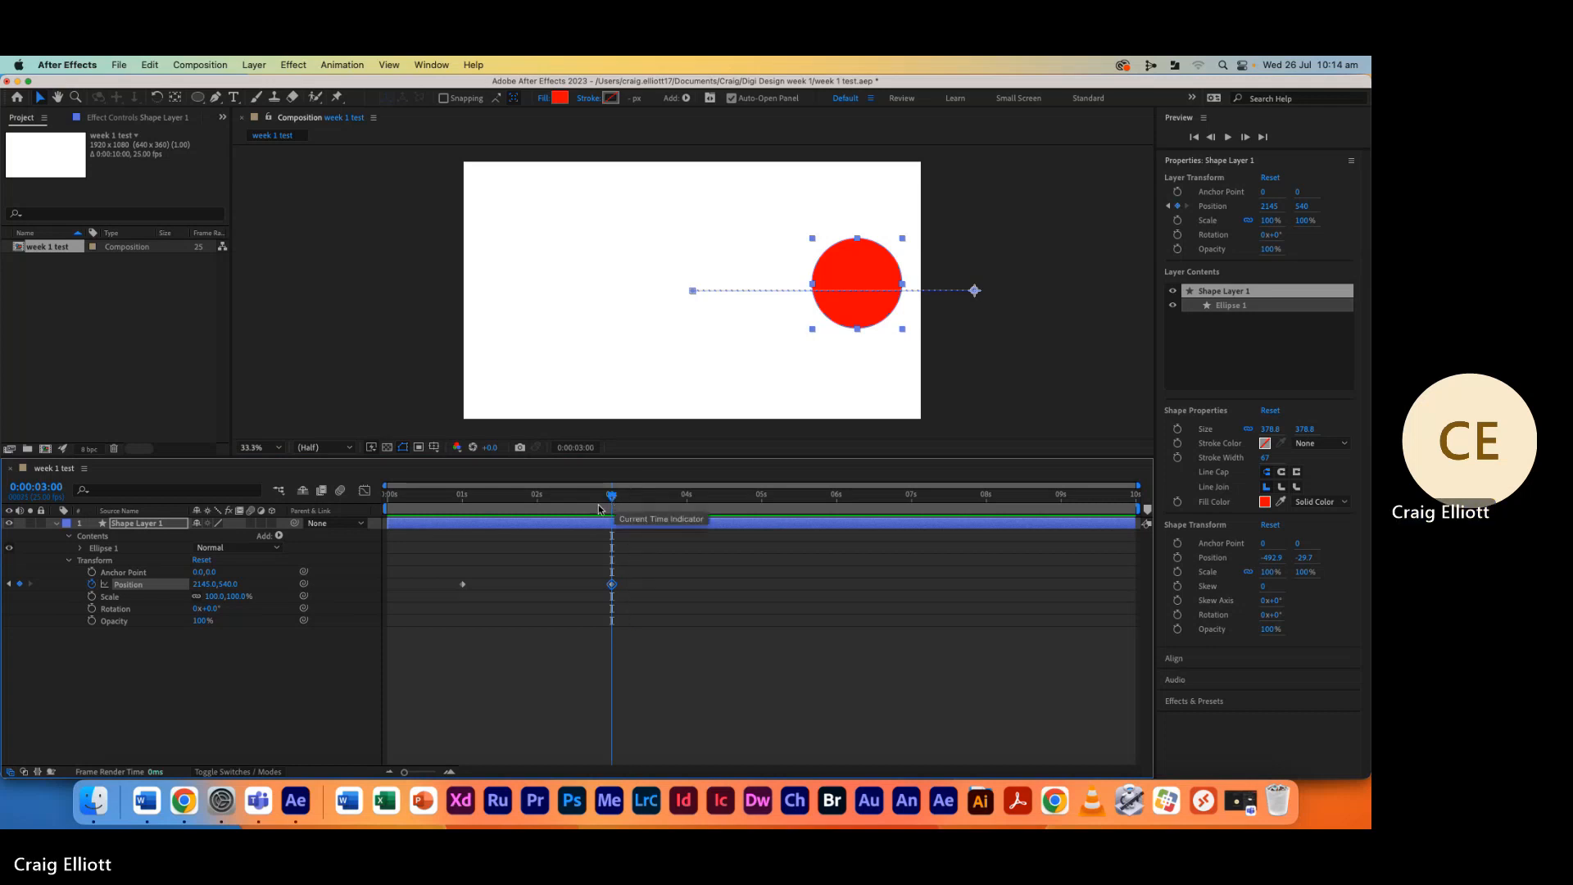
{"action": "left_click", "coordinate": [462, 584]}
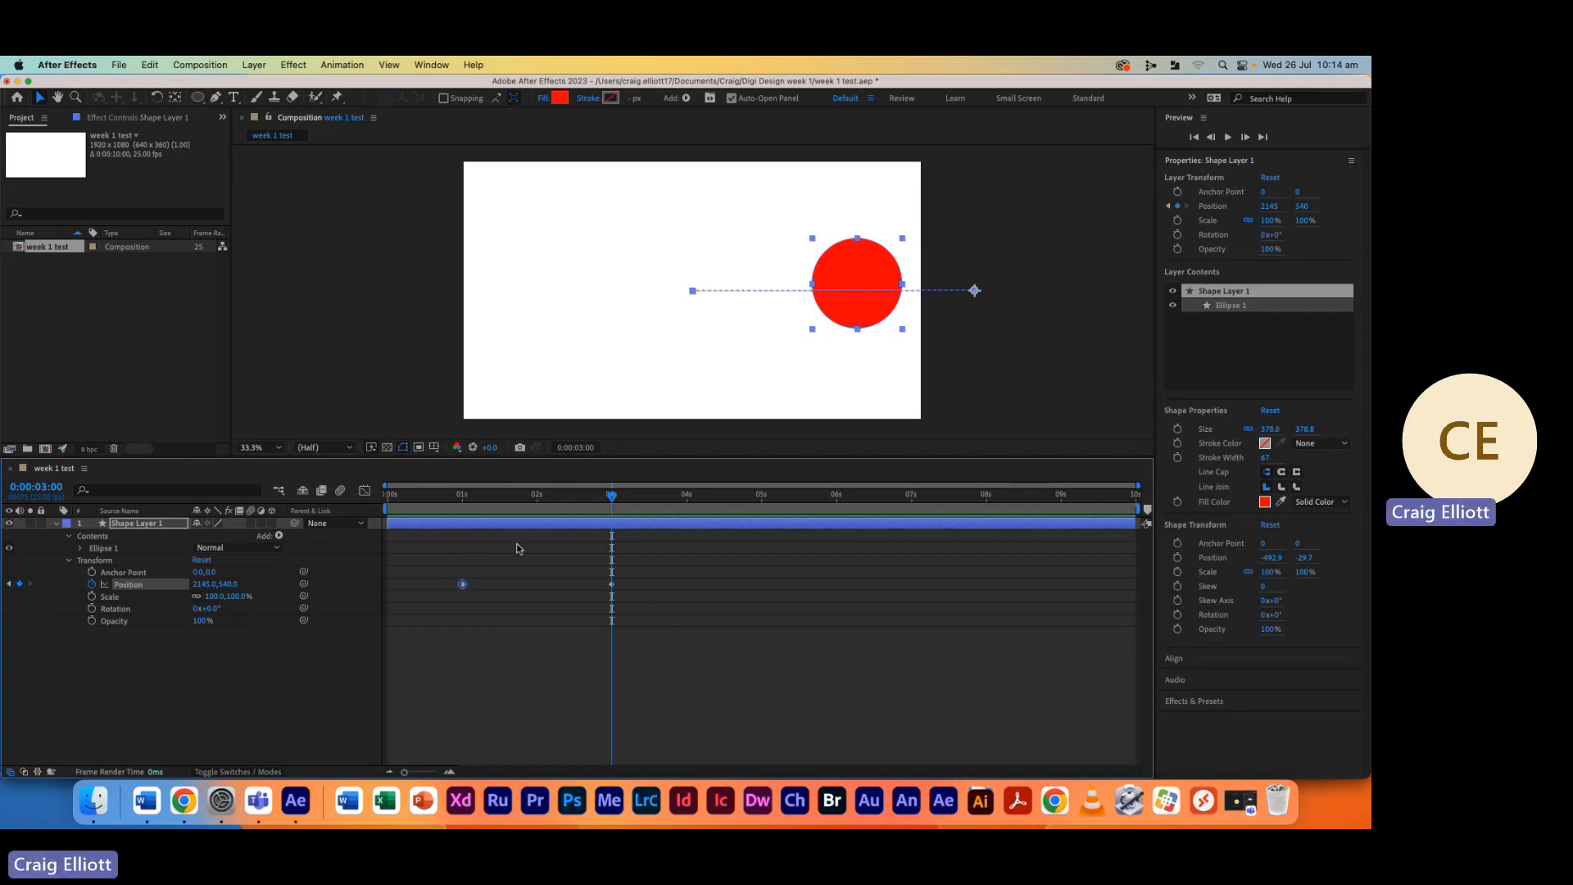
{"action": "left_click", "coordinate": [150, 64]}
{"action": "left_click", "coordinate": [185, 163]}
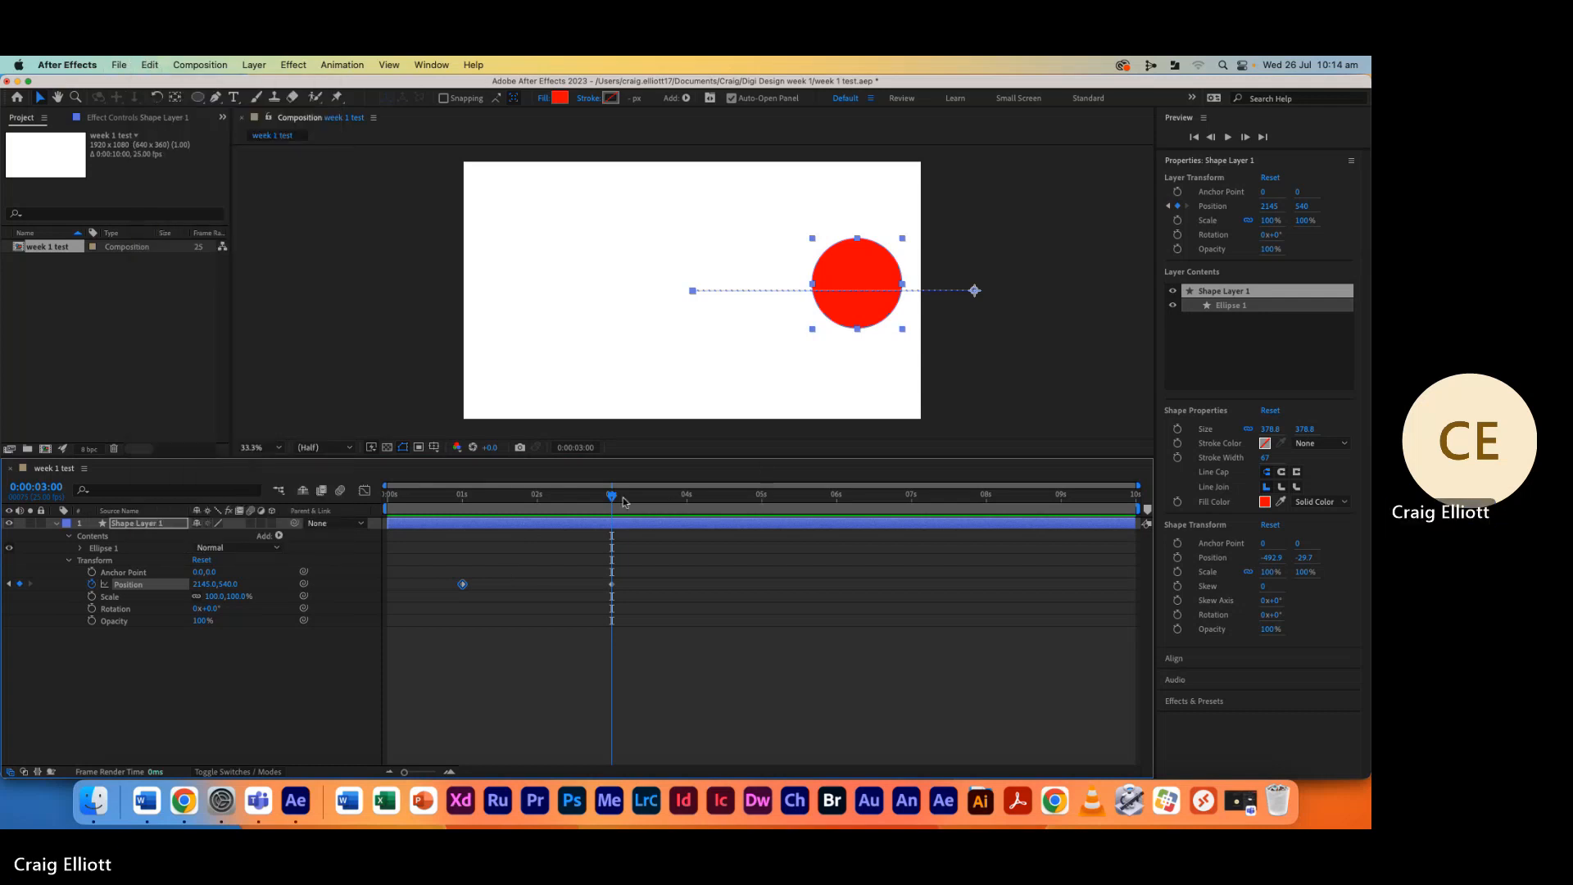
{"action": "left_click_drag", "start_coordinate": [613, 496], "coordinate": [835, 508]}
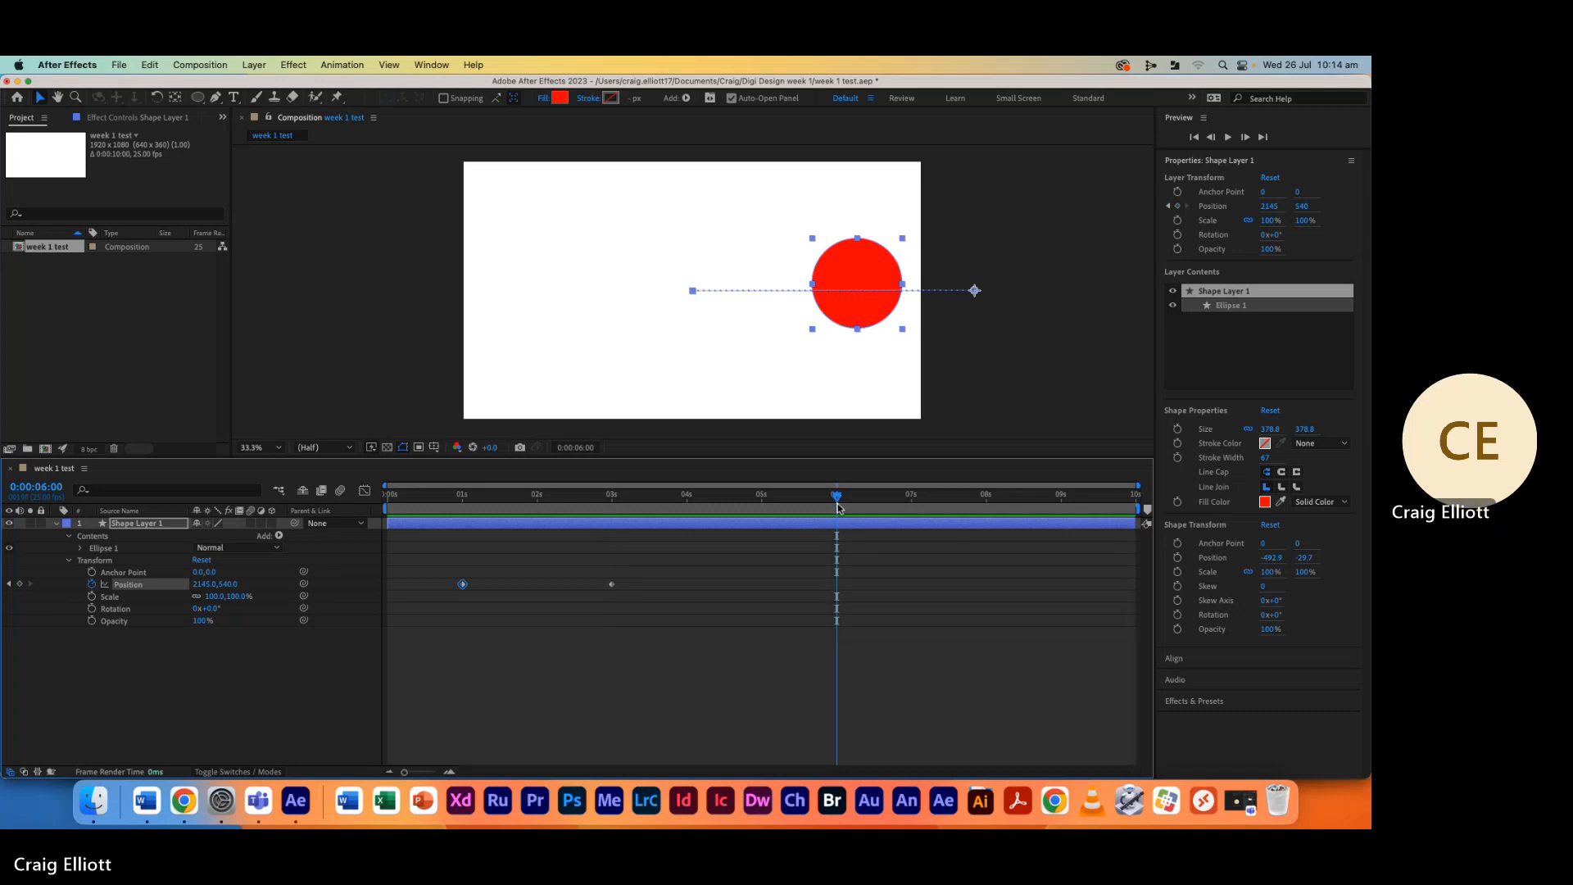
{"action": "key", "text": "cmd+v"}
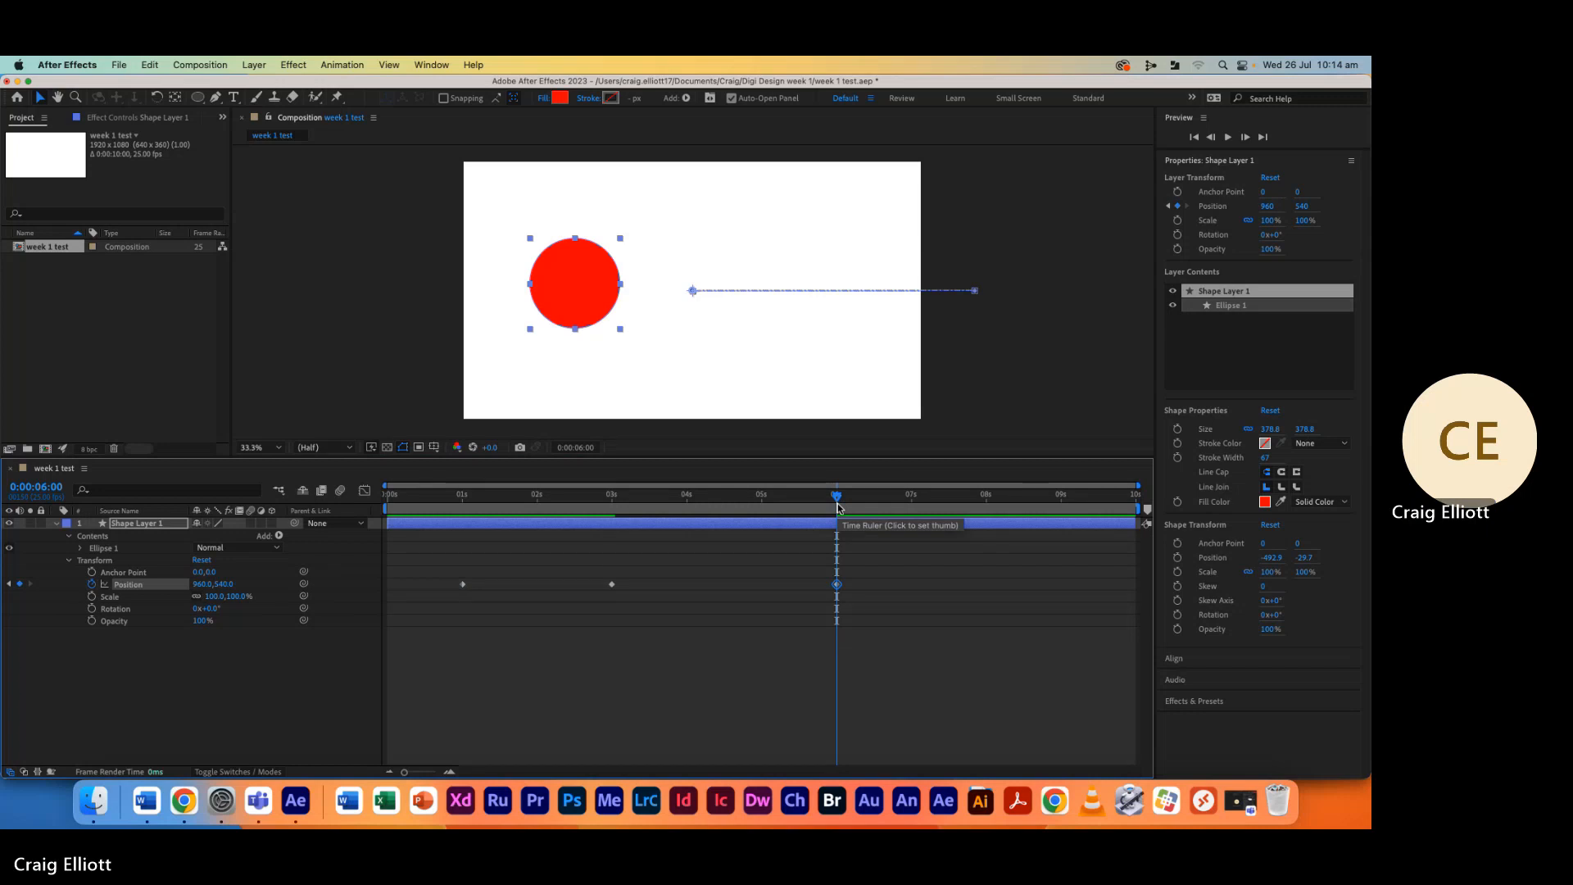
Play the circle's outward and return movement from the beginning of the composition
{"action": "left_click_drag", "start_coordinate": [835, 494], "coordinate": [317, 511]}
{"action": "key", "text": "space"}
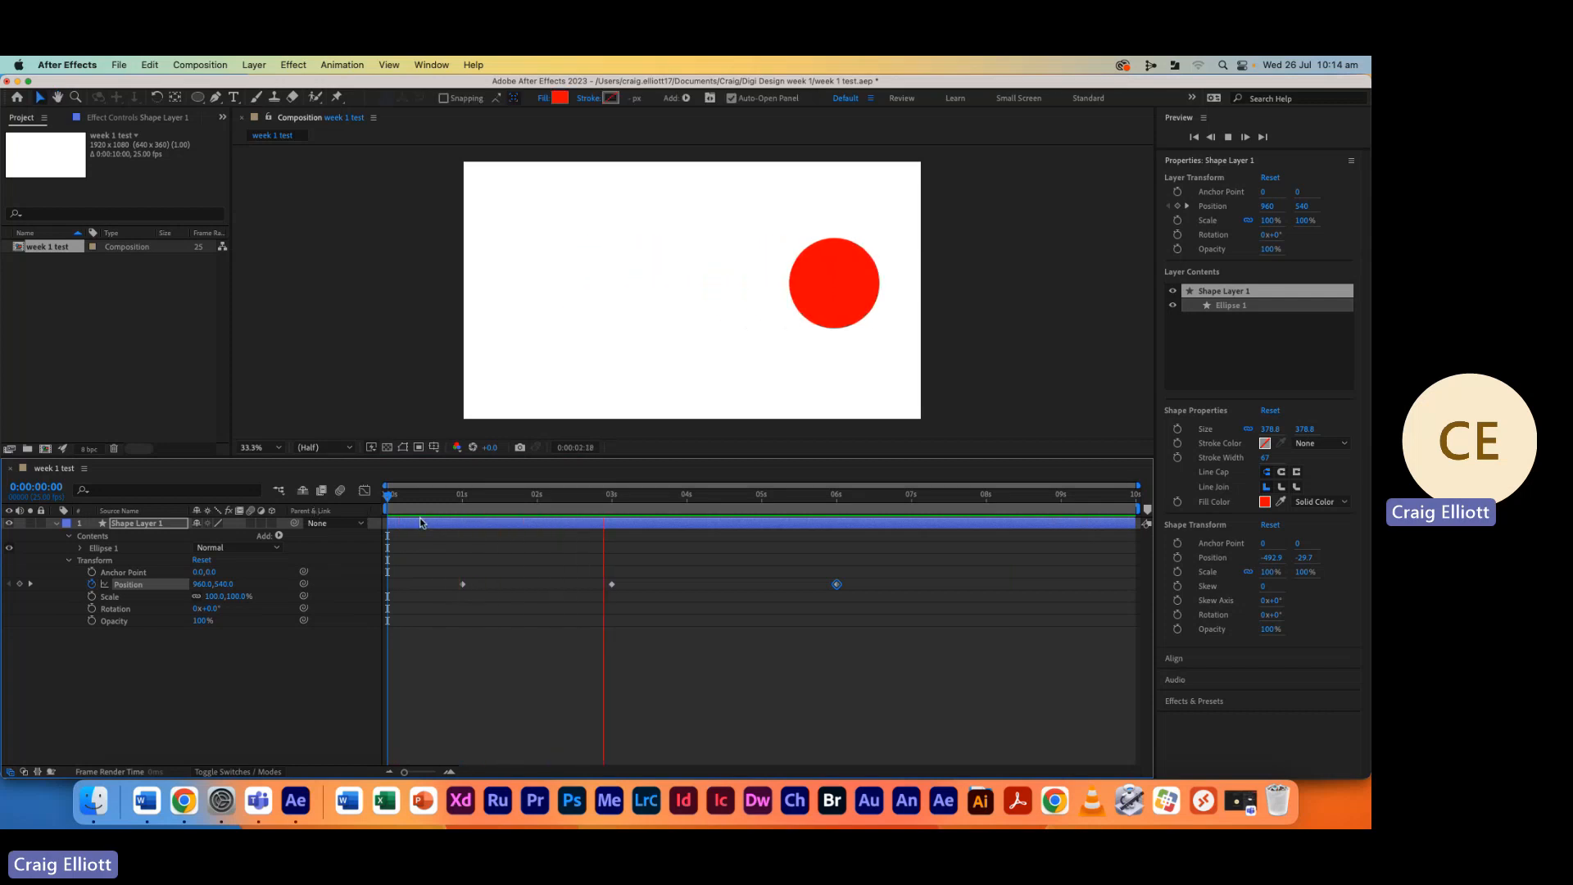
{"action": "key", "text": "space"}
Move the last Position keyframe to 0:00:05:00 and preview the animation from the start
{"action": "left_click_drag", "start_coordinate": [837, 585], "coordinate": [761, 586]}
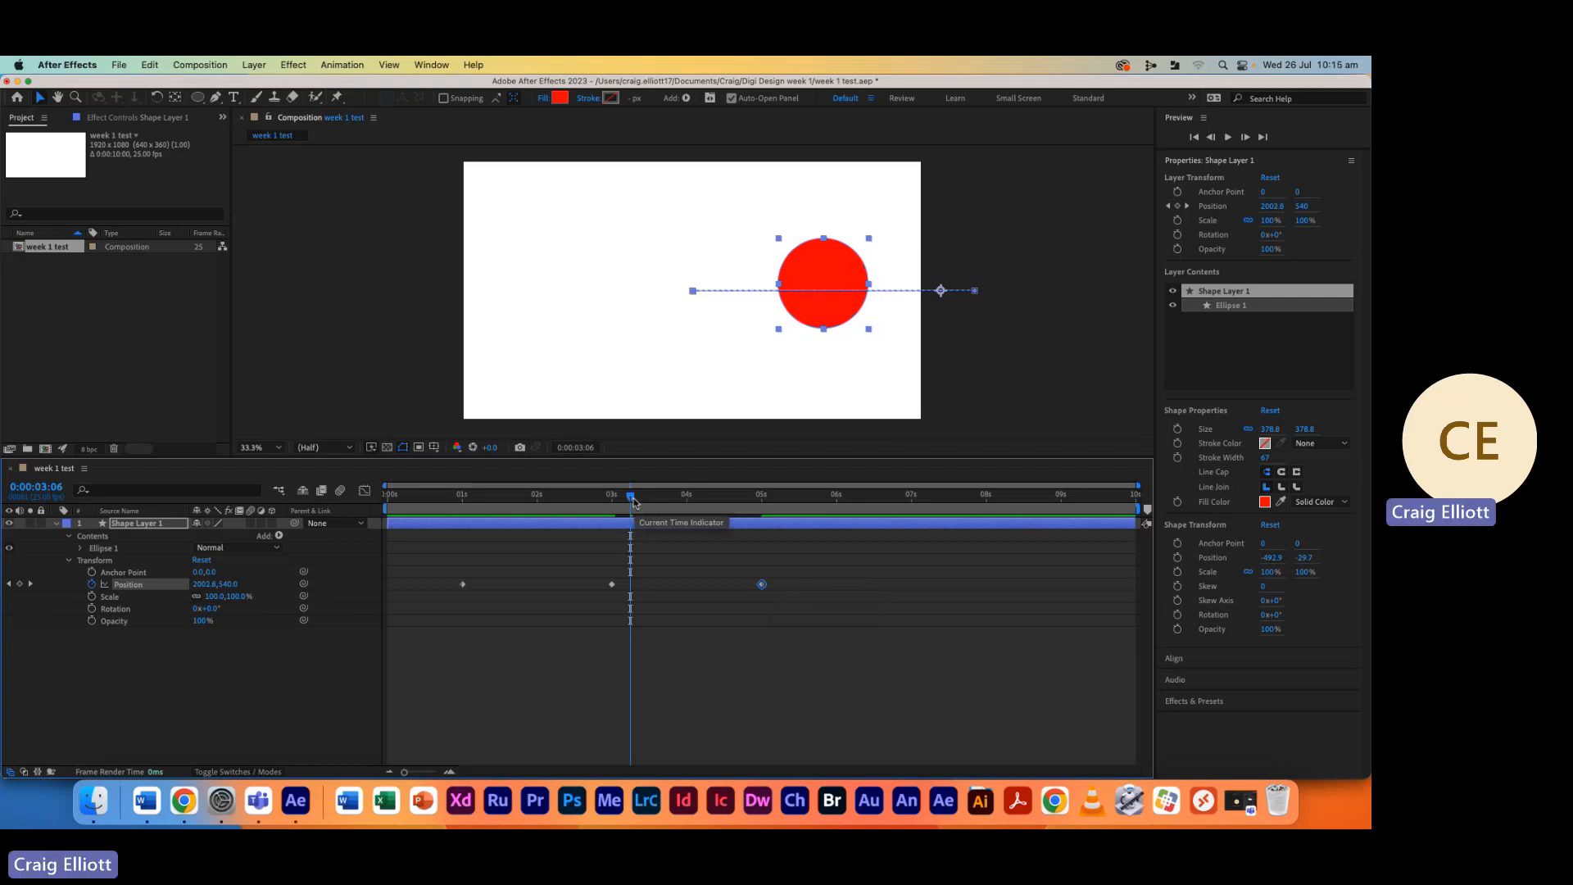
{"action": "left_click_drag", "start_coordinate": [632, 498], "coordinate": [365, 502]}
{"action": "key", "text": "space"}
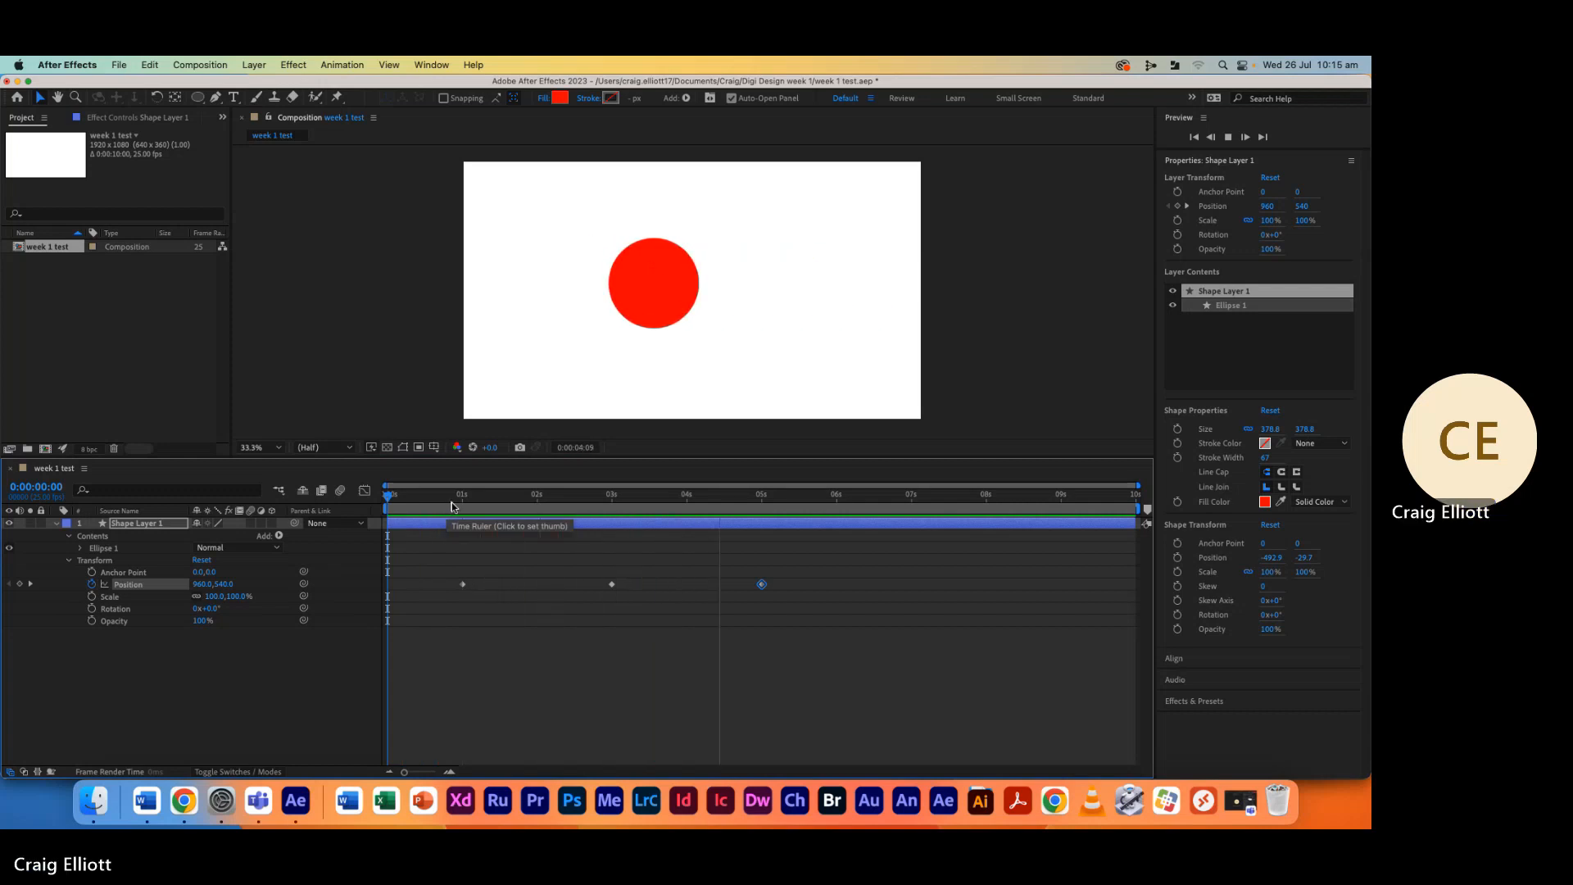
{"action": "key", "text": "space"}
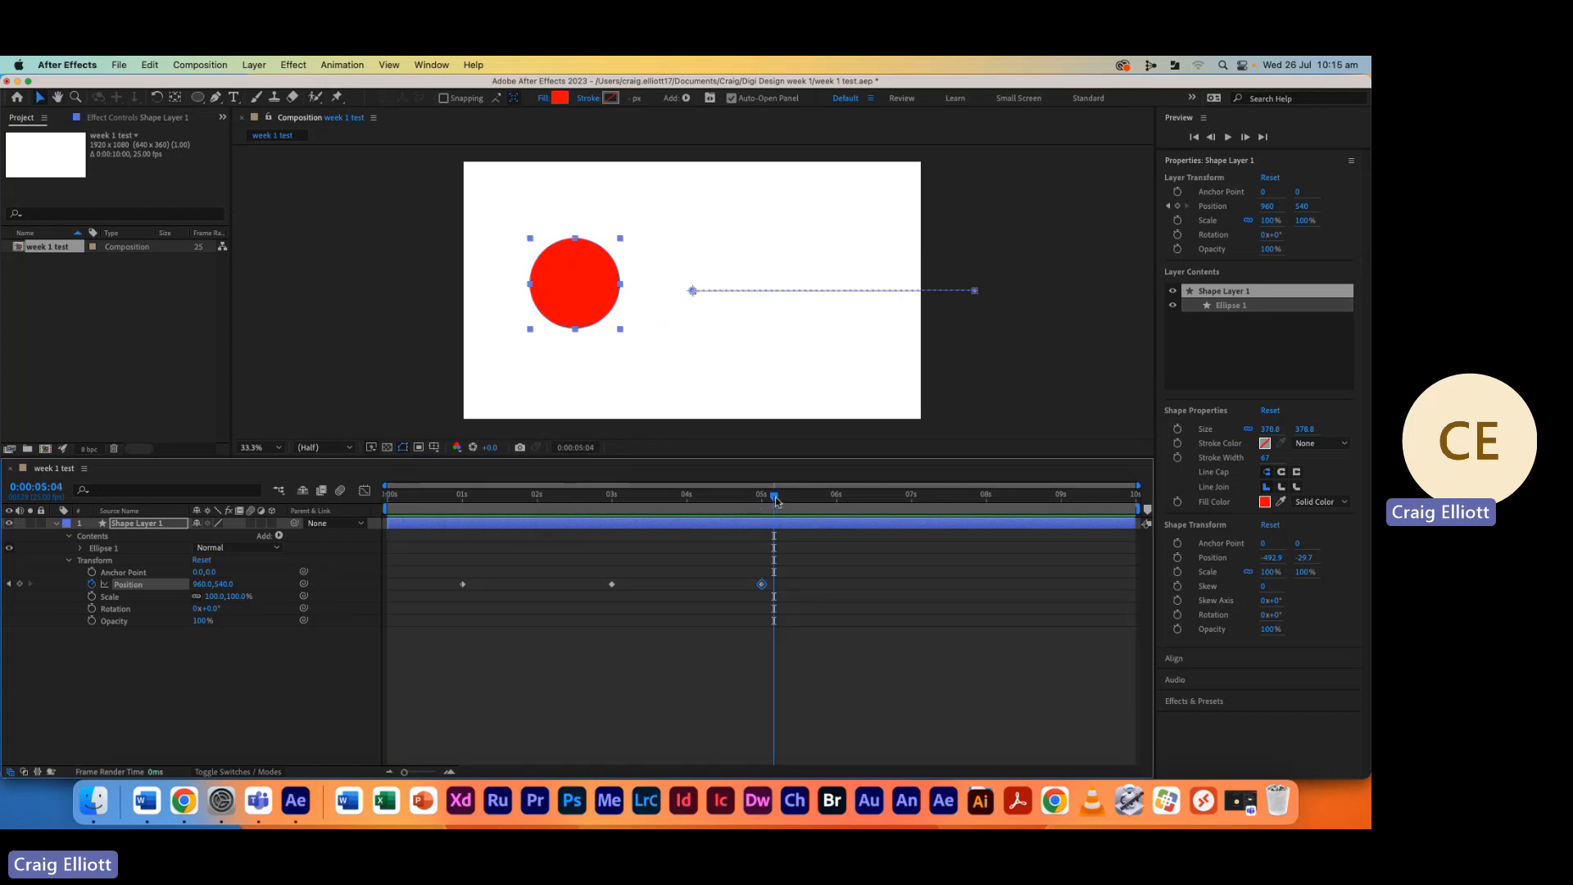
At the 0:00:01:00 Position keyframe, move the circle just outside the canvas's left edge, to about 303, 540
{"action": "left_click_drag", "start_coordinate": [776, 500], "coordinate": [464, 514]}
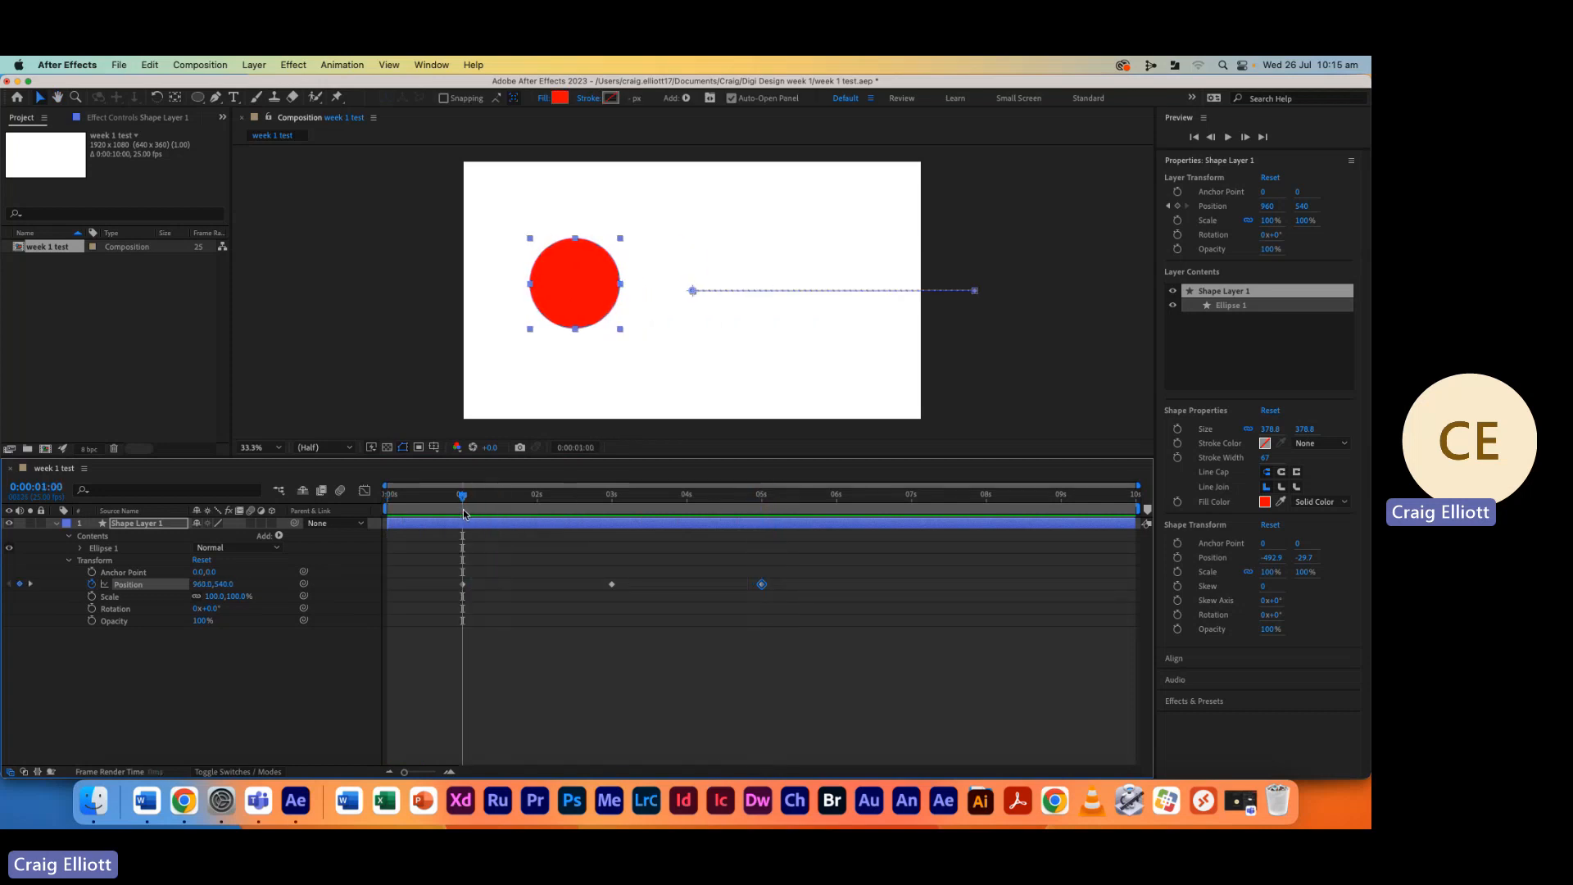
{"action": "left_click", "coordinate": [463, 584]}
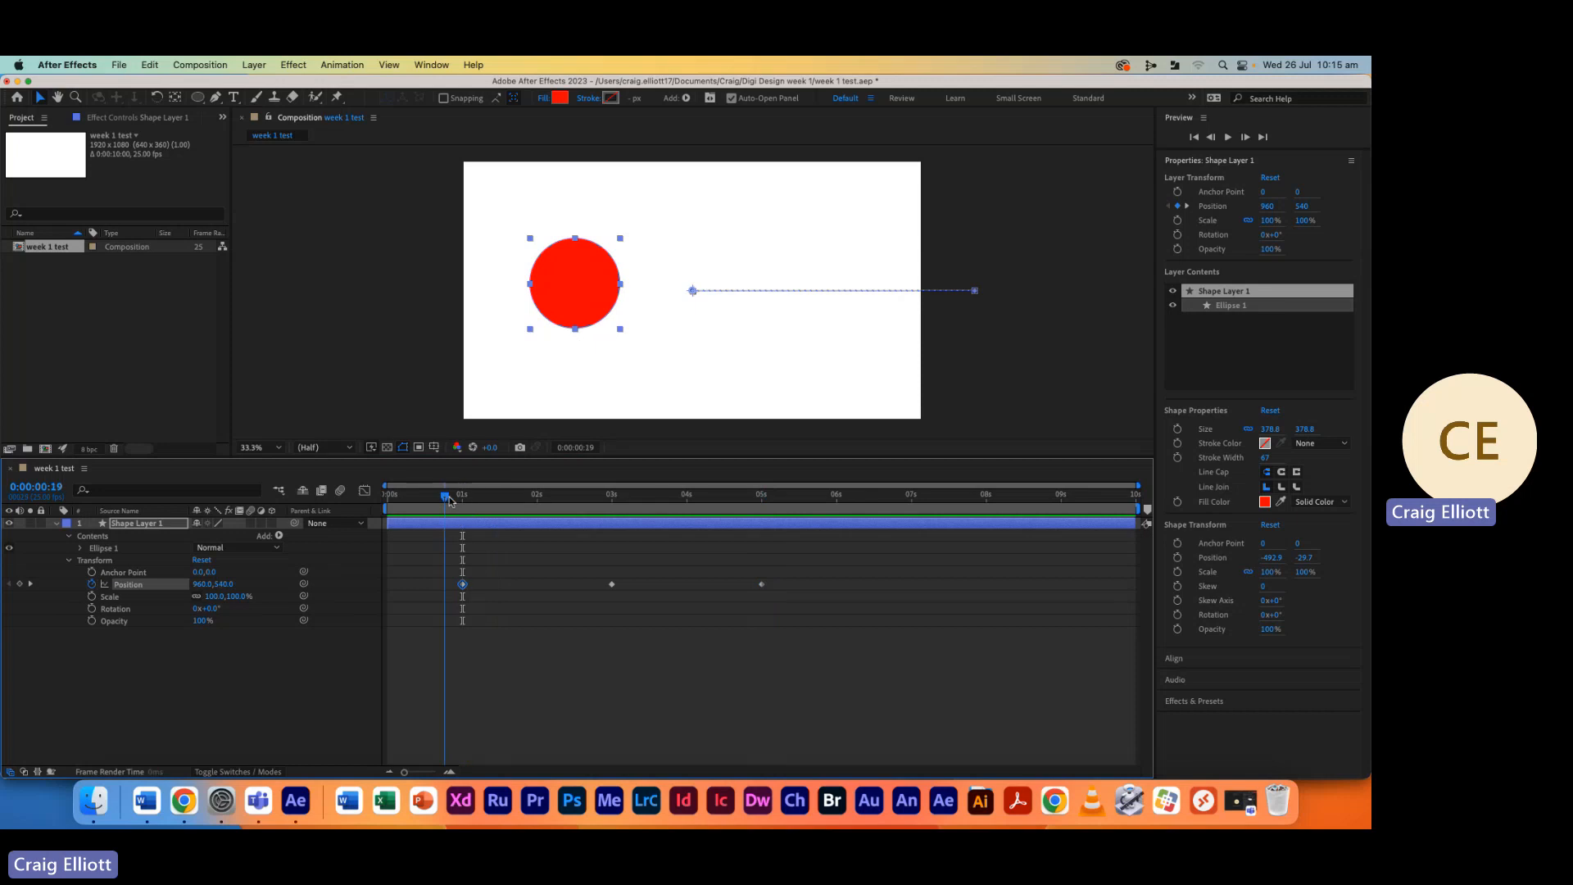
{"action": "left_click_drag", "start_coordinate": [580, 310], "coordinate": [426, 299]}
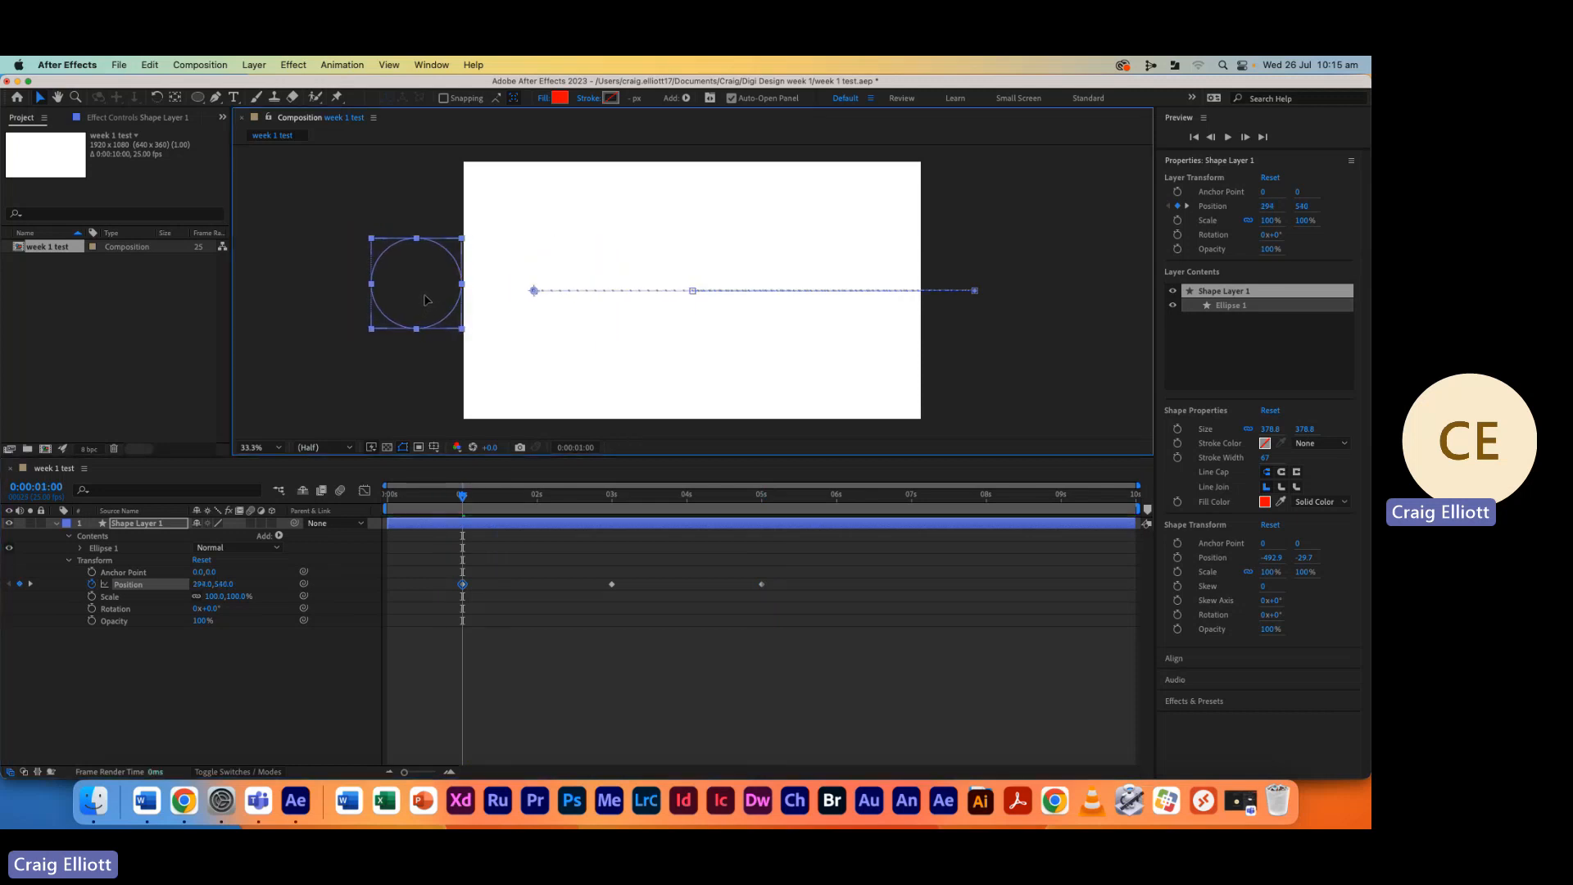
At the 0:00:03:00 Position keyframe, move the circle beyond the canvas's right edge to about 2625, 540, and preview the animation
{"action": "left_click_drag", "start_coordinate": [462, 497], "coordinate": [611, 499]}
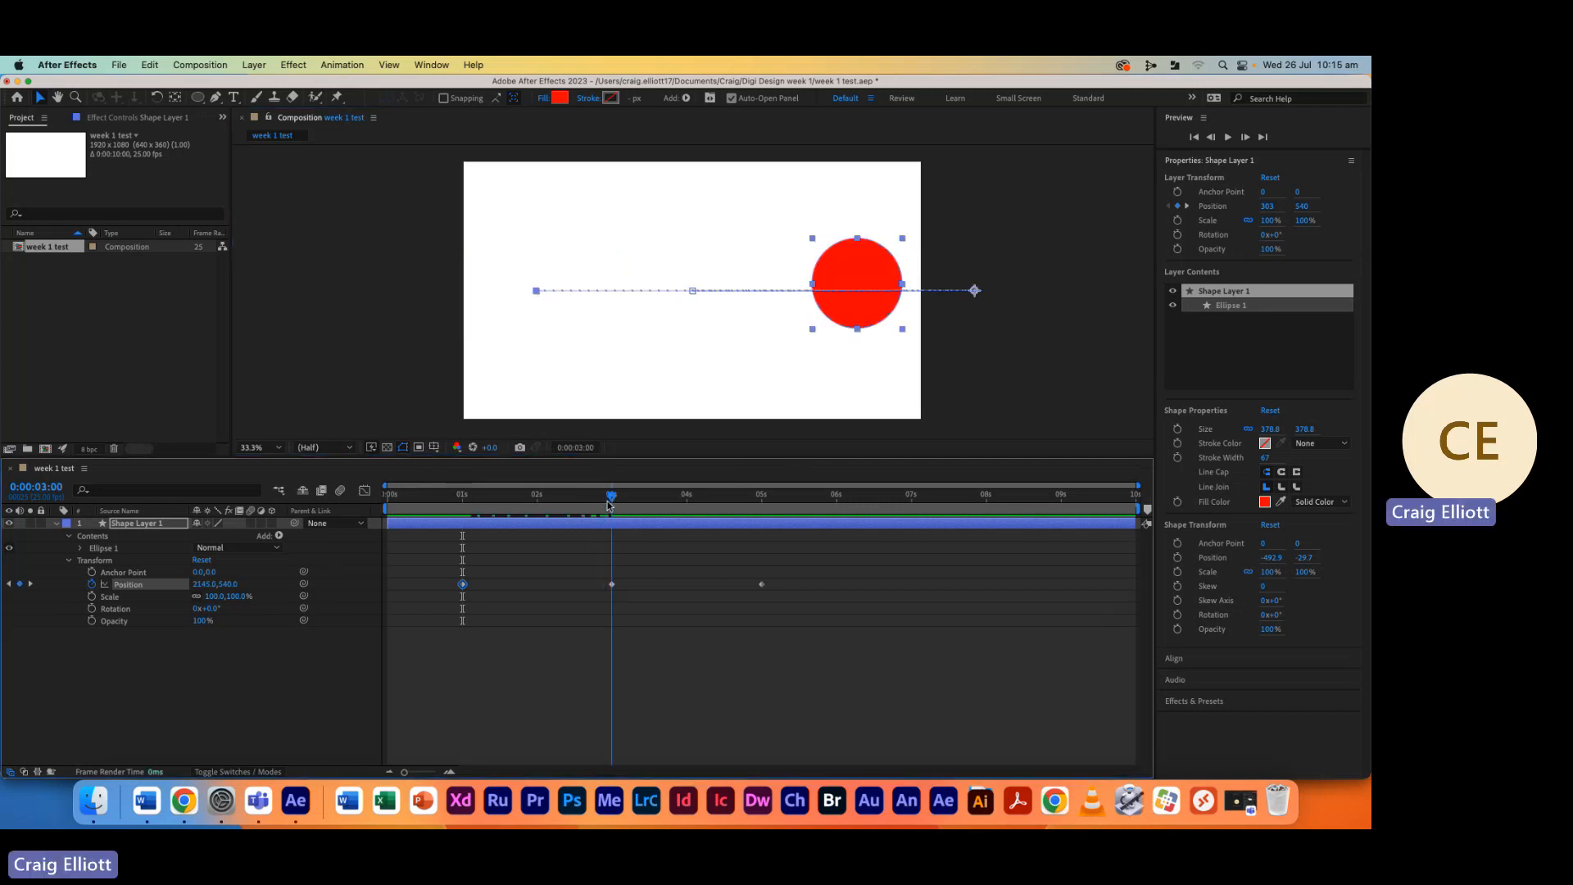
{"action": "left_click_drag", "start_coordinate": [582, 557], "coordinate": [647, 599]}
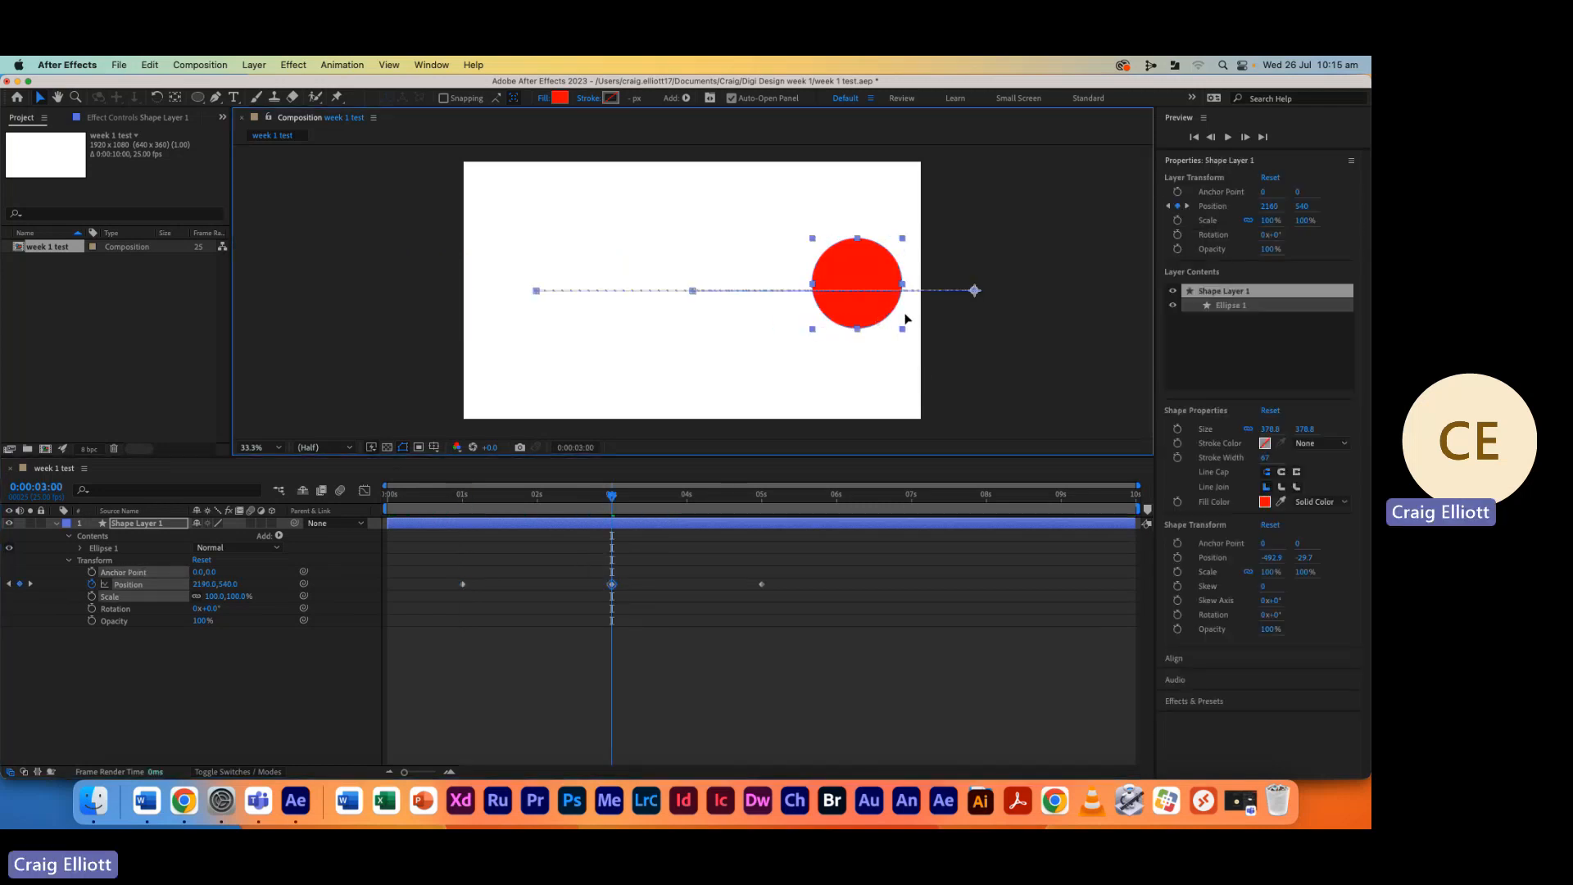
{"action": "left_click_drag", "start_coordinate": [904, 321], "coordinate": [1018, 320]}
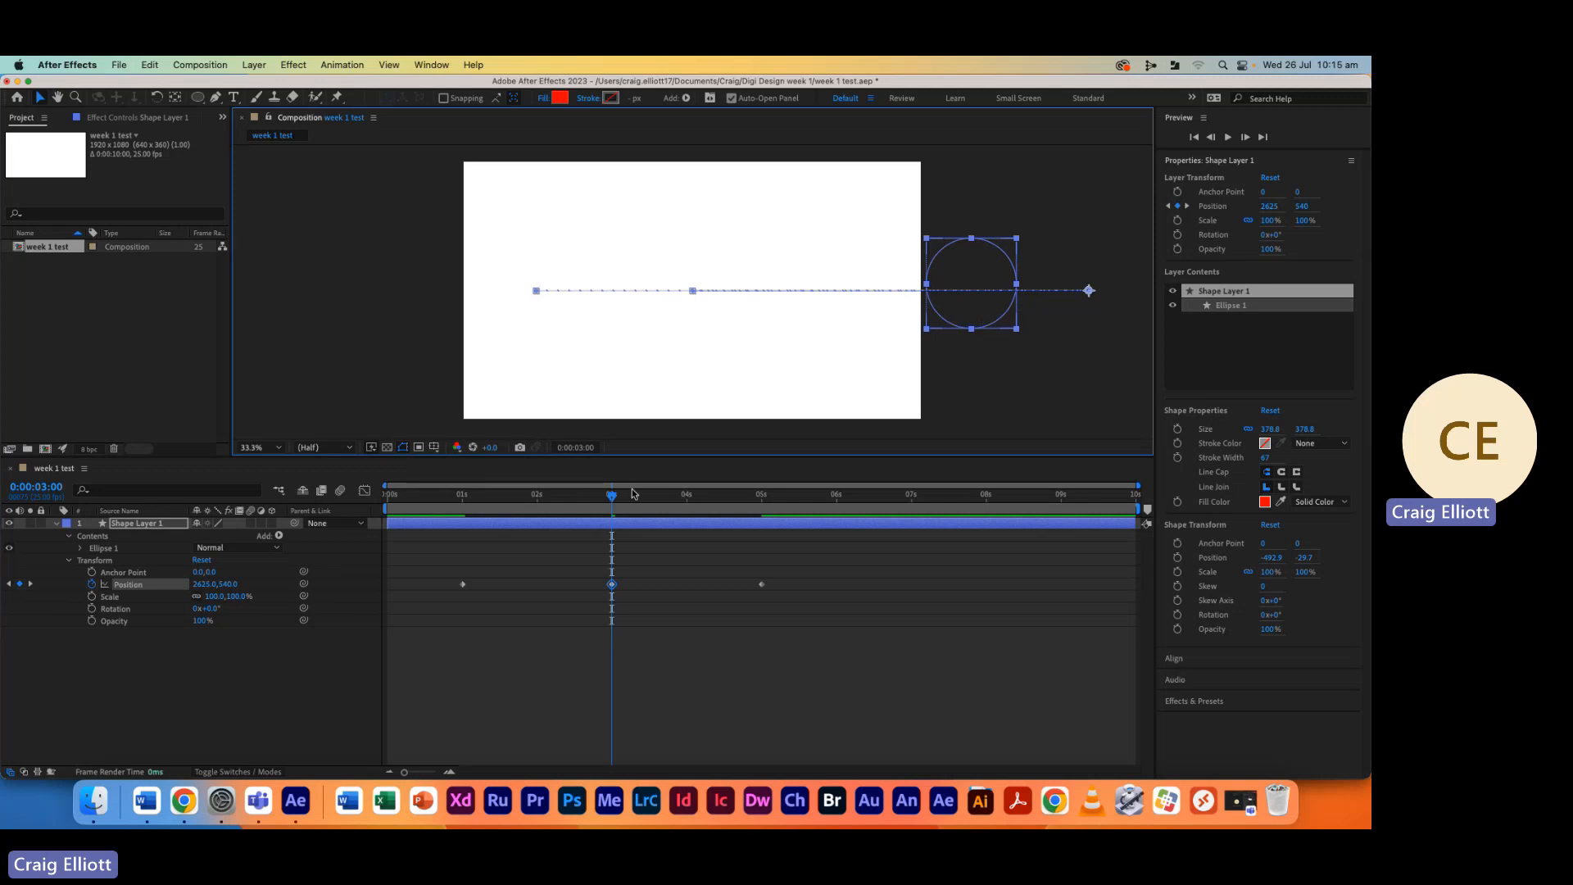
{"action": "key", "text": "space"}
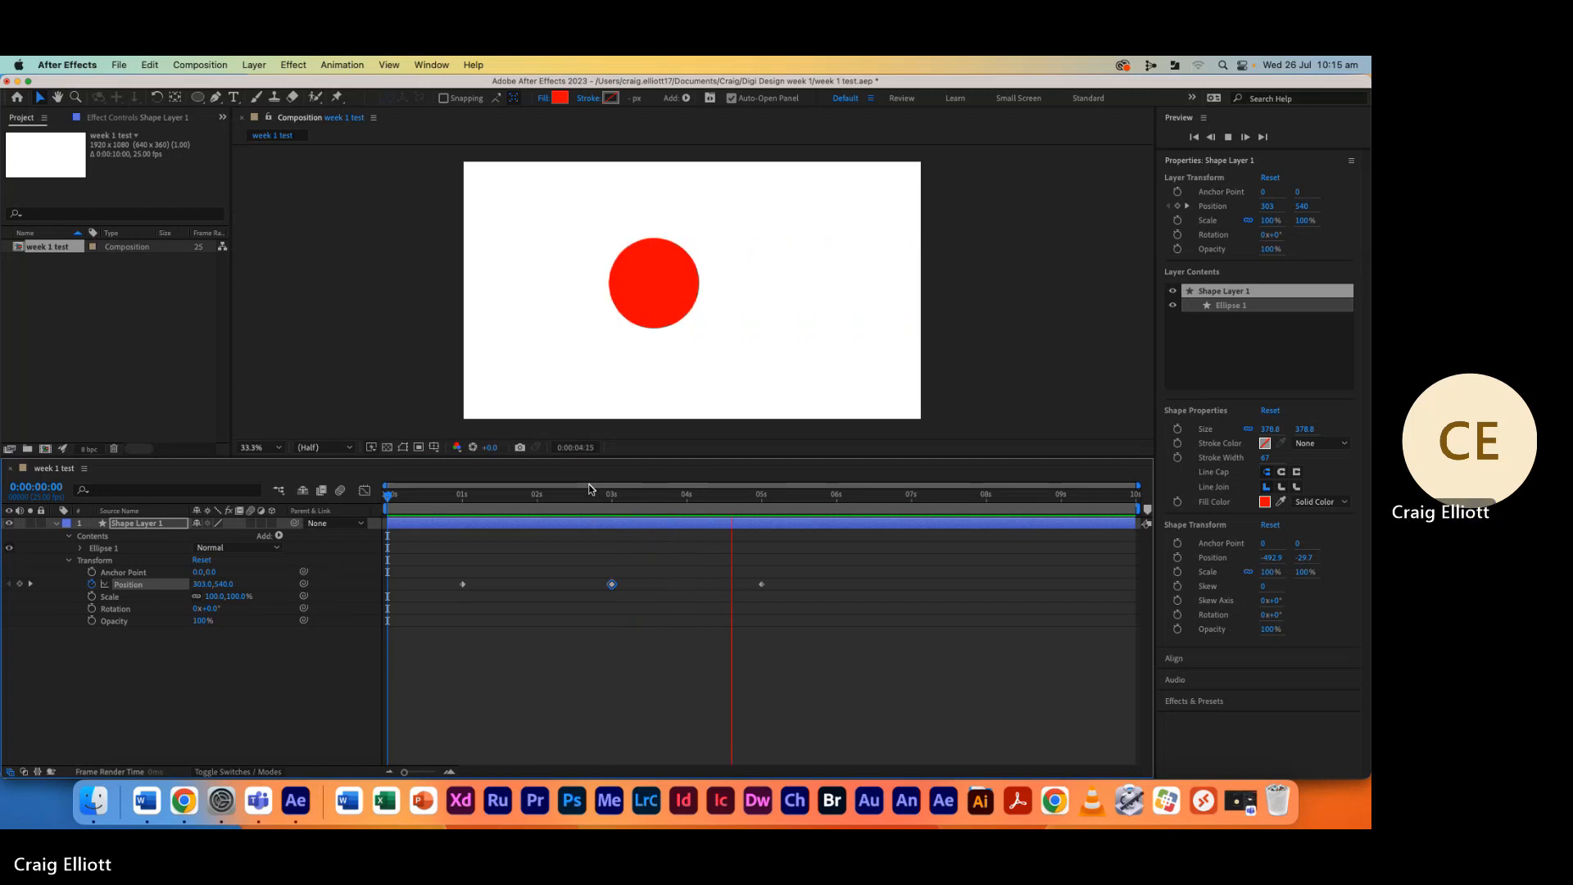
{"action": "key", "text": "space"}
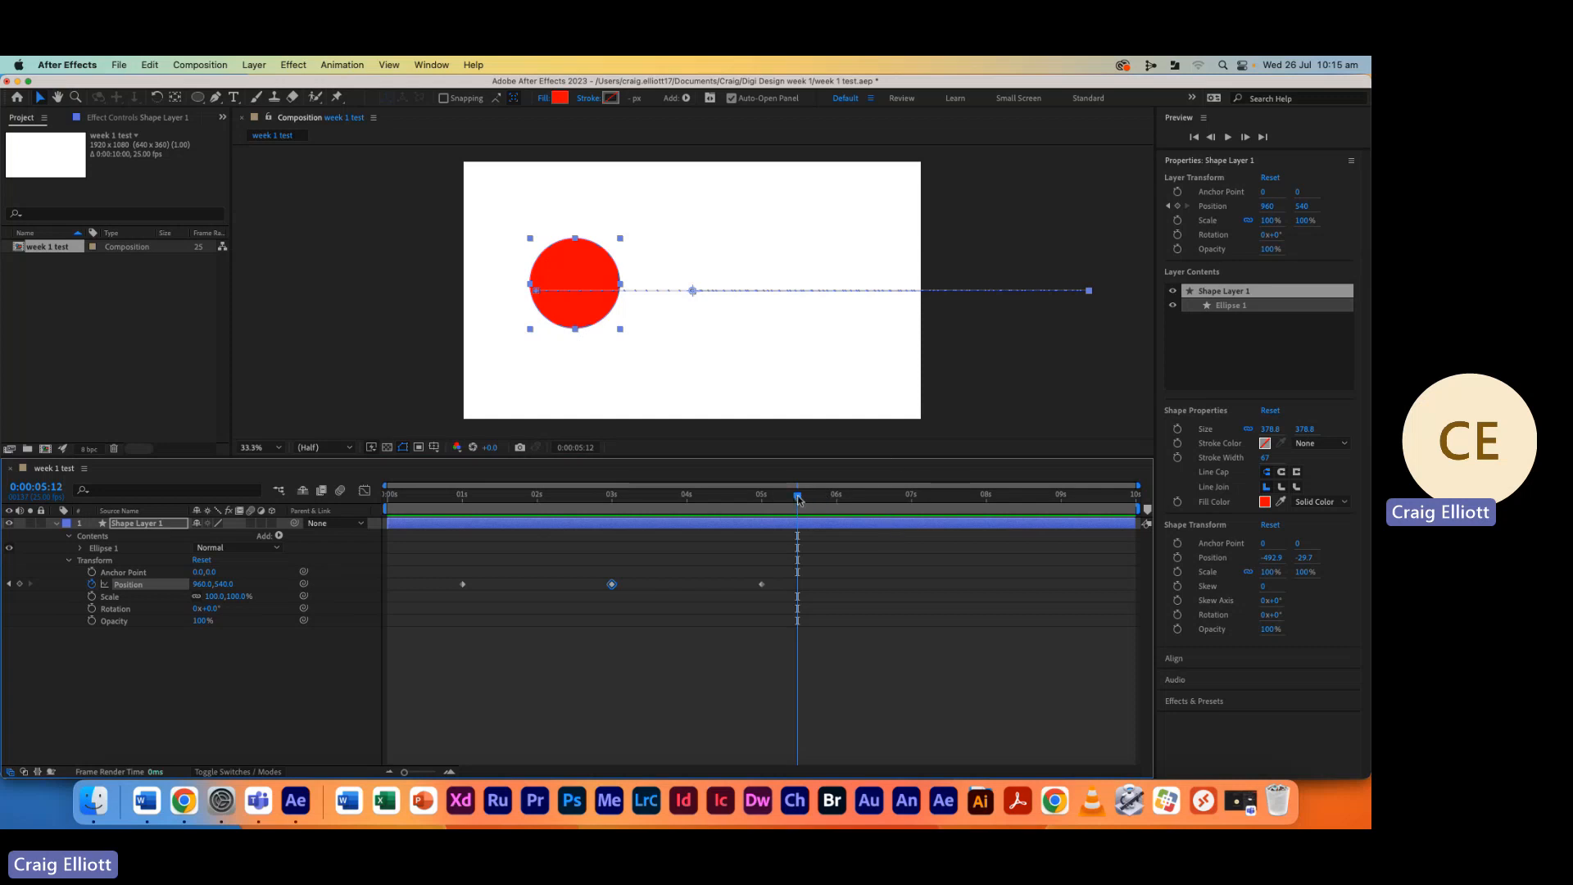
Raise the last keyframe's point on the motion path to about 1023, 189 and set the current time to 0:00:05:00
{"action": "left_click_drag", "start_coordinate": [799, 499], "coordinate": [613, 512]}
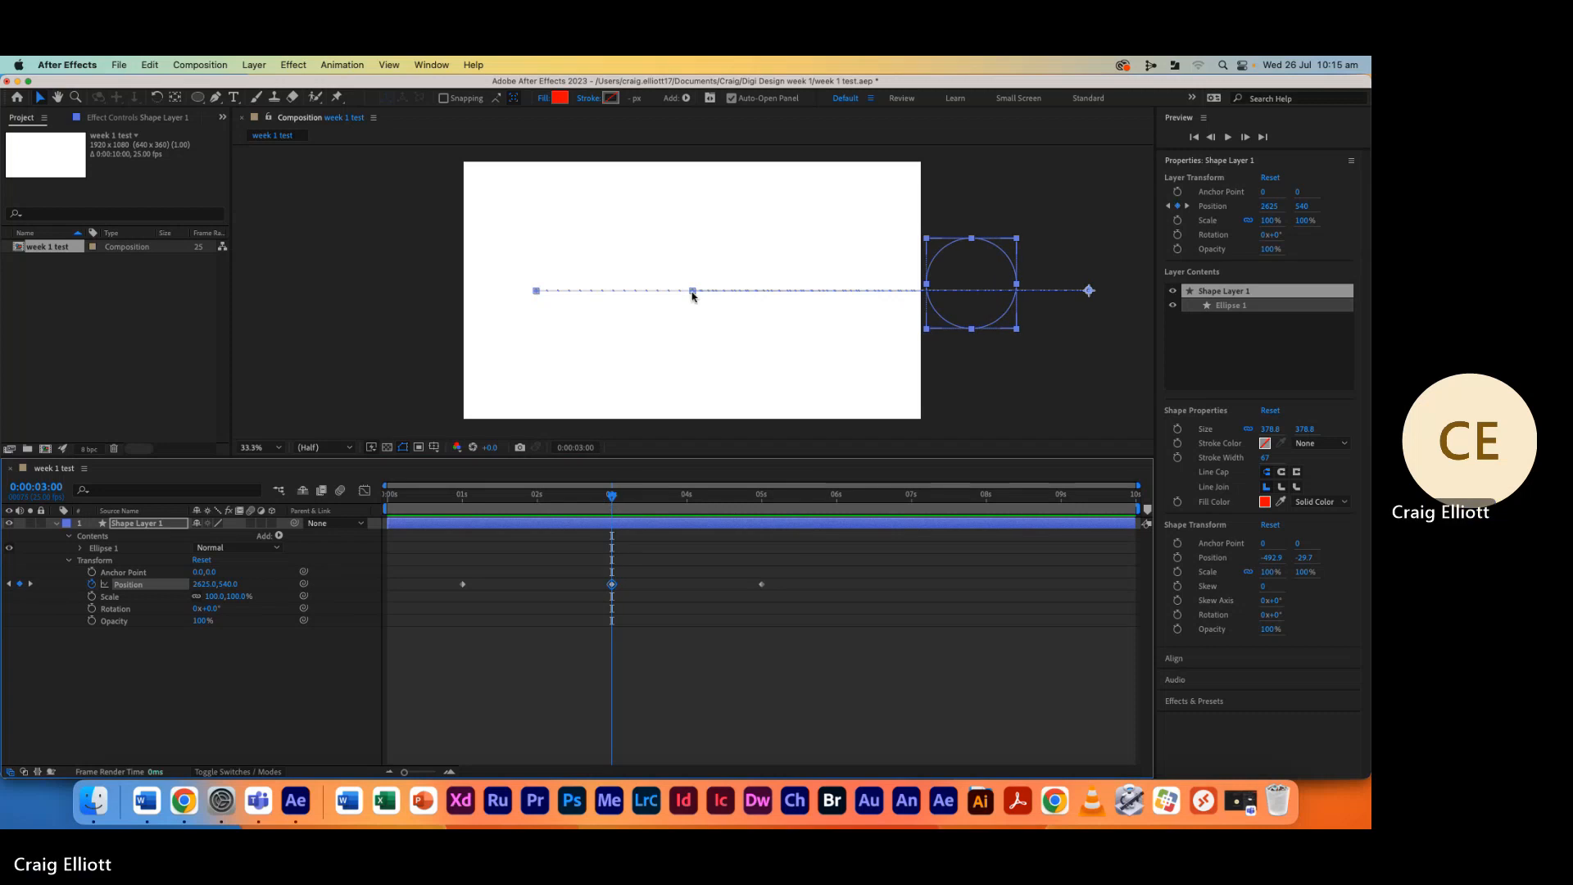
{"action": "left_click_drag", "start_coordinate": [692, 290], "coordinate": [708, 208]}
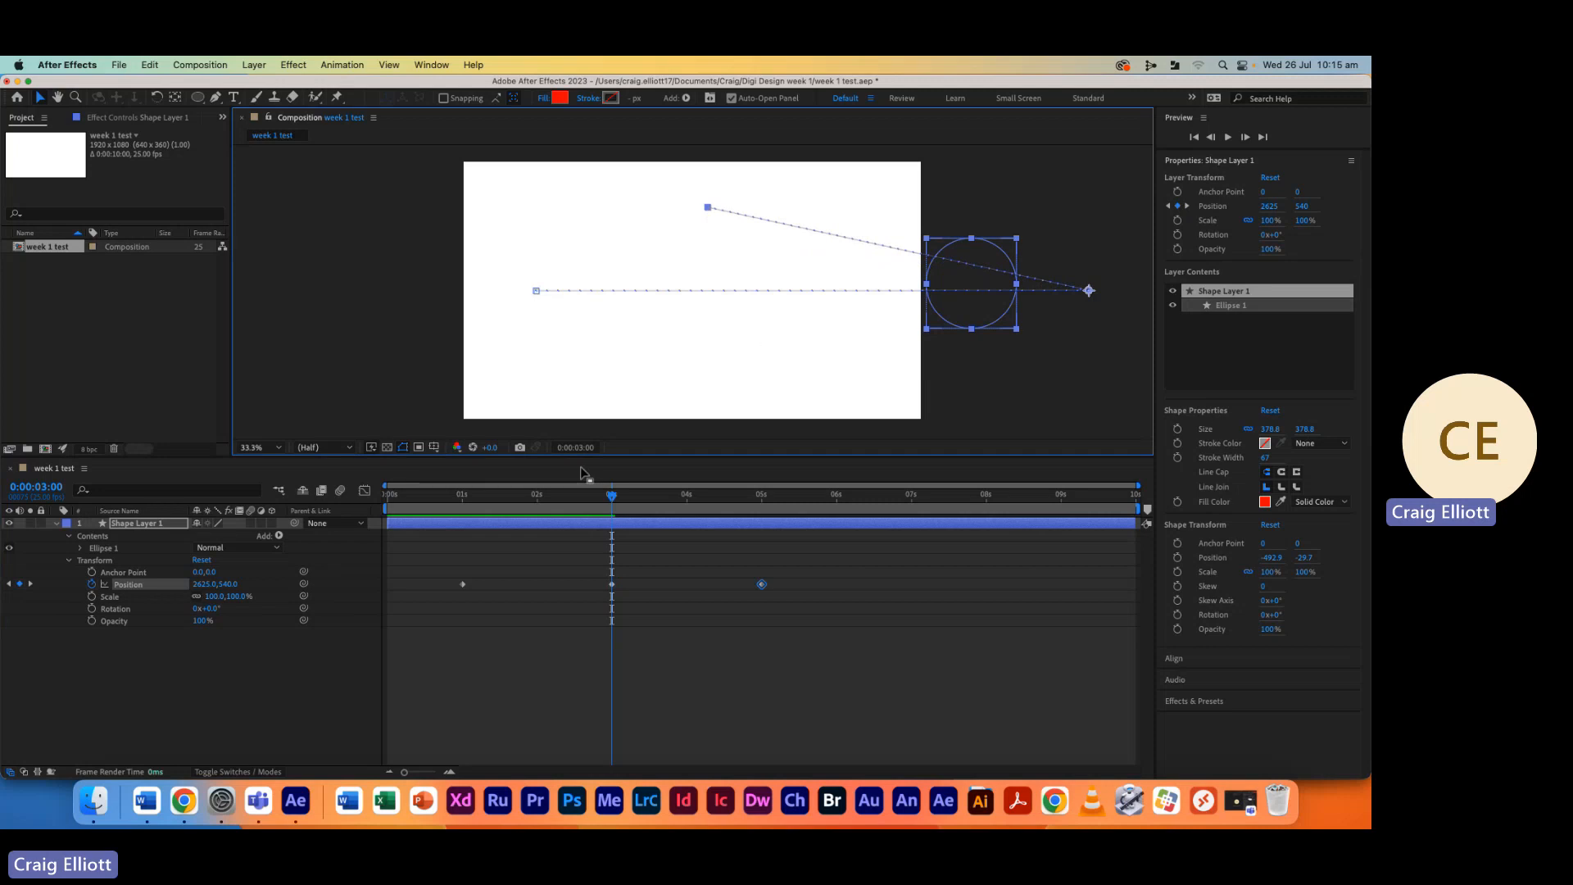
{"action": "left_click_drag", "start_coordinate": [613, 496], "coordinate": [759, 504]}
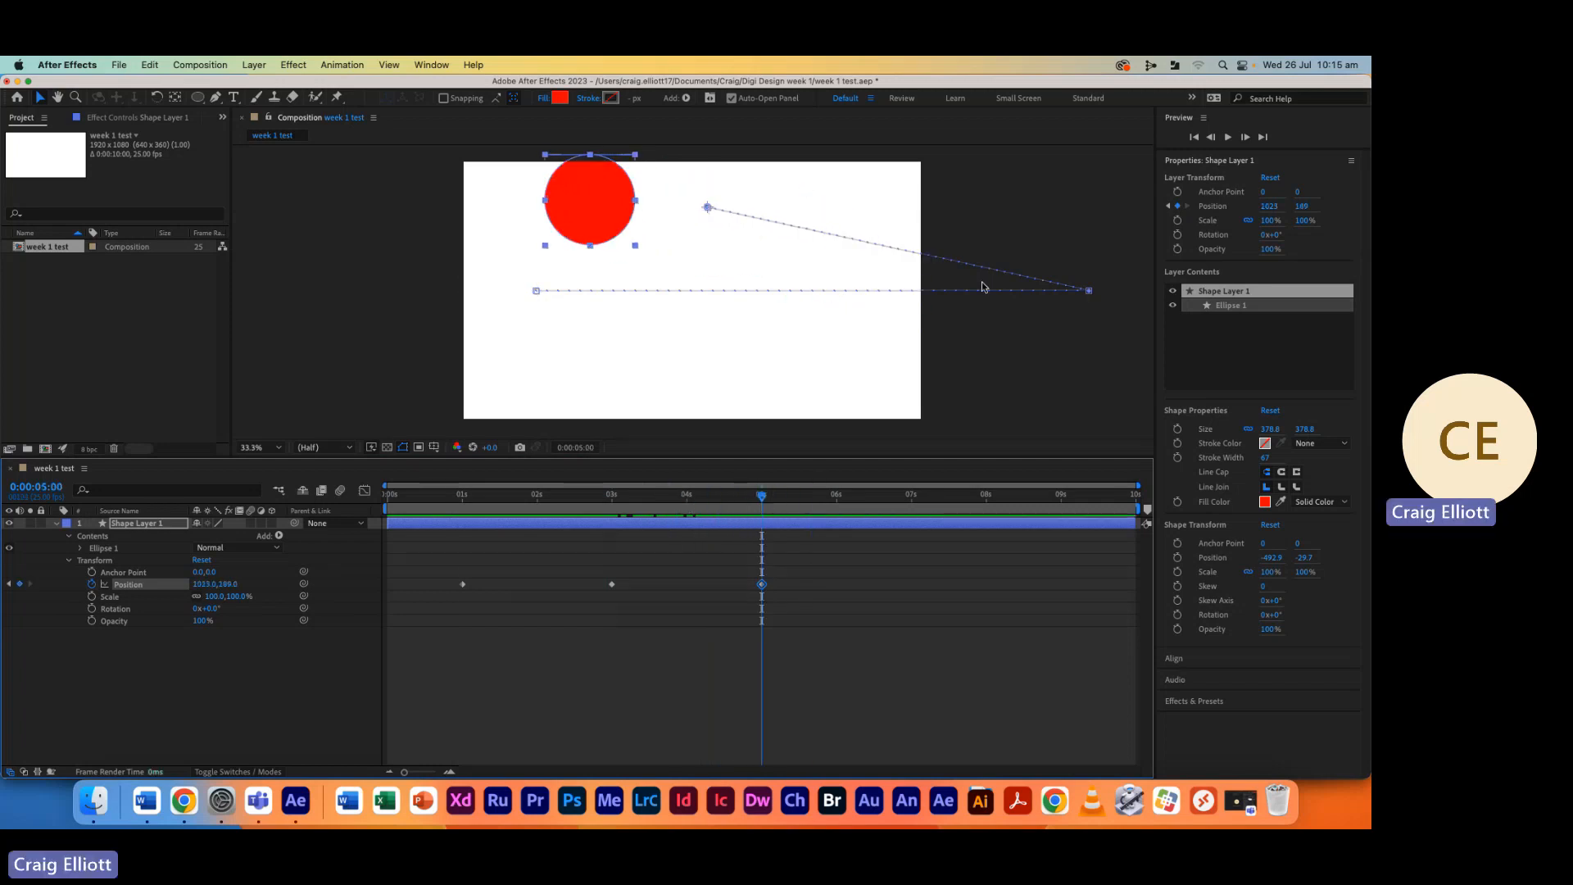
Select all three Position keyframes and curve the motion path at the 0:00:03:00 keyframe's point with the Convert Vertex Tool
{"action": "left_click", "coordinate": [807, 307]}
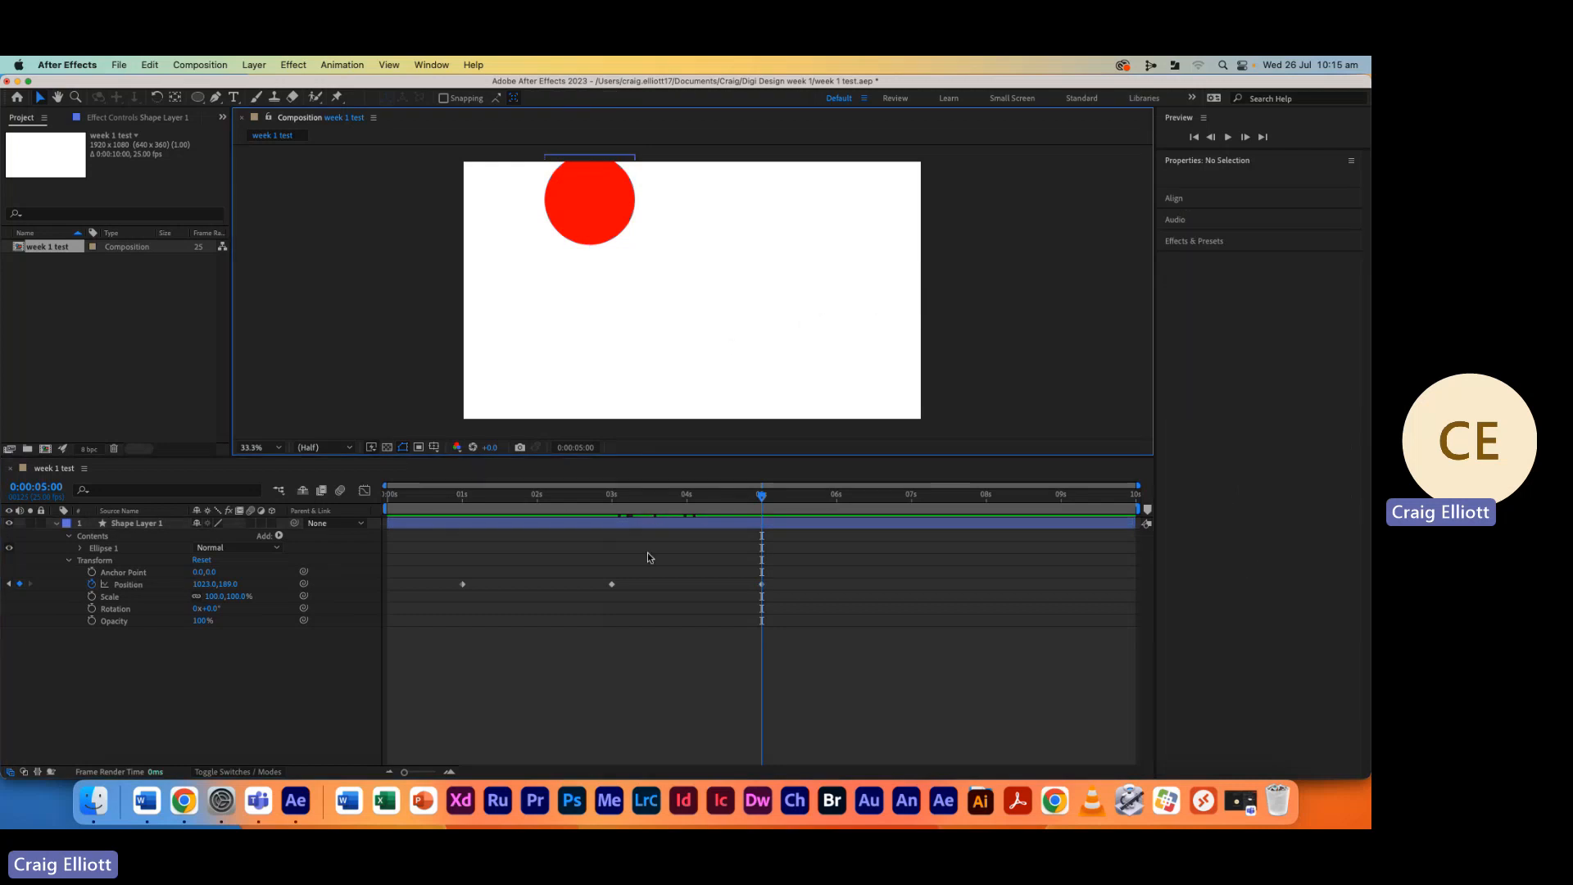
{"action": "left_click_drag", "start_coordinate": [869, 602], "coordinate": [392, 581]}
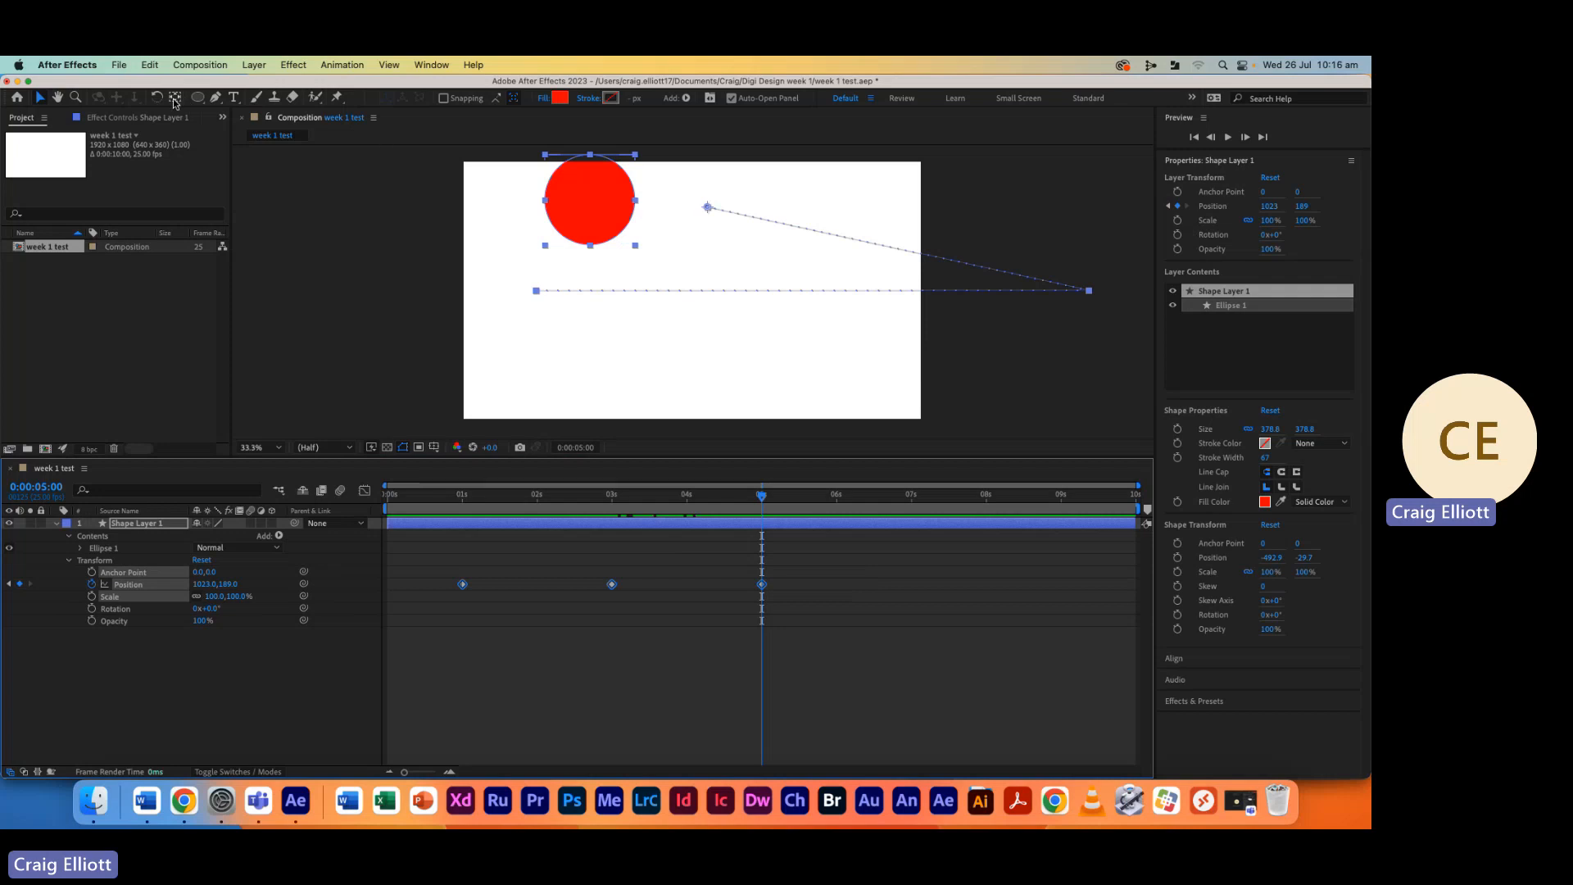
{"action": "left_click", "coordinate": [222, 103]}
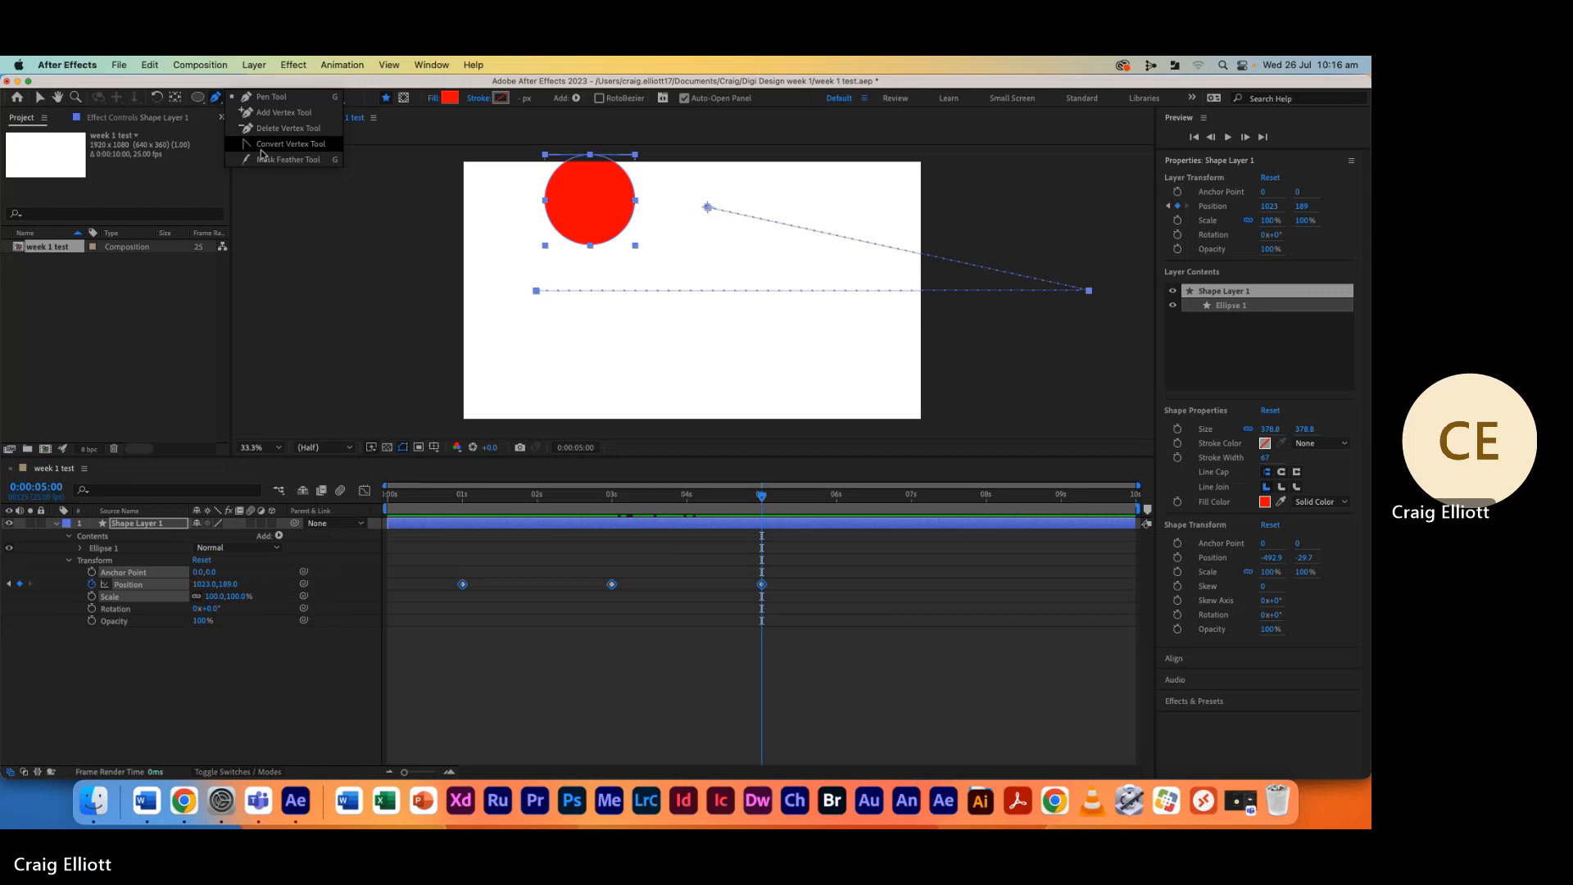
{"action": "left_click", "coordinate": [289, 144]}
{"action": "left_click_drag", "start_coordinate": [1089, 291], "coordinate": [1080, 168]}
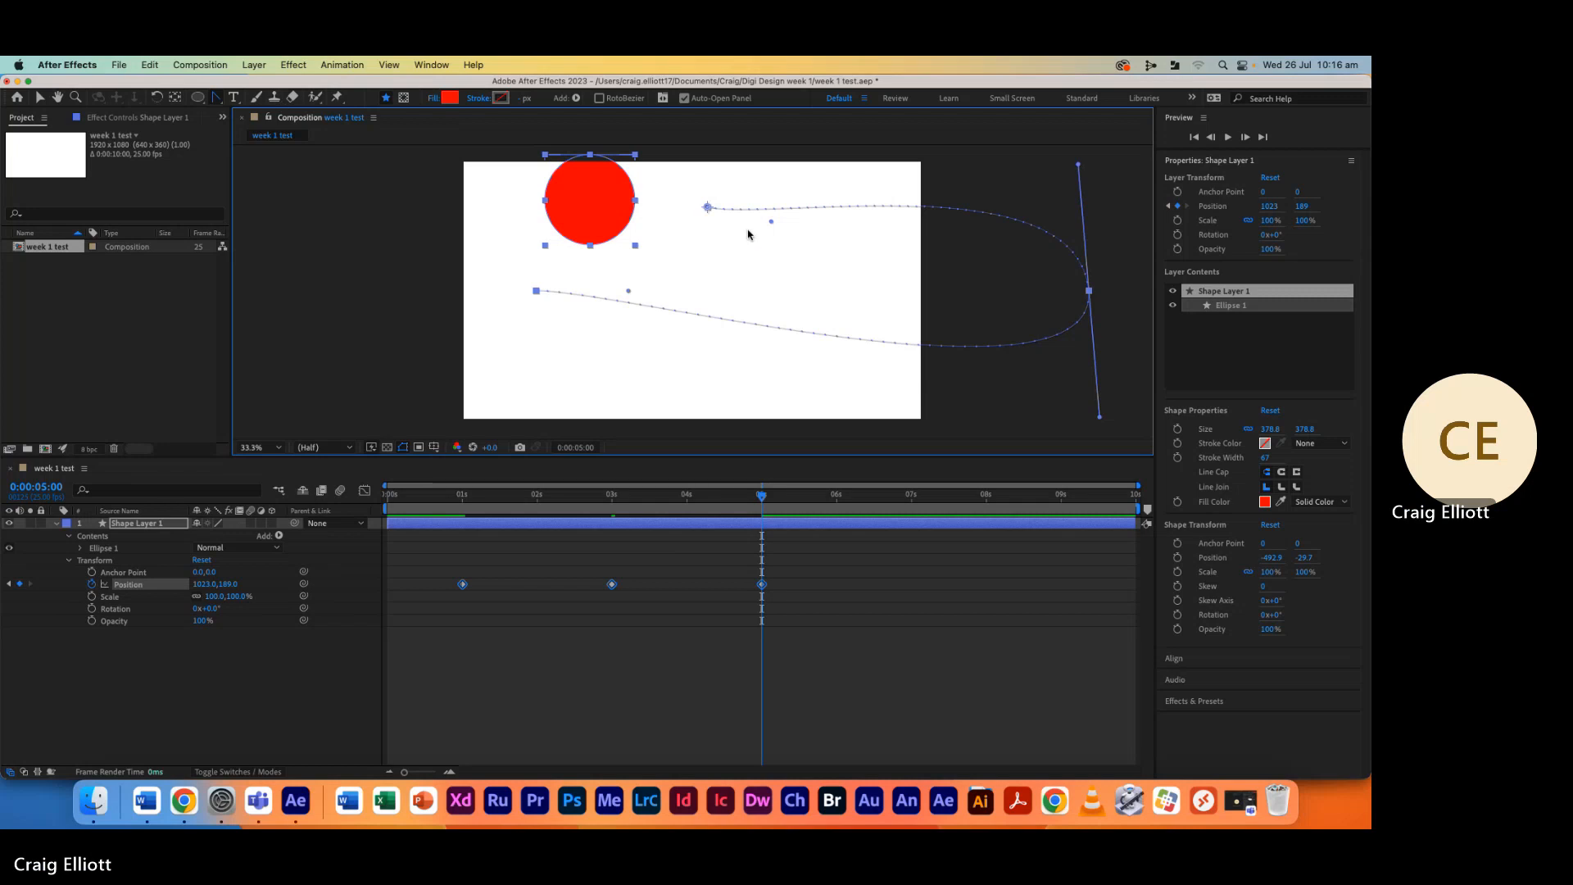
Pull the first path point's handle below the canvas and stretch both handles of the 0:00:03:00 point into a wide, rounded curve
{"action": "left_click_drag", "start_coordinate": [709, 210], "coordinate": [752, 147]}
{"action": "left_click_drag", "start_coordinate": [540, 293], "coordinate": [682, 447]}
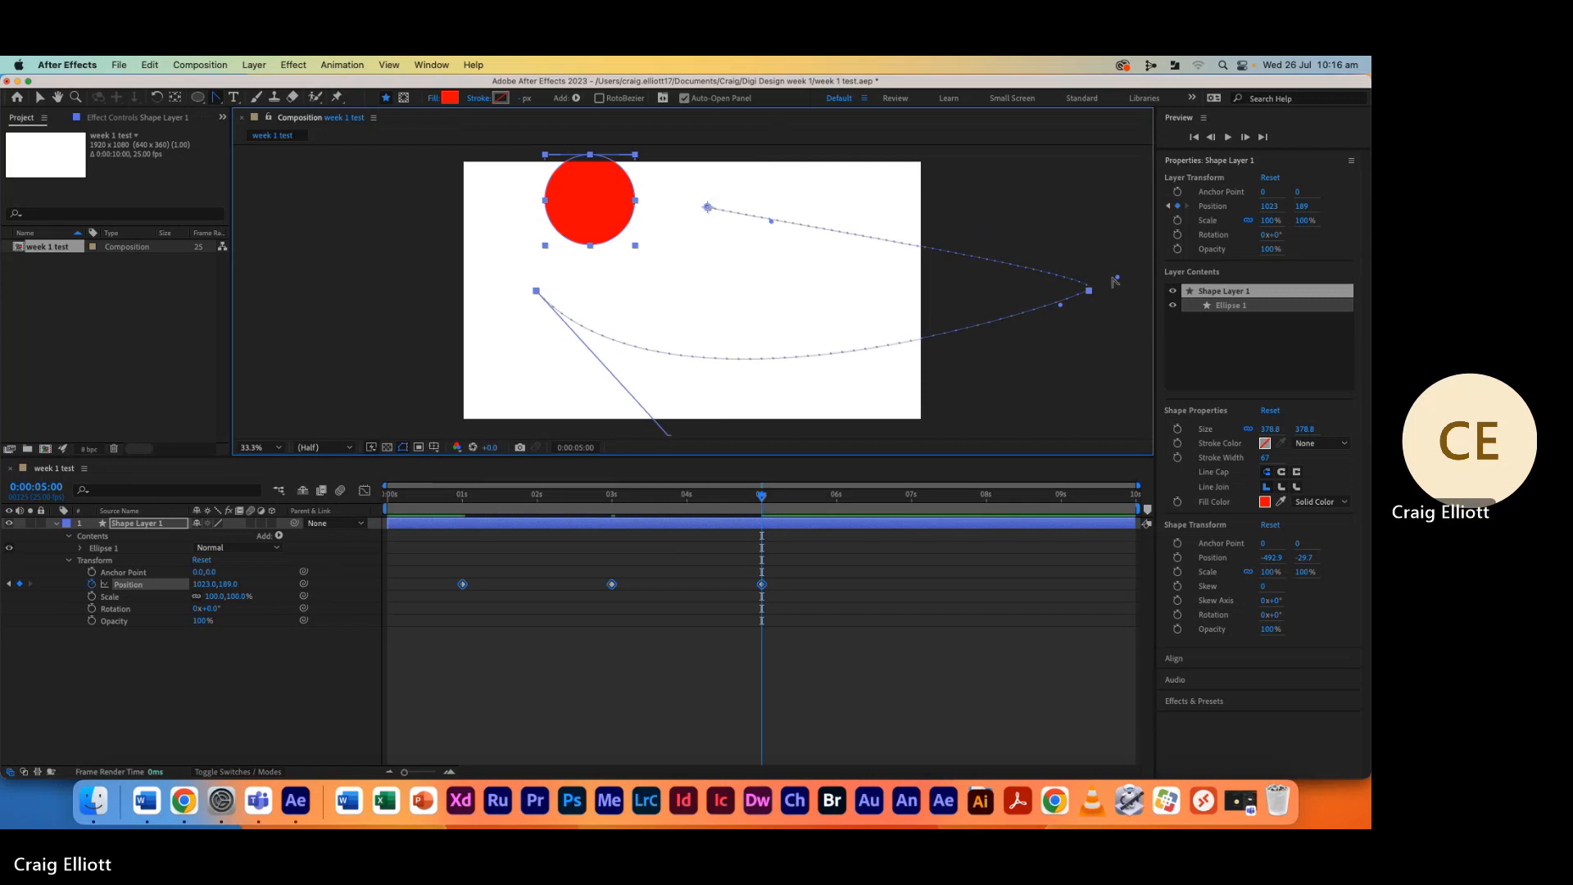
{"action": "left_click_drag", "start_coordinate": [1117, 277], "coordinate": [1059, 187]}
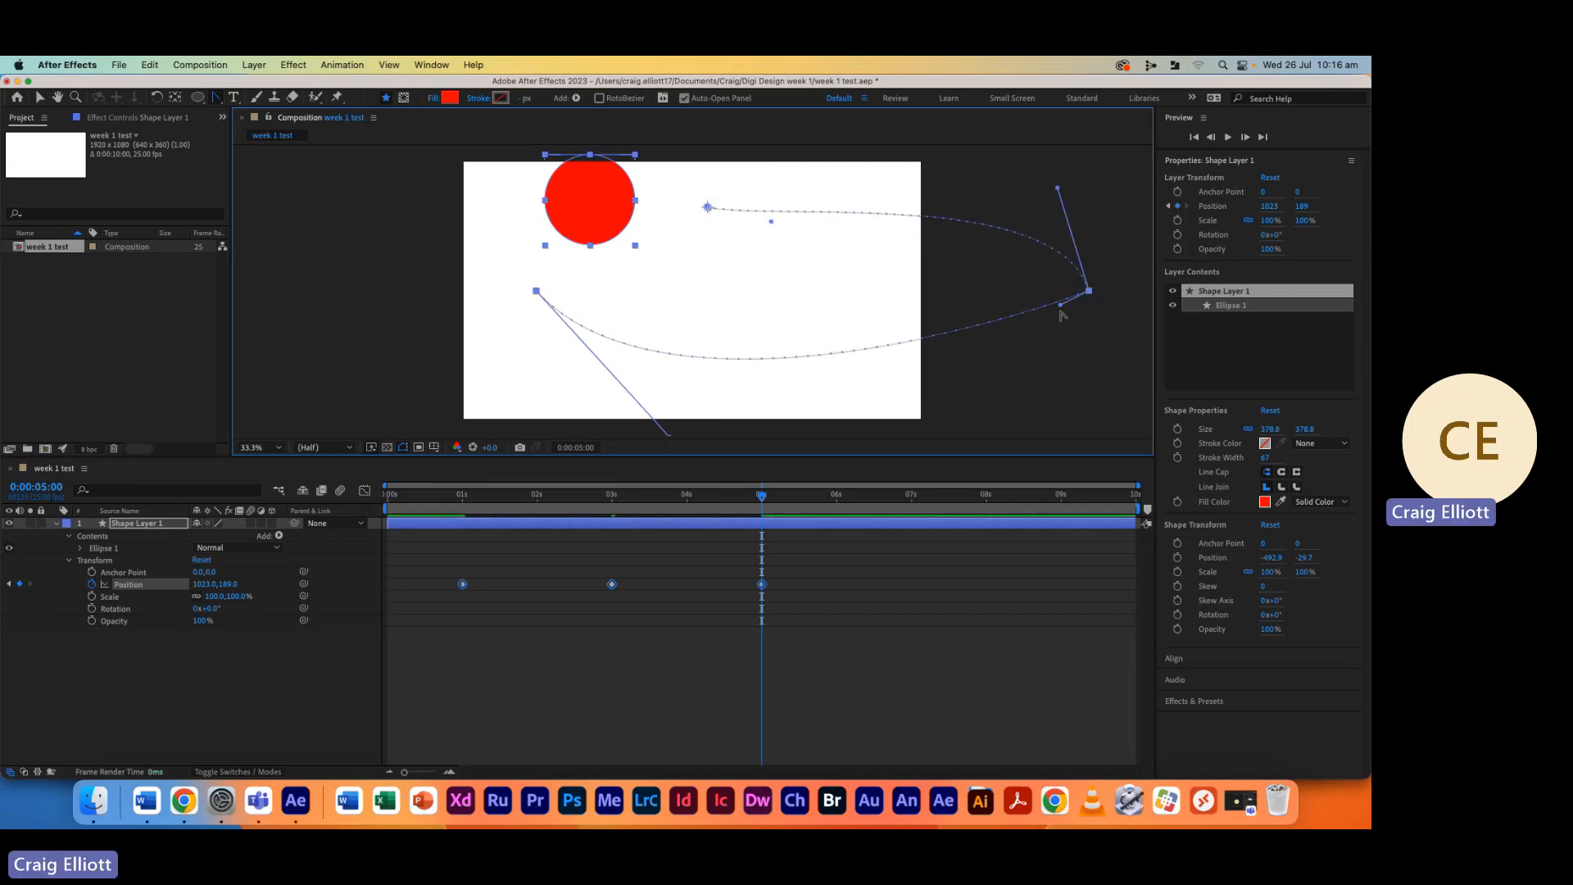
{"action": "left_click_drag", "start_coordinate": [1061, 308], "coordinate": [1108, 413]}
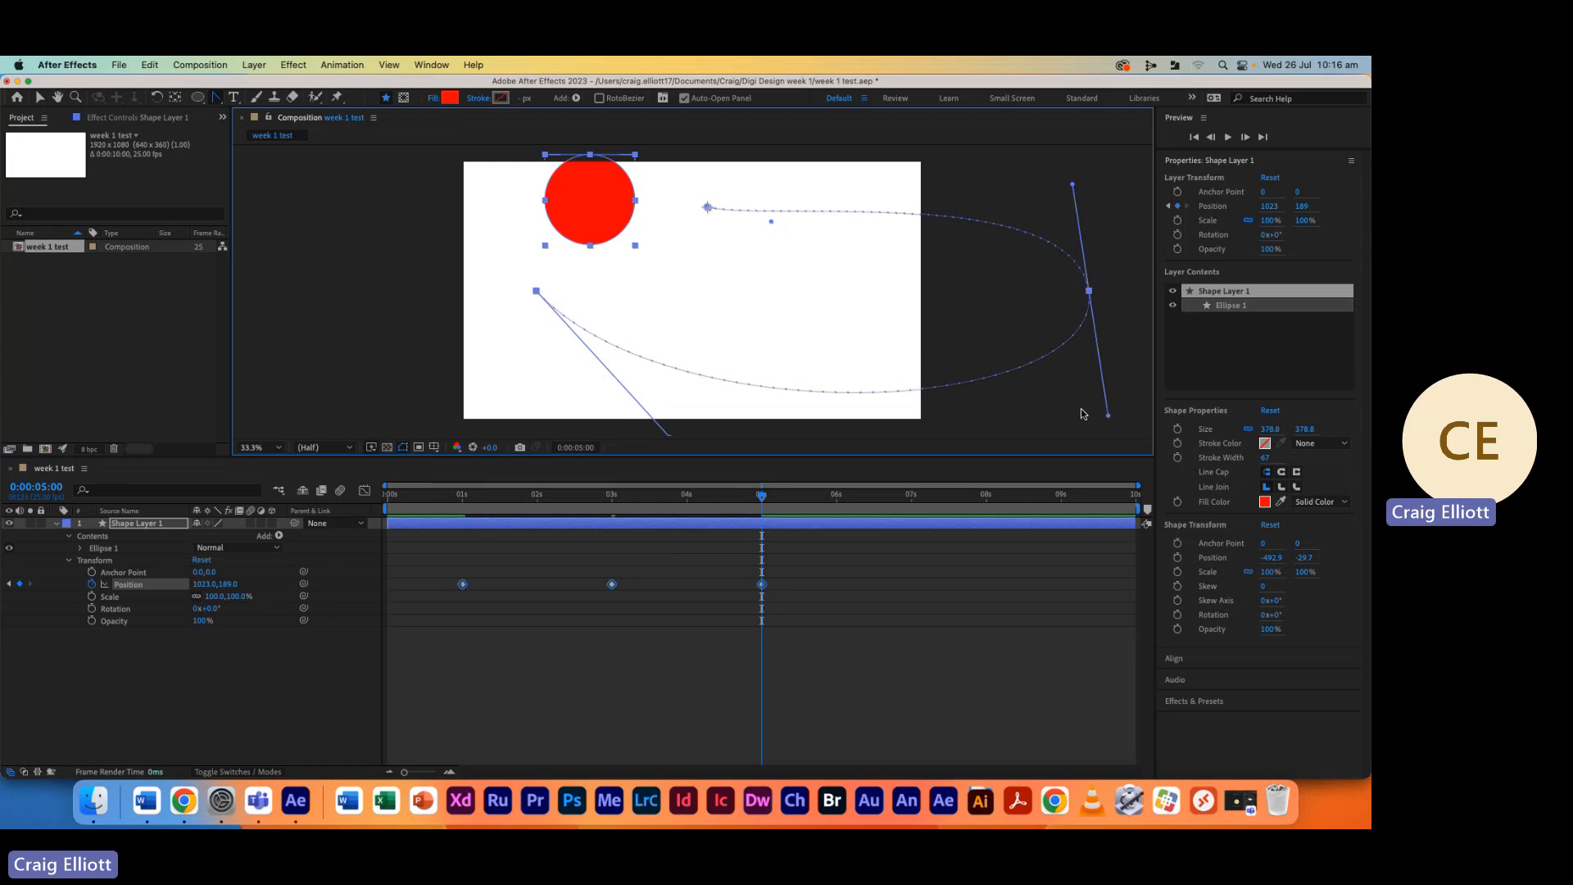
Preview the curved circle animation from 0:00:00:19 and scrub back to 0:00:02:21
{"action": "left_click_drag", "start_coordinate": [761, 498], "coordinate": [519, 476]}
{"action": "key", "text": "space"}
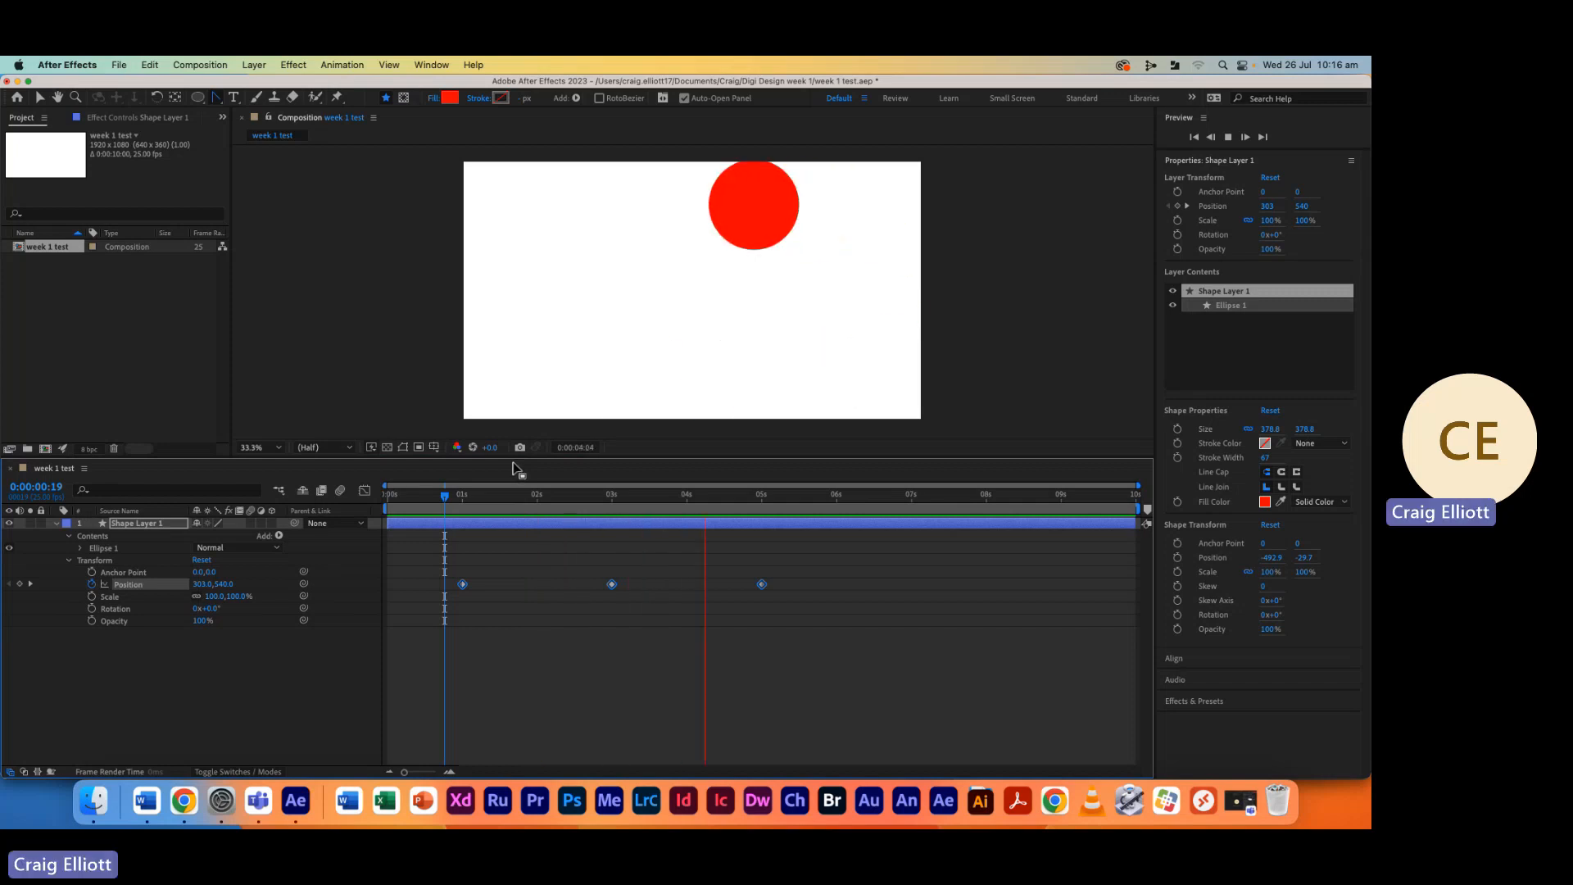
{"action": "key", "text": "space"}
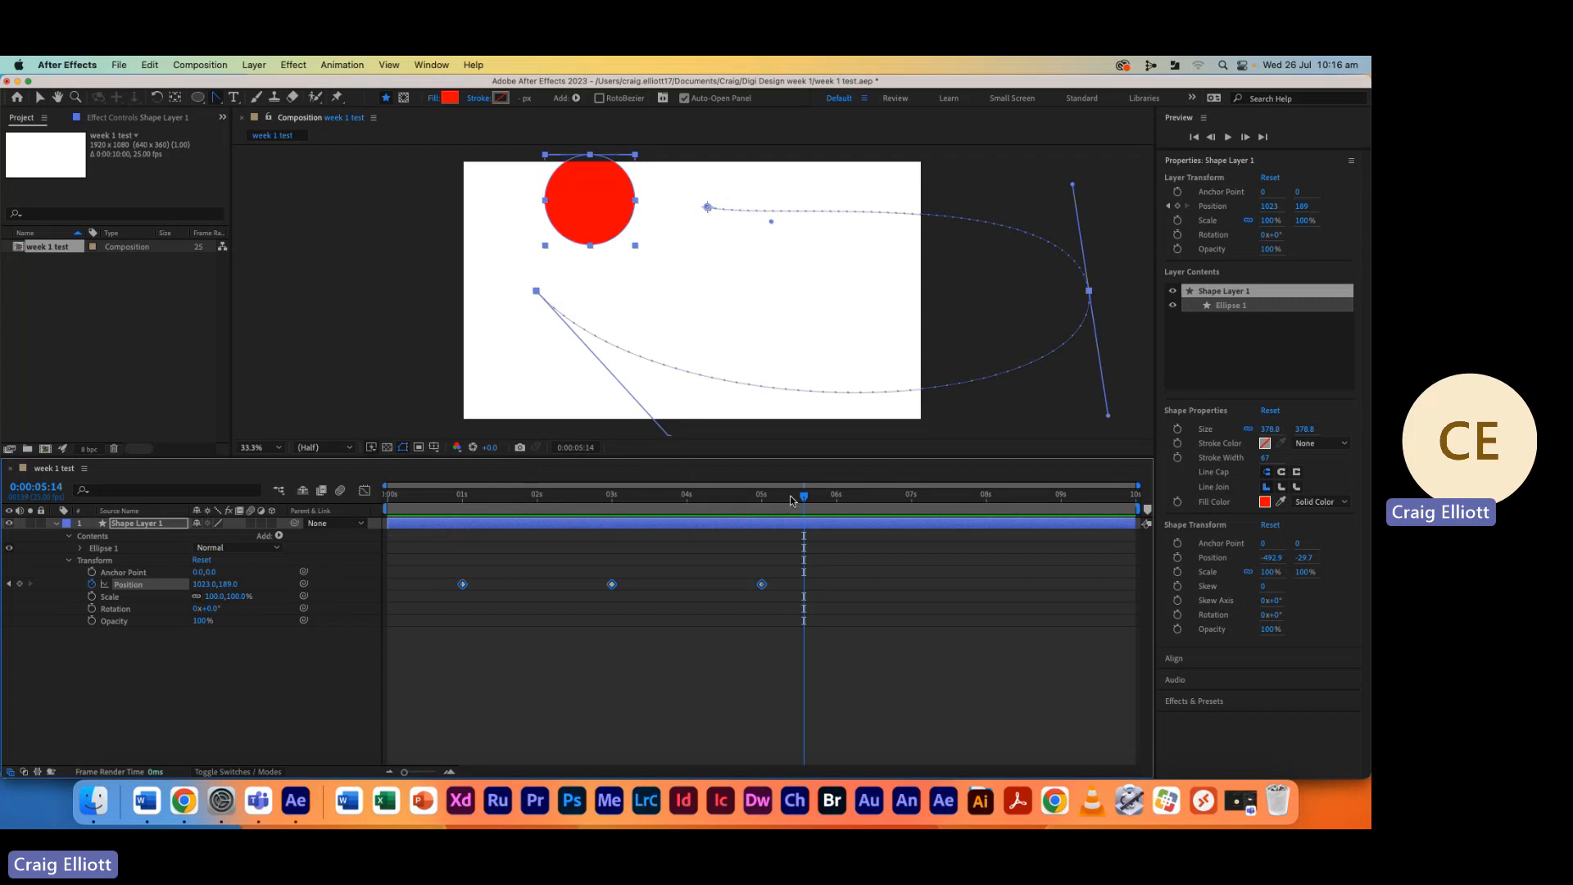
{"action": "left_click_drag", "start_coordinate": [803, 497], "coordinate": [601, 500]}
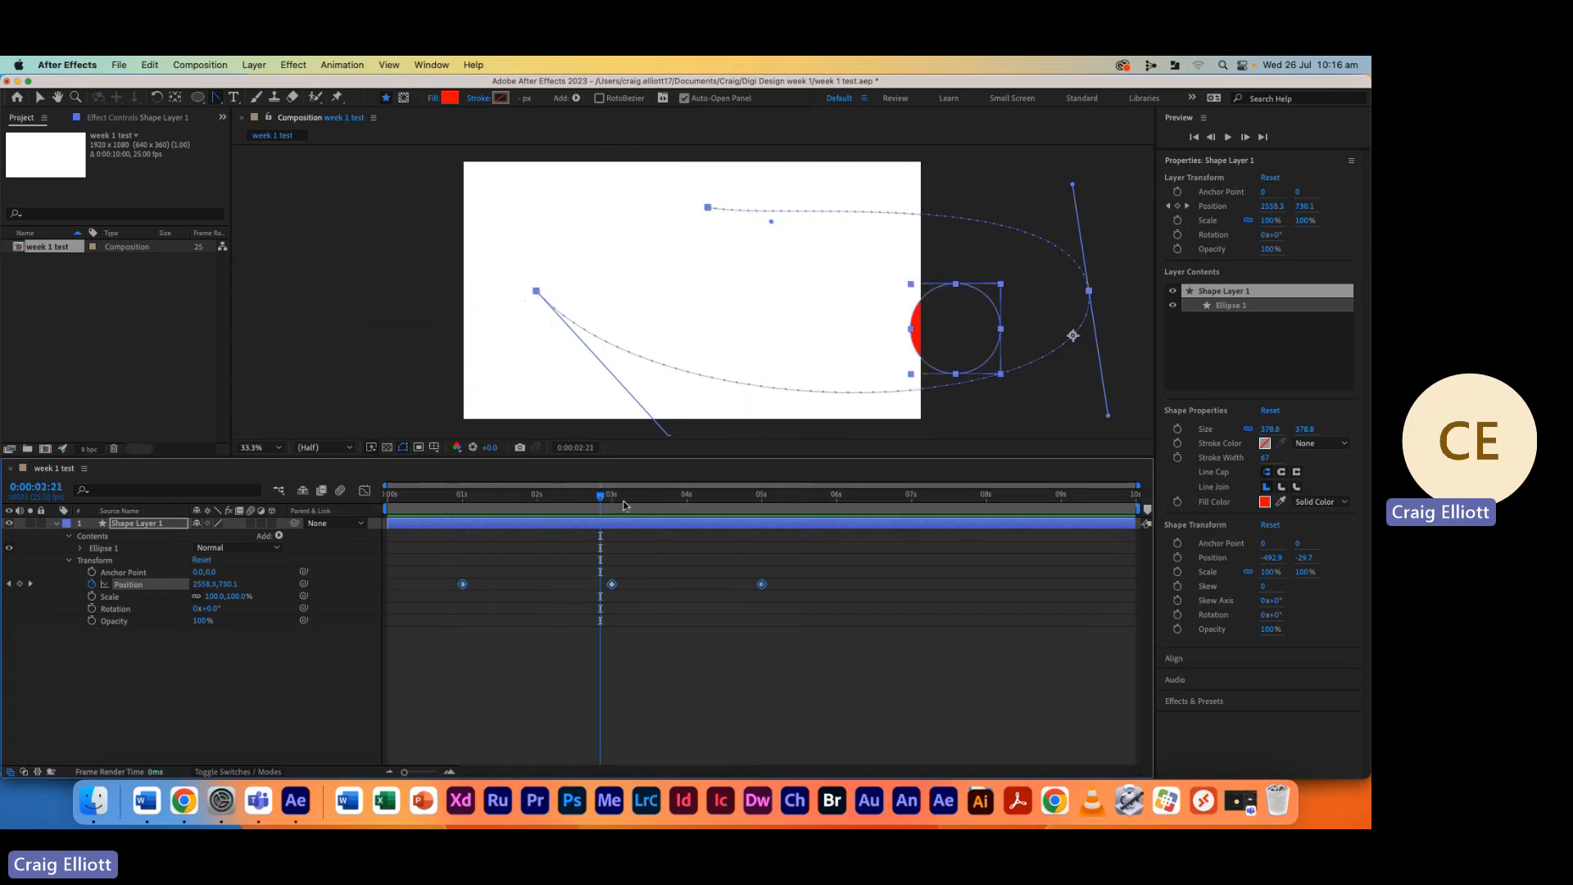
Collapse the circle layer's properties, add a new shape layer, and hide Shape Layer 1
{"action": "left_click", "coordinate": [55, 525]}
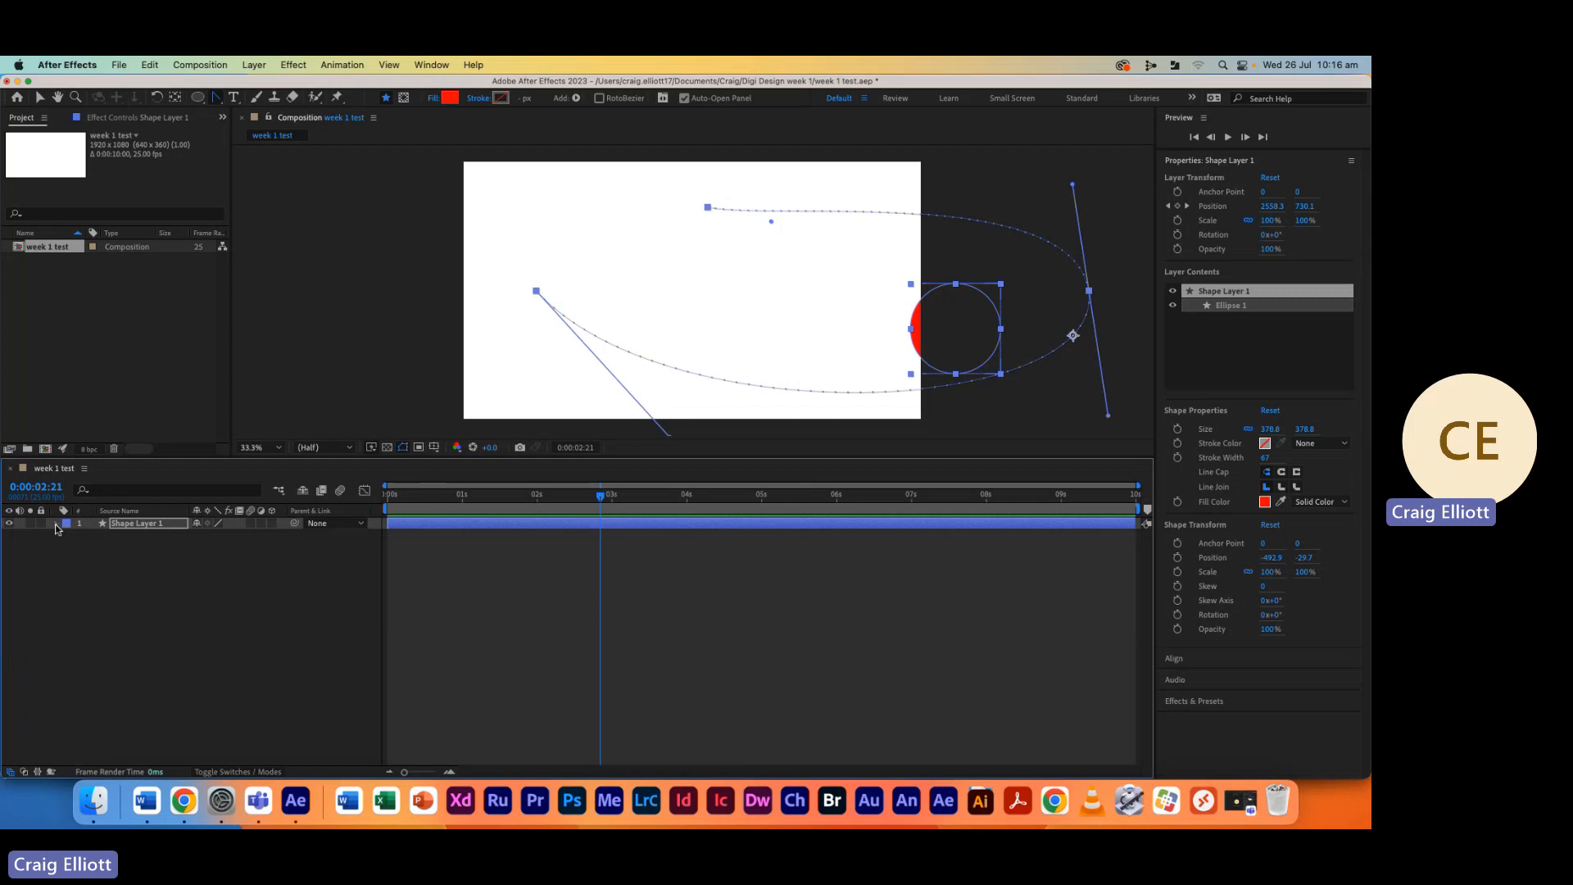
{"action": "left_click", "coordinate": [290, 637]}
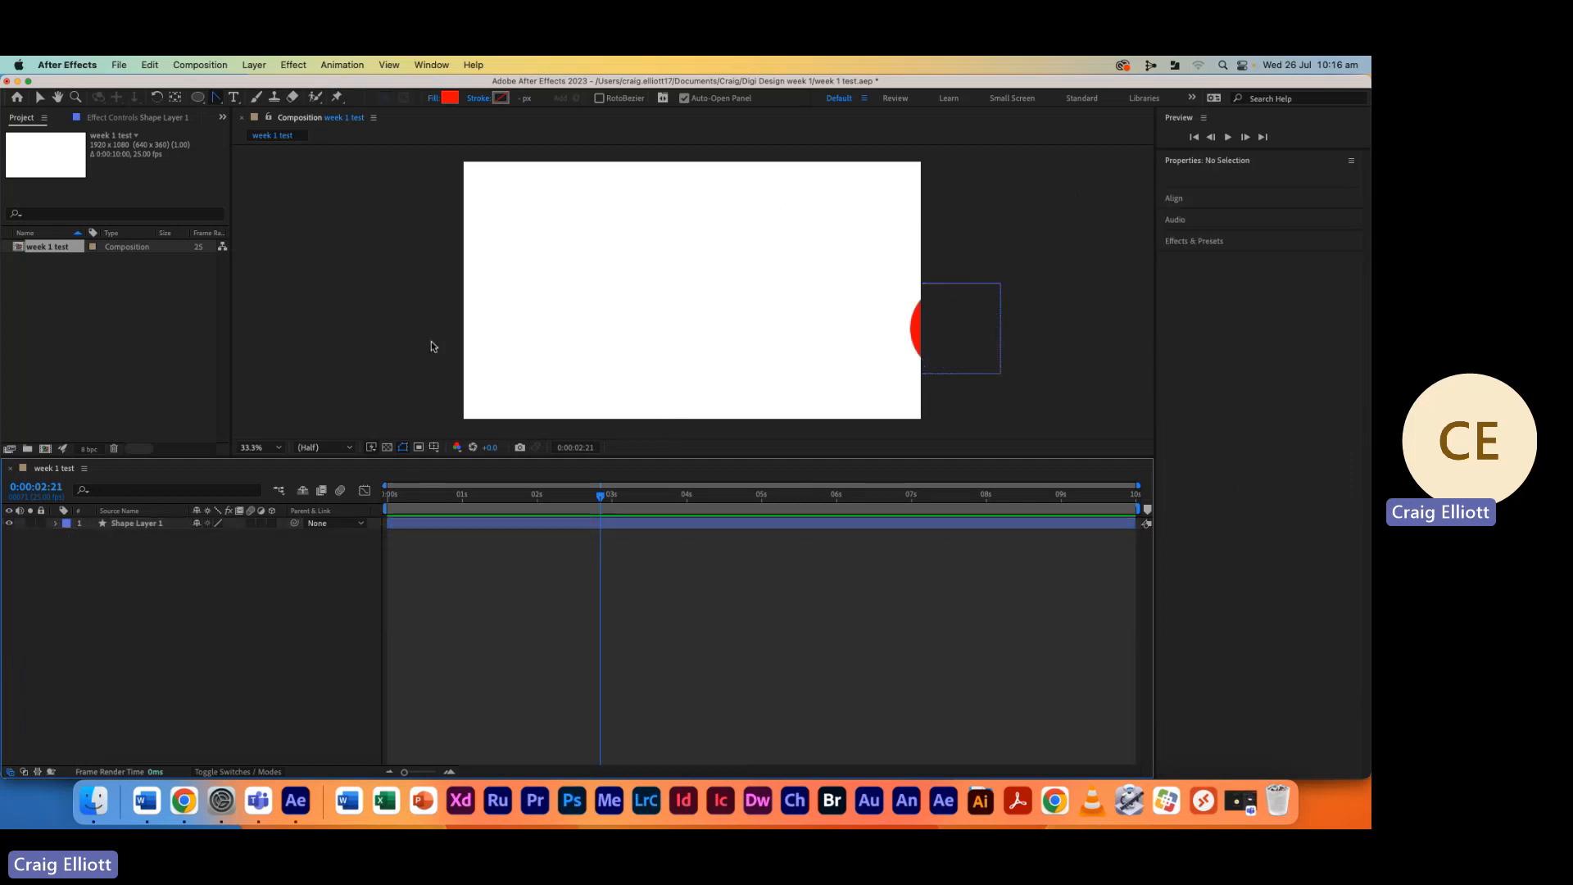
{"action": "left_click", "coordinate": [254, 64]}
{"action": "mouse_move", "coordinate": [262, 85]}
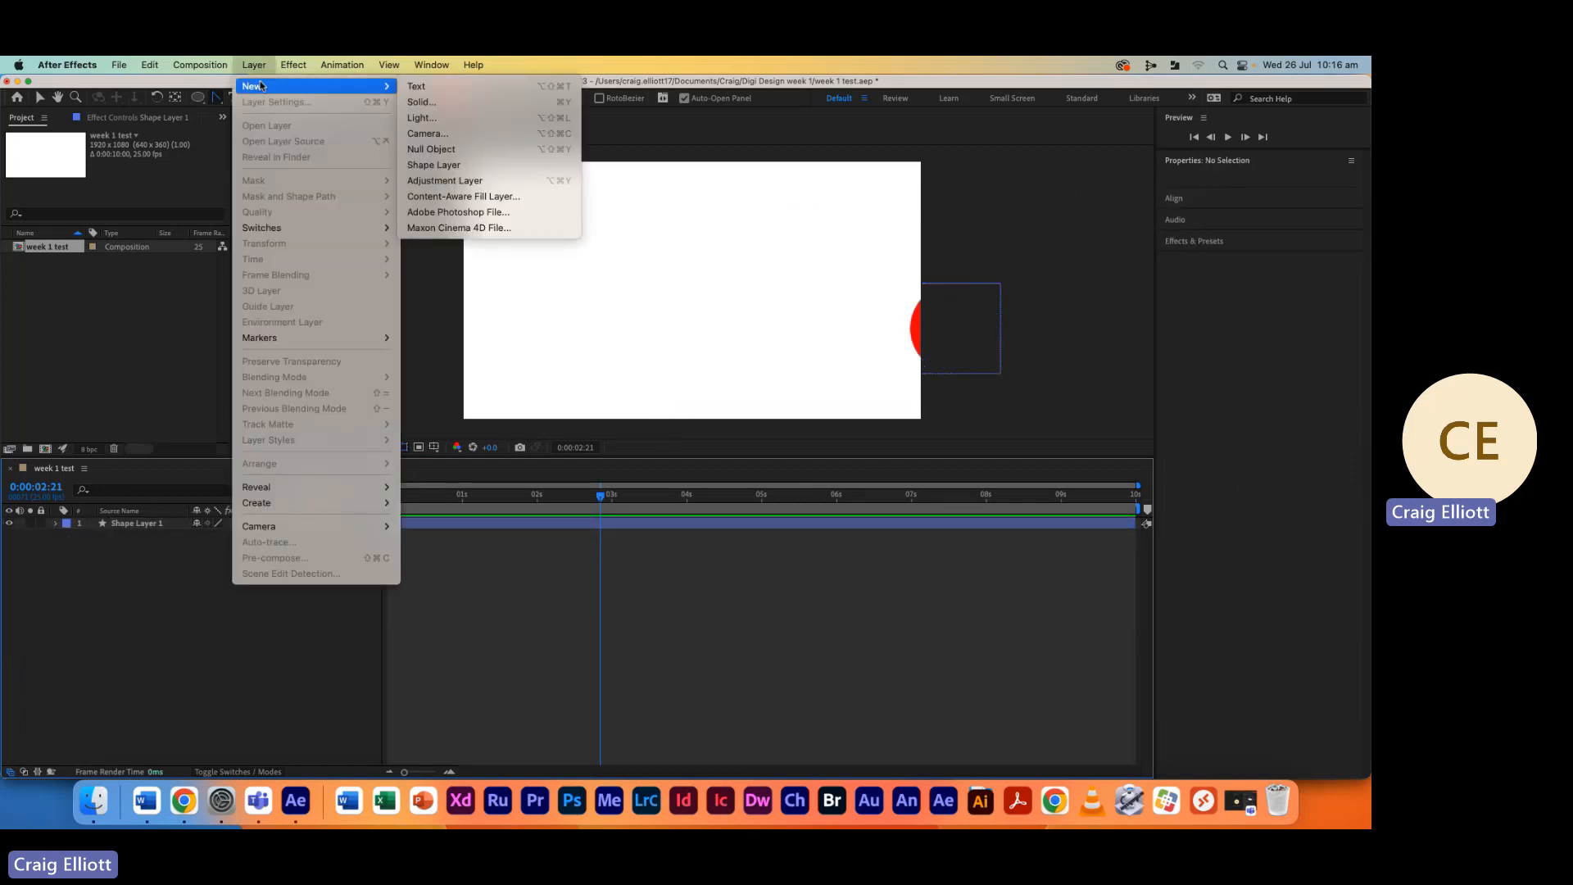
{"action": "left_click", "coordinate": [467, 165]}
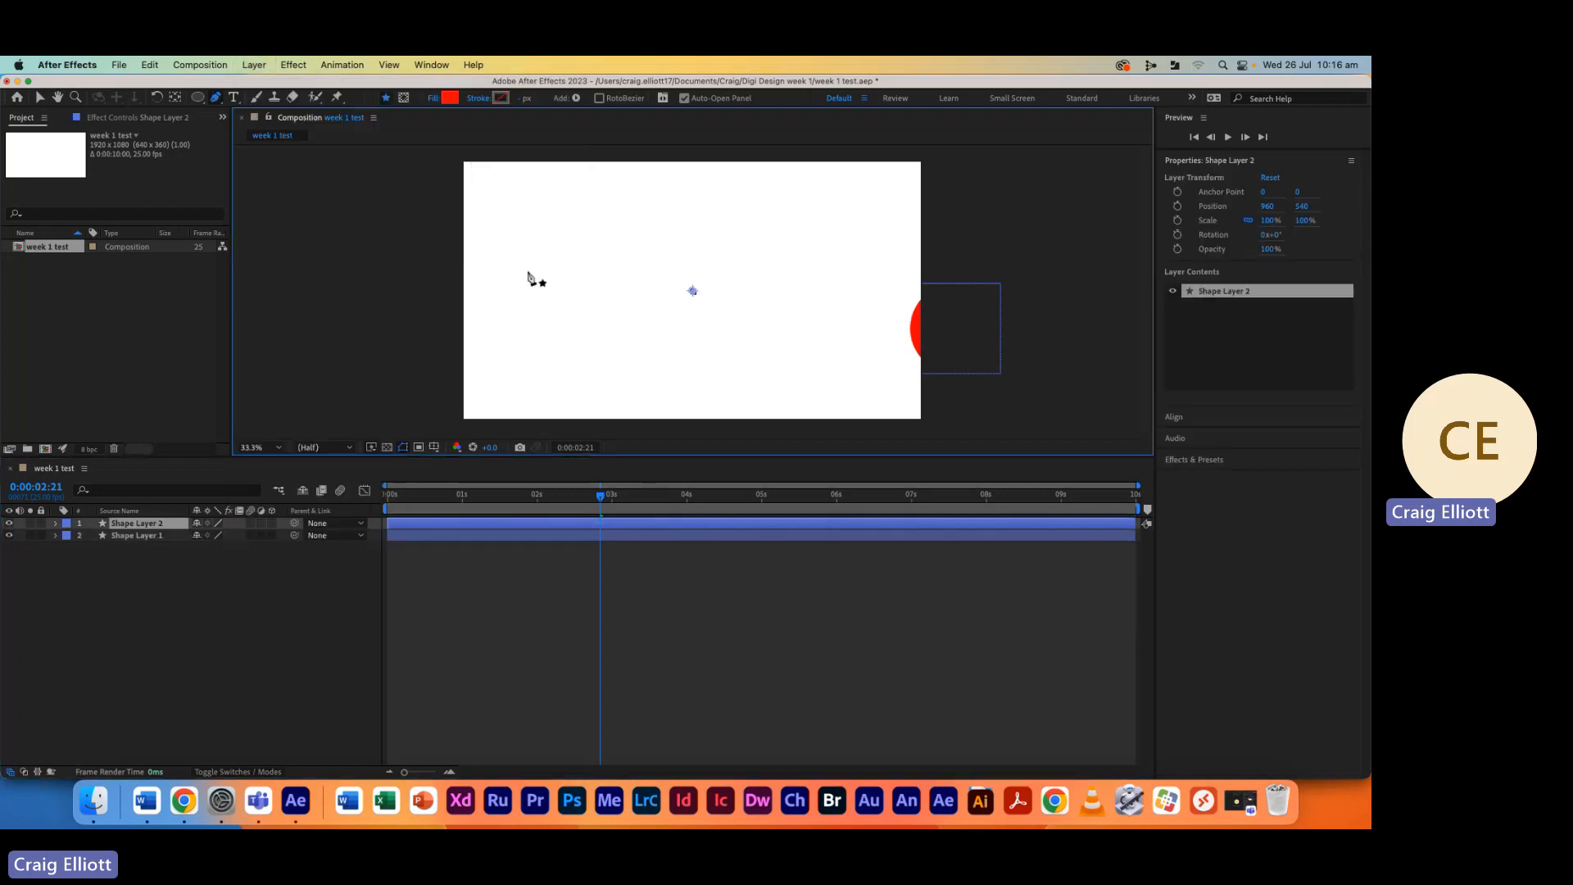
{"action": "left_click", "coordinate": [9, 522]}
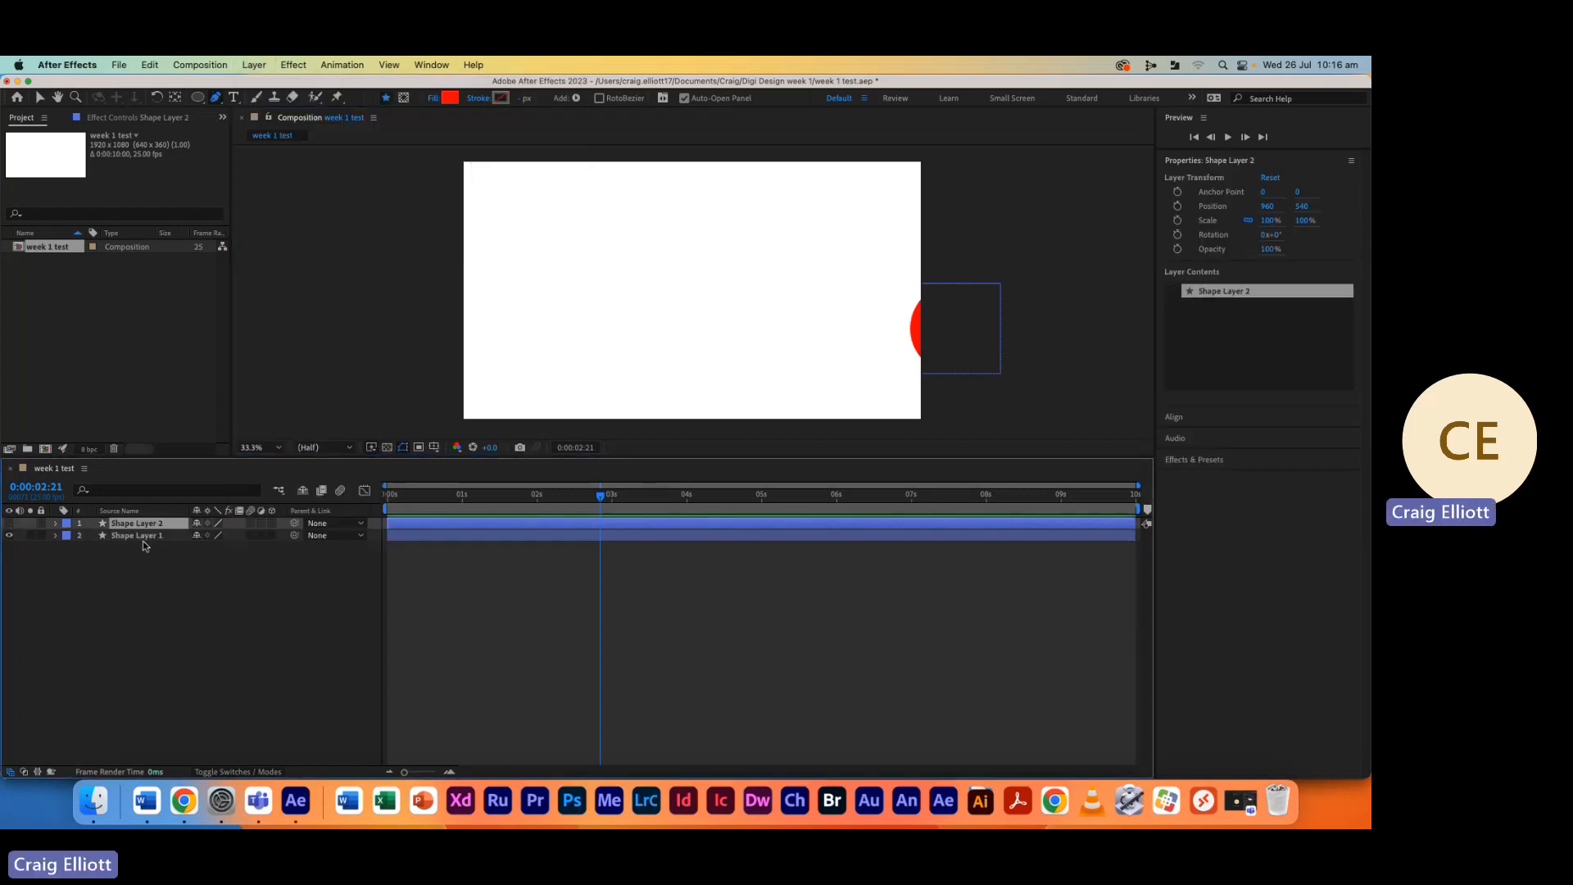
{"action": "left_click", "coordinate": [9, 523]}
{"action": "left_click", "coordinate": [9, 534]}
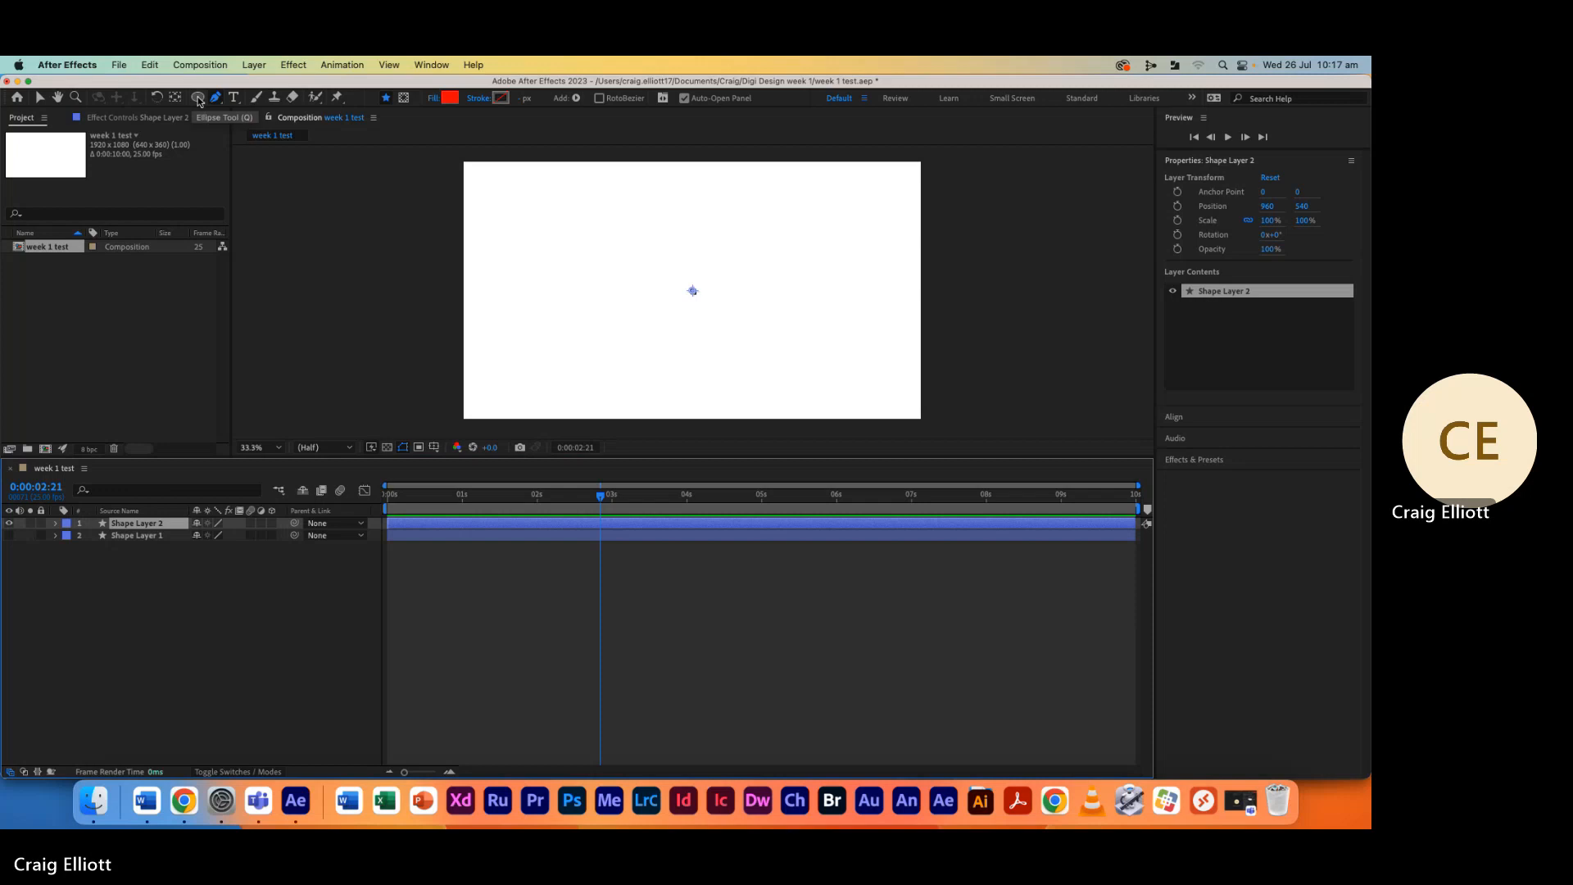
Draw a red five-pointed star with an outer radius of about 215 in the canvas's left half and expand its layer's Transform properties
{"action": "left_click_drag", "start_coordinate": [199, 97], "coordinate": [254, 159]}
{"action": "left_click_drag", "start_coordinate": [556, 277], "coordinate": [520, 301]}
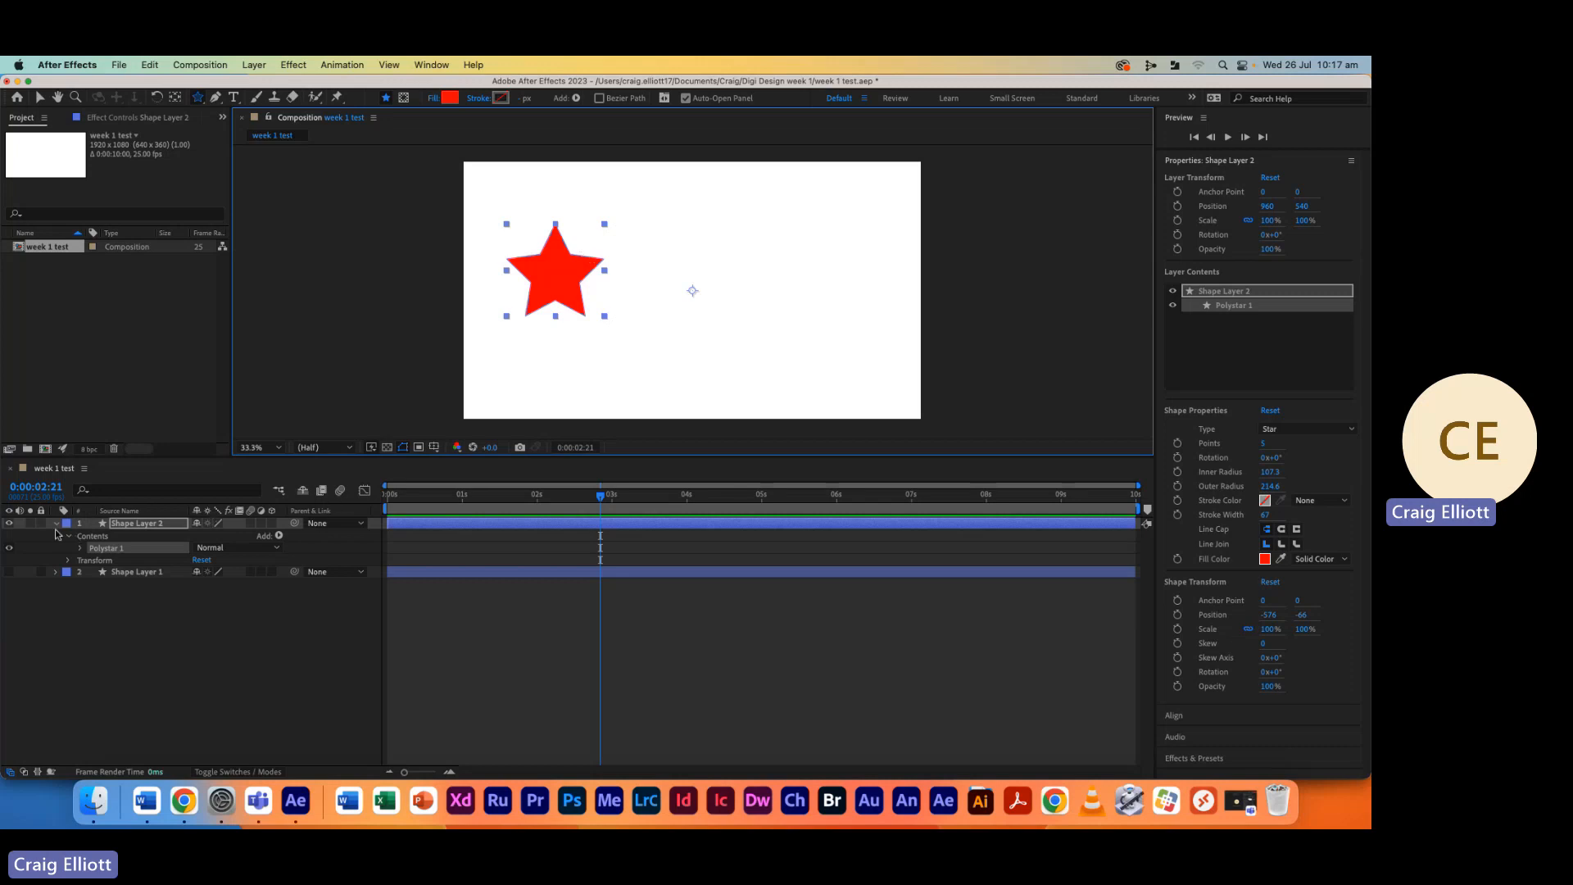
{"action": "left_click", "coordinate": [67, 562]}
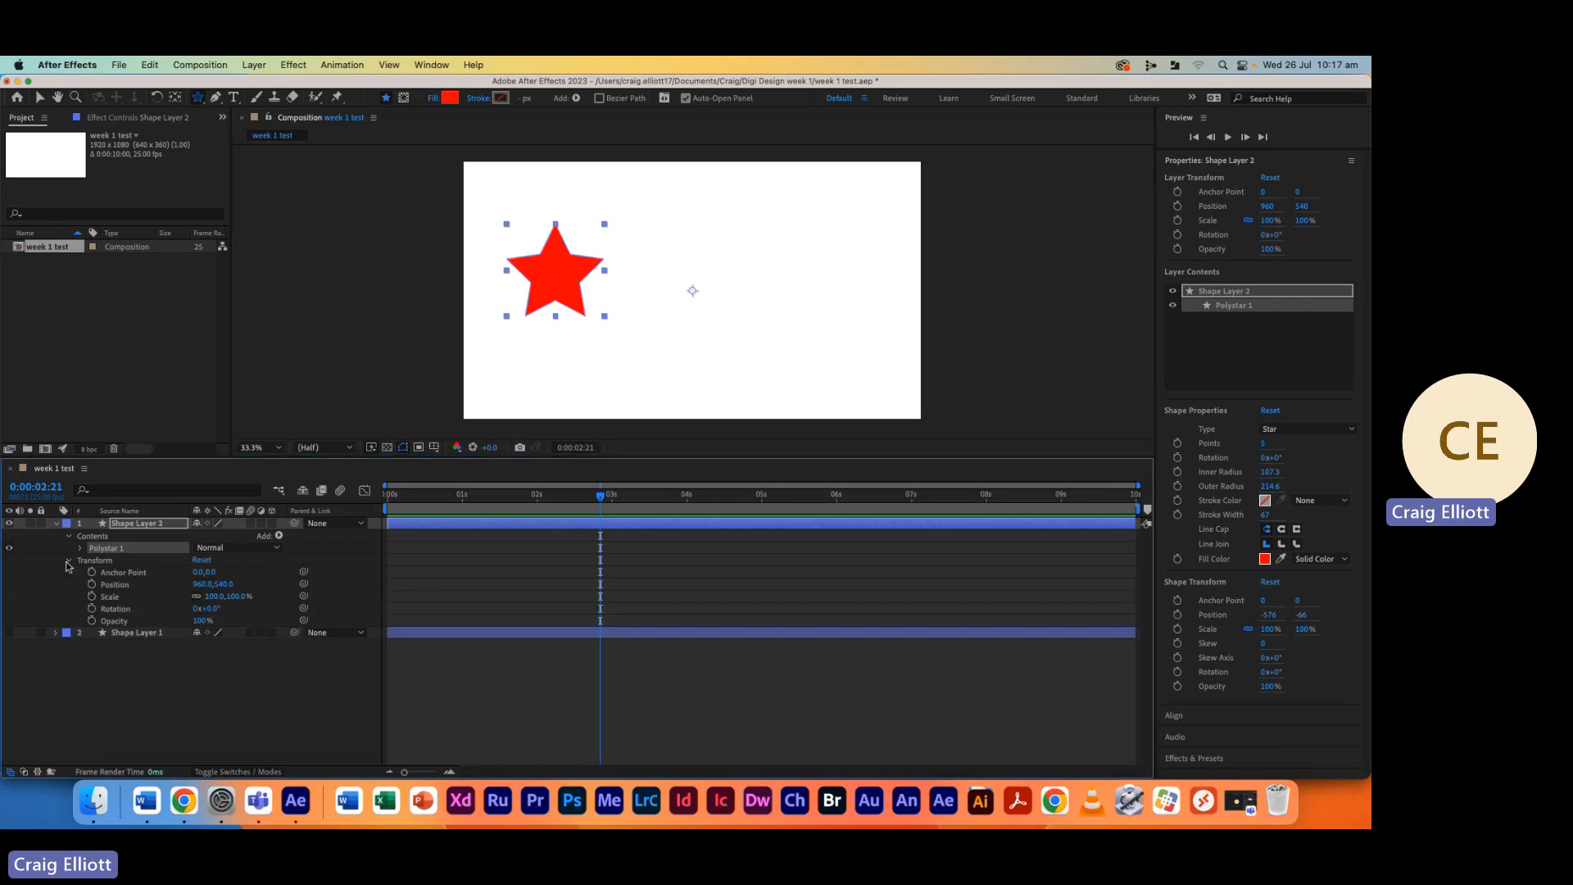
Try rotating the star layer to -49° around its off-centre anchor point and undo the rotation
{"action": "mouse_move", "coordinate": [212, 610]}
{"action": "left_mouse_down"}
{"action": "mouse_move", "coordinate": [257, 611]}
{"action": "mouse_move", "coordinate": [158, 613]}
{"action": "mouse_move", "coordinate": [287, 617]}
{"action": "mouse_move", "coordinate": [148, 620]}
{"action": "mouse_move", "coordinate": [291, 628]}
{"action": "mouse_move", "coordinate": [123, 631]}
{"action": "mouse_move", "coordinate": [269, 631]}
{"action": "mouse_move", "coordinate": [197, 632]}
{"action": "left_mouse_up"}
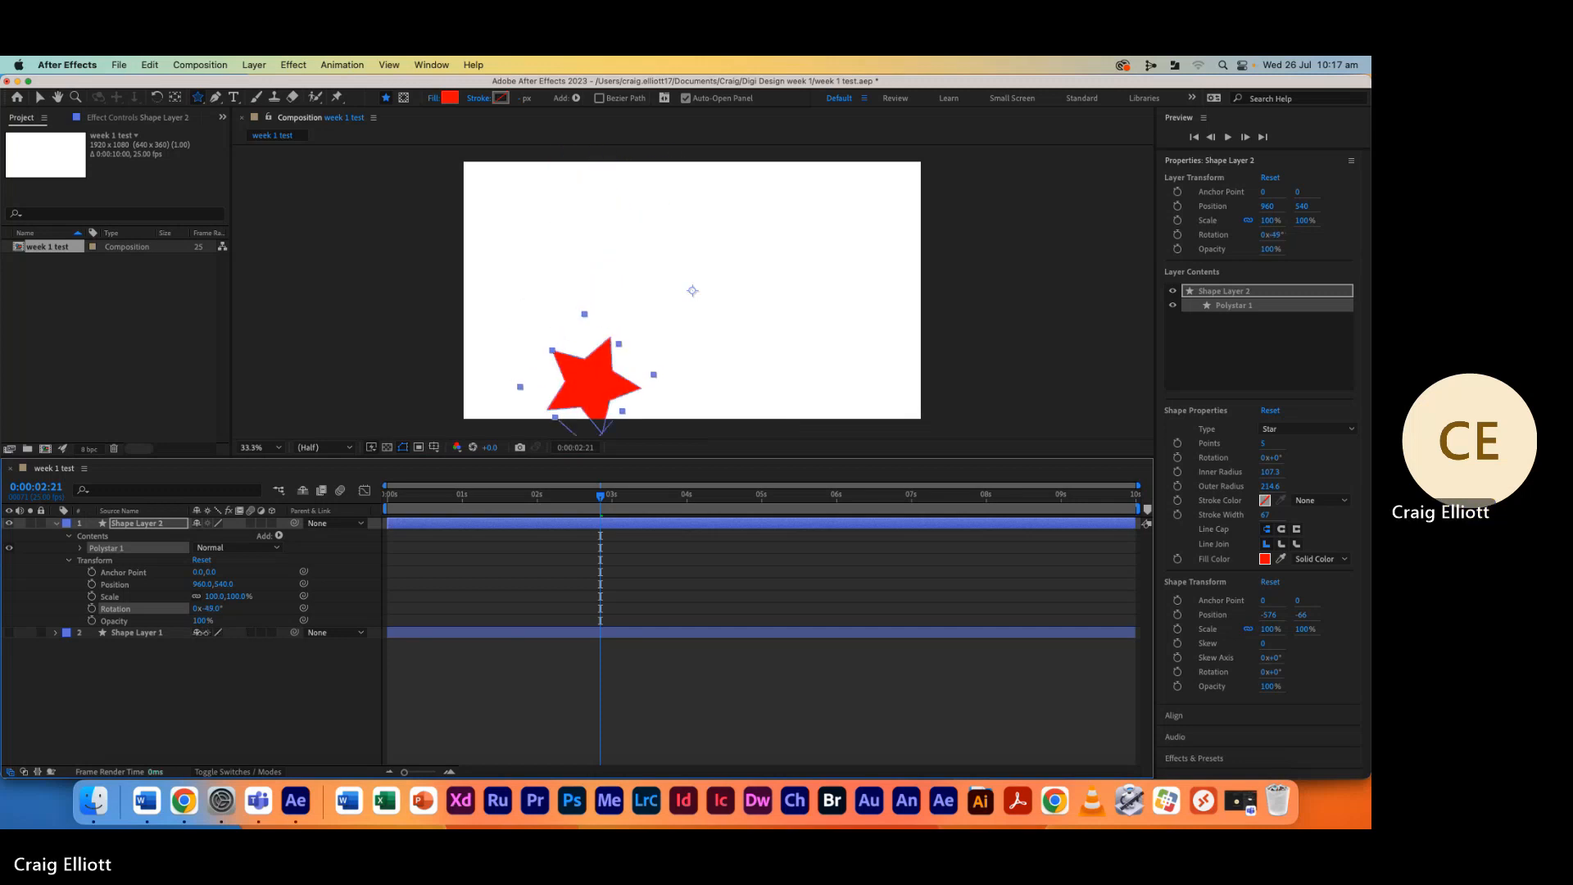
{"action": "key", "text": "super+z"}
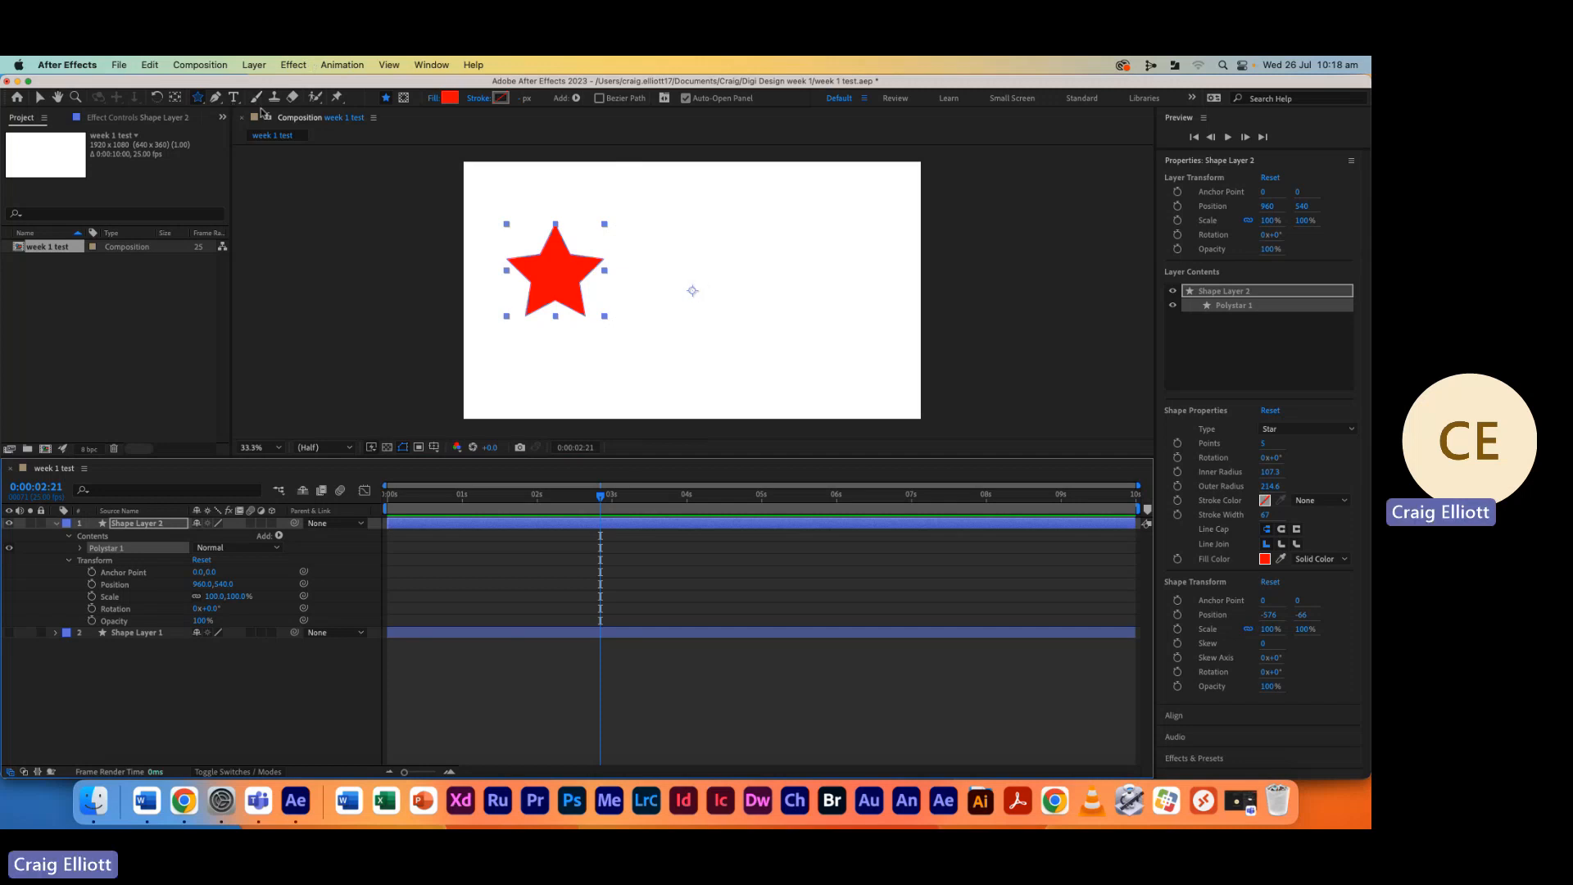
Centre the star layer's anchor point in its layer content
{"action": "left_click", "coordinate": [175, 99]}
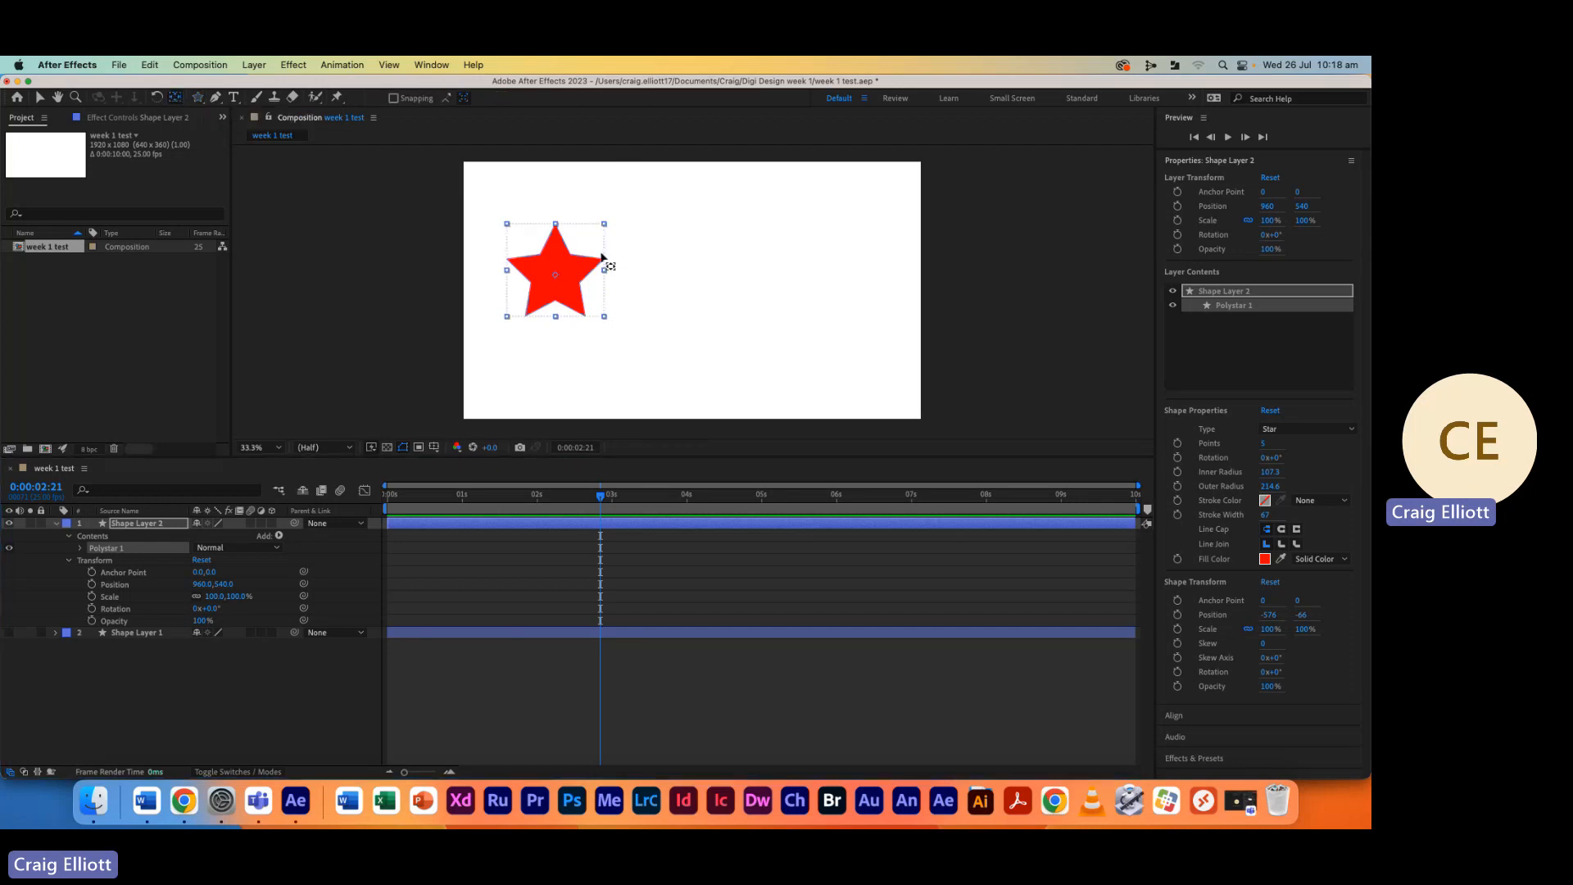
{"action": "double_click", "coordinate": [175, 98]}
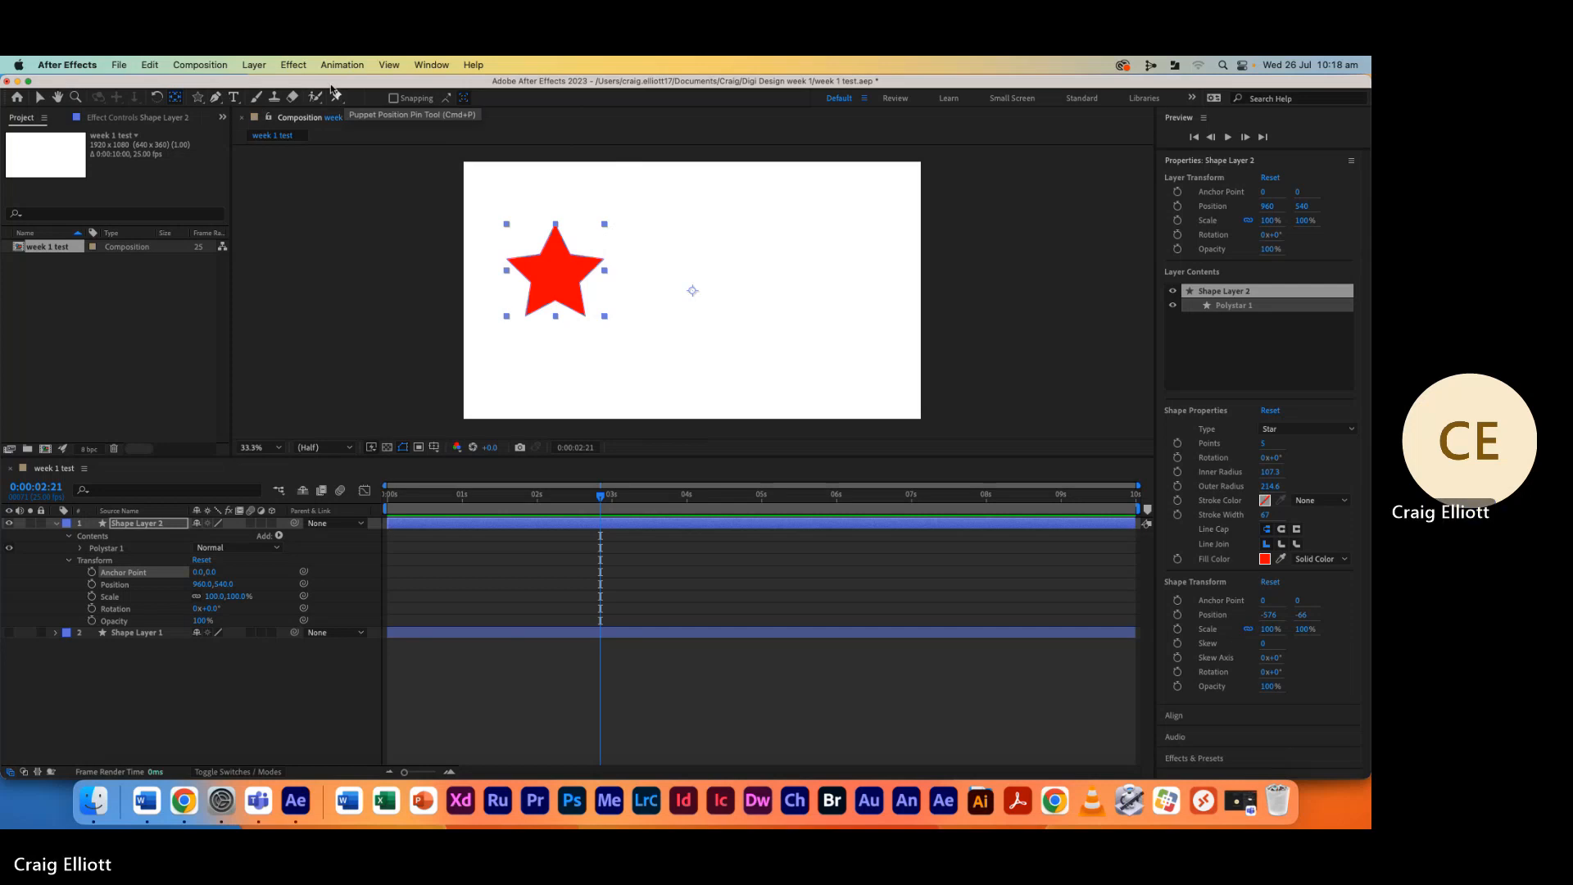
{"action": "left_click", "coordinate": [254, 65]}
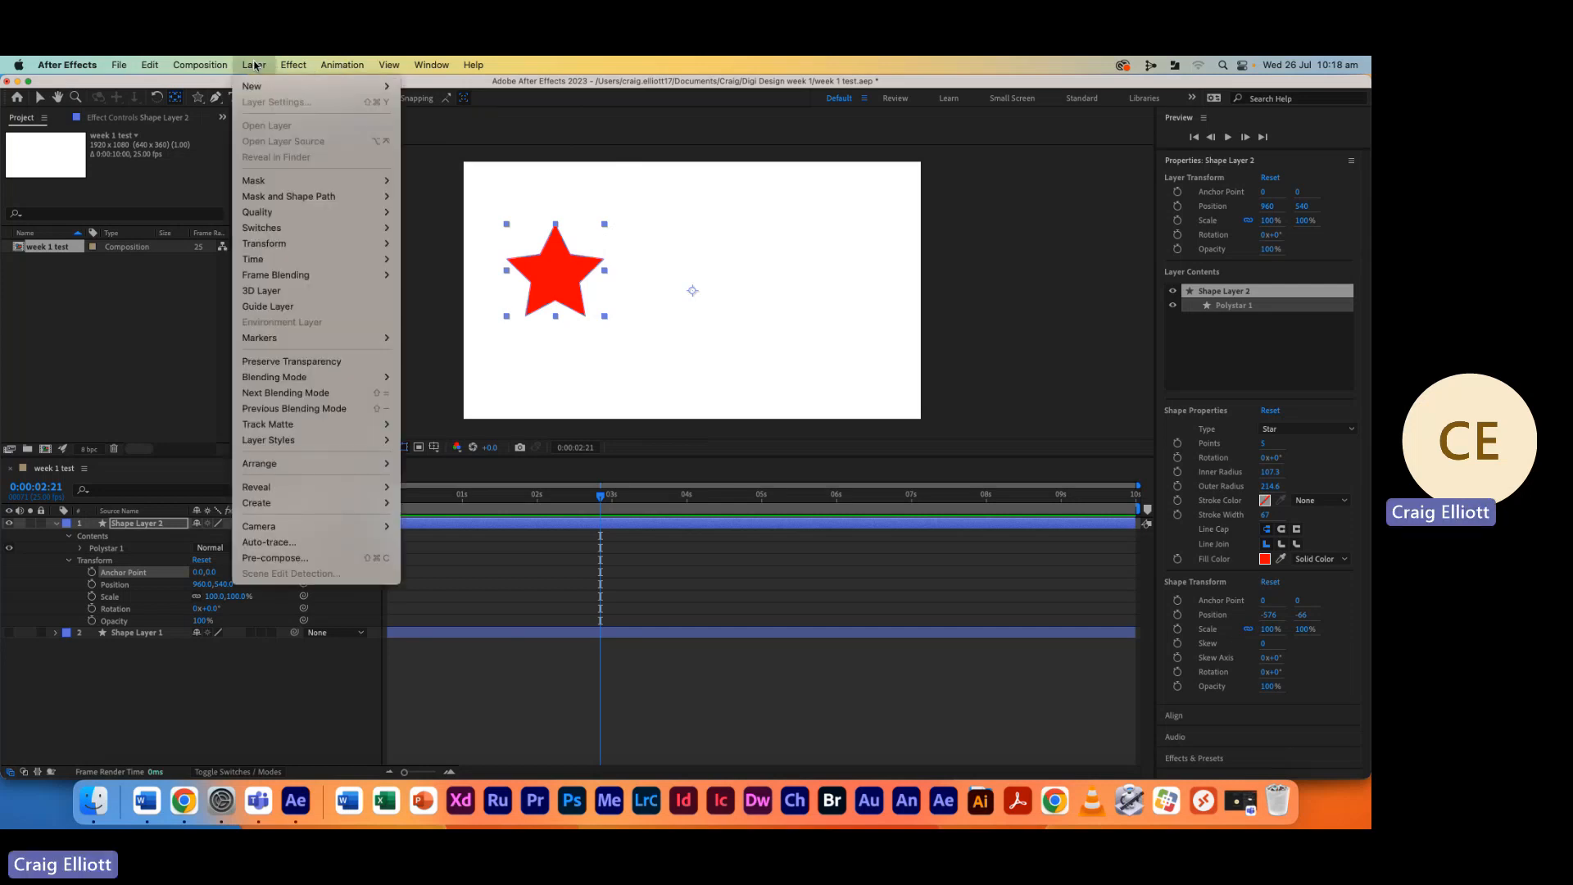
{"action": "mouse_move", "coordinate": [270, 246]}
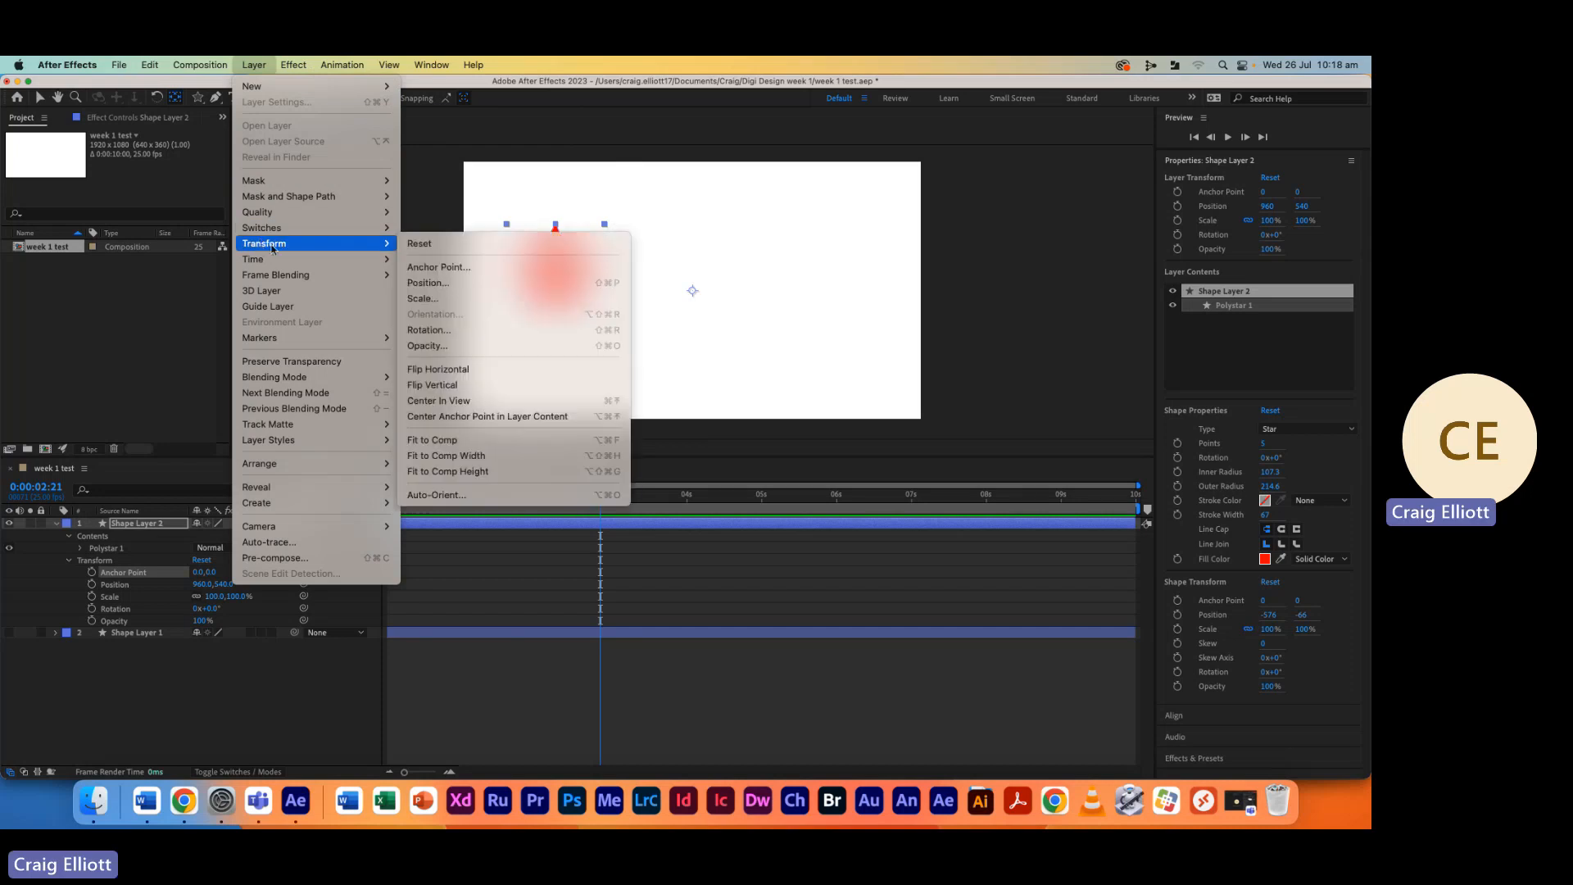
{"action": "left_click", "coordinate": [511, 418]}
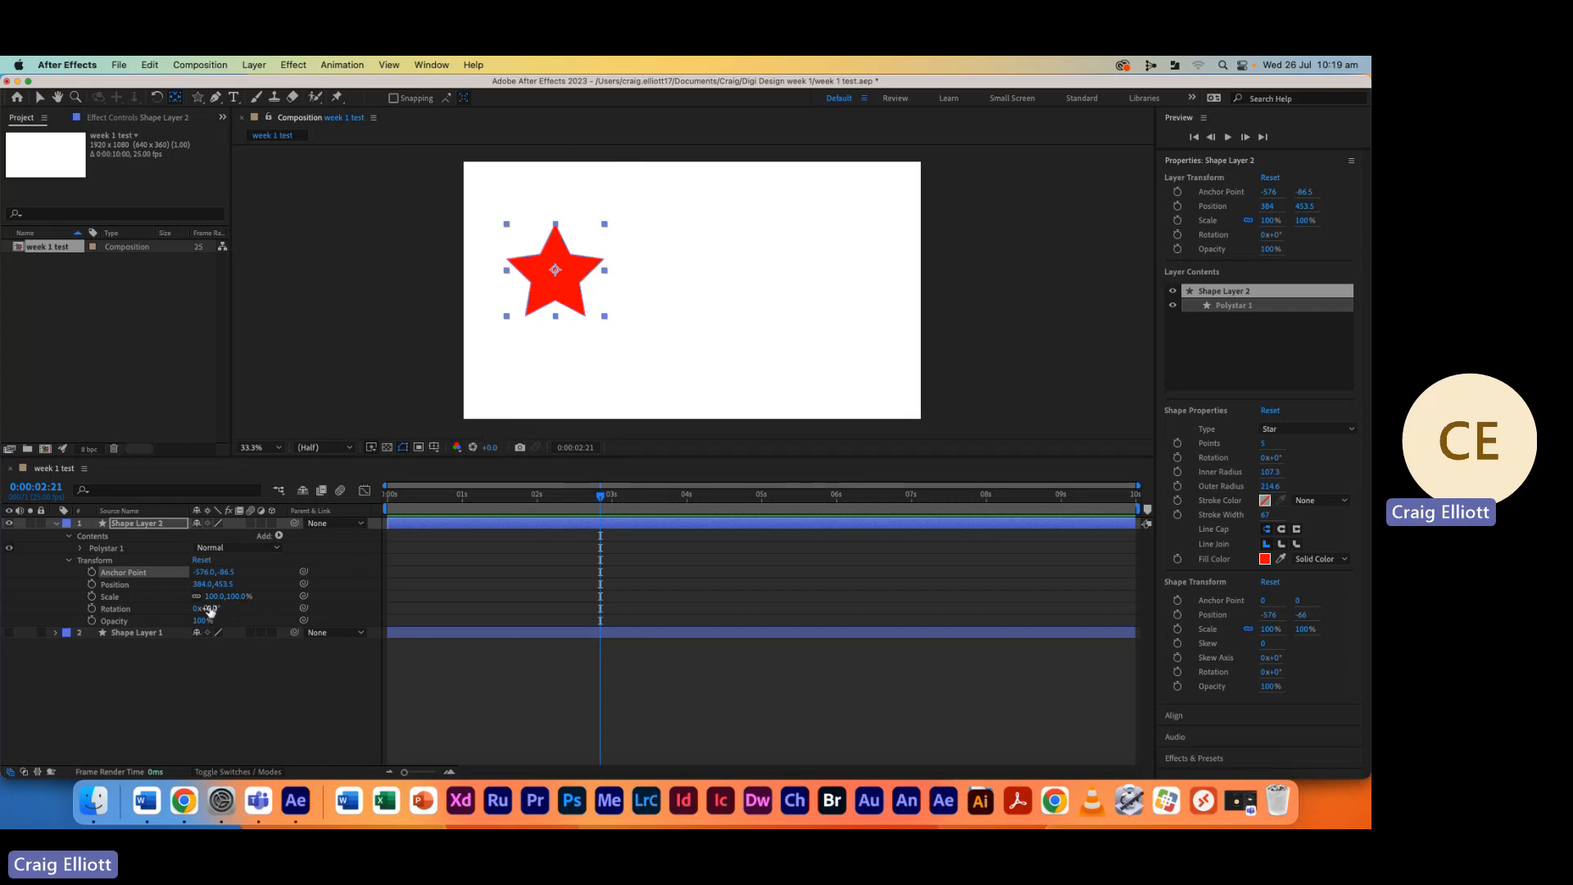
Try rotating the star to 183° around its centred anchor point and undo the rotation
{"action": "left_click_drag", "start_coordinate": [201, 608], "coordinate": [379, 645]}
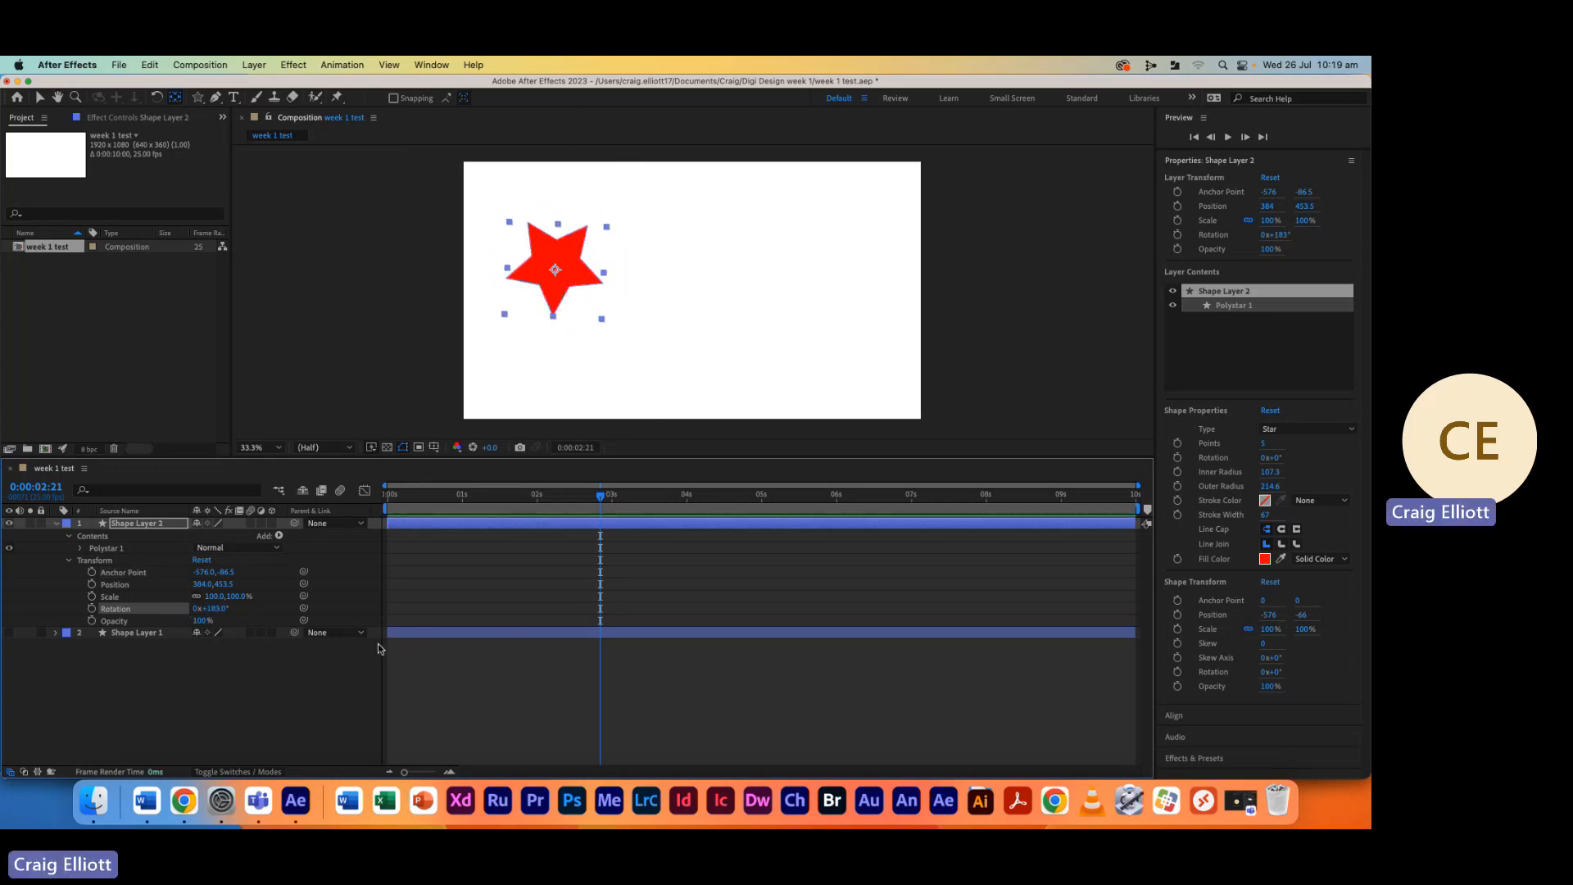
{"action": "key", "text": "super+z"}
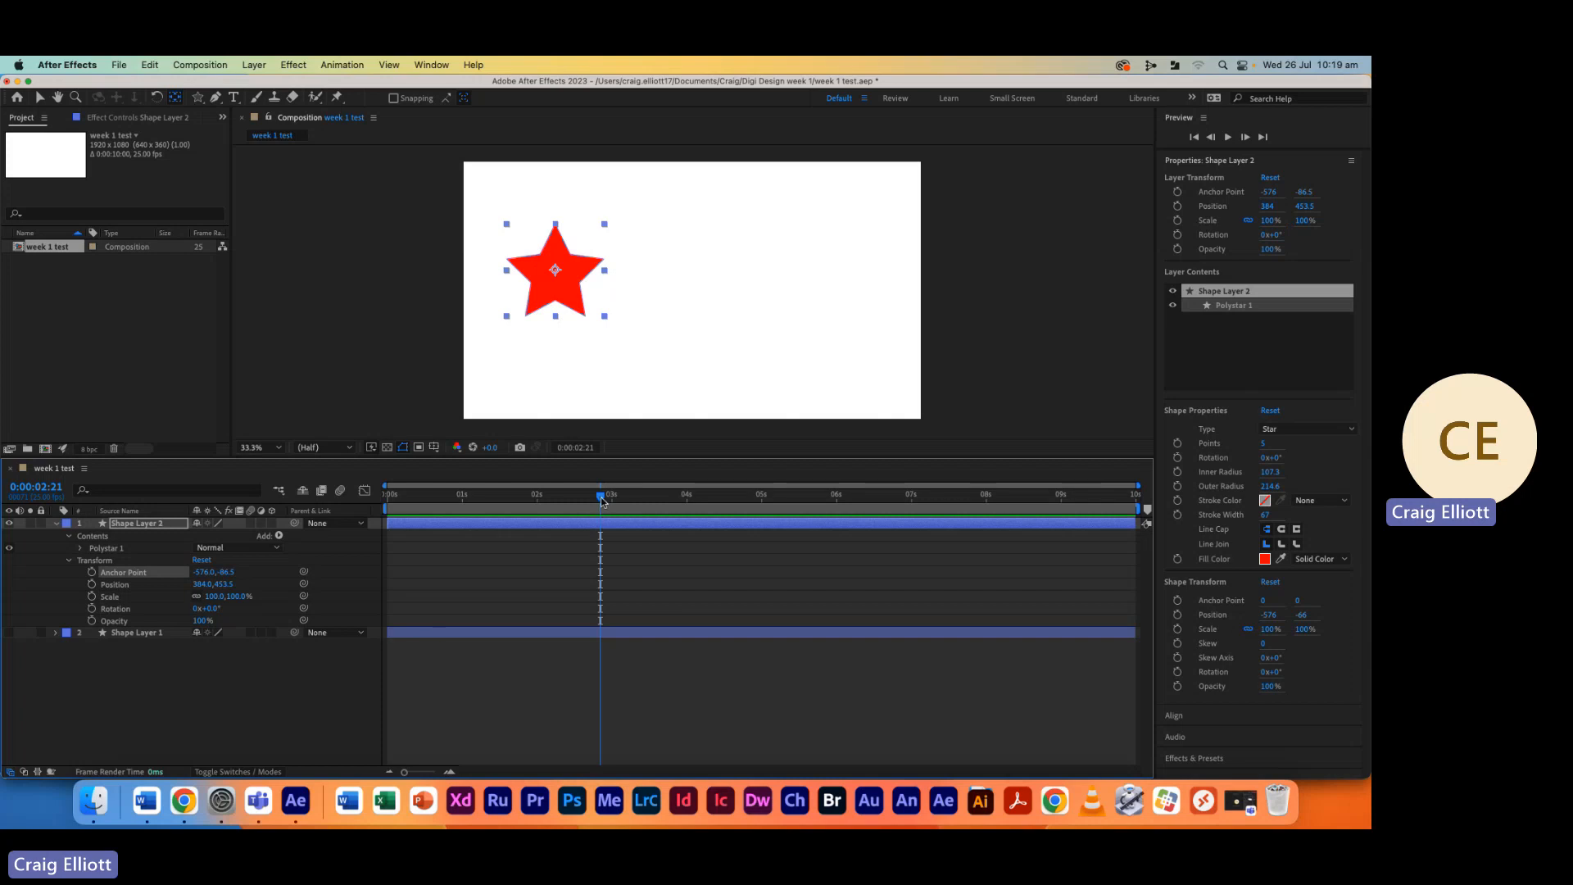
Set the current time to 0:00:04:00 and the star layer's Rotation to 4x+0.0°
{"action": "left_click_drag", "start_coordinate": [601, 496], "coordinate": [367, 503]}
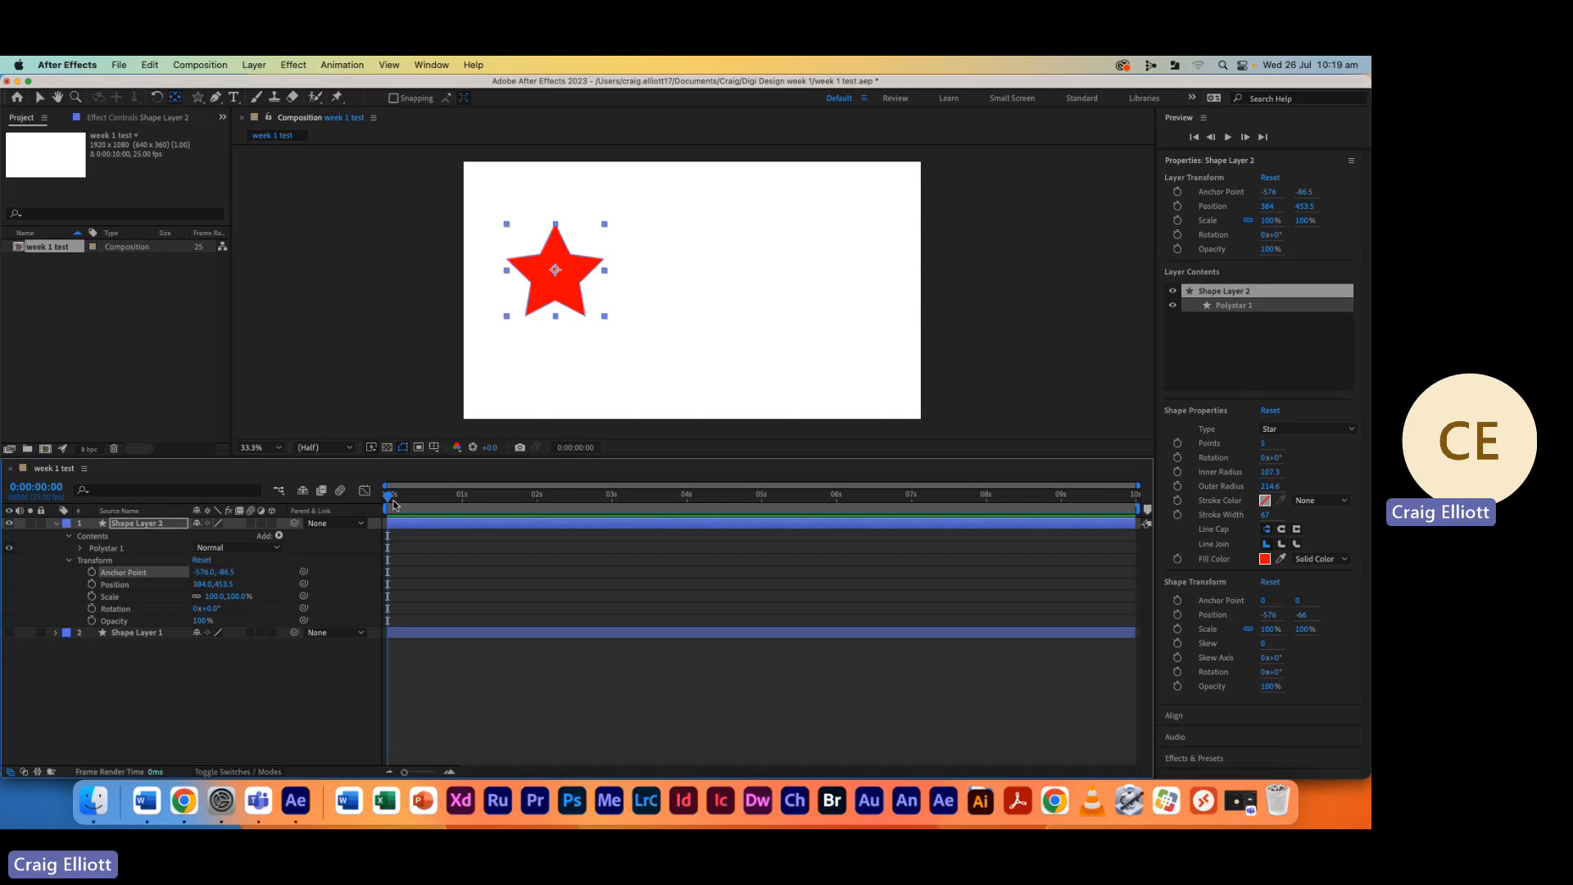
{"action": "left_click_drag", "start_coordinate": [393, 502], "coordinate": [688, 525]}
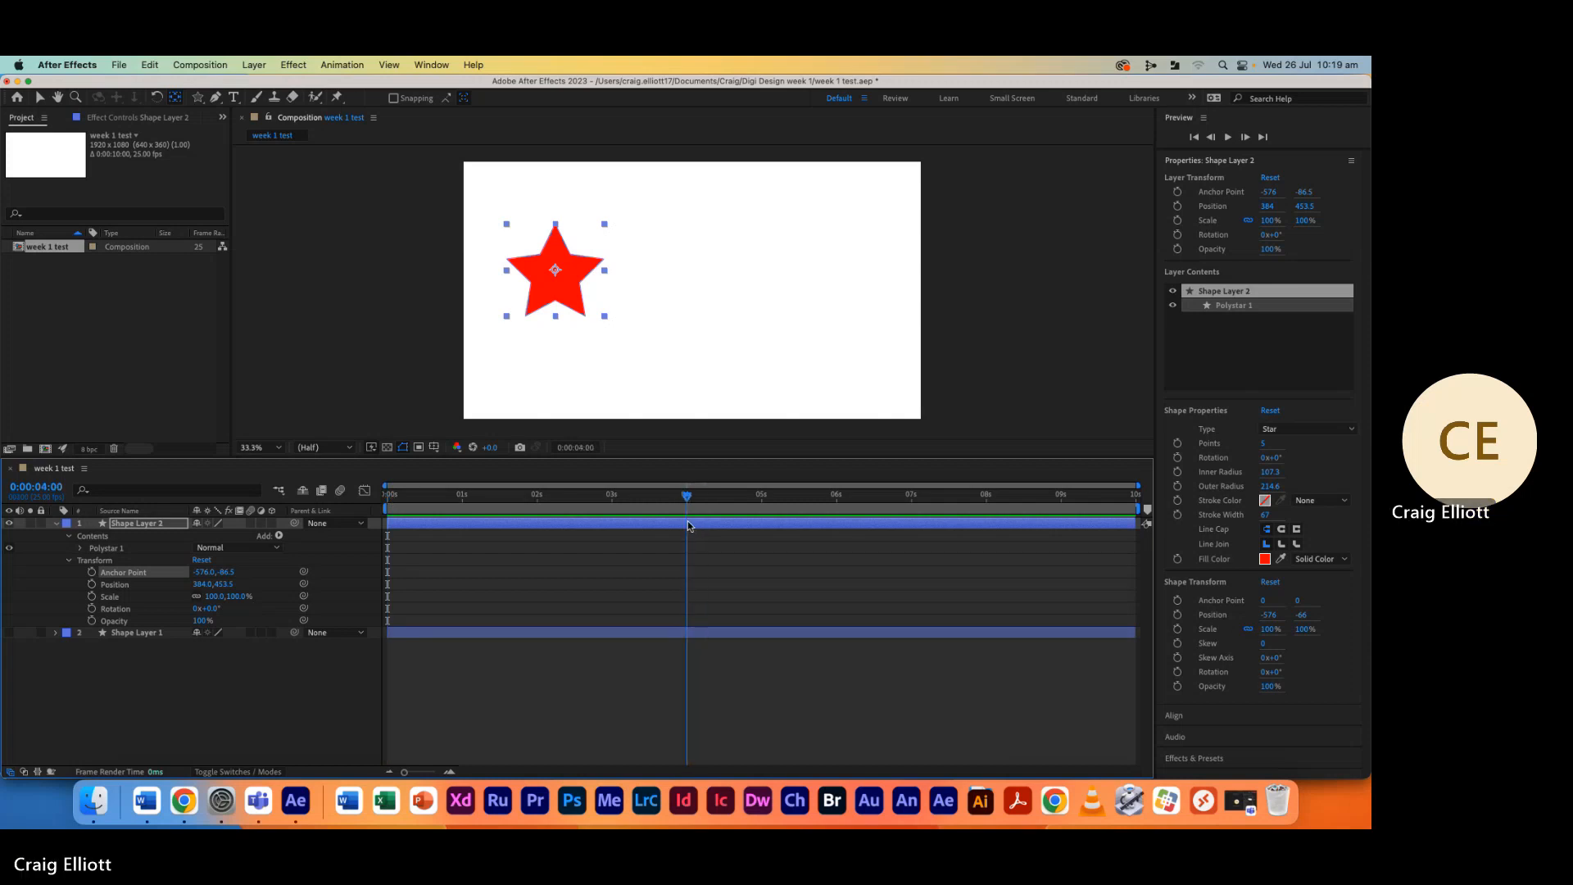
{"action": "left_click_drag", "start_coordinate": [195, 610], "coordinate": [189, 651]}
{"action": "left_click", "coordinate": [202, 611]}
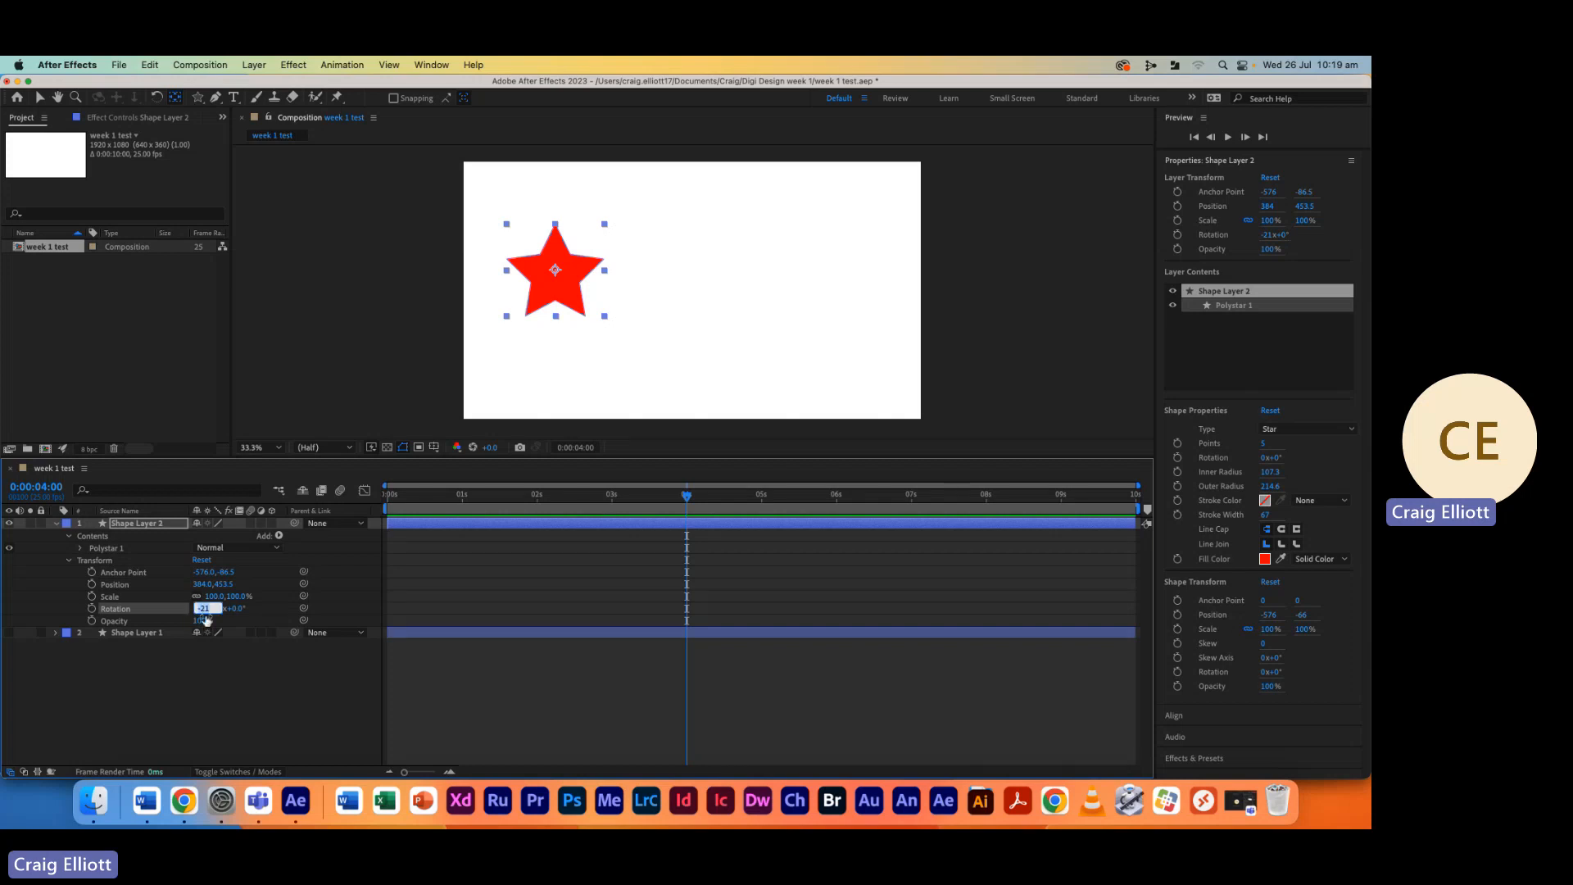
{"action": "type", "text": "4"}
{"action": "key", "text": "Tab"}
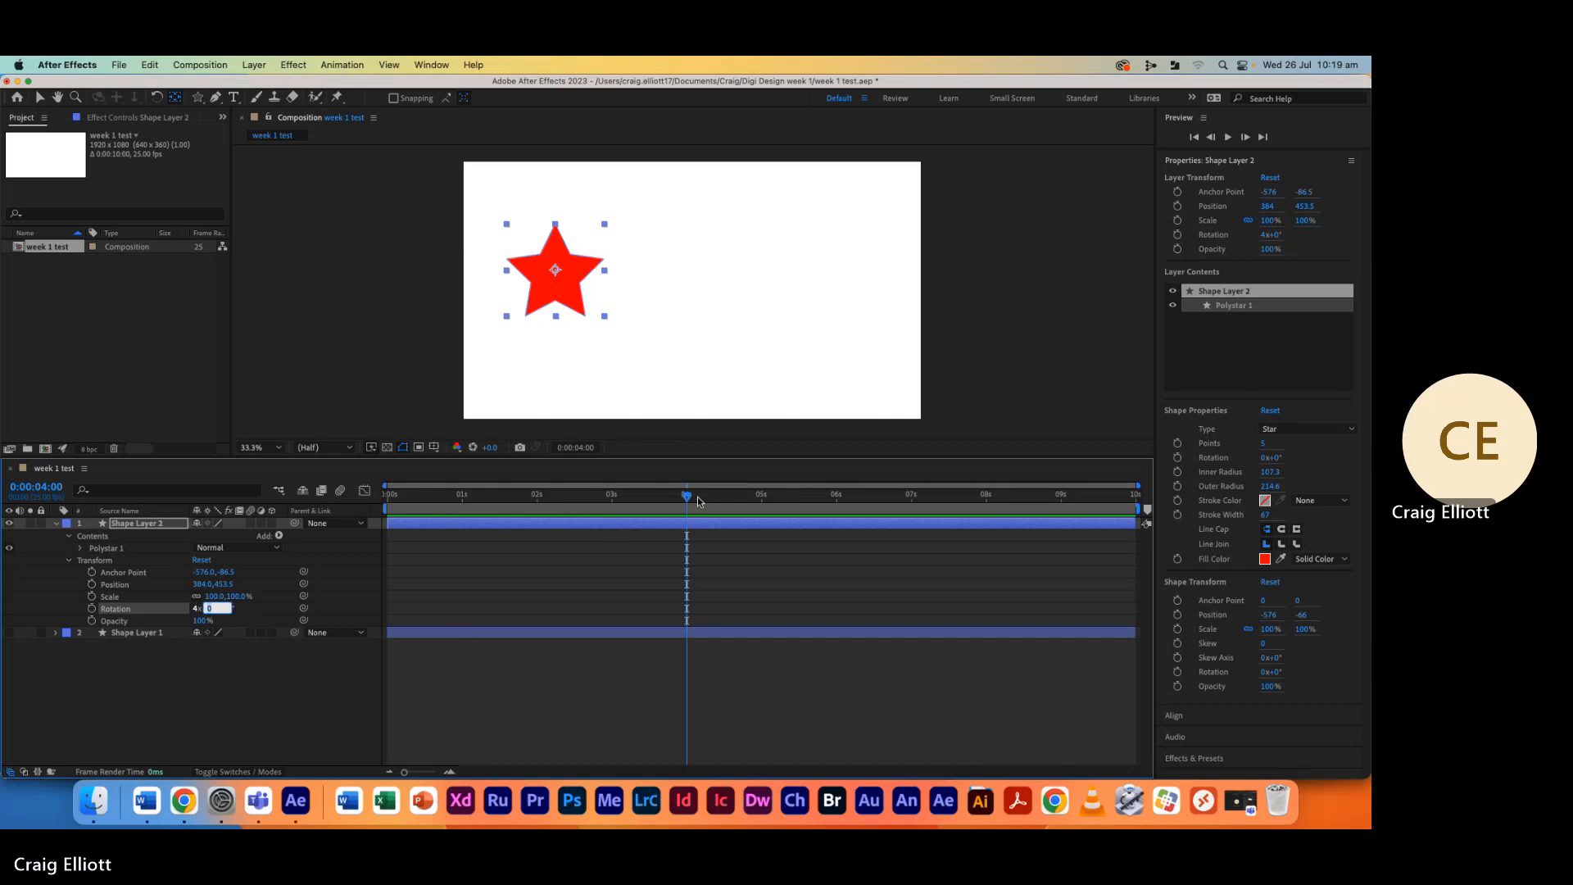
Preview the star layer from the start of the composition
{"action": "left_click_drag", "start_coordinate": [687, 494], "coordinate": [368, 514]}
{"action": "key", "text": "space"}
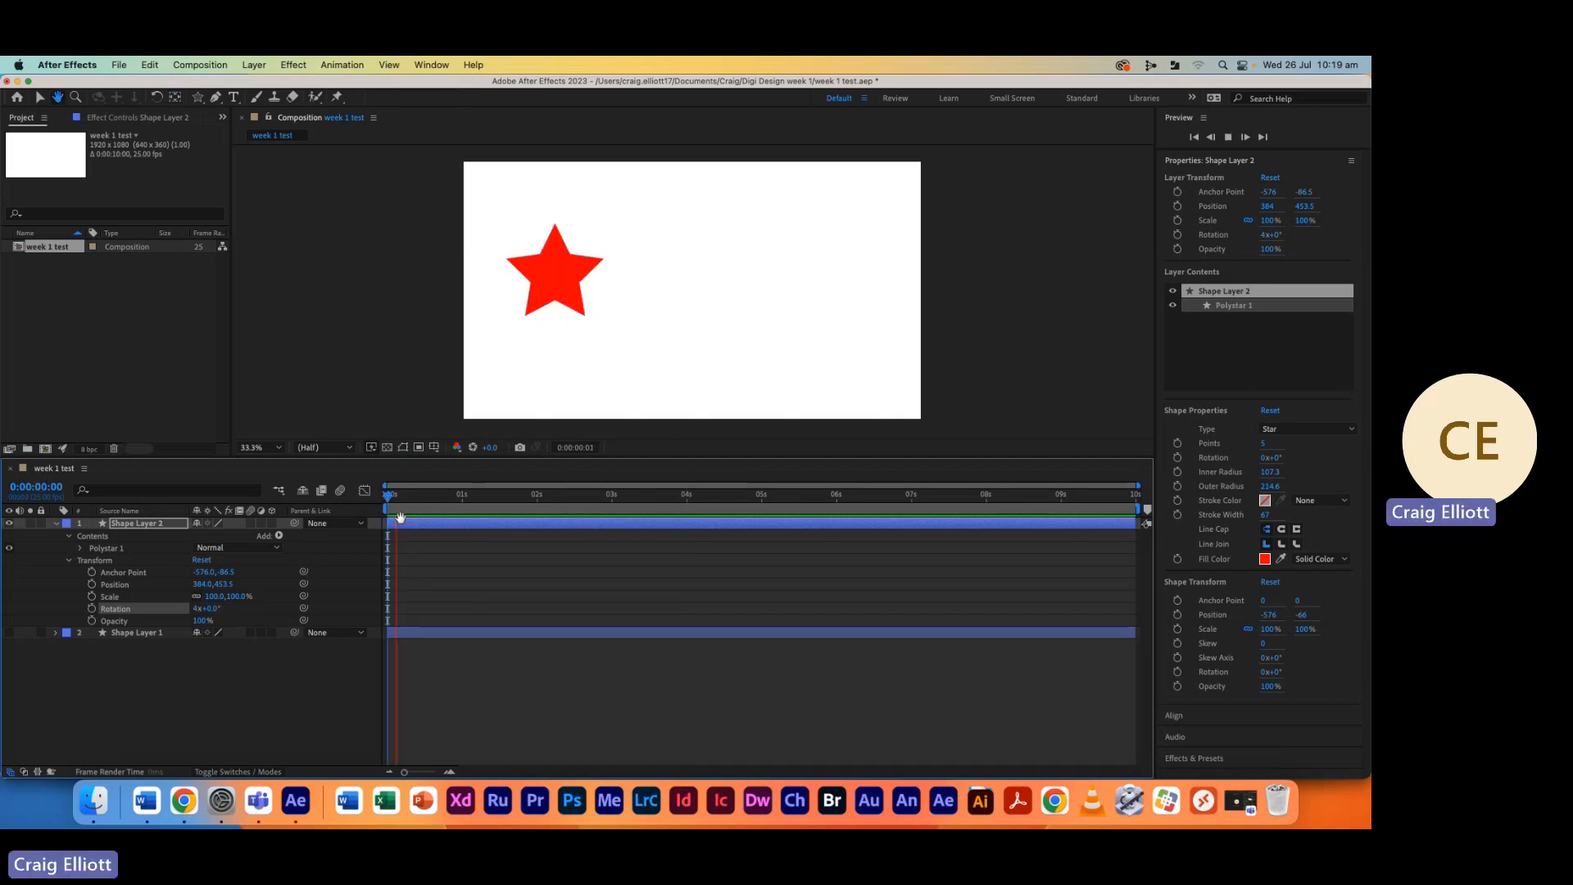
{"action": "key", "text": "space"}
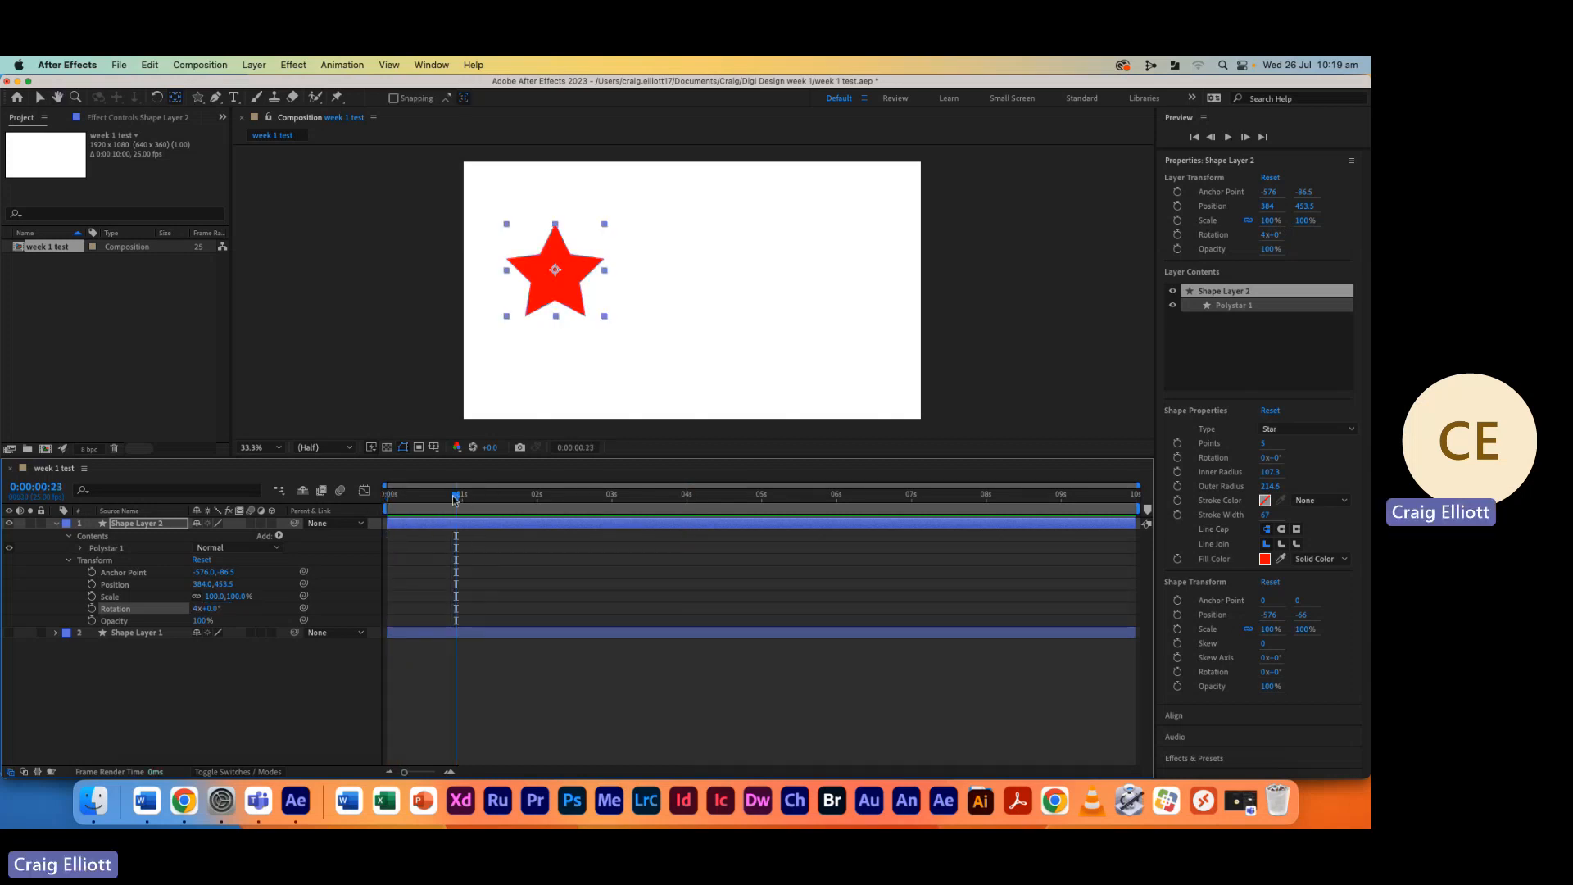
Add a Rotation keyframe to the star layer at 0:00:03:00 and move the current time to 0:00:06:00
{"action": "left_click_drag", "start_coordinate": [455, 496], "coordinate": [612, 508]}
{"action": "left_click", "coordinate": [93, 608]}
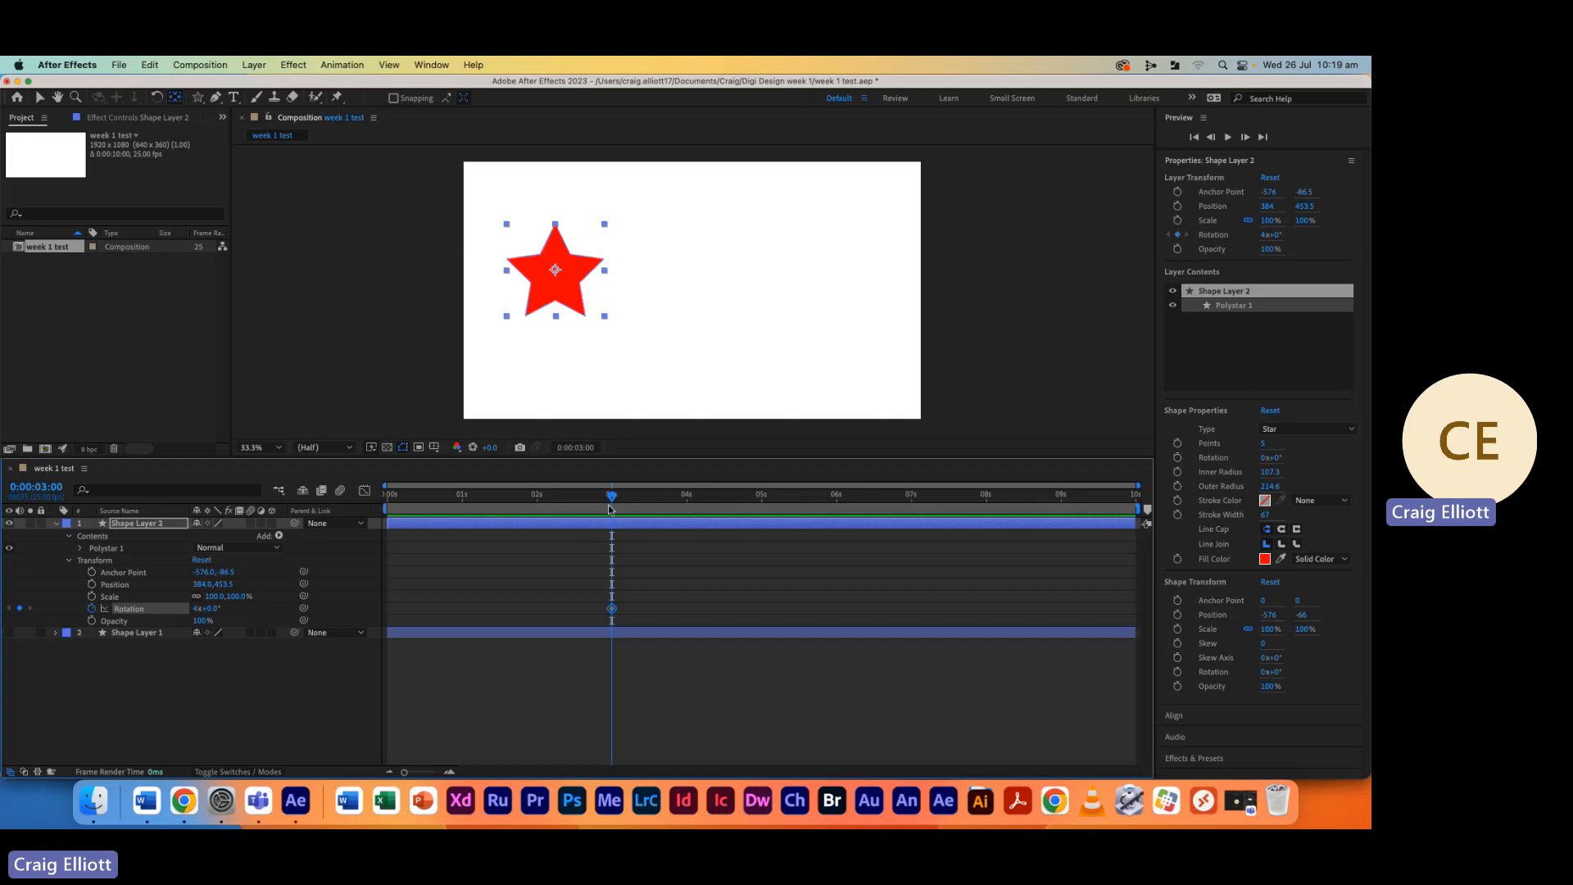
{"action": "left_click_drag", "start_coordinate": [608, 505], "coordinate": [837, 511]}
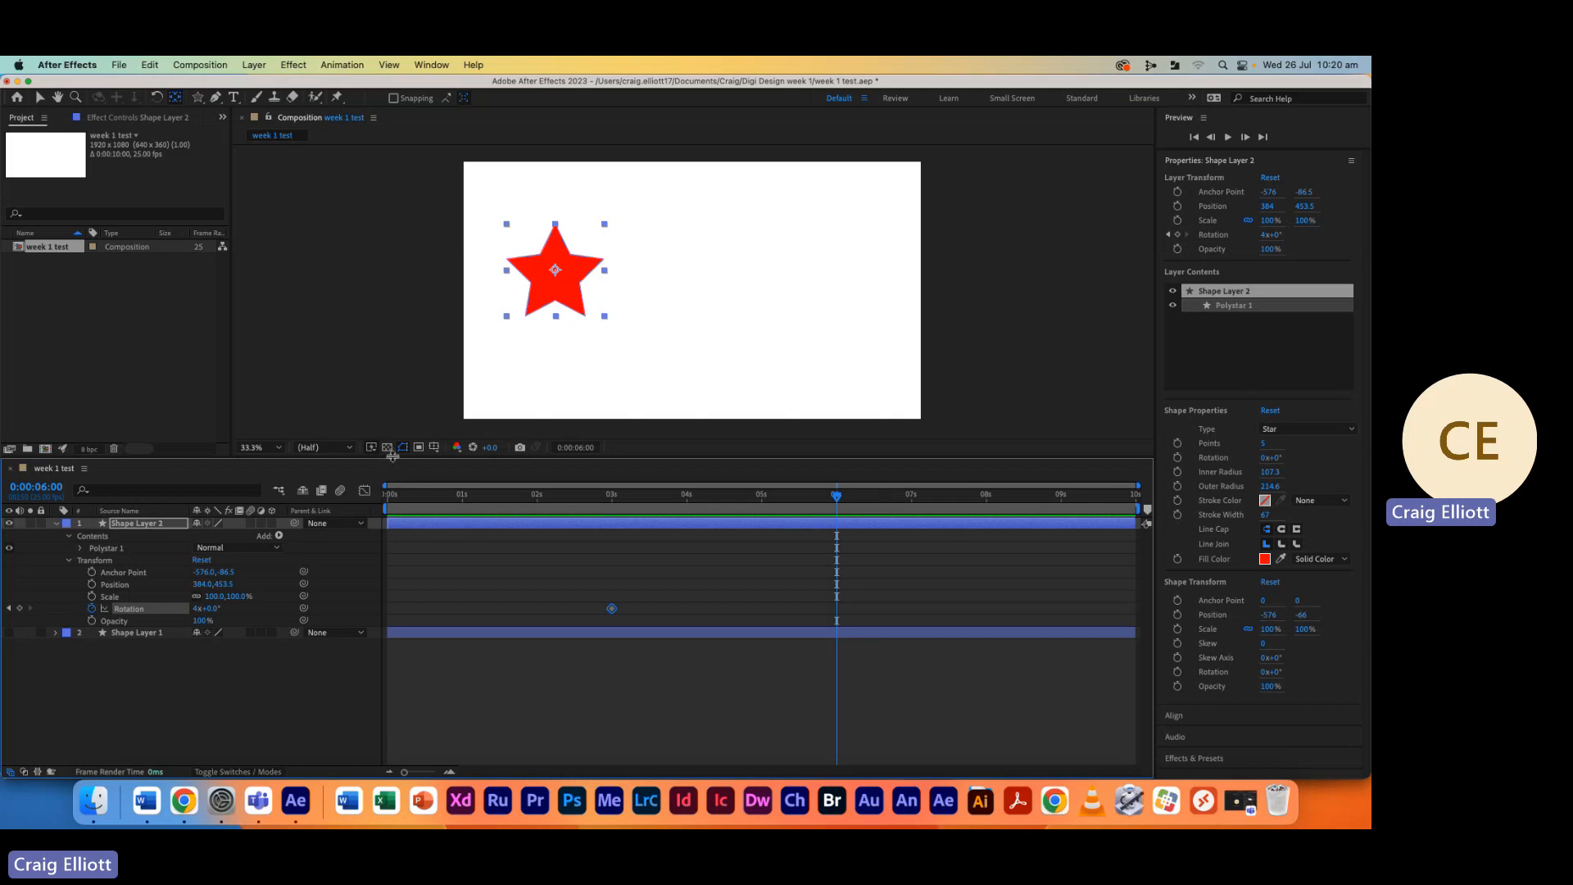
Enlarge the timeline area and try a second Rotation keyframe on the star layer at 0:00:06:00
{"action": "left_click_drag", "start_coordinate": [393, 455], "coordinate": [392, 376]}
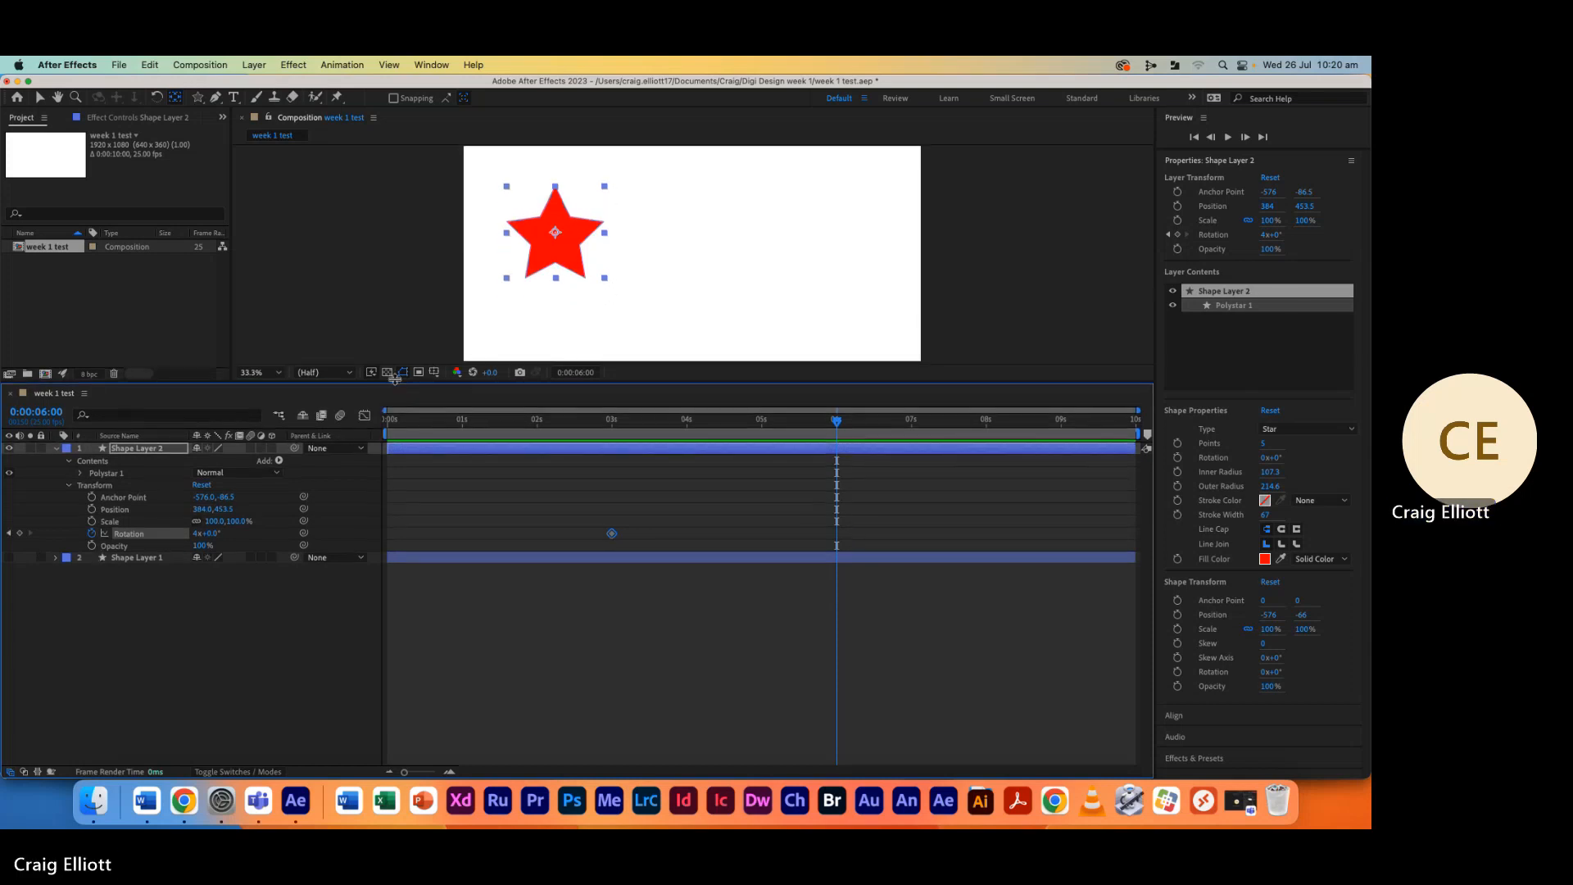
{"action": "left_click", "coordinate": [21, 528]}
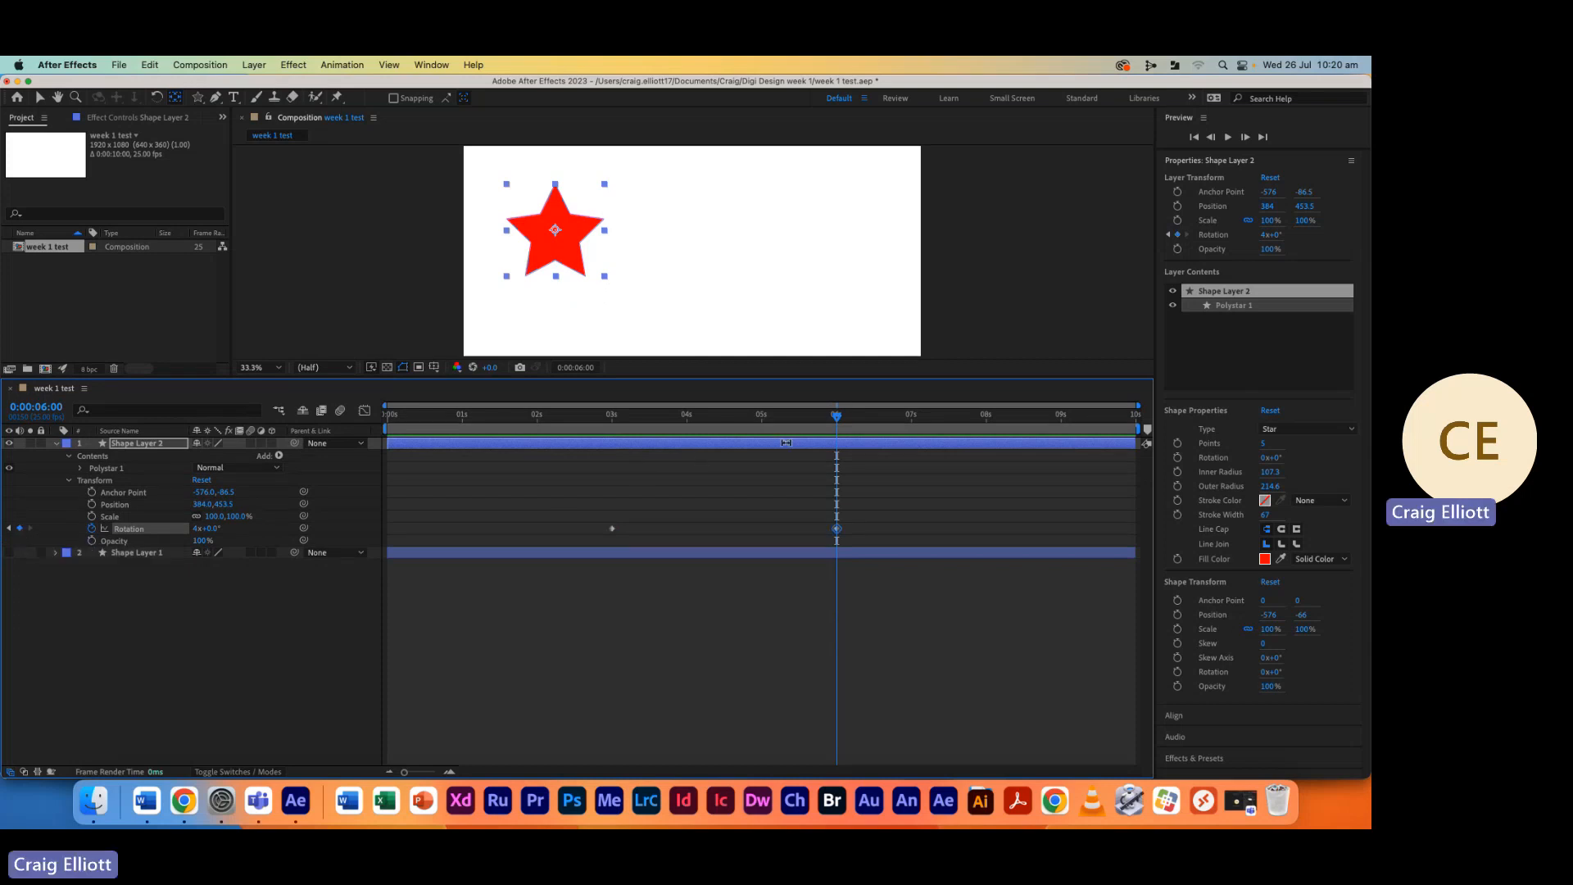
{"action": "left_click_drag", "start_coordinate": [836, 419], "coordinate": [613, 425]}
{"action": "key", "text": "k"}
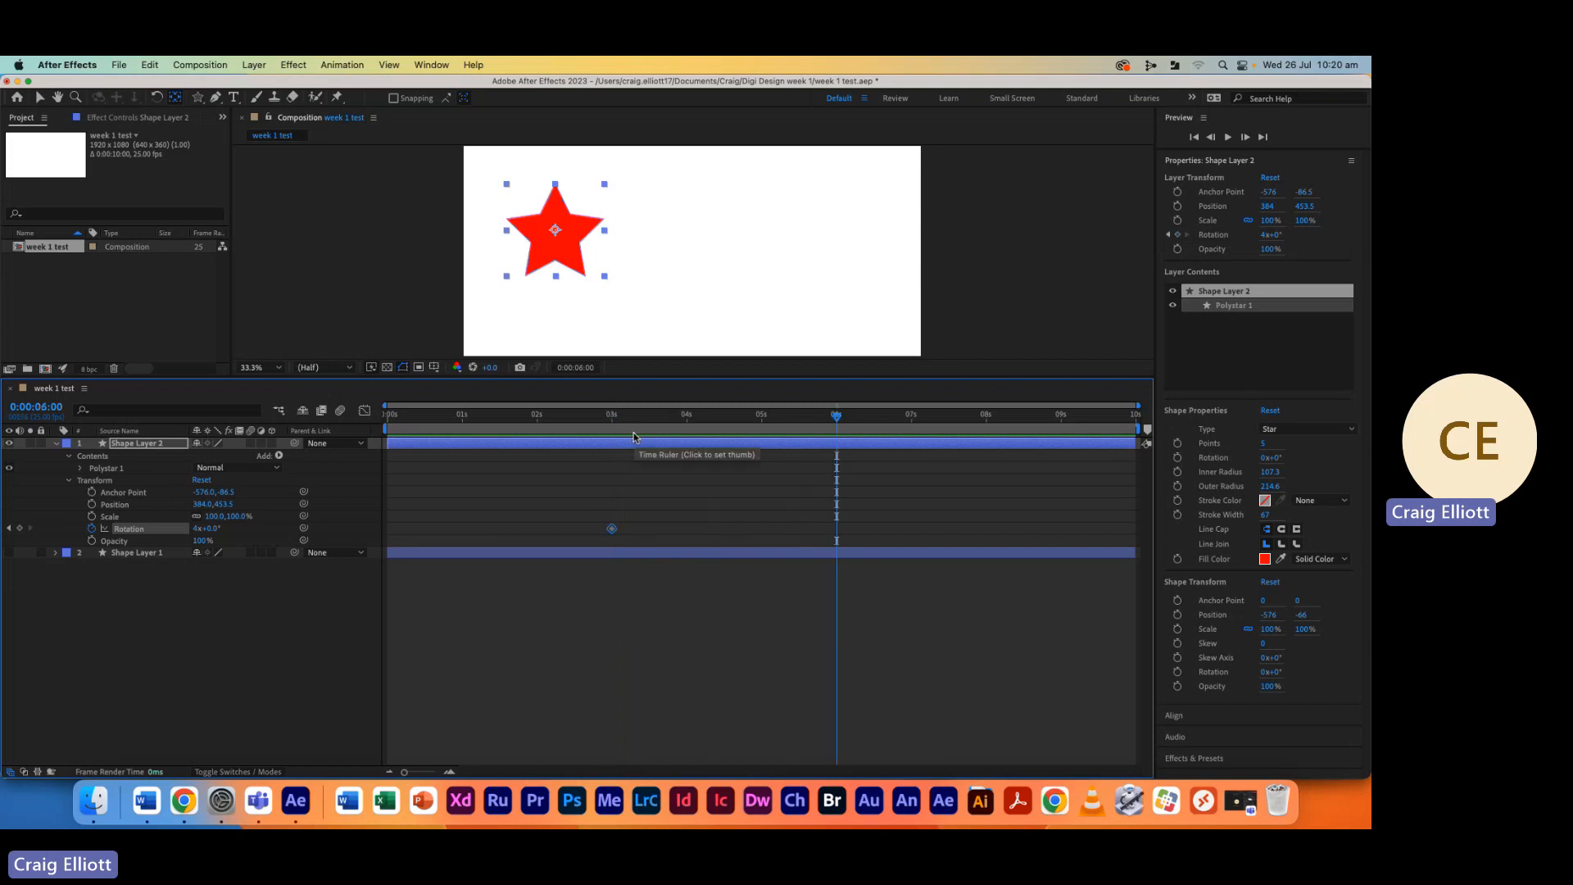
Replace the star layer's Rotation keyframes with a single keyframe at 0:00:03:00 set to 0x+0.0°
{"action": "key", "text": "j"}
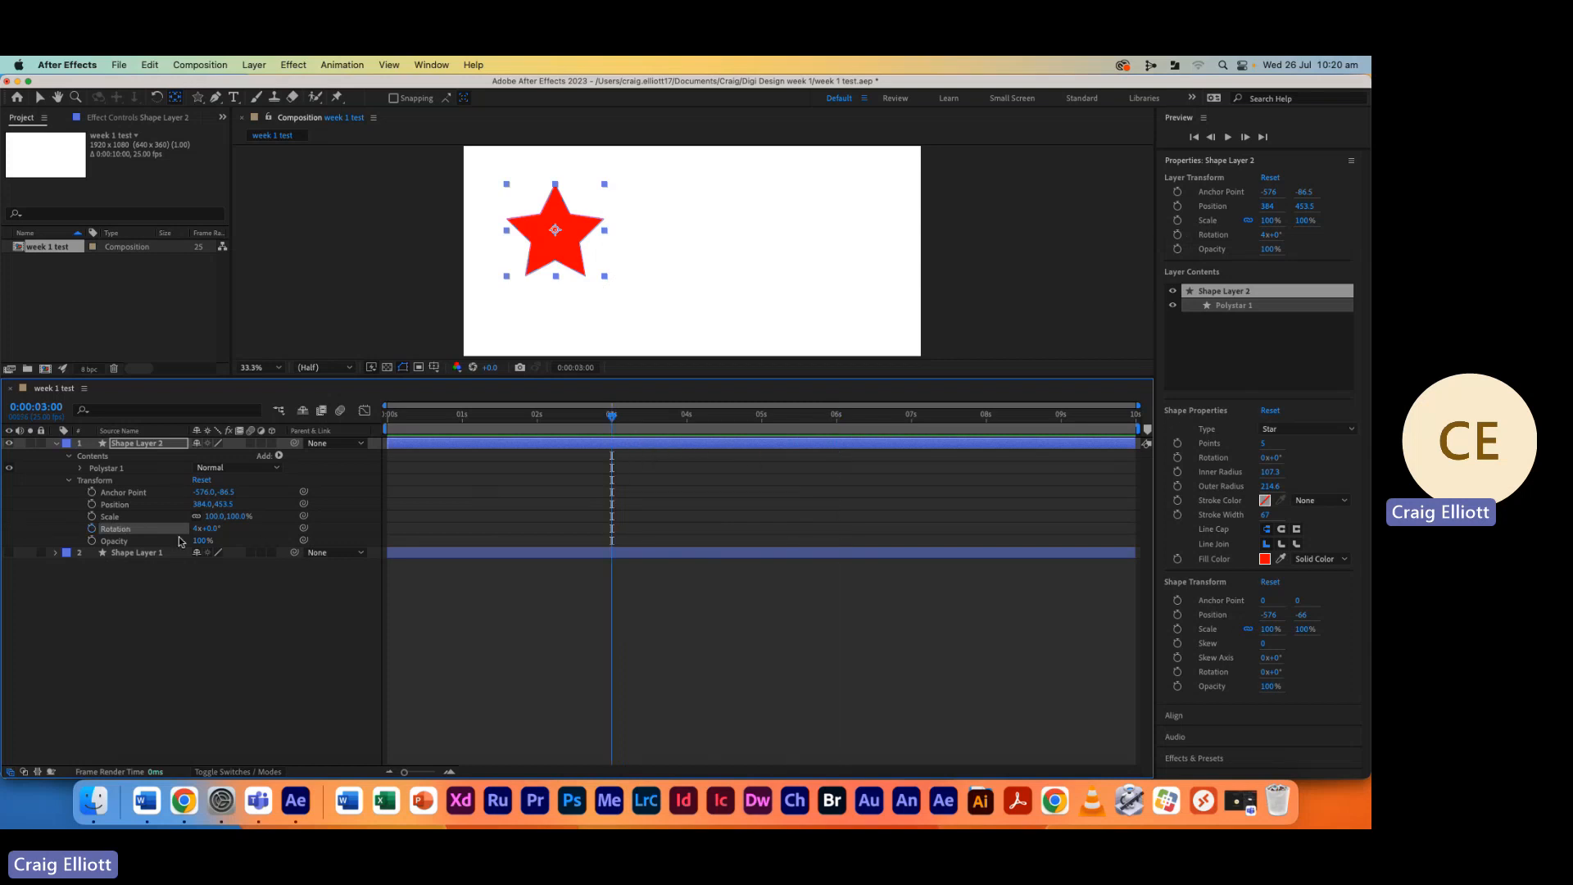
{"action": "left_click", "coordinate": [92, 528]}
{"action": "left_click", "coordinate": [91, 529]}
{"action": "left_click", "coordinate": [197, 528]}
{"action": "type", "text": "4"}
{"action": "key", "text": "Tab"}
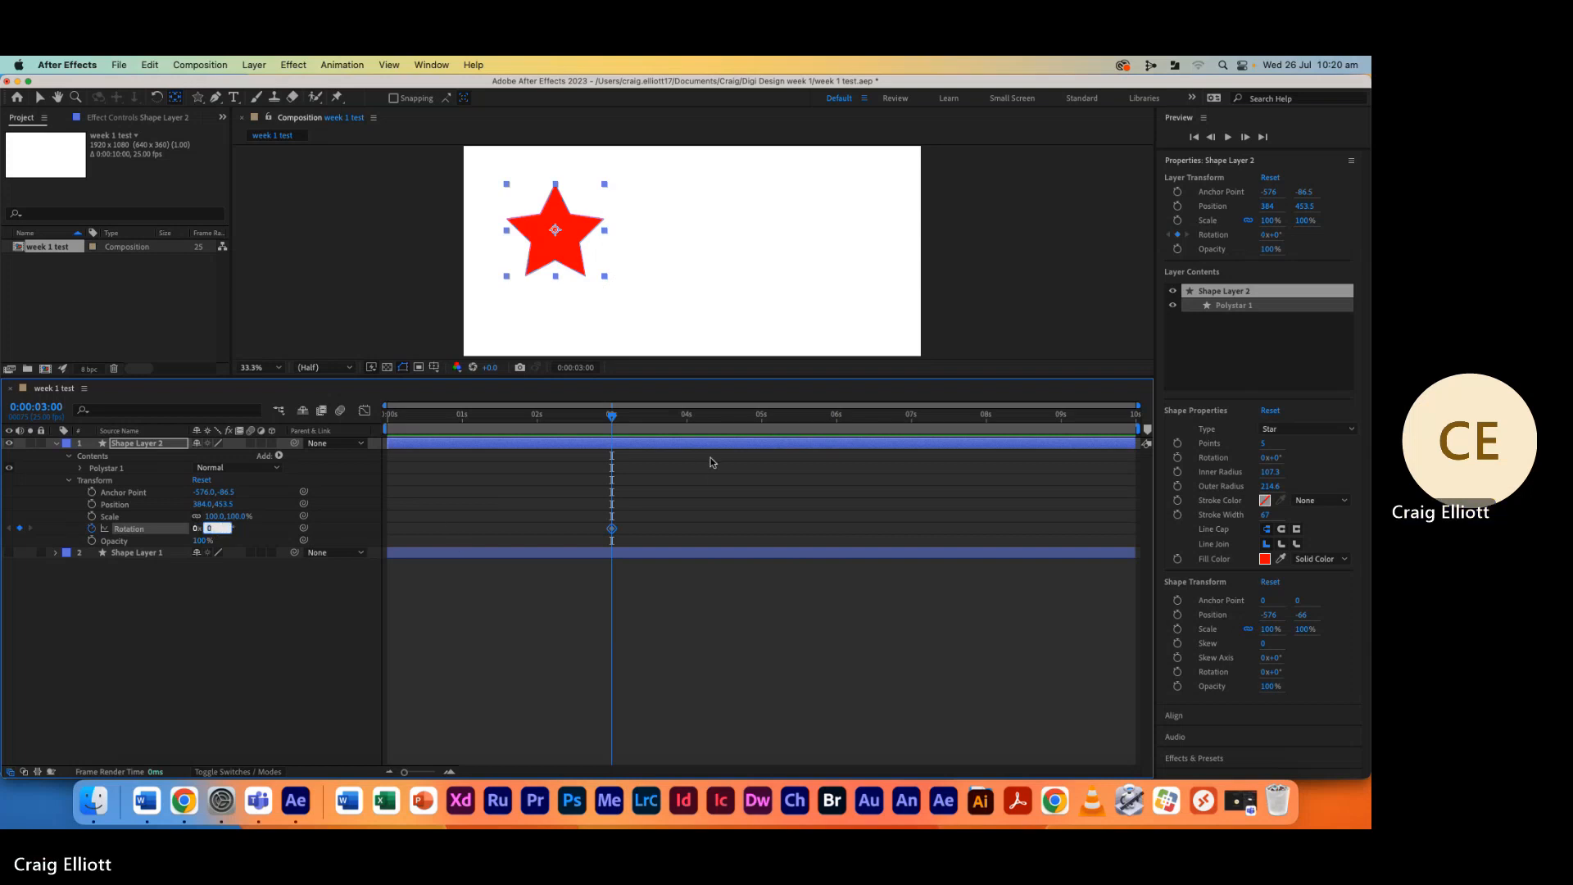
Move the current time to 0:00:06:00 and keyframe the star layer's Rotation at 4x+0.0°
{"action": "left_click_drag", "start_coordinate": [611, 414], "coordinate": [835, 437]}
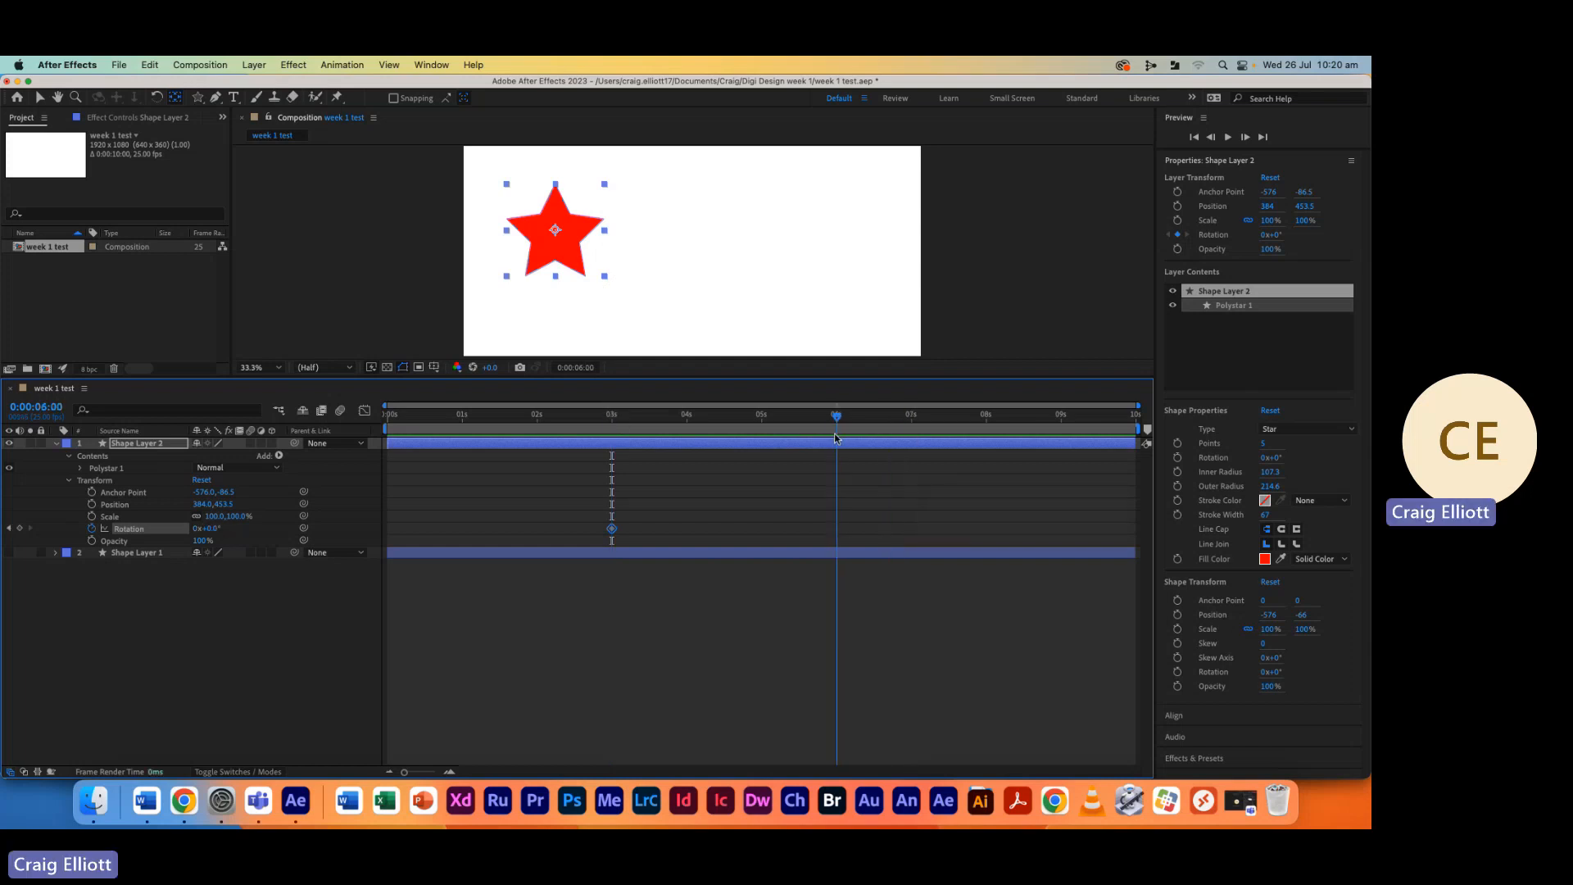
{"action": "left_click", "coordinate": [197, 529]}
{"action": "type", "text": "4"}
{"action": "key", "text": "Tab"}
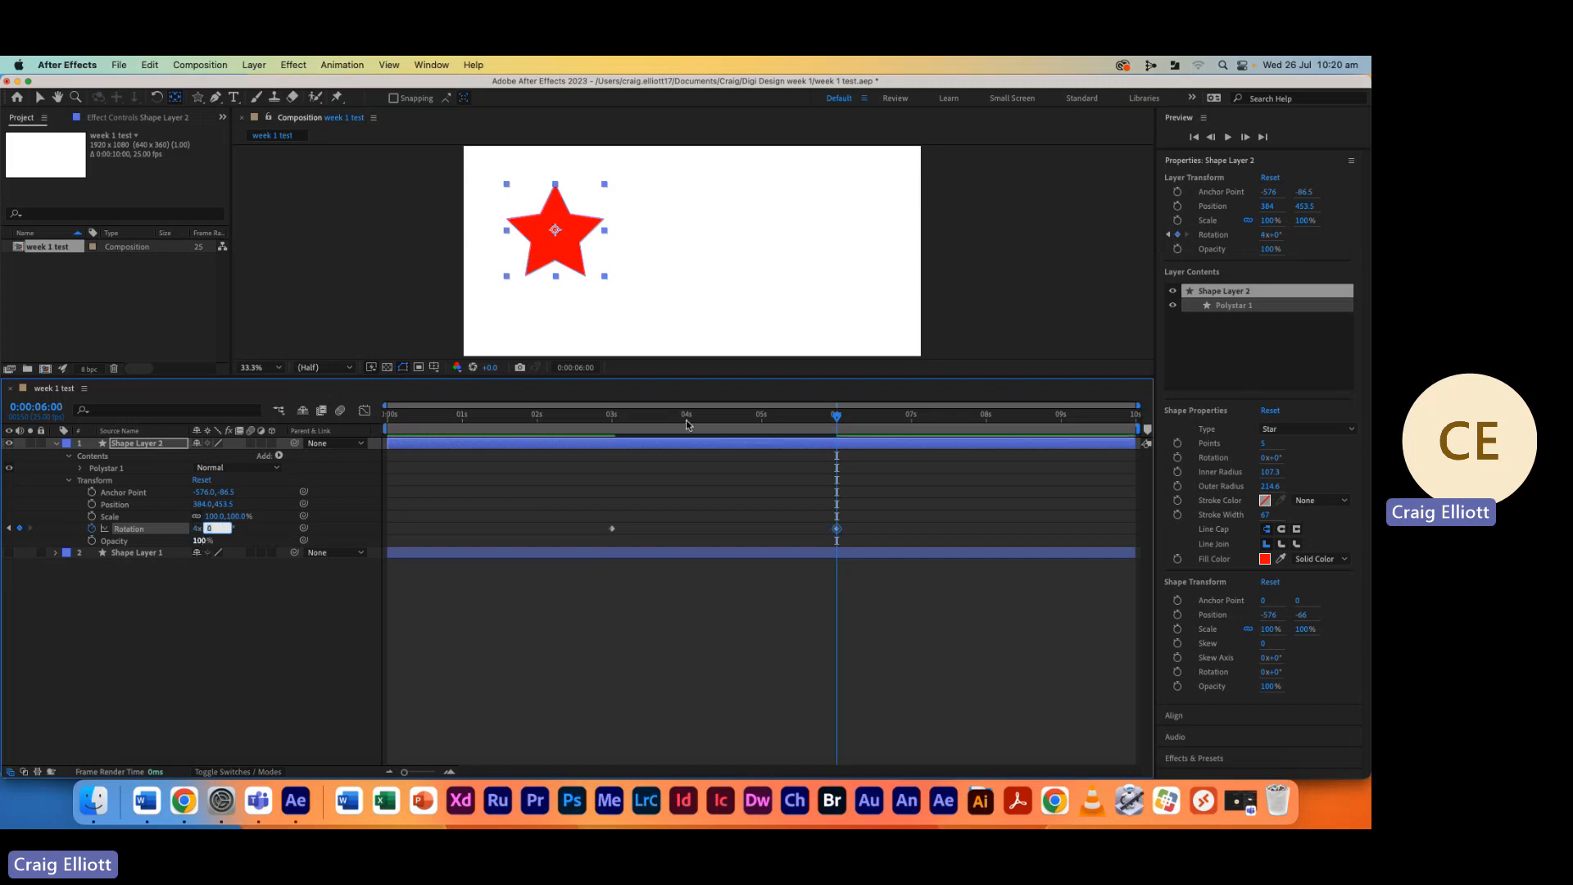
Preview the star's spin from 0:00:01:21 and again from the start of the composition, and return the current time to 0:00:00:00
{"action": "left_click_drag", "start_coordinate": [836, 417], "coordinate": [525, 420]}
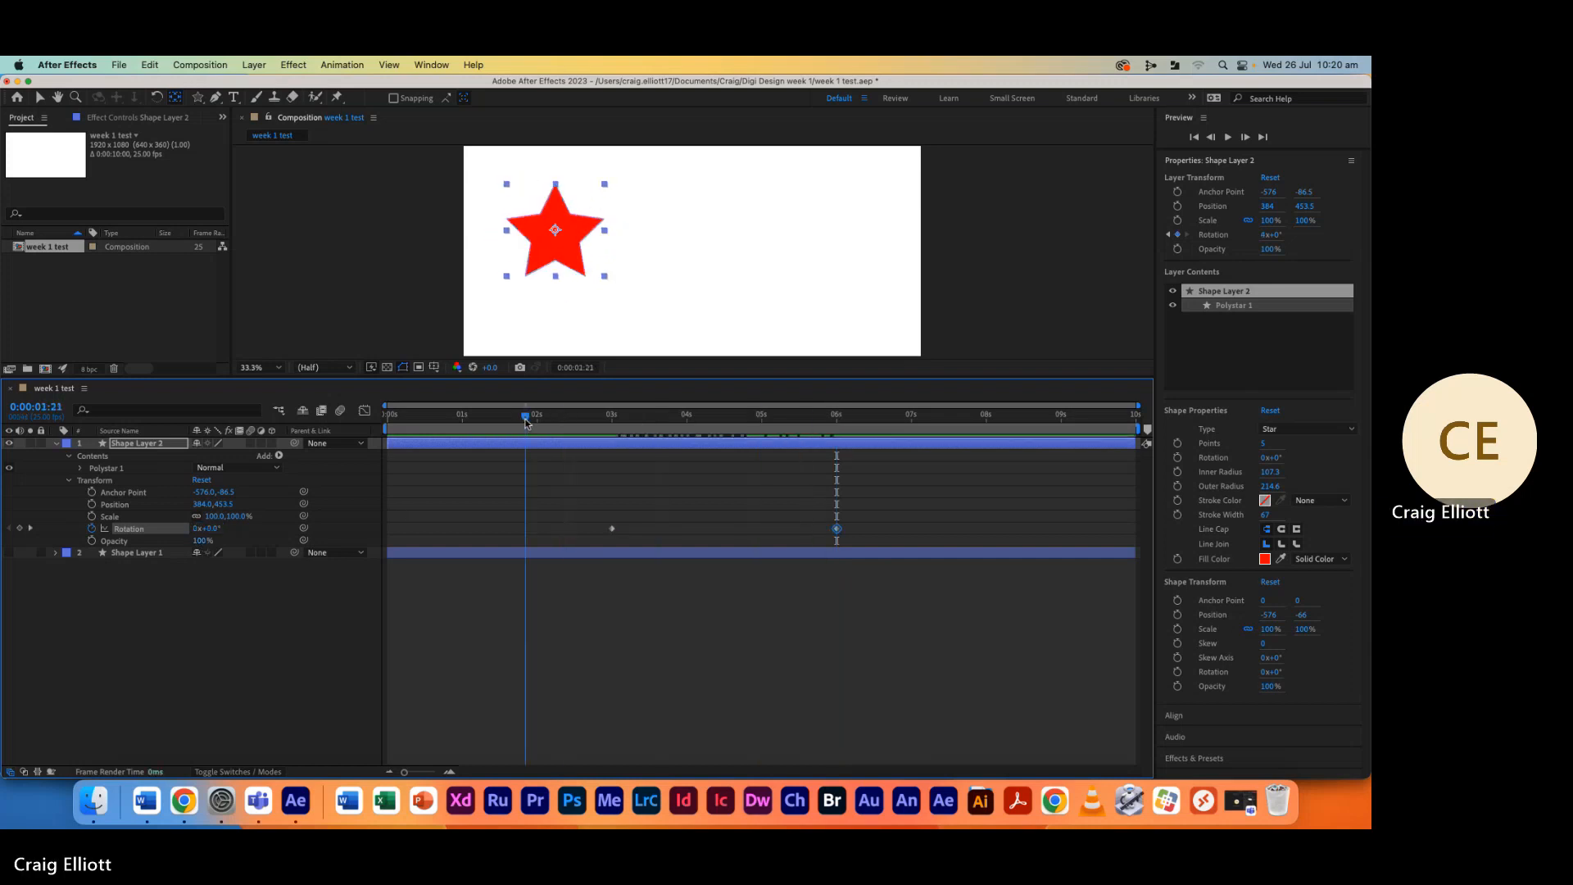
{"action": "key", "text": "space"}
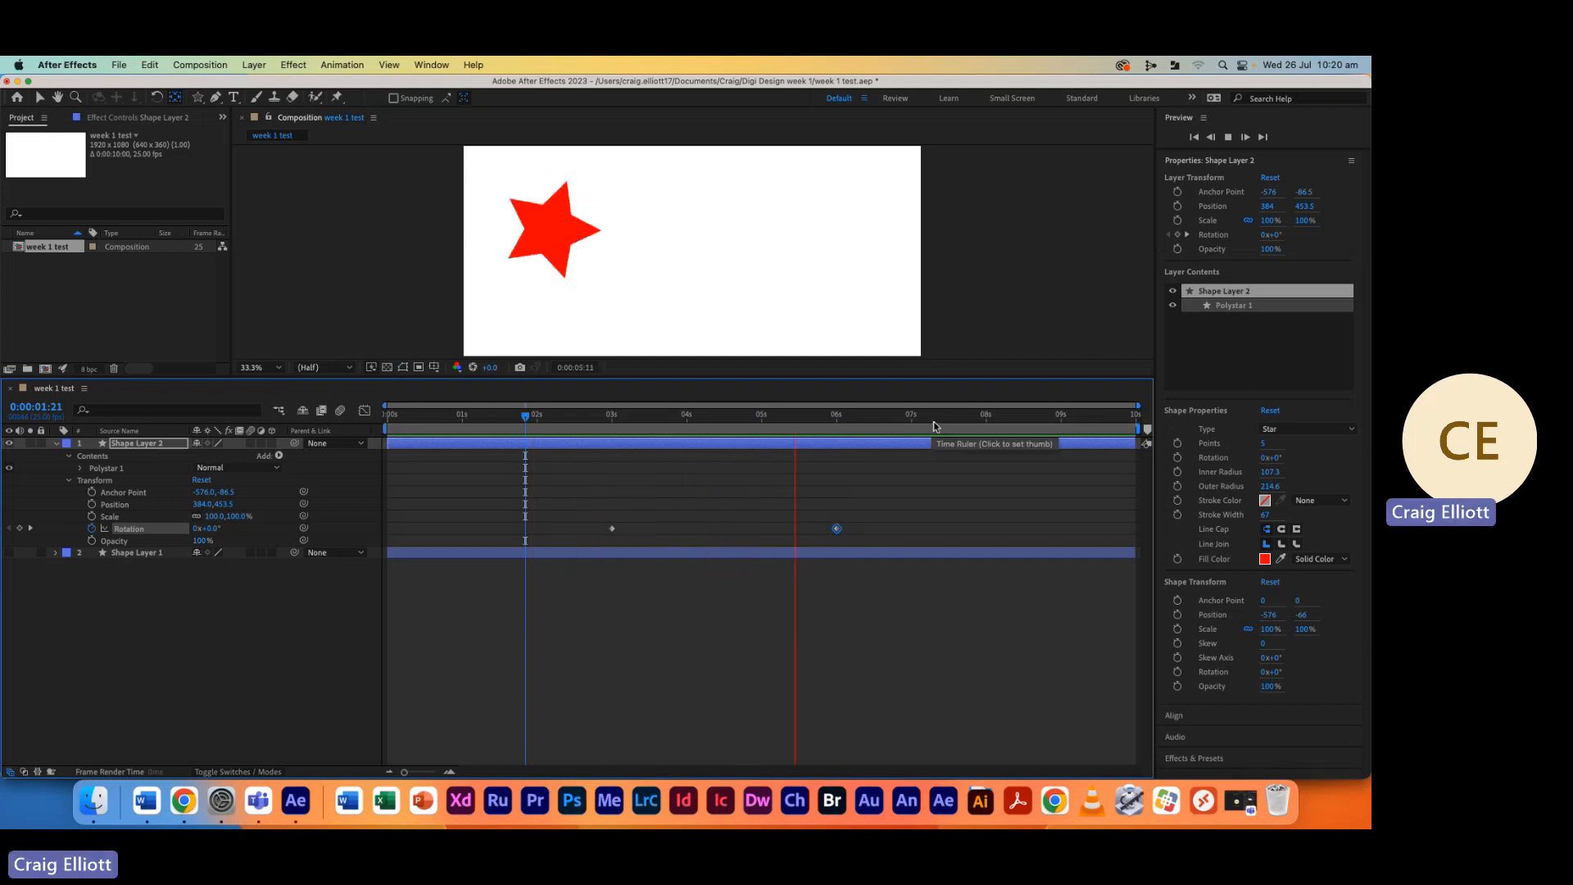
{"action": "key", "text": "space"}
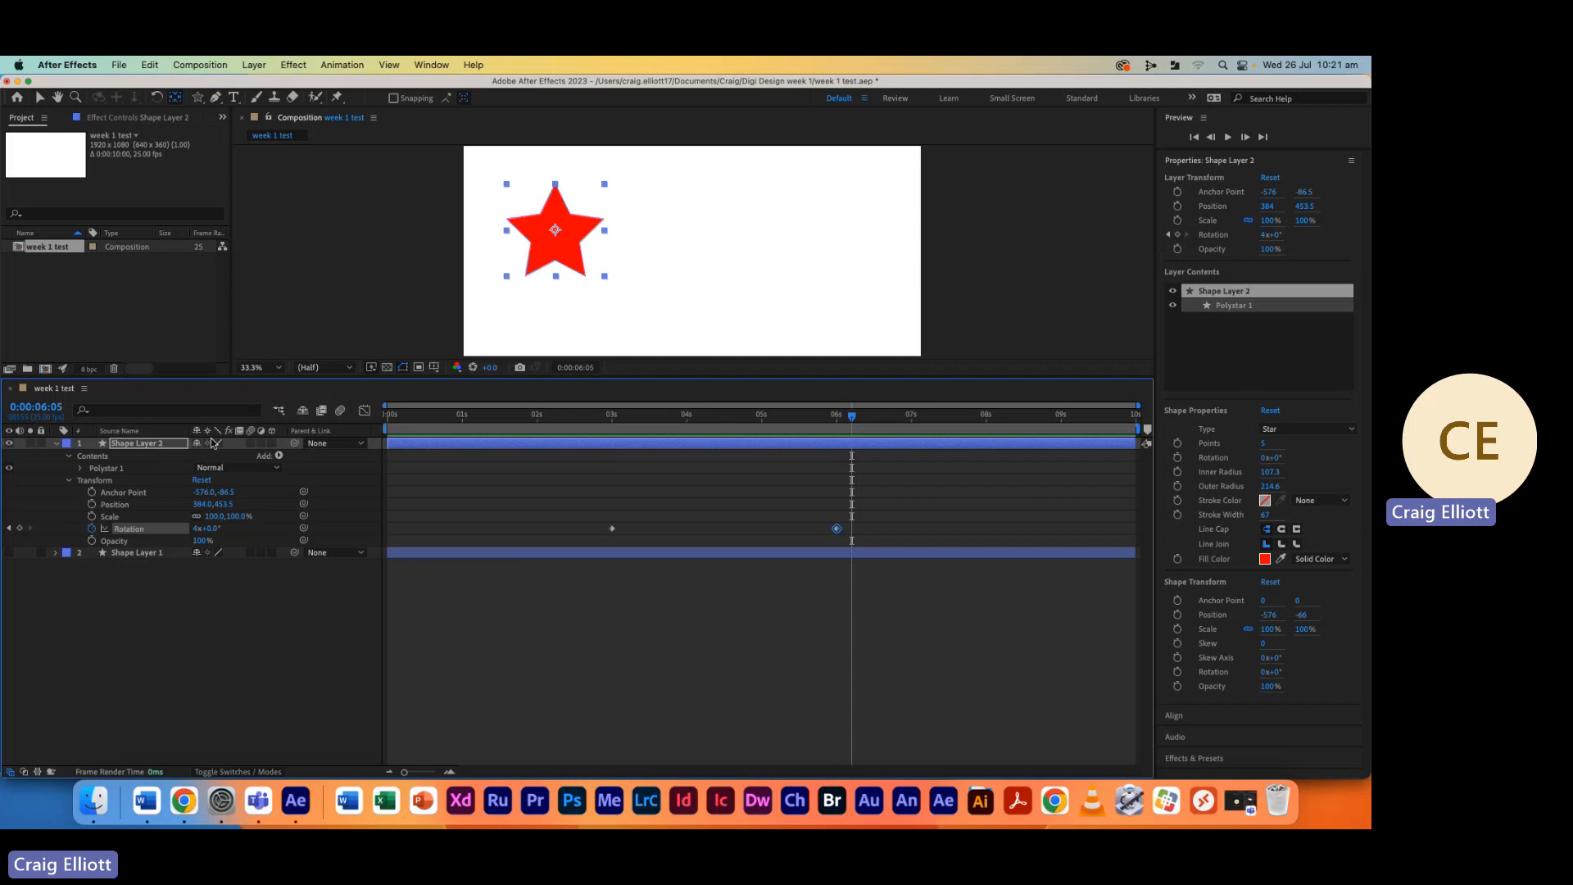
{"action": "left_click_drag", "start_coordinate": [855, 420], "coordinate": [387, 419]}
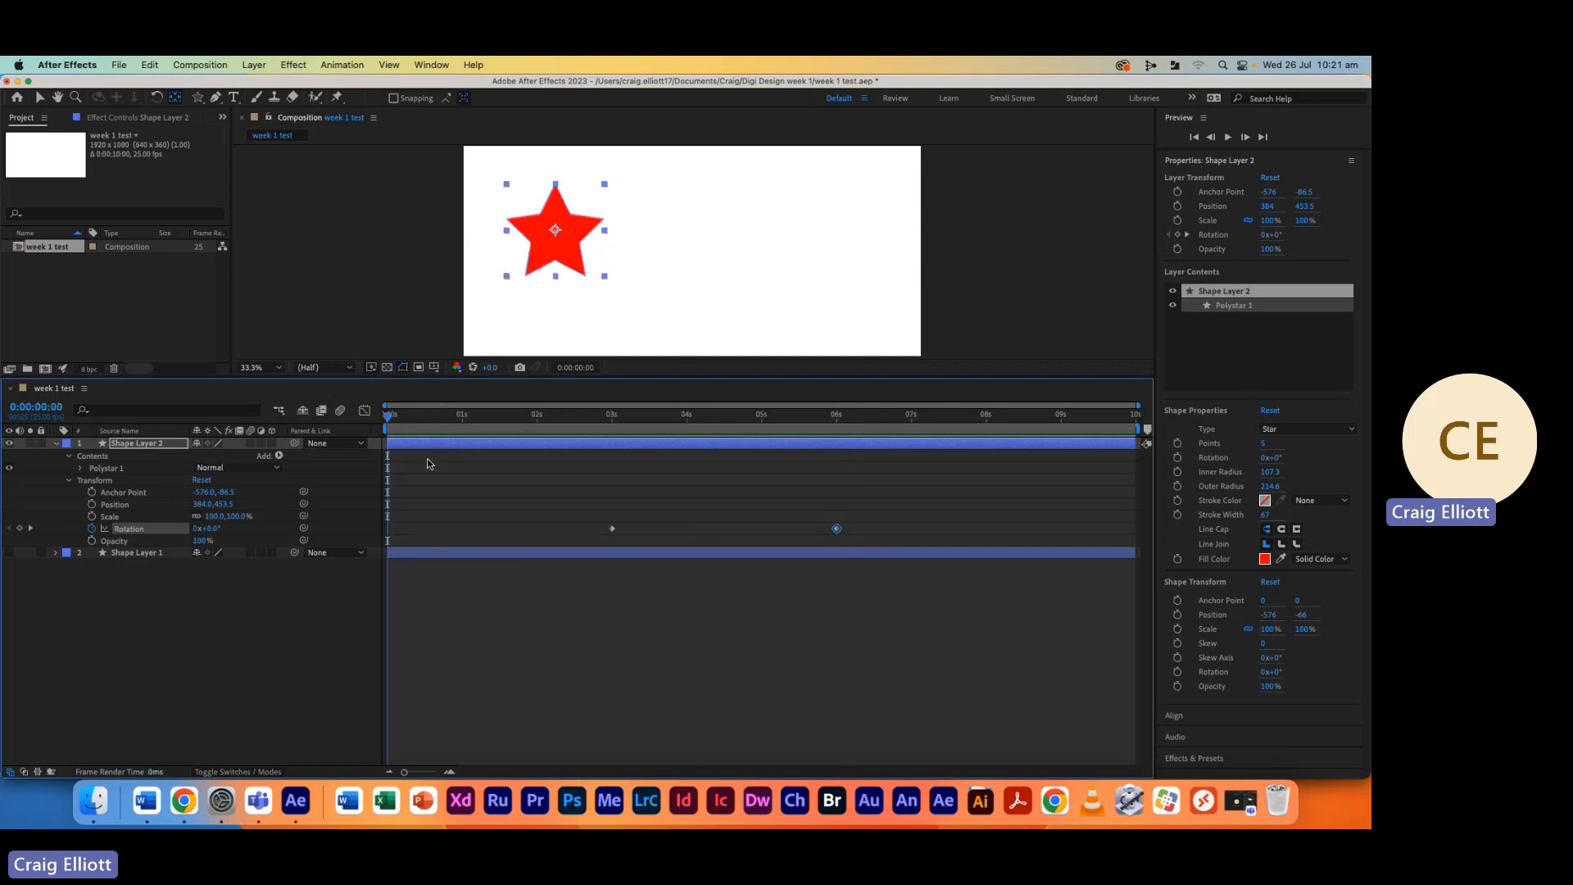
{"action": "key", "text": "space"}
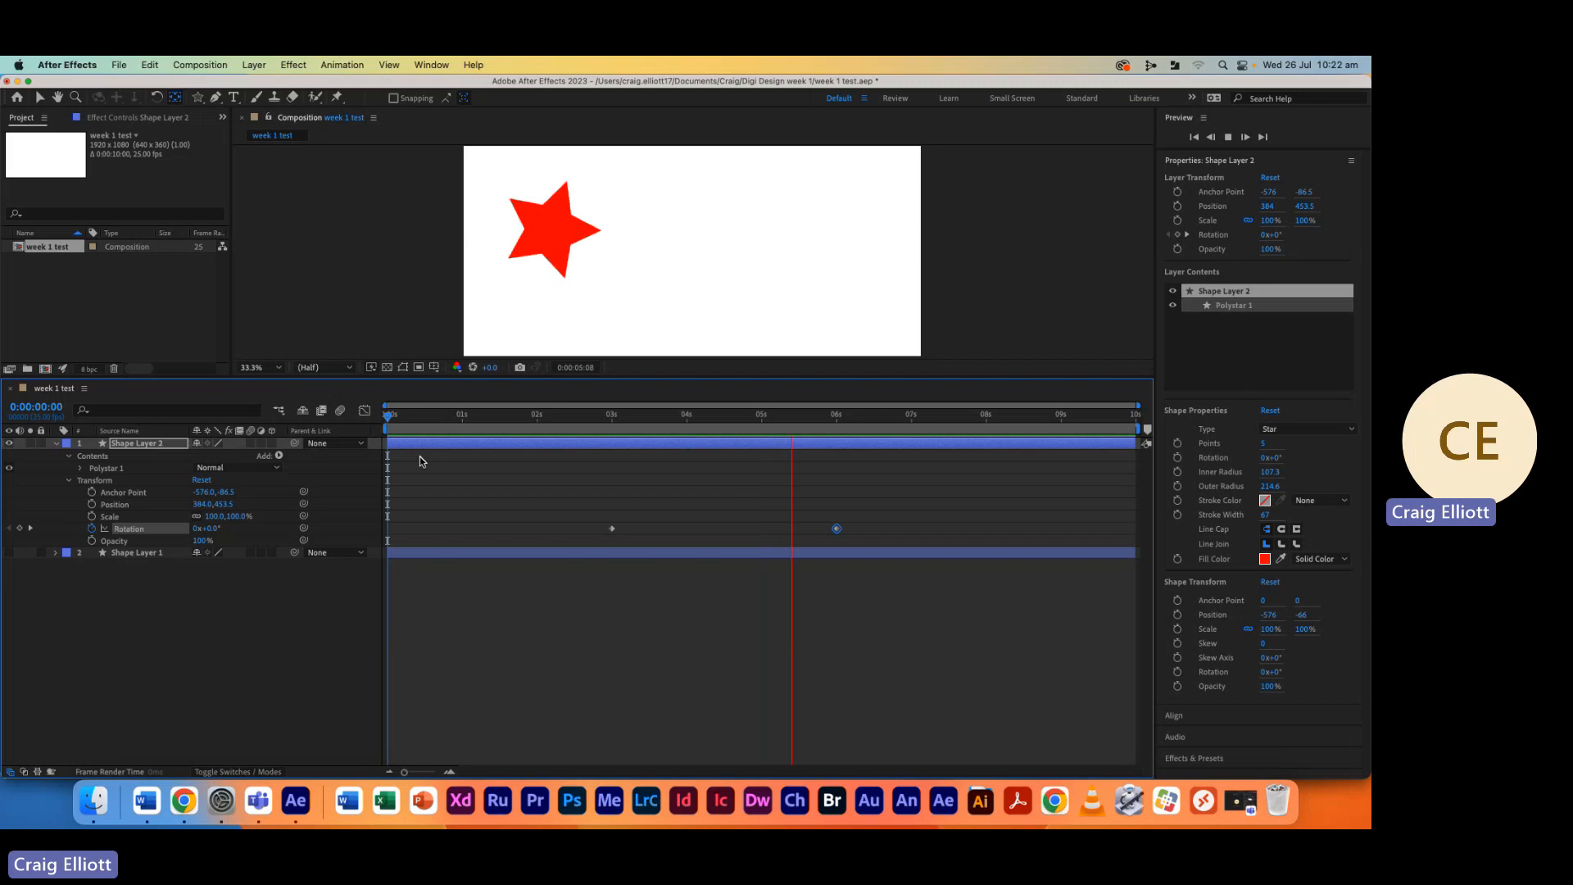
{"action": "key", "text": "space"}
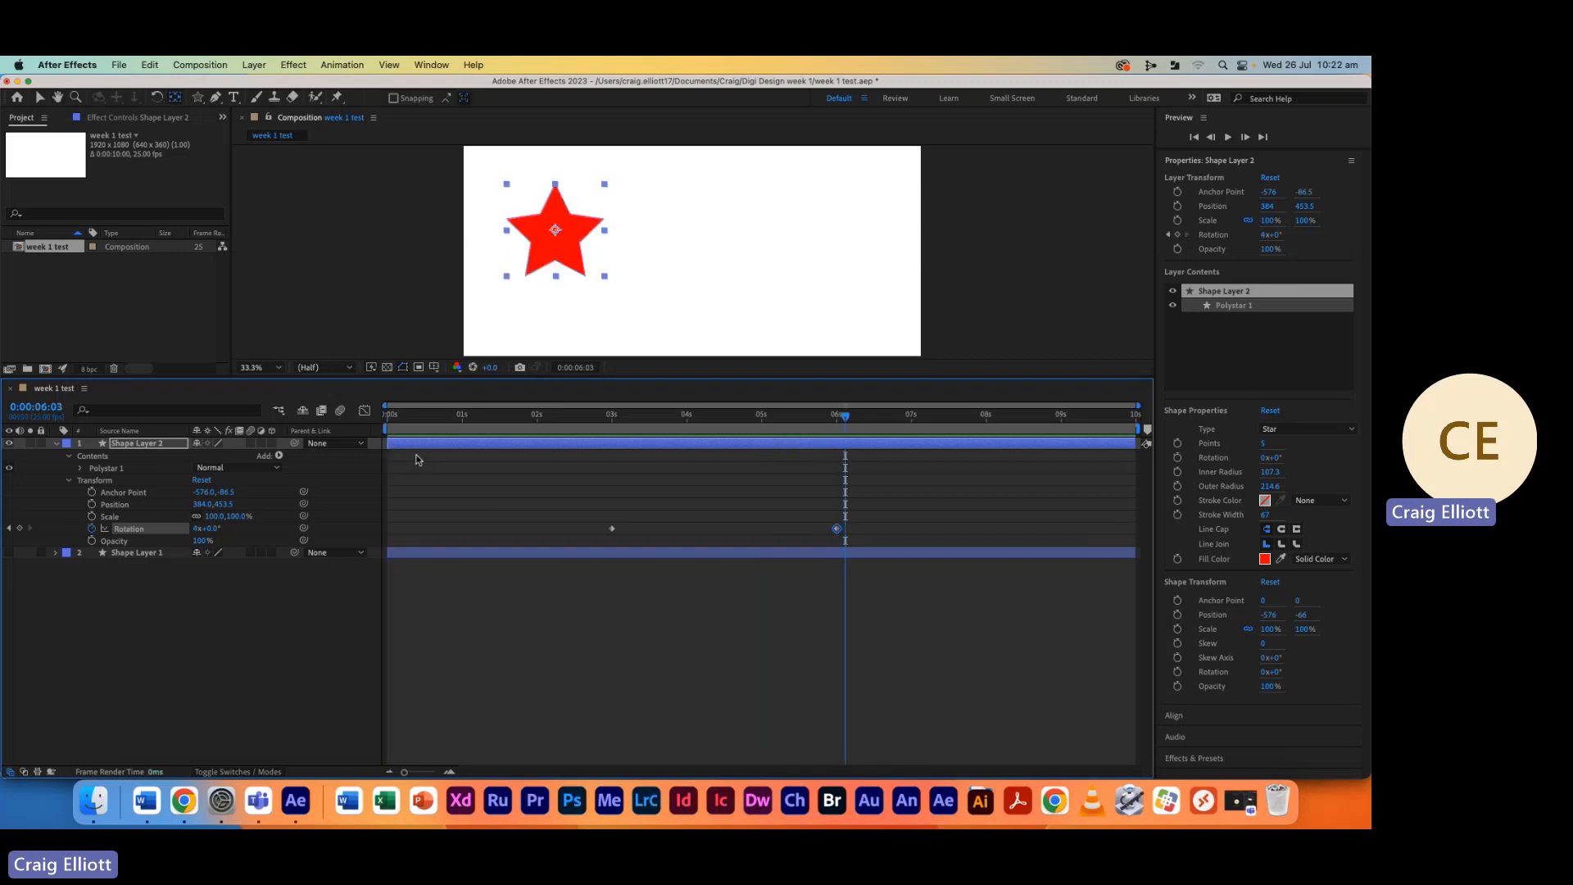
{"action": "left_click_drag", "start_coordinate": [846, 418], "coordinate": [351, 425]}
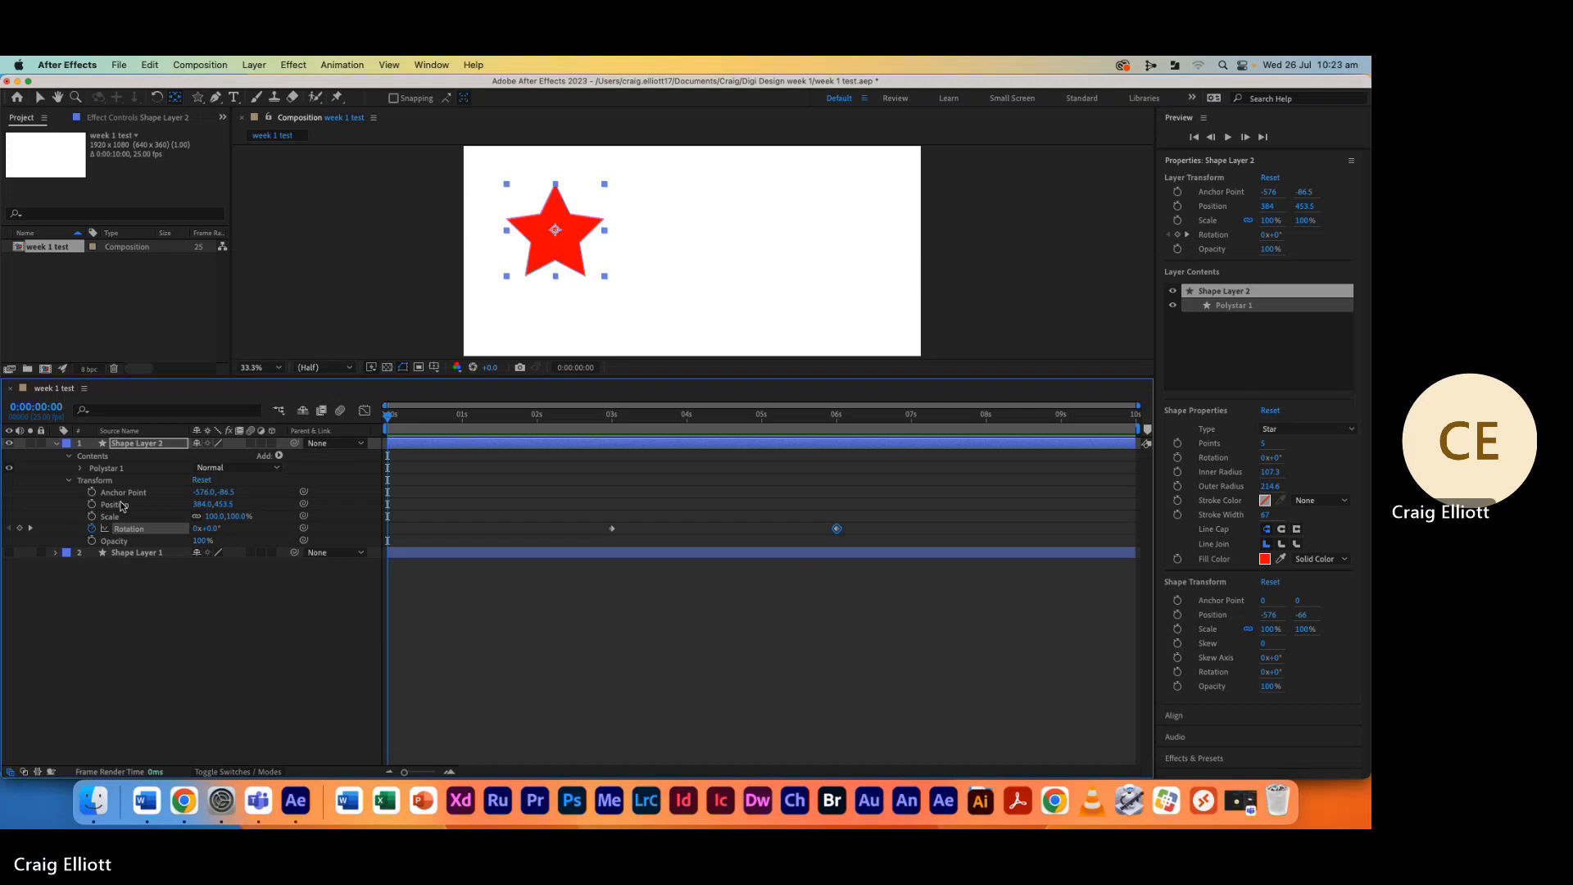
Show the star layer's Position, Scale, Rotation and Opacity properties one at a time, and restore its full property list
{"action": "key", "text": "p"}
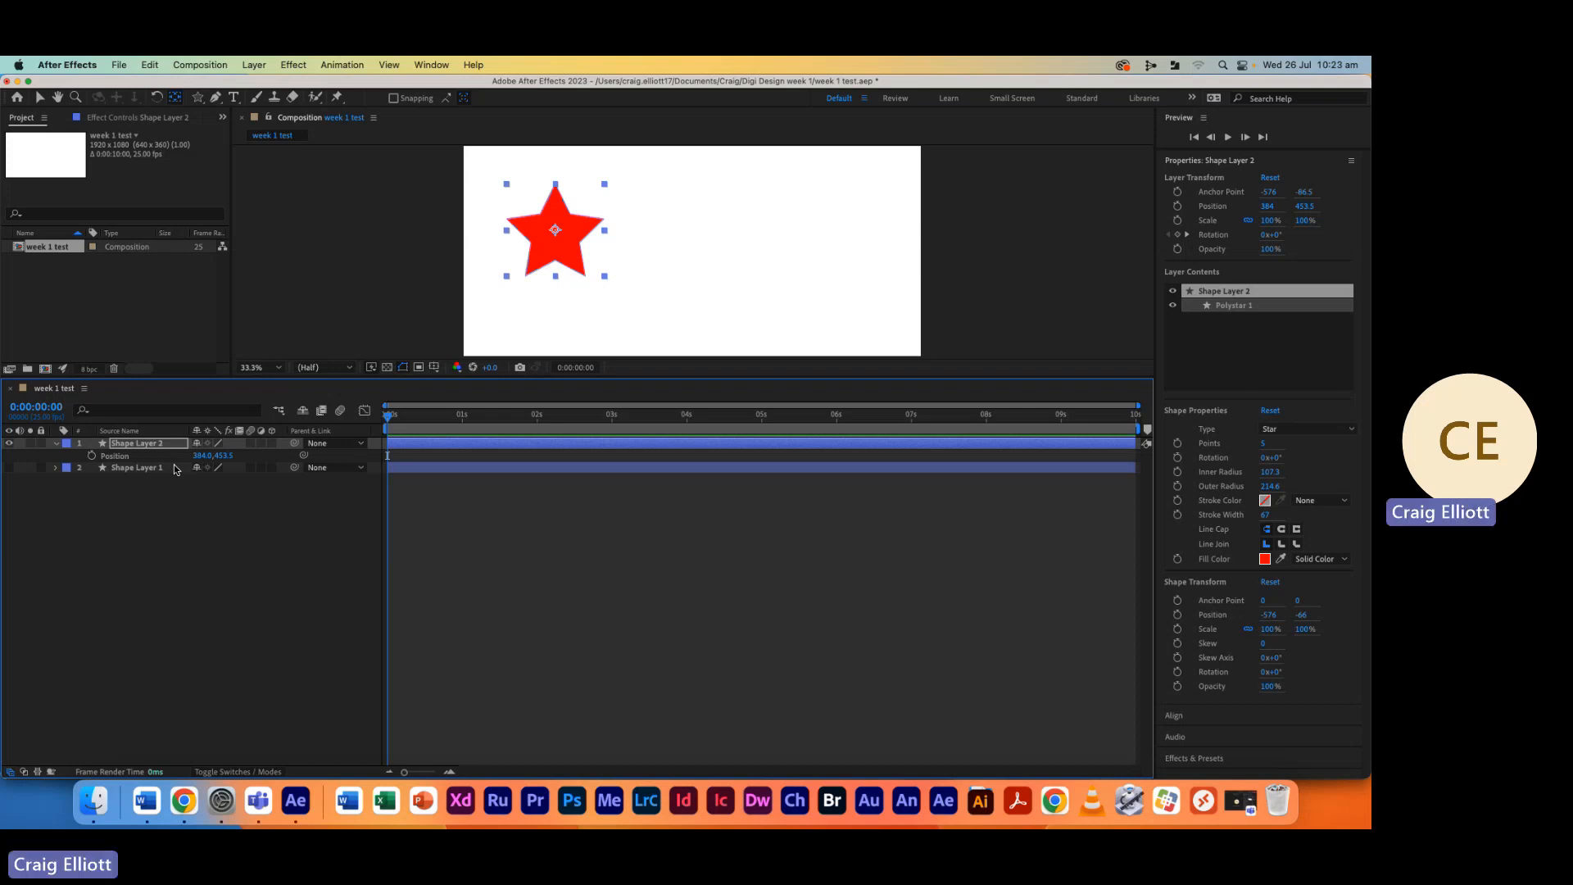
{"action": "key", "text": "s"}
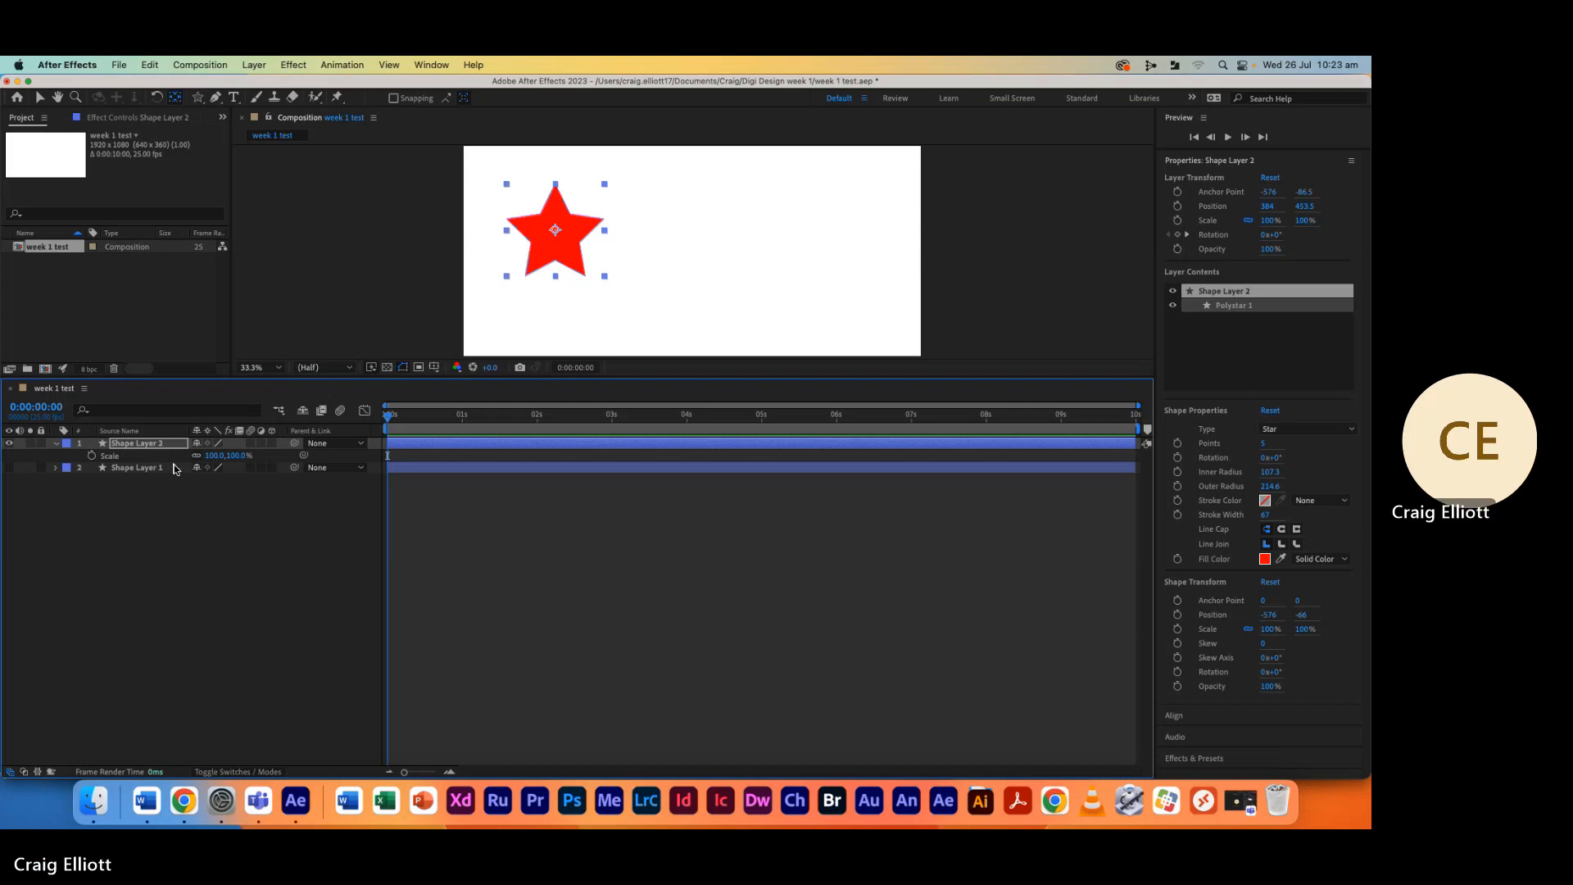
{"action": "key", "text": "r"}
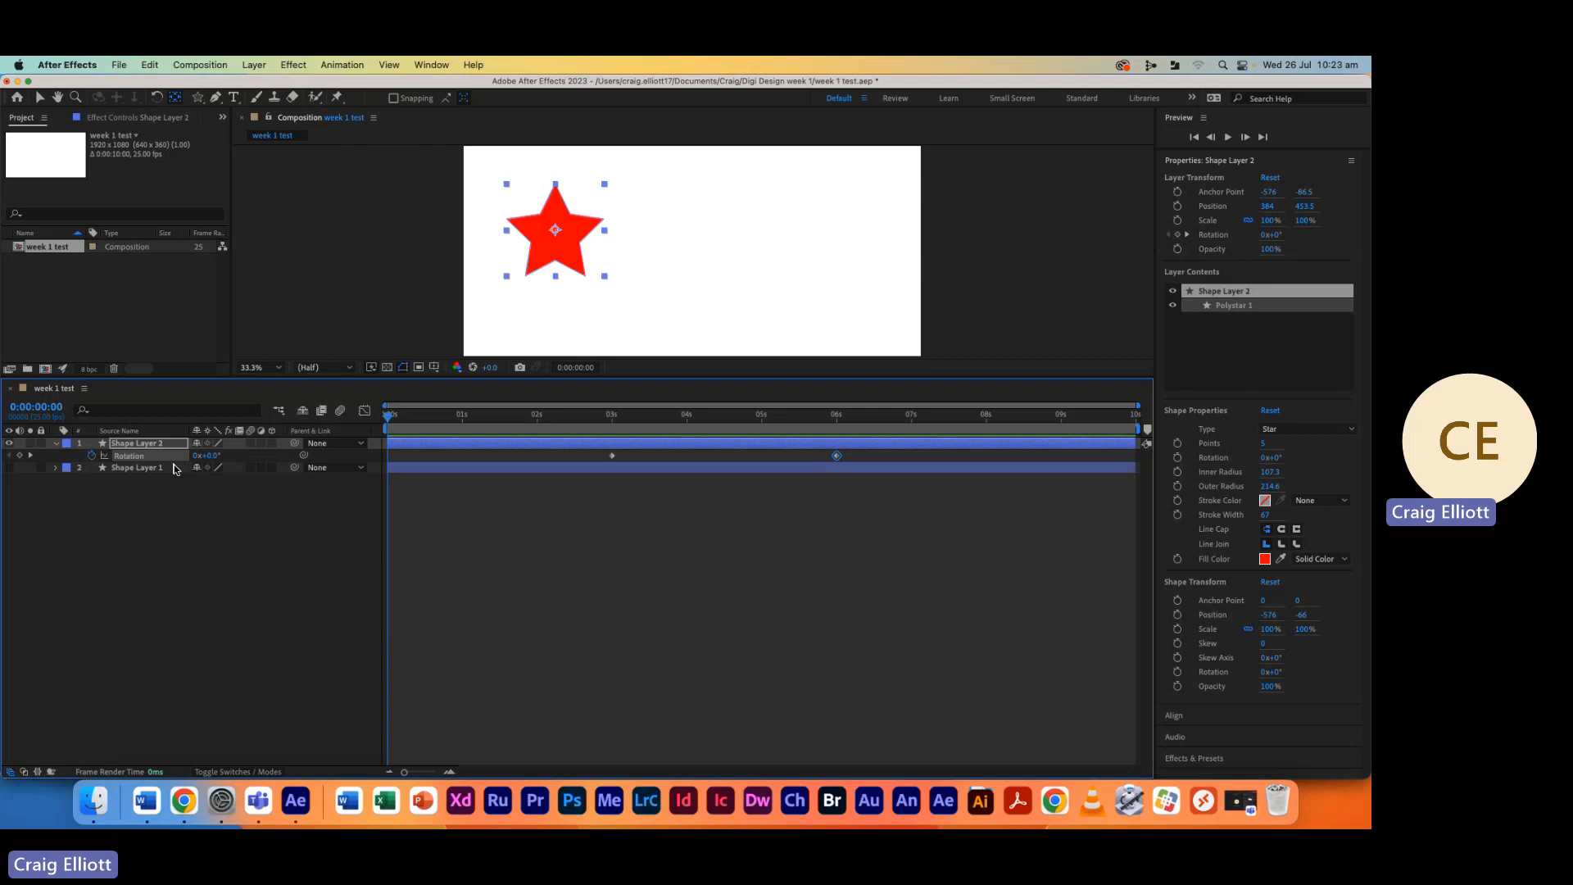
{"action": "key", "text": "End"}
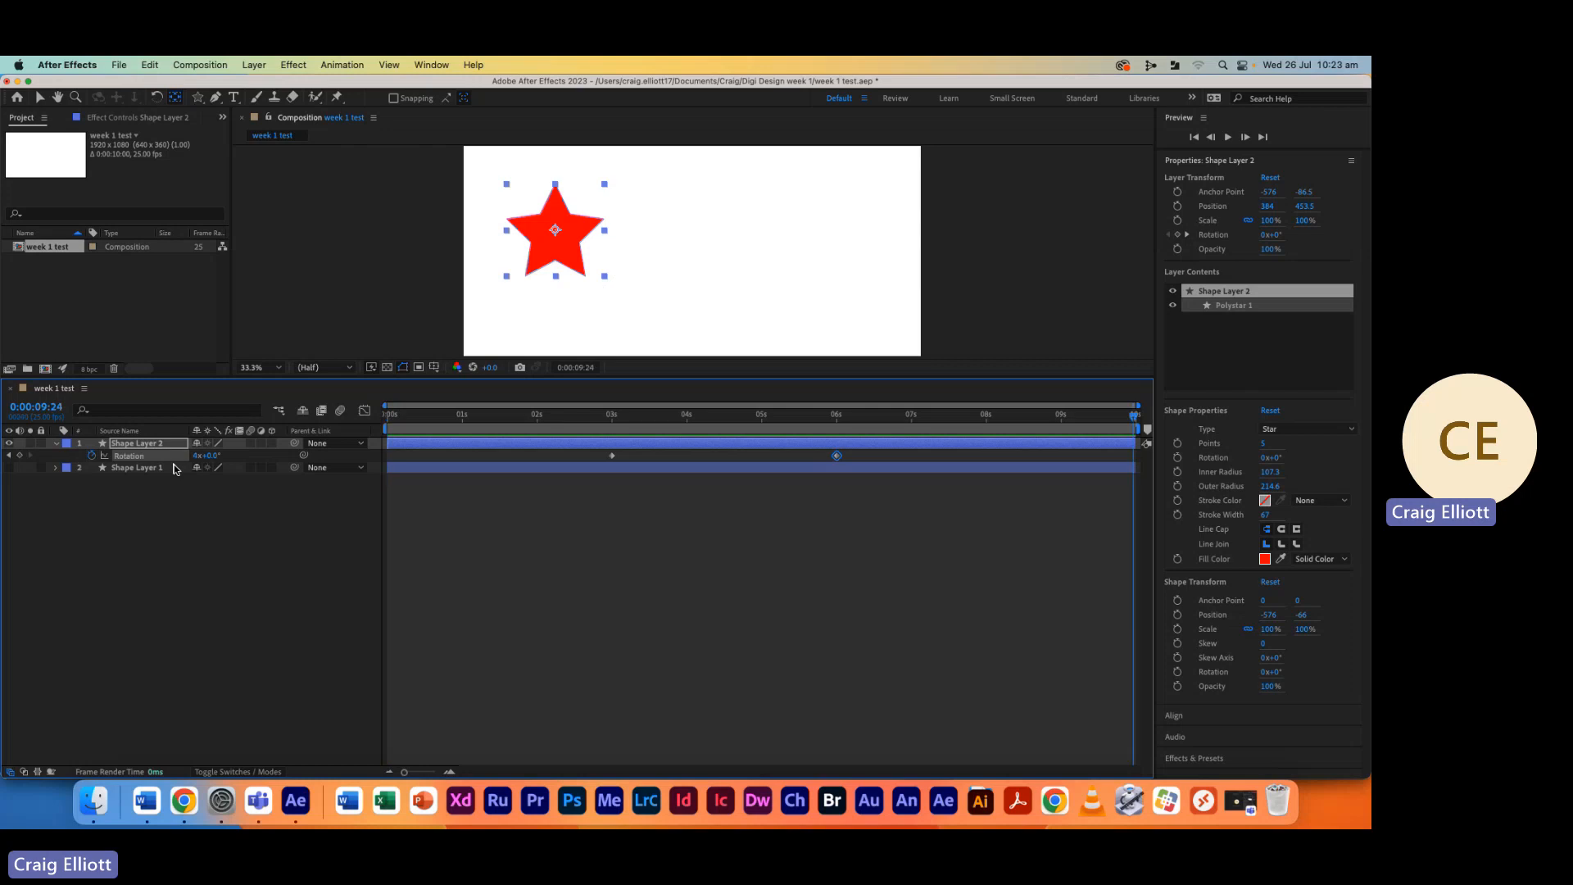
{"action": "left_click", "coordinate": [466, 550]}
{"action": "left_click", "coordinate": [473, 444]}
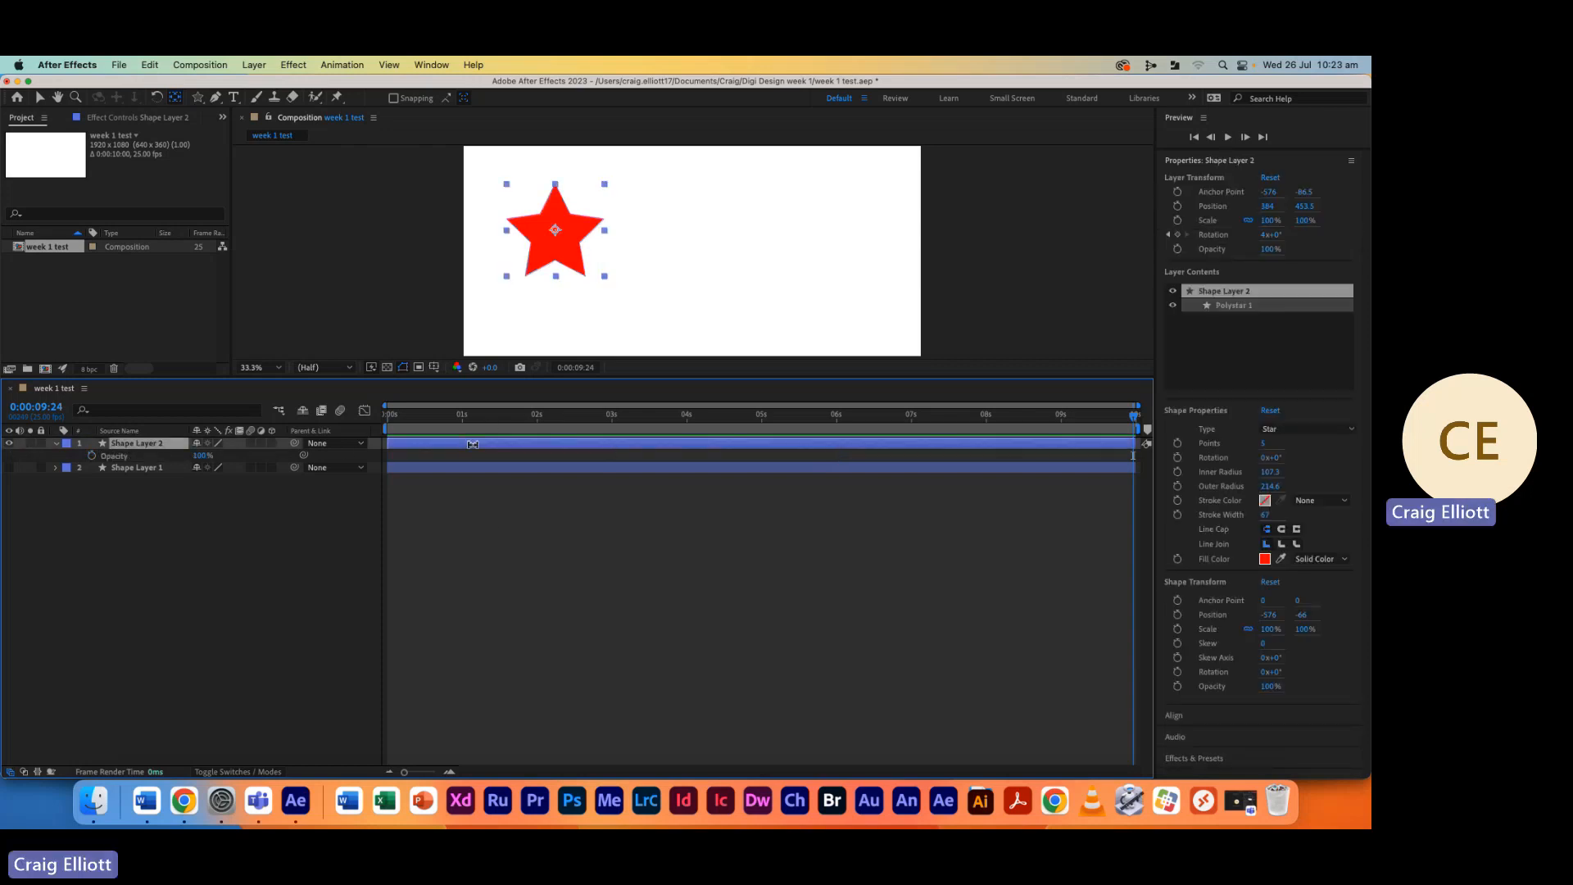
{"action": "key", "text": "t"}
{"action": "left_click", "coordinate": [57, 445]}
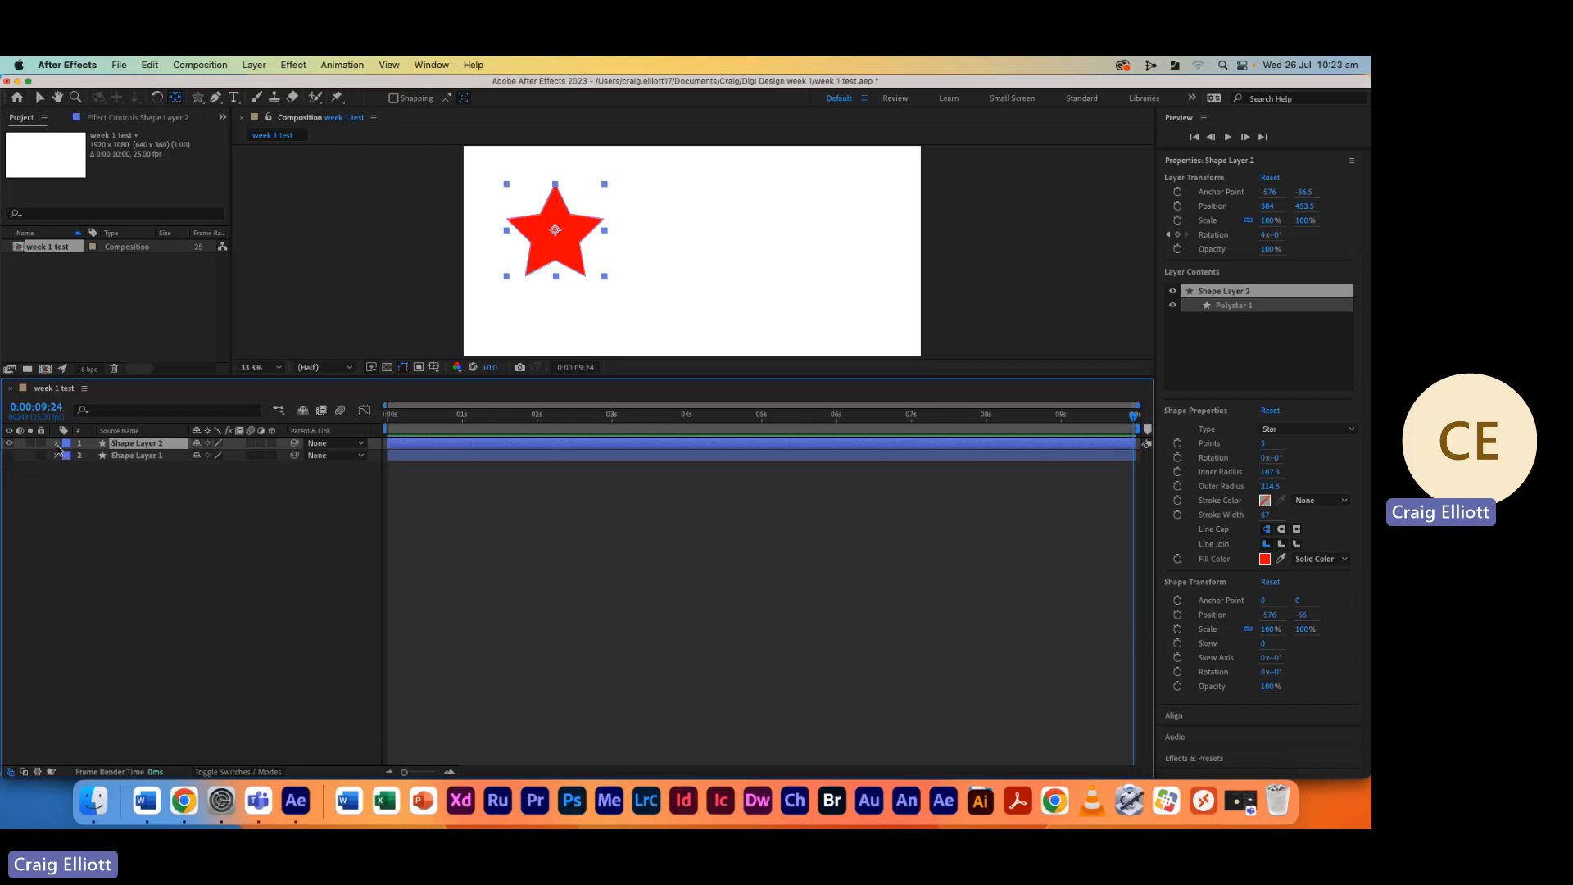
{"action": "left_click", "coordinate": [57, 445]}
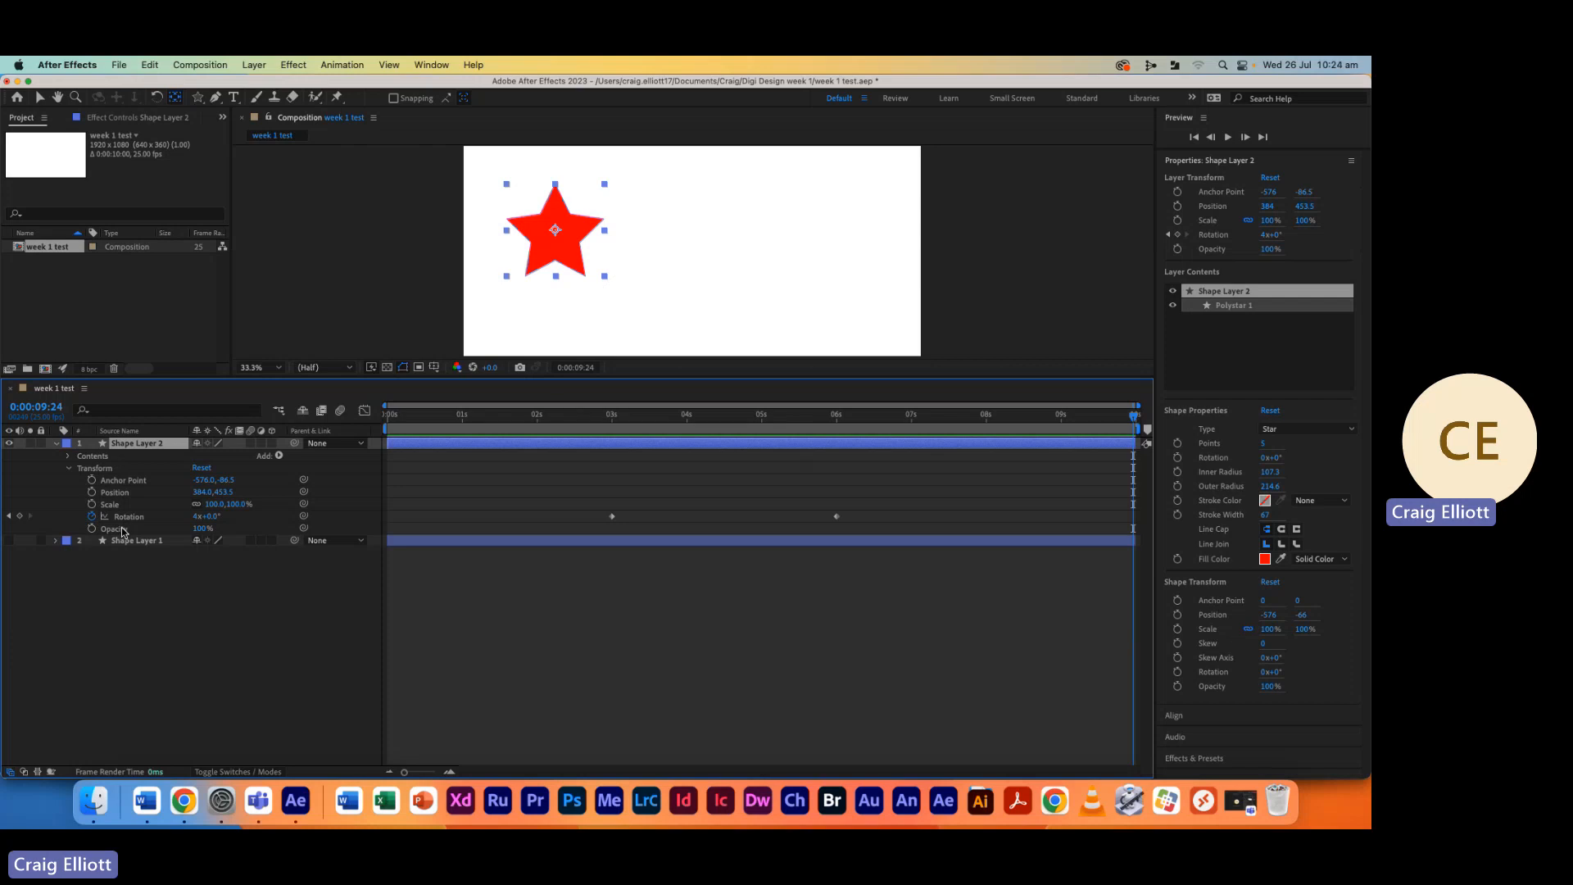
Expand the star's Fill 1 properties and add a Color keyframe at 0:00:01:00
{"action": "left_click", "coordinate": [68, 468]}
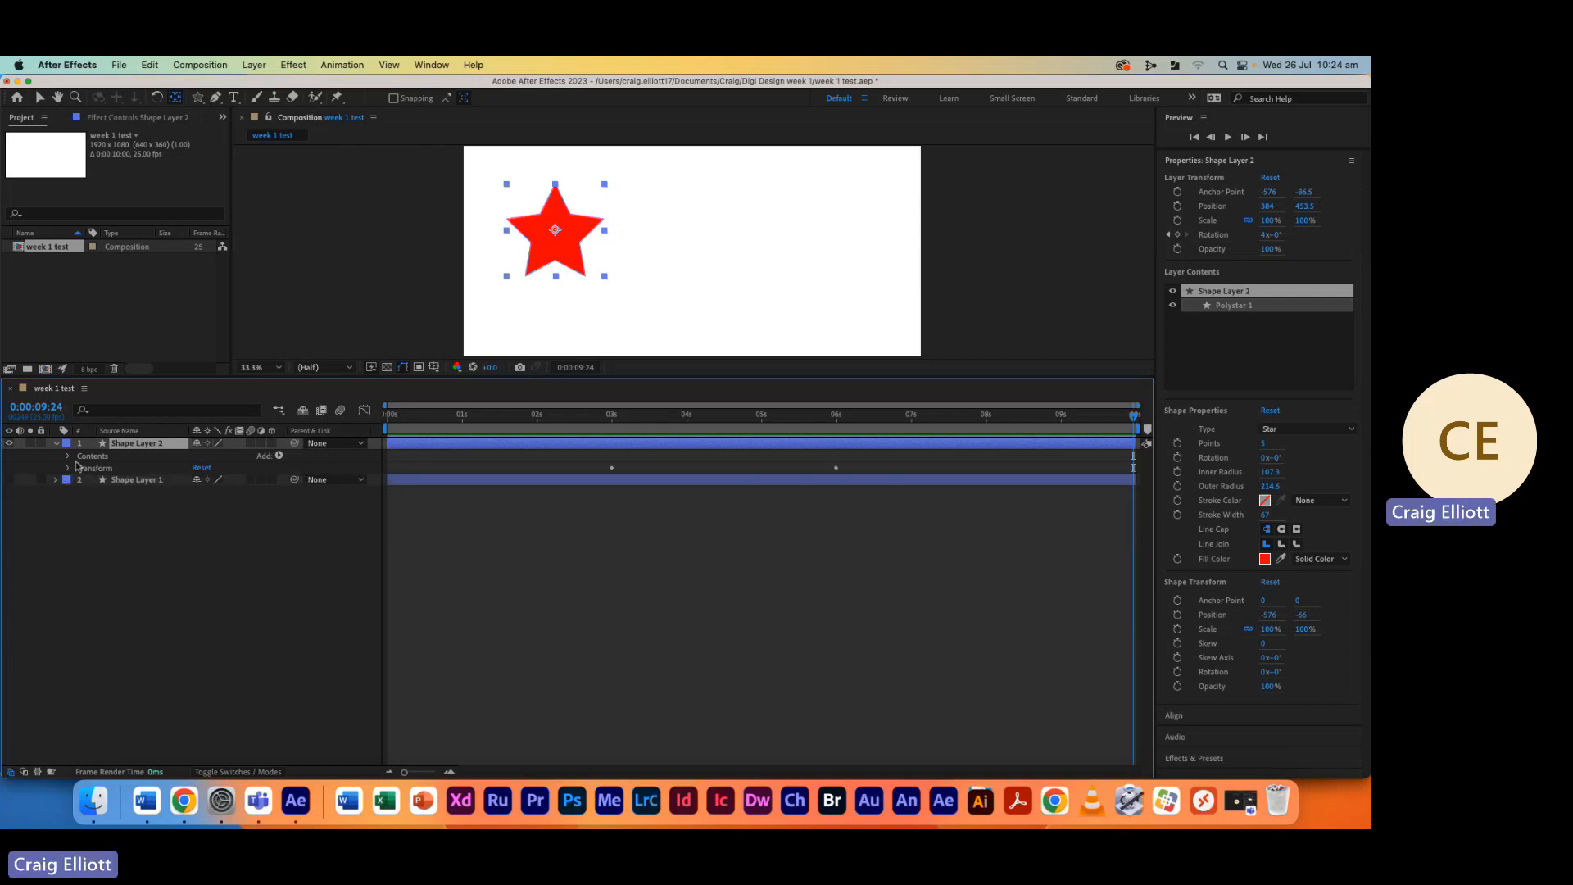
{"action": "left_click", "coordinate": [69, 457]}
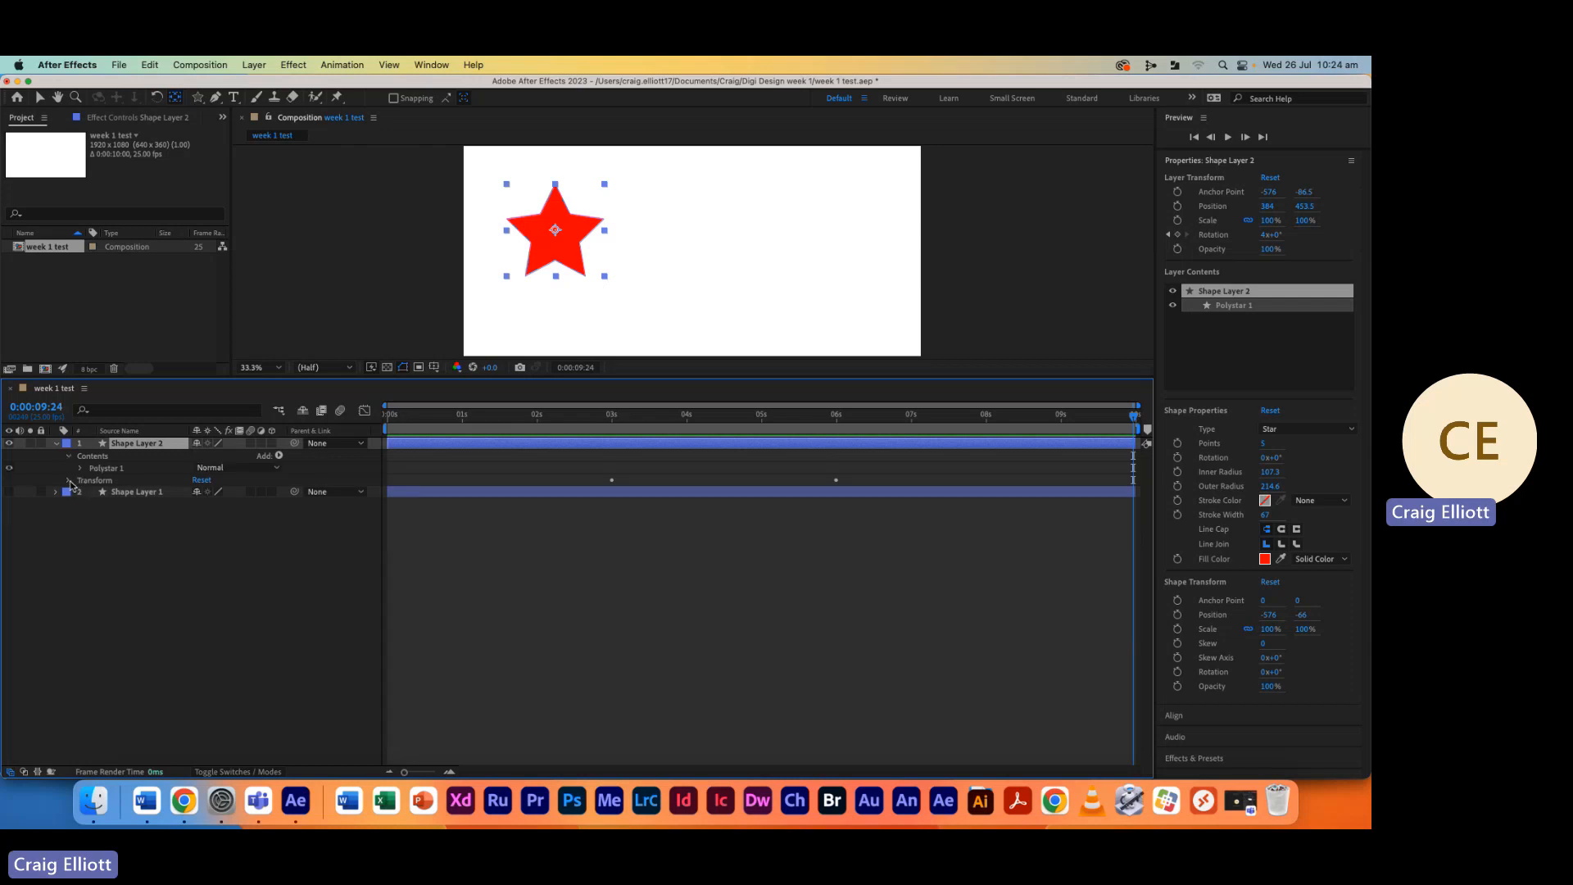
{"action": "left_click", "coordinate": [69, 481]}
{"action": "left_click", "coordinate": [69, 482]}
{"action": "left_click", "coordinate": [81, 470]}
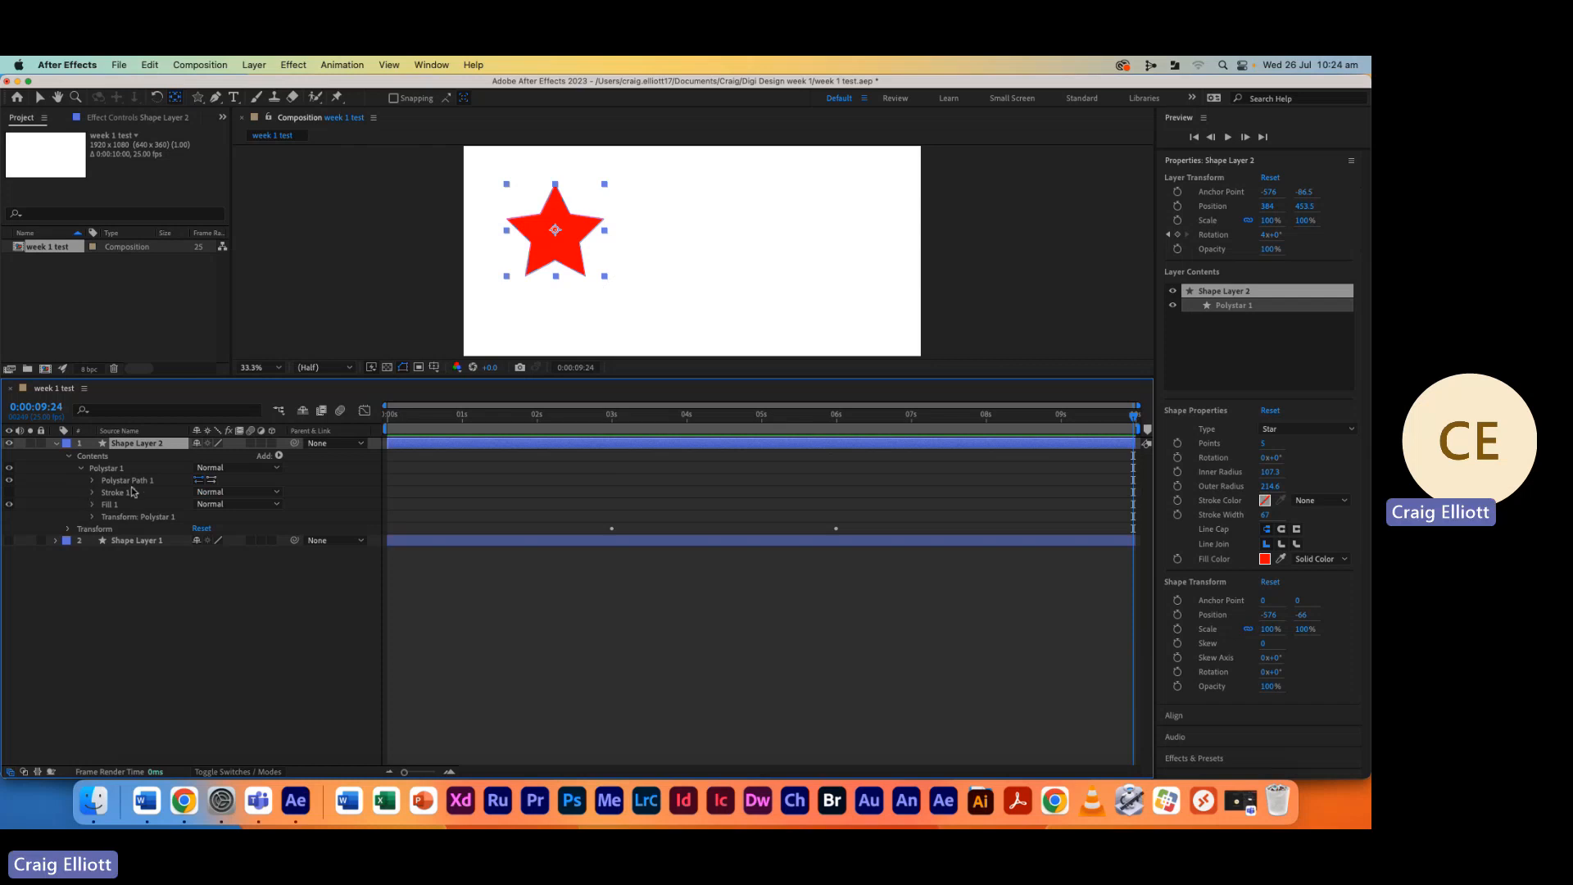
{"action": "left_click", "coordinate": [93, 505]}
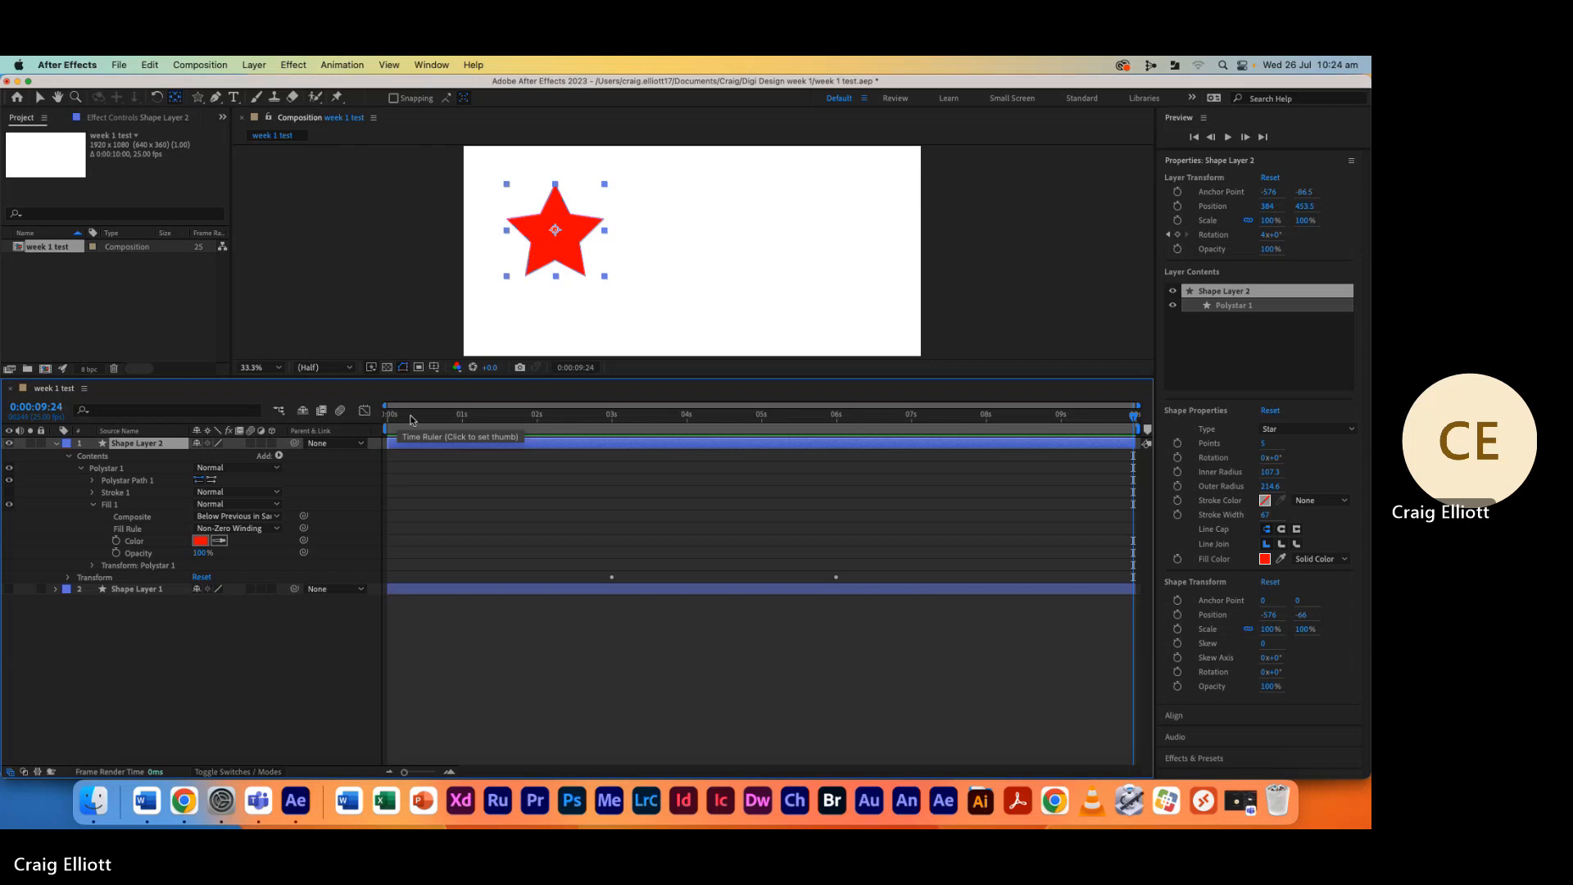
{"action": "left_click_drag", "start_coordinate": [412, 419], "coordinate": [464, 420]}
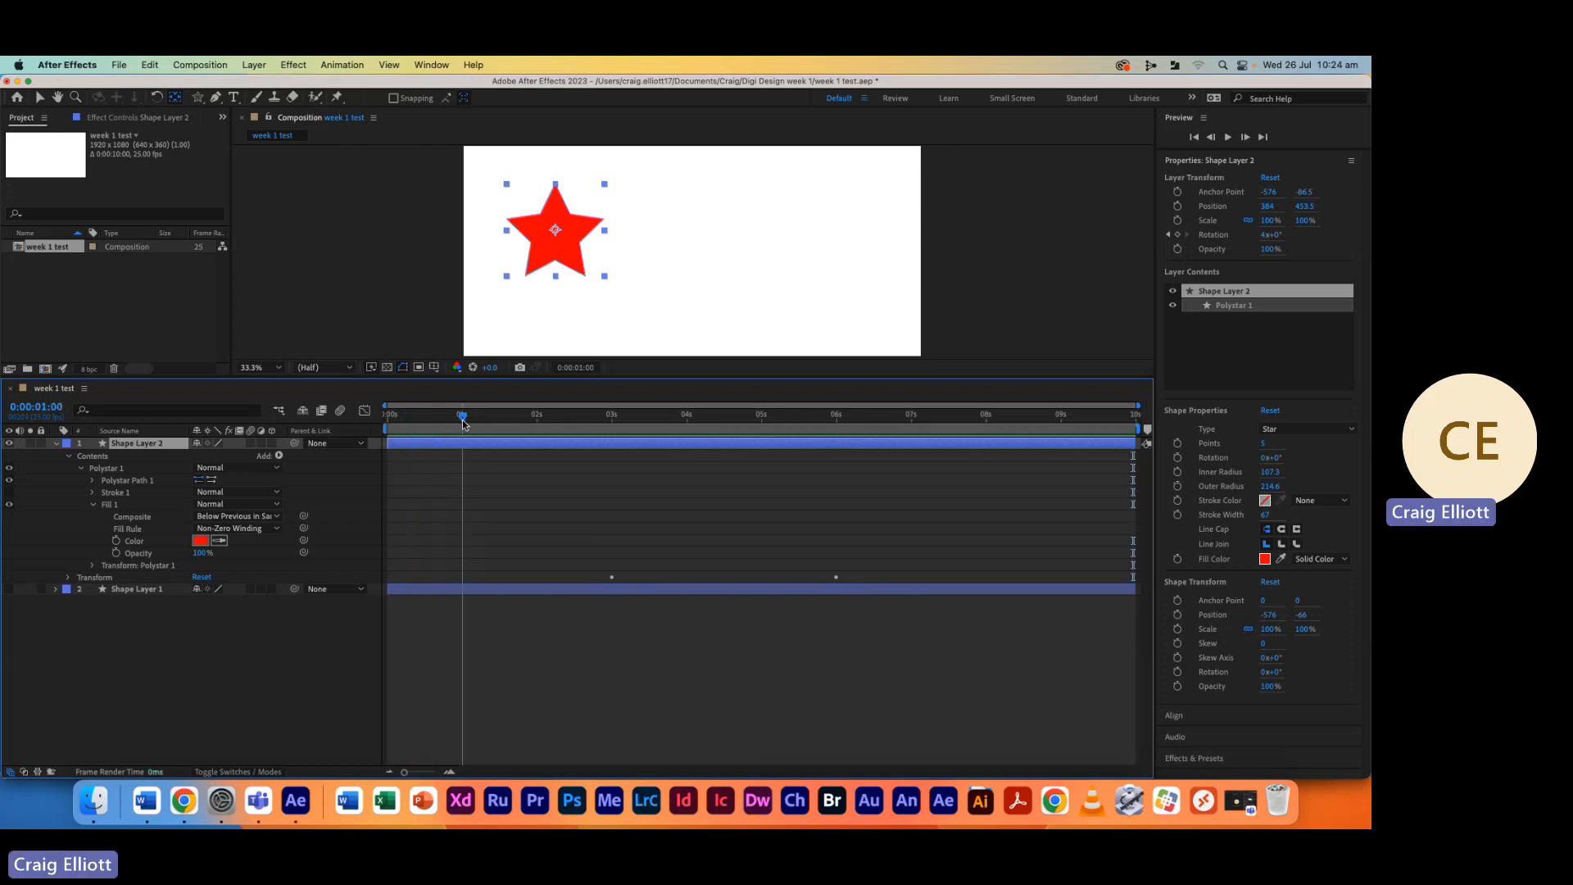
{"action": "left_click", "coordinate": [116, 541]}
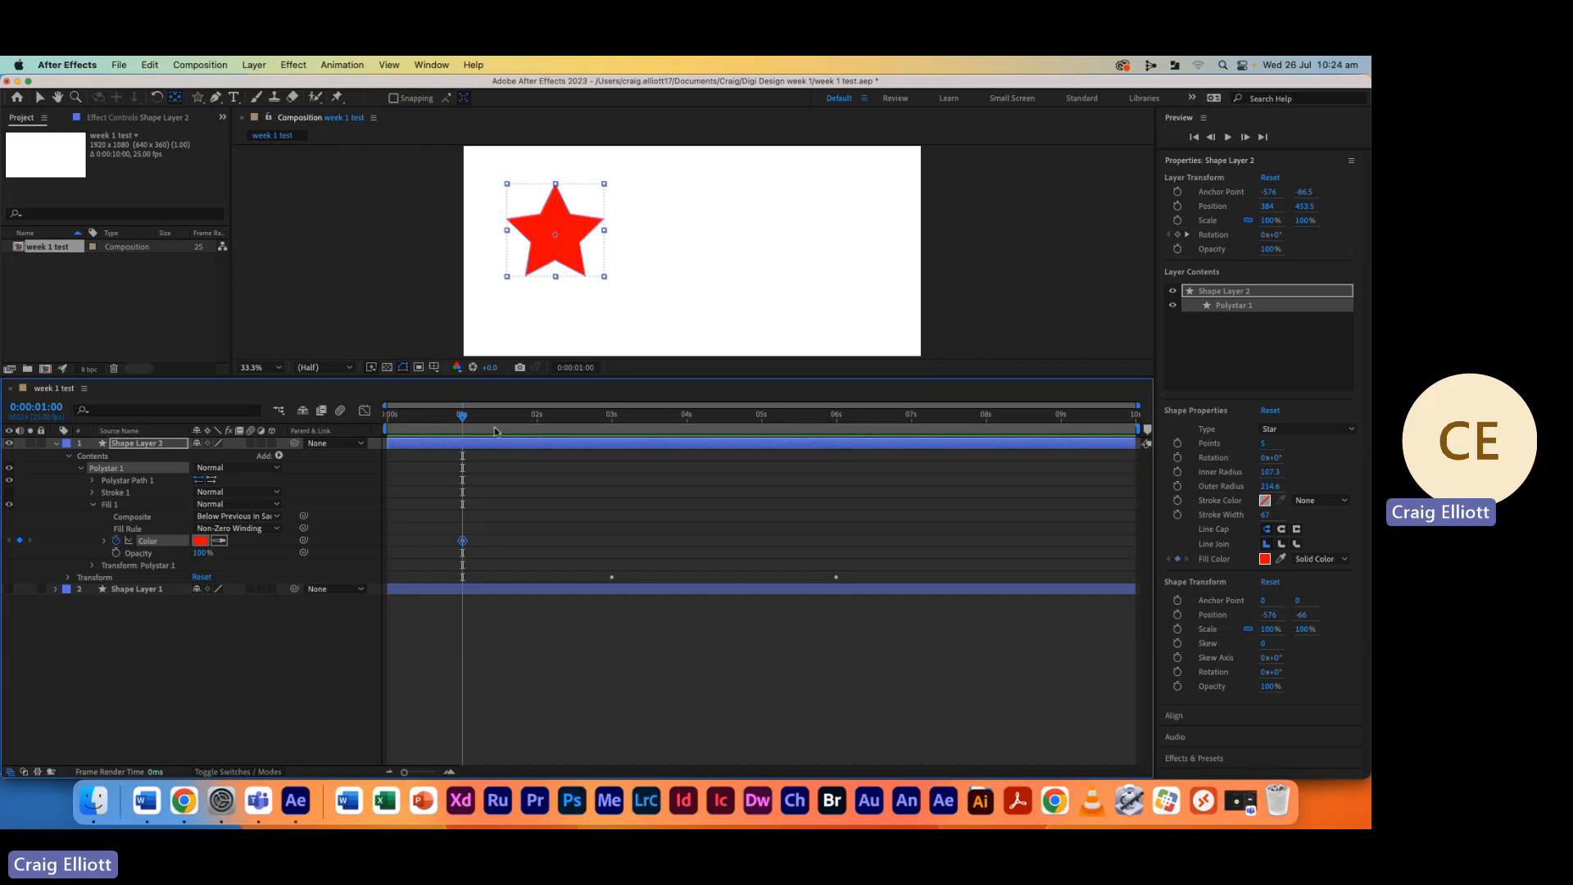
Move the current time to 0:00:05:00 and change the star's Fill 1 Color to bright sky blue
{"action": "left_click_drag", "start_coordinate": [462, 419], "coordinate": [762, 418]}
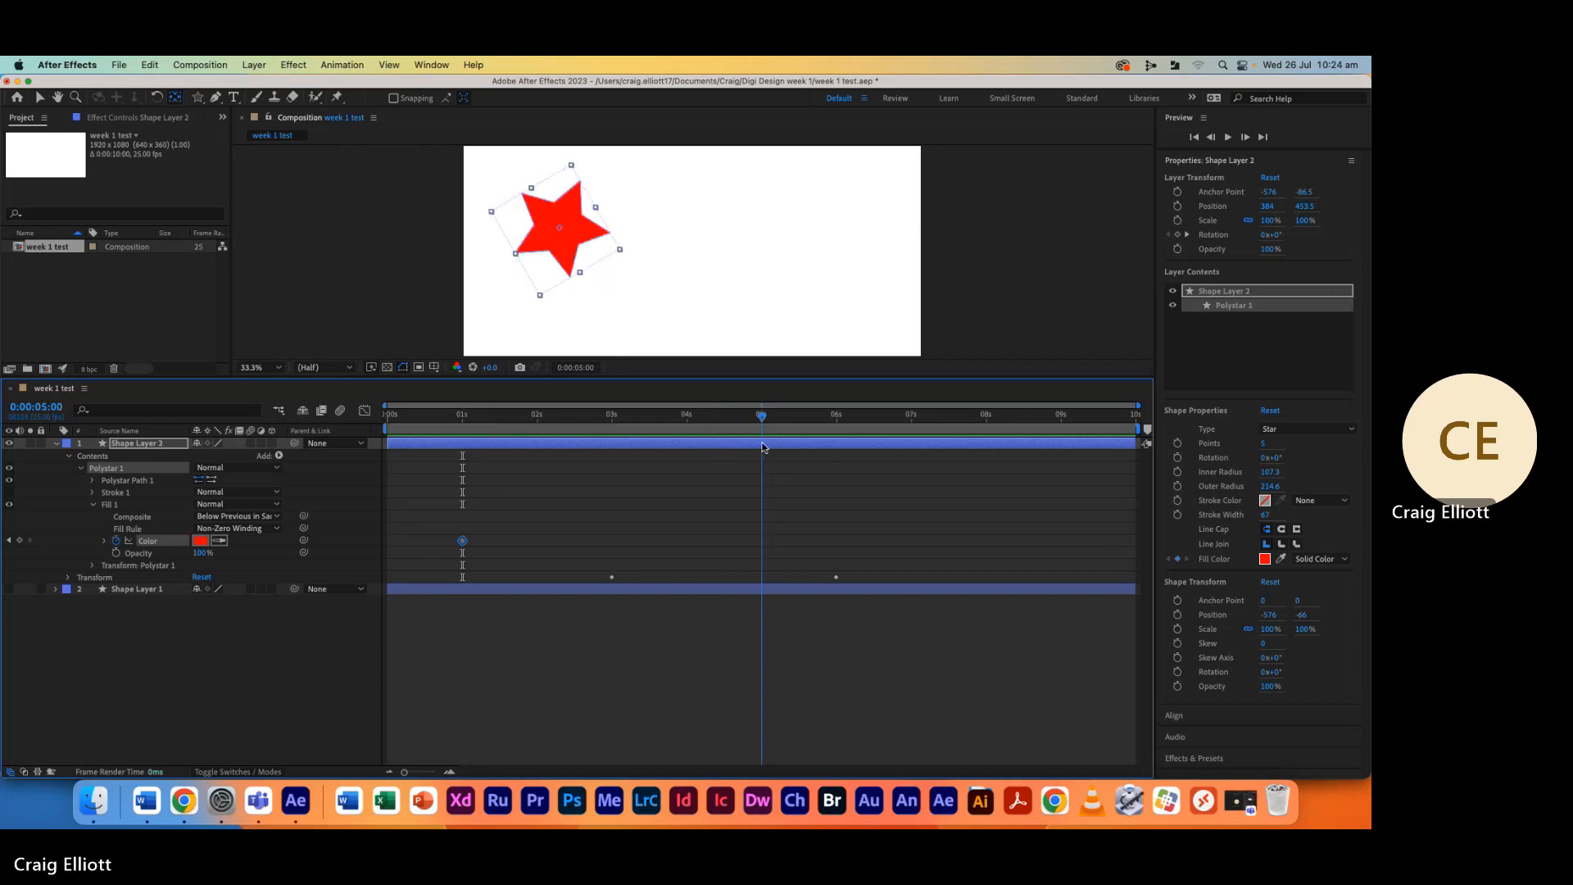
{"action": "left_click", "coordinate": [201, 541]}
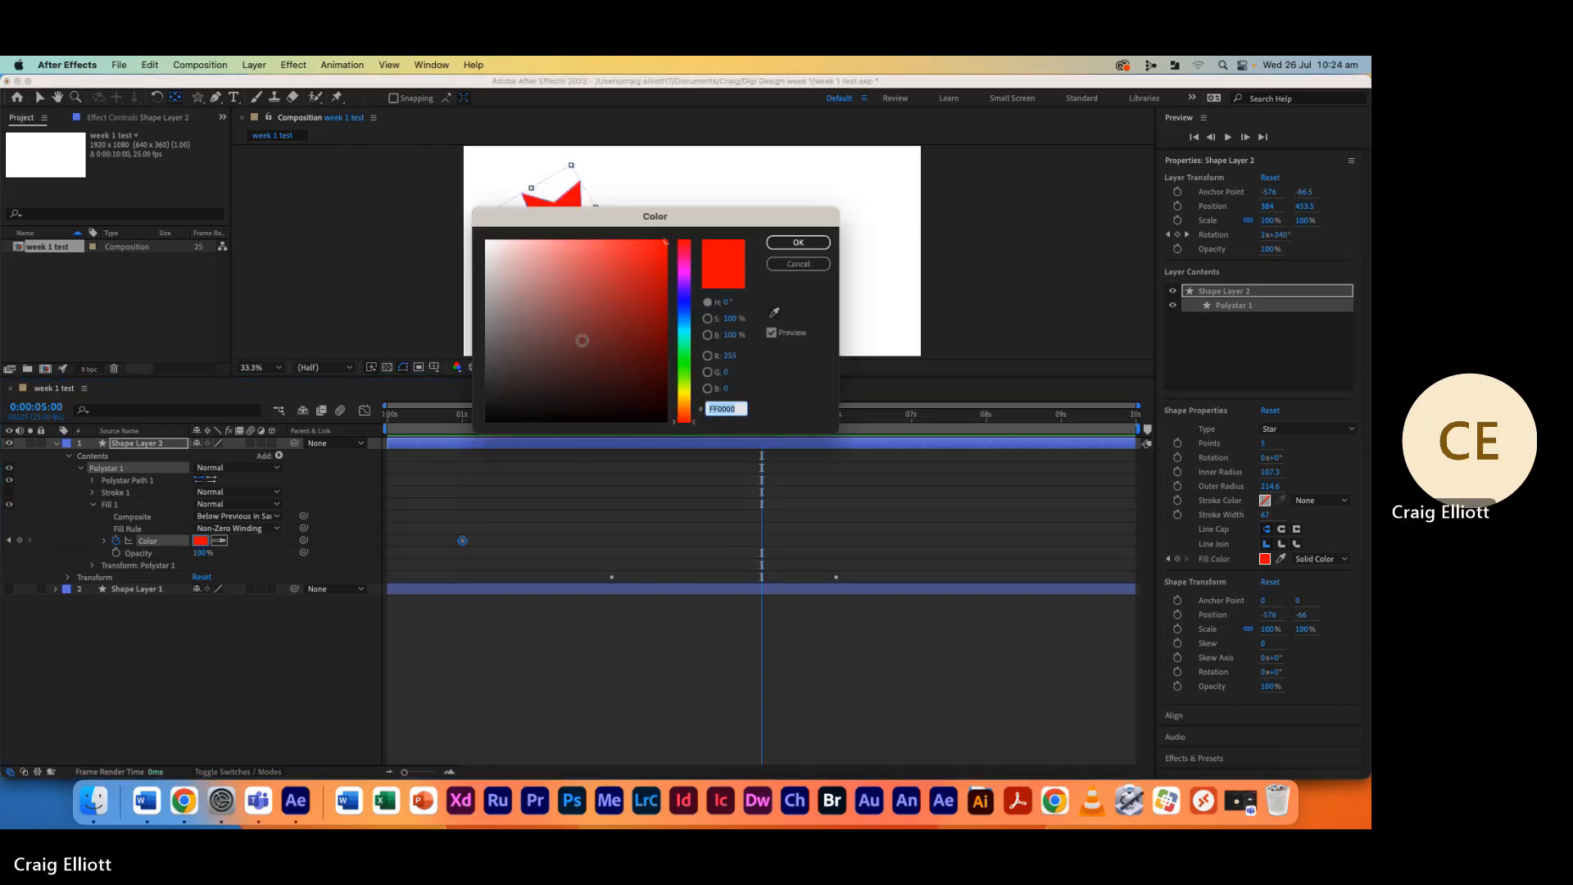
{"action": "left_click", "coordinate": [685, 325]}
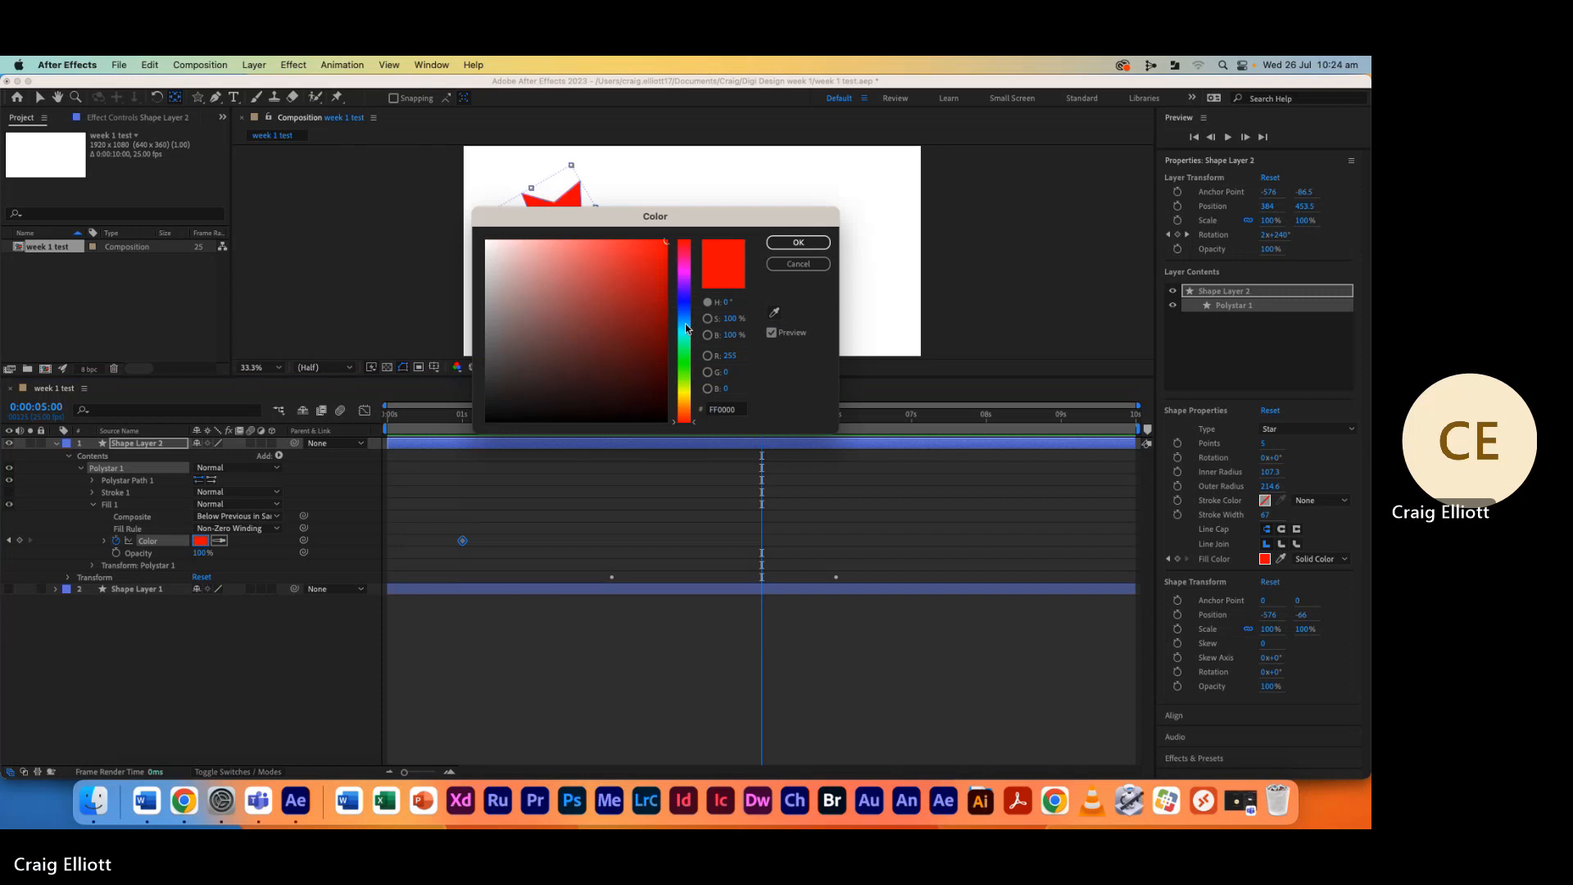
{"action": "left_click", "coordinate": [798, 242]}
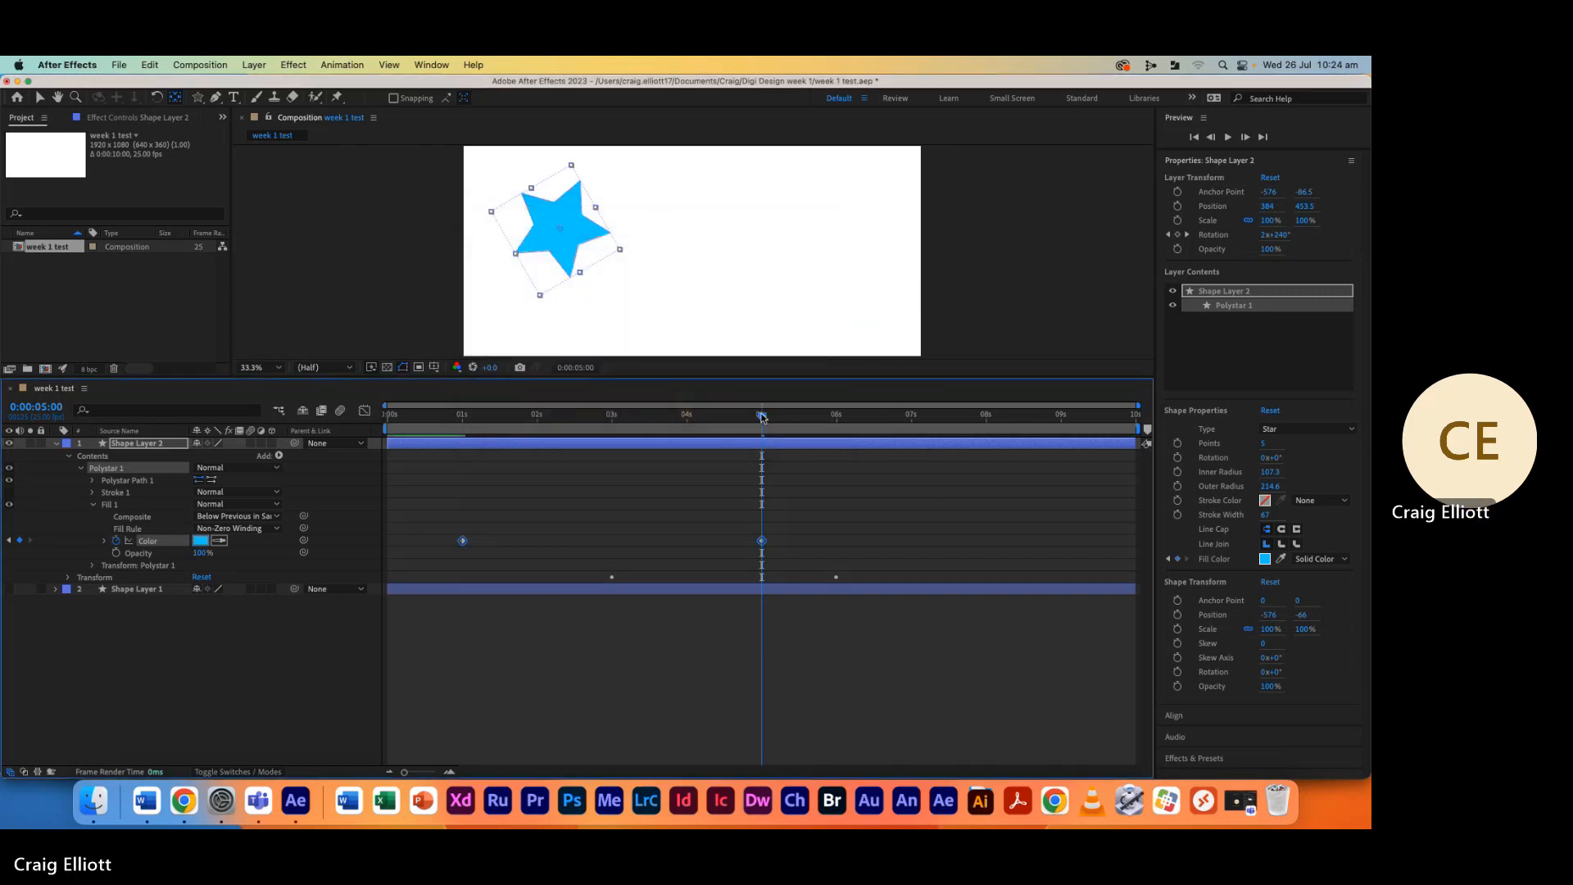
Check the star's blended fill colour at 0:00:02:06, look through its Stroke 1 properties, and collapse Fill 1
{"action": "left_click_drag", "start_coordinate": [761, 417], "coordinate": [554, 458]}
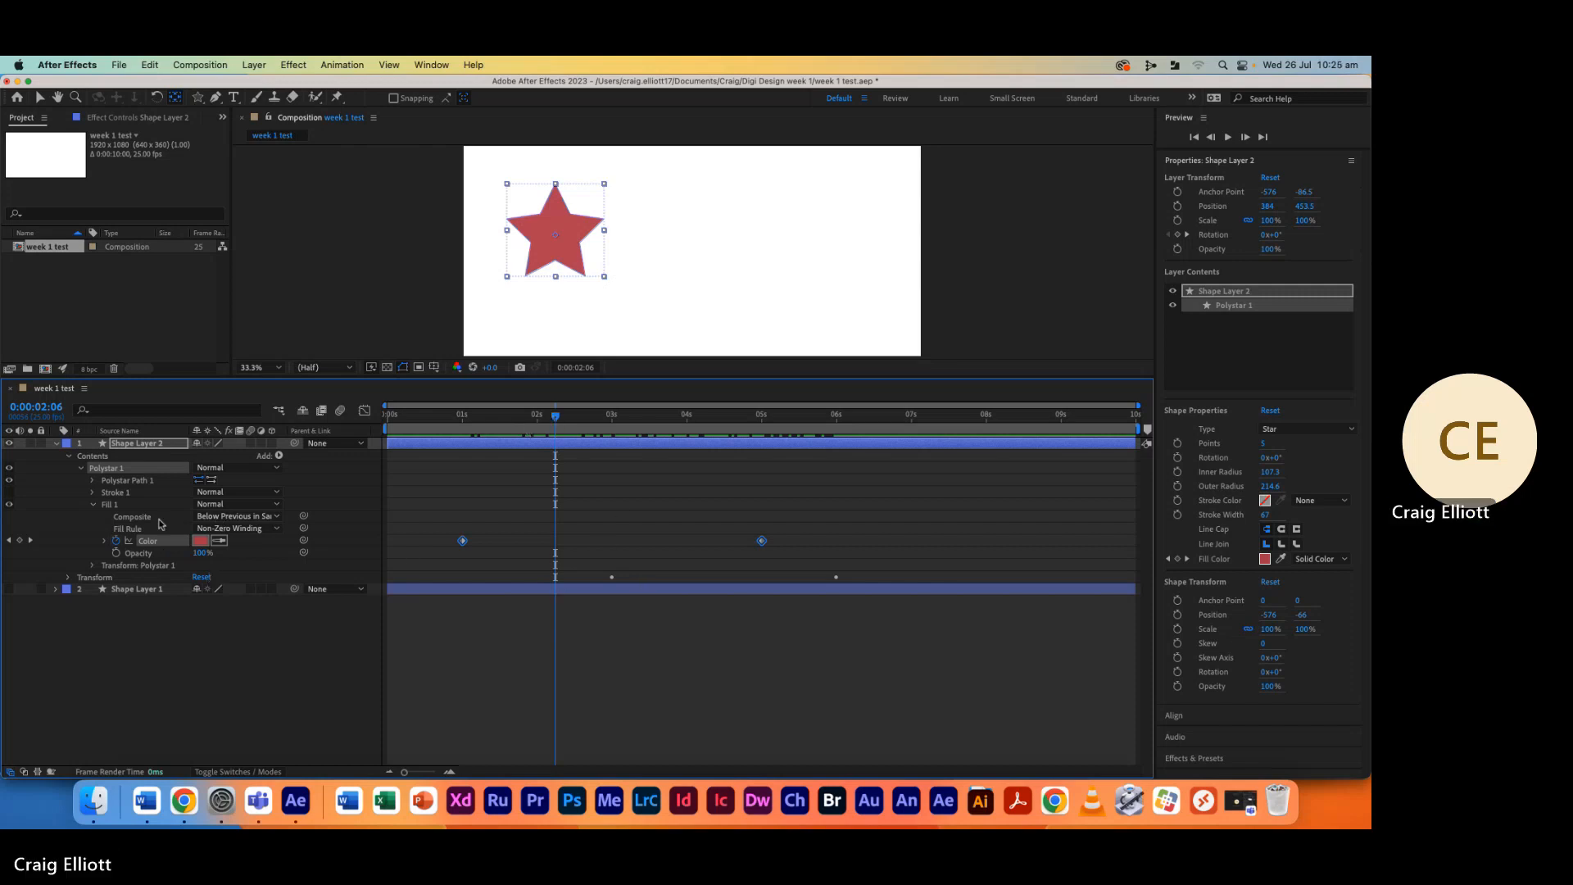
{"action": "left_click", "coordinate": [92, 493]}
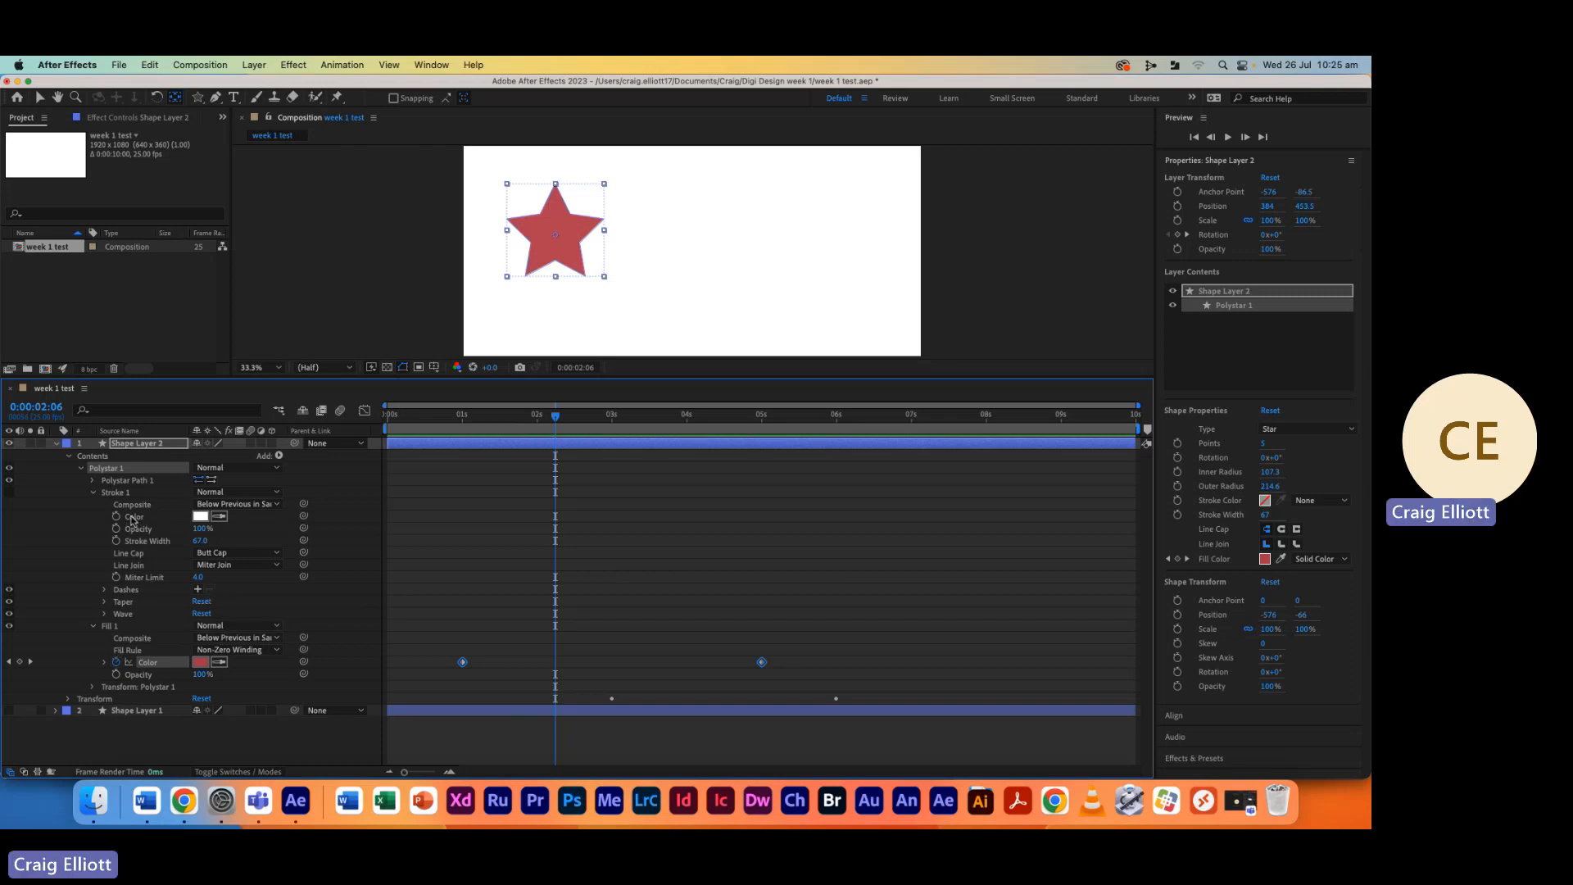
{"action": "left_click", "coordinate": [94, 494]}
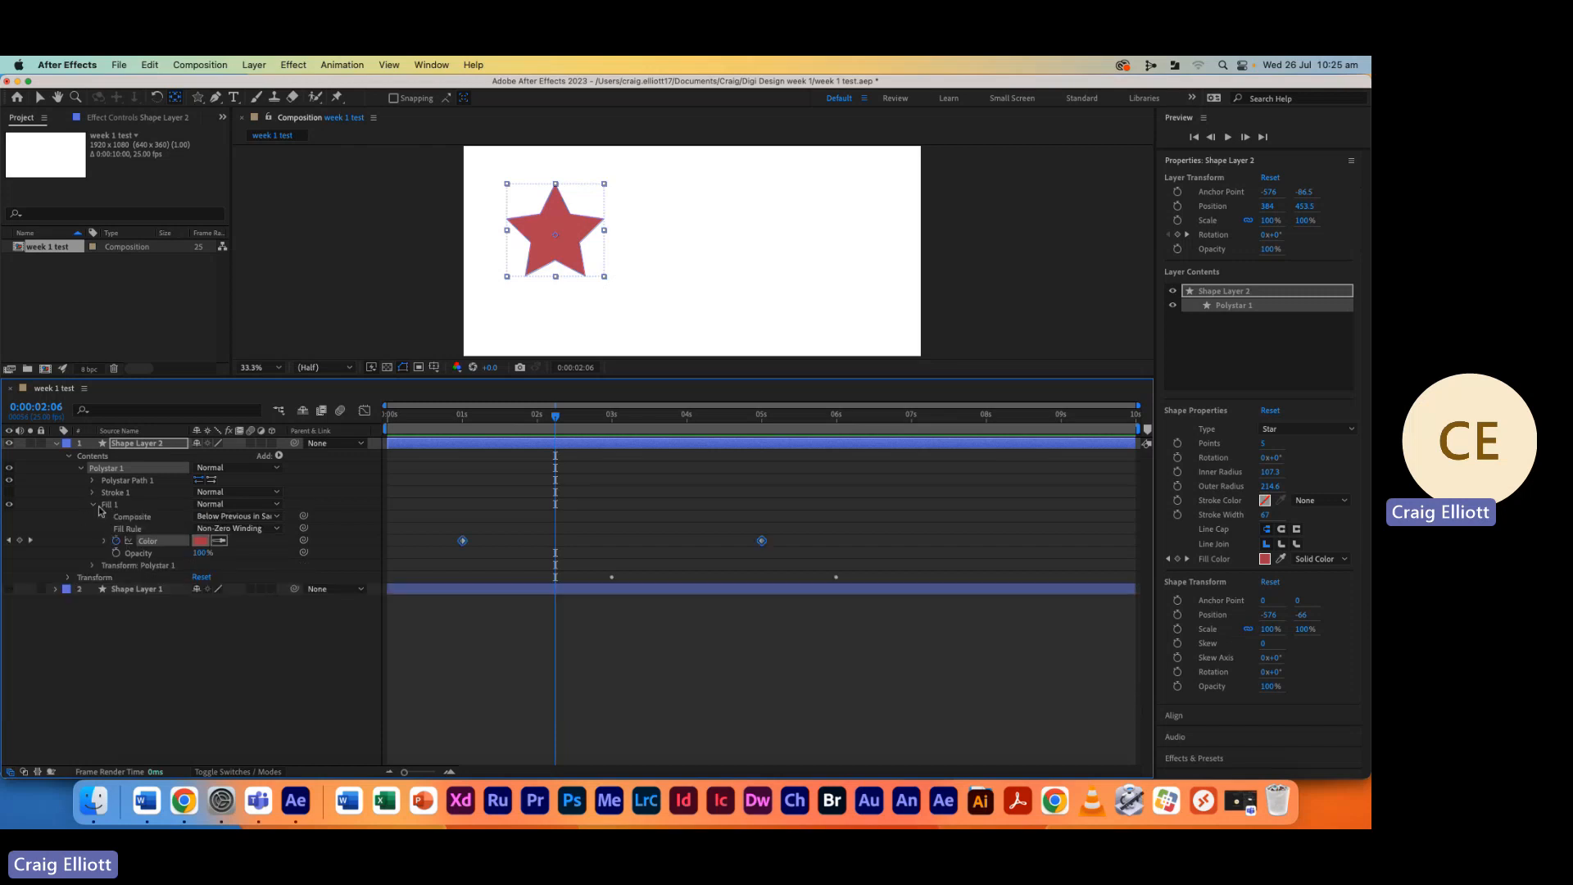
{"action": "left_click", "coordinate": [94, 506]}
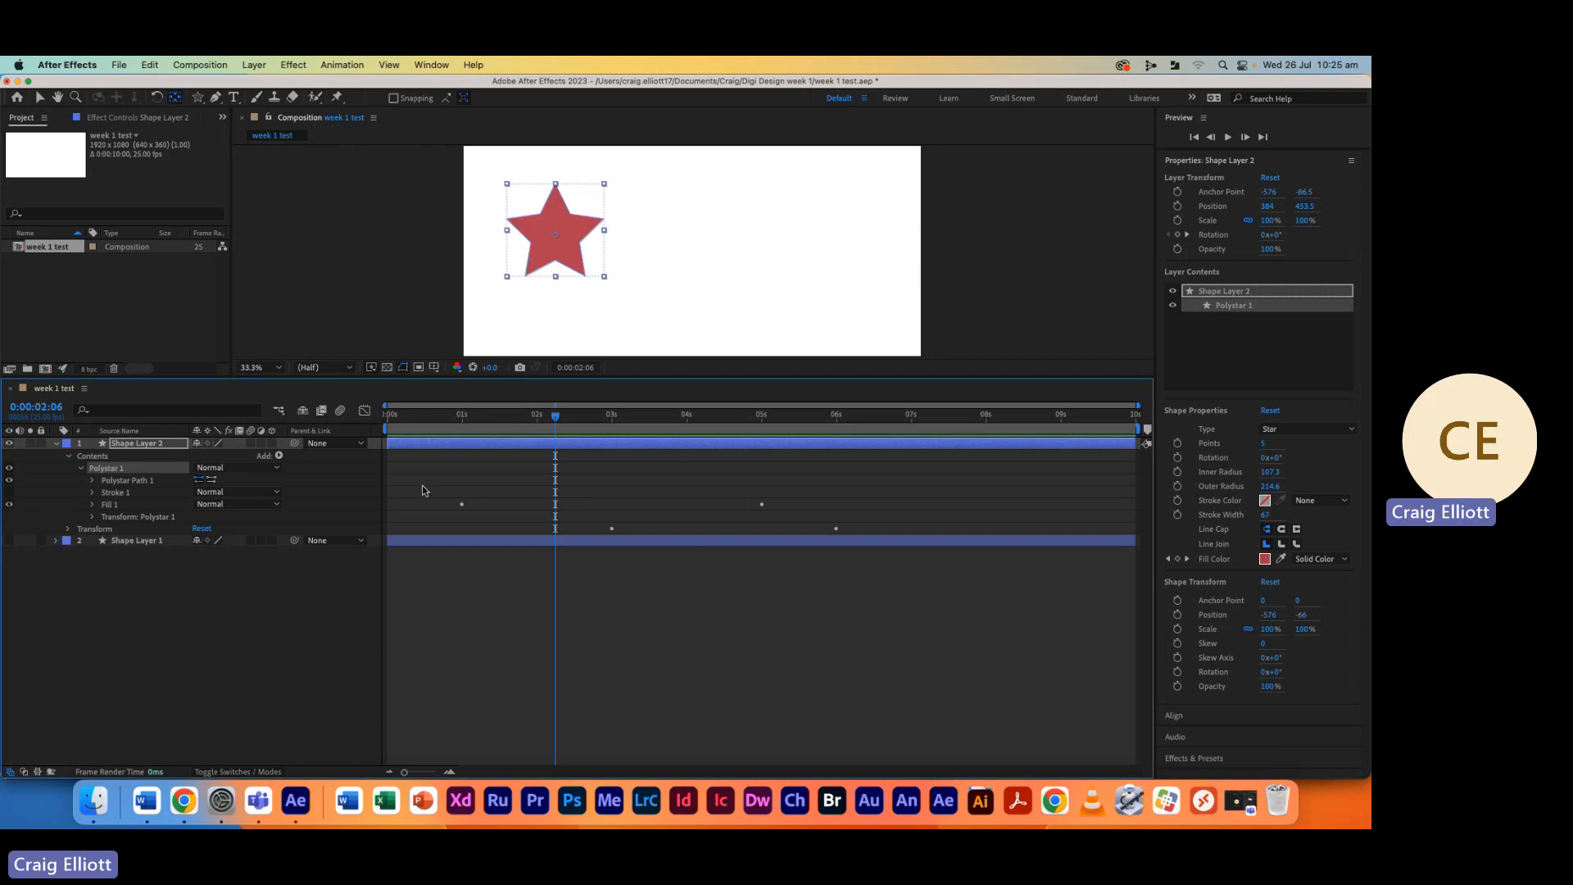
Collapse the star's Polystar 1 group, expand its Transform properties, and move the first Rotation keyframe to 0:00:03:14
{"action": "left_click", "coordinate": [81, 468]}
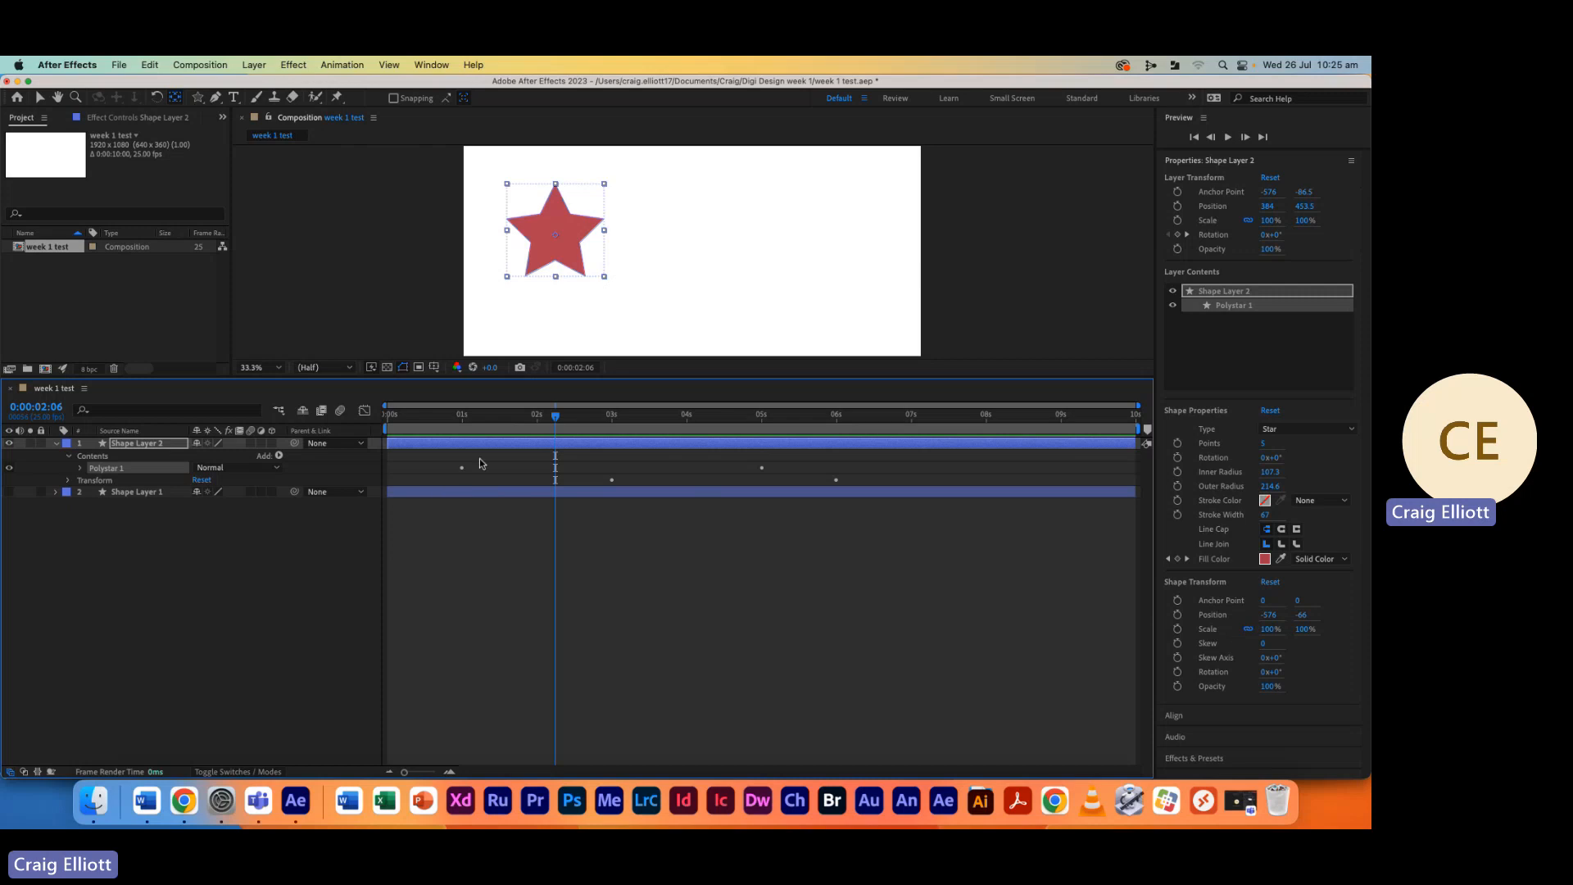
{"action": "left_click_drag", "start_coordinate": [479, 459], "coordinate": [443, 480]}
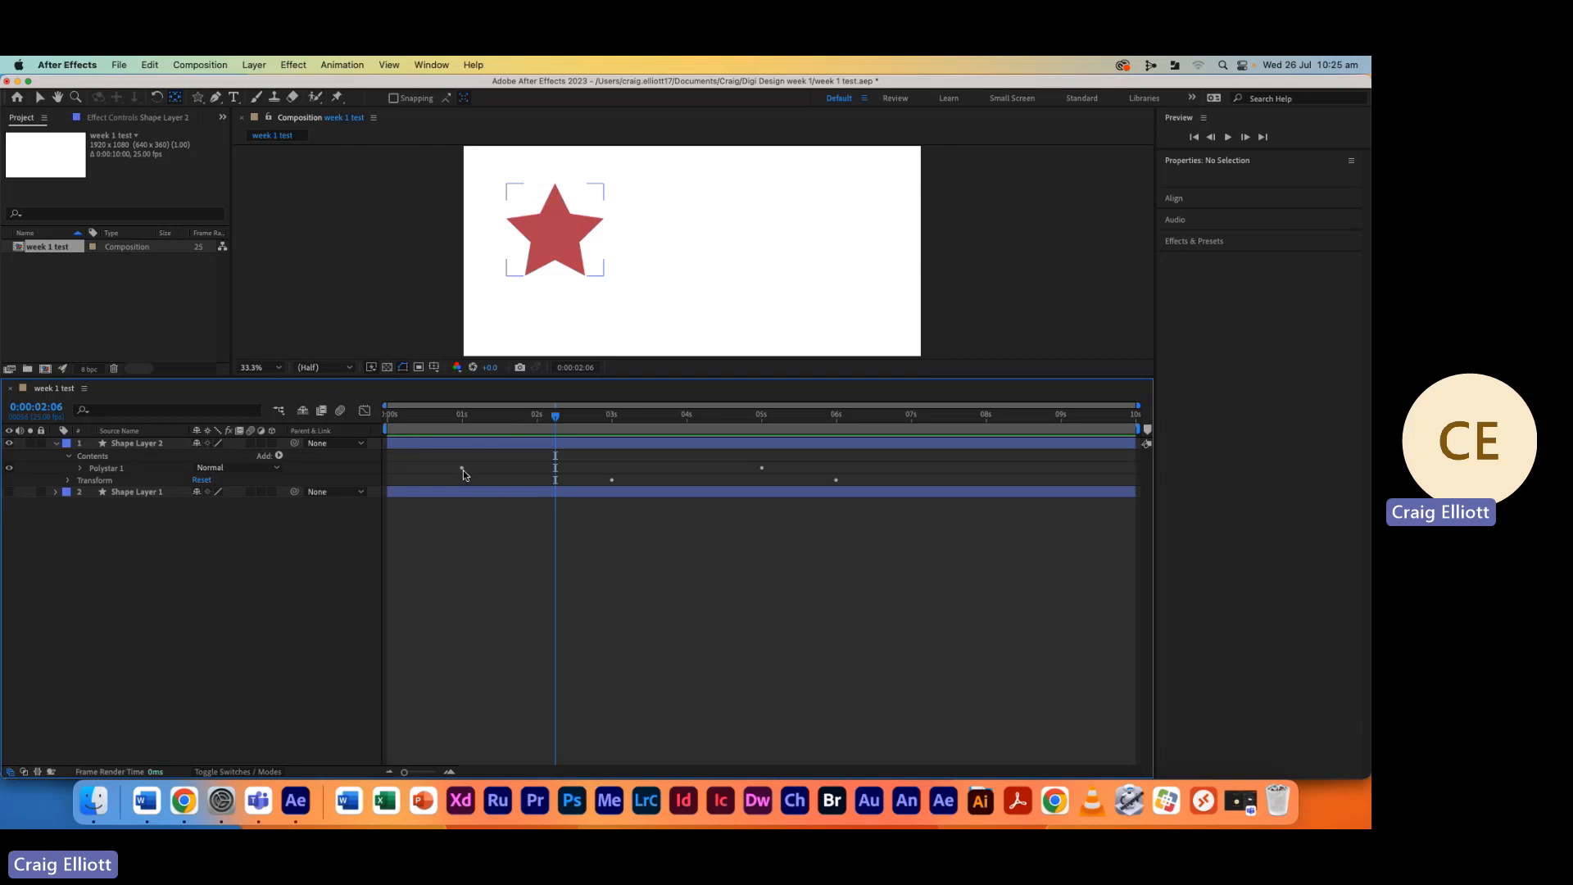
{"action": "left_click", "coordinate": [70, 480]}
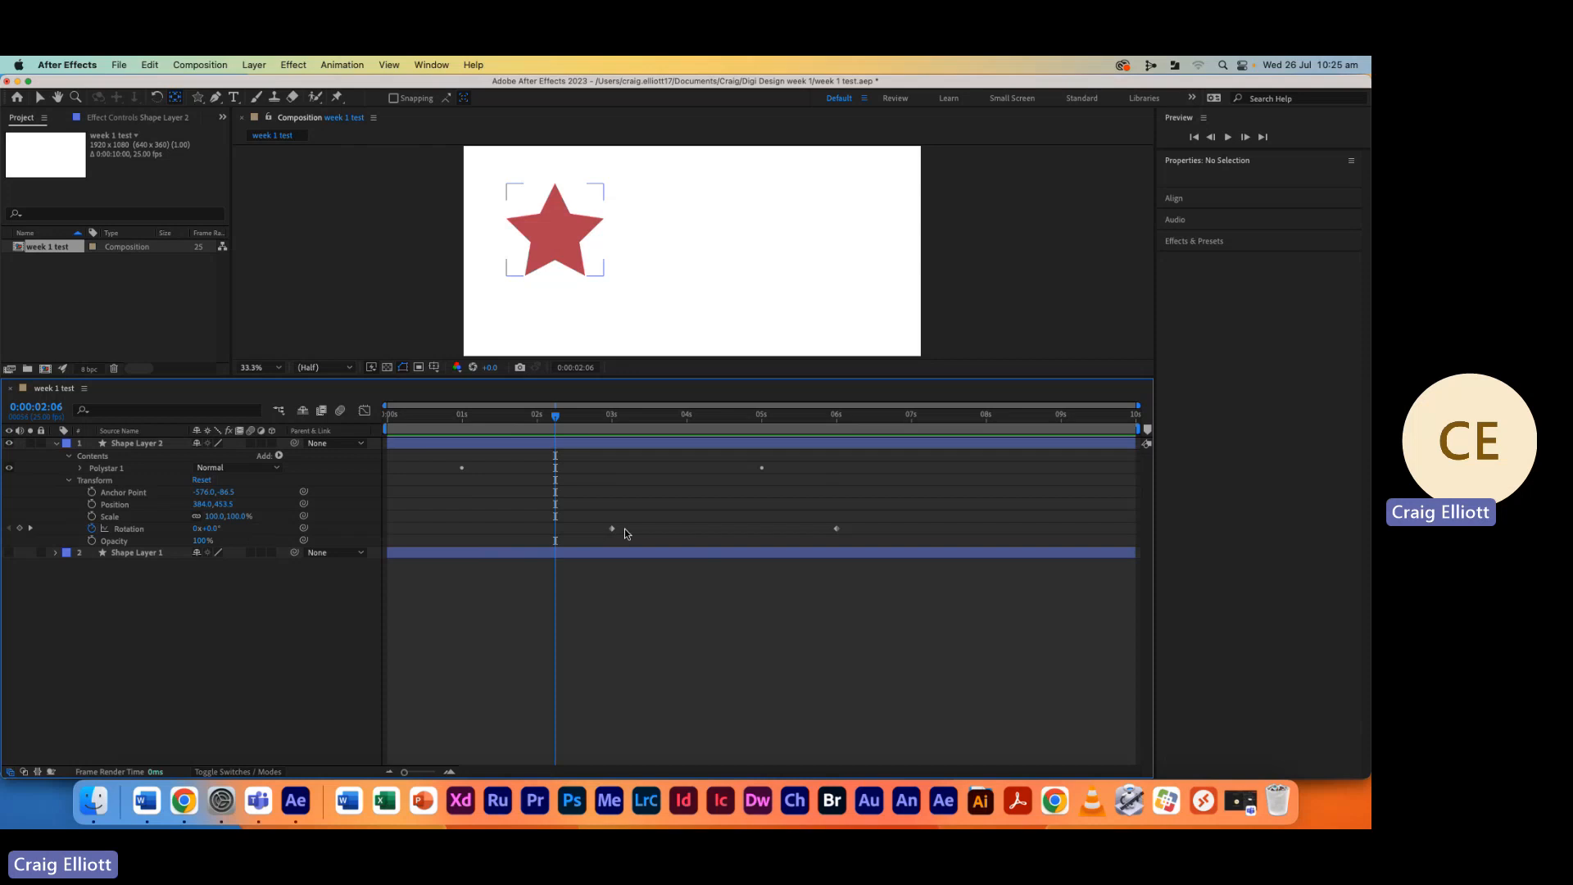
{"action": "left_click_drag", "start_coordinate": [612, 528], "coordinate": [654, 529]}
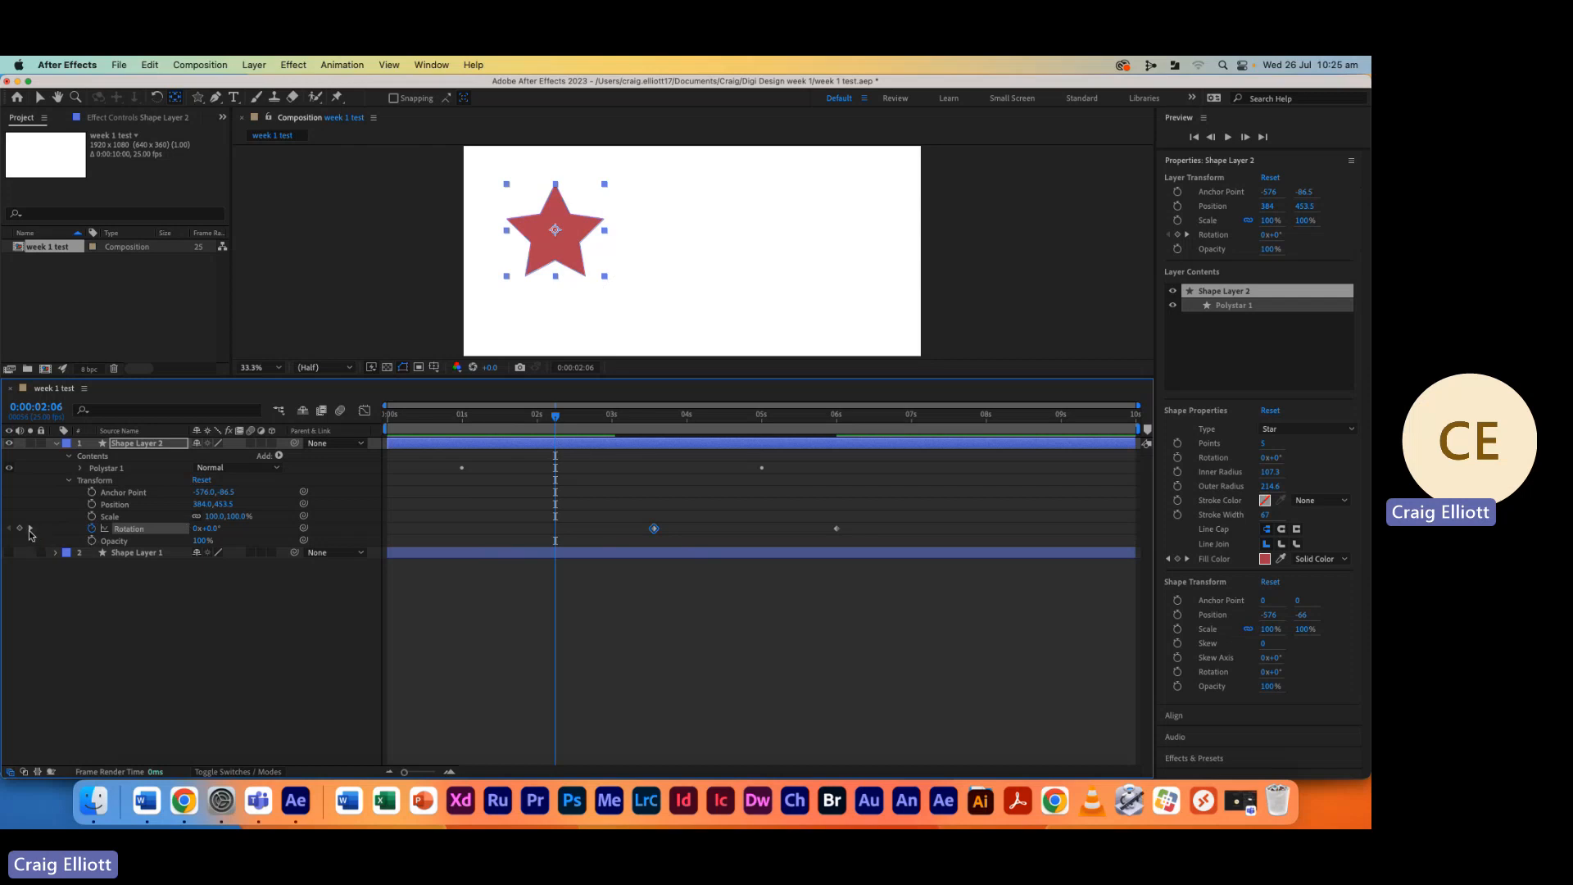
{"action": "left_click", "coordinate": [31, 529]}
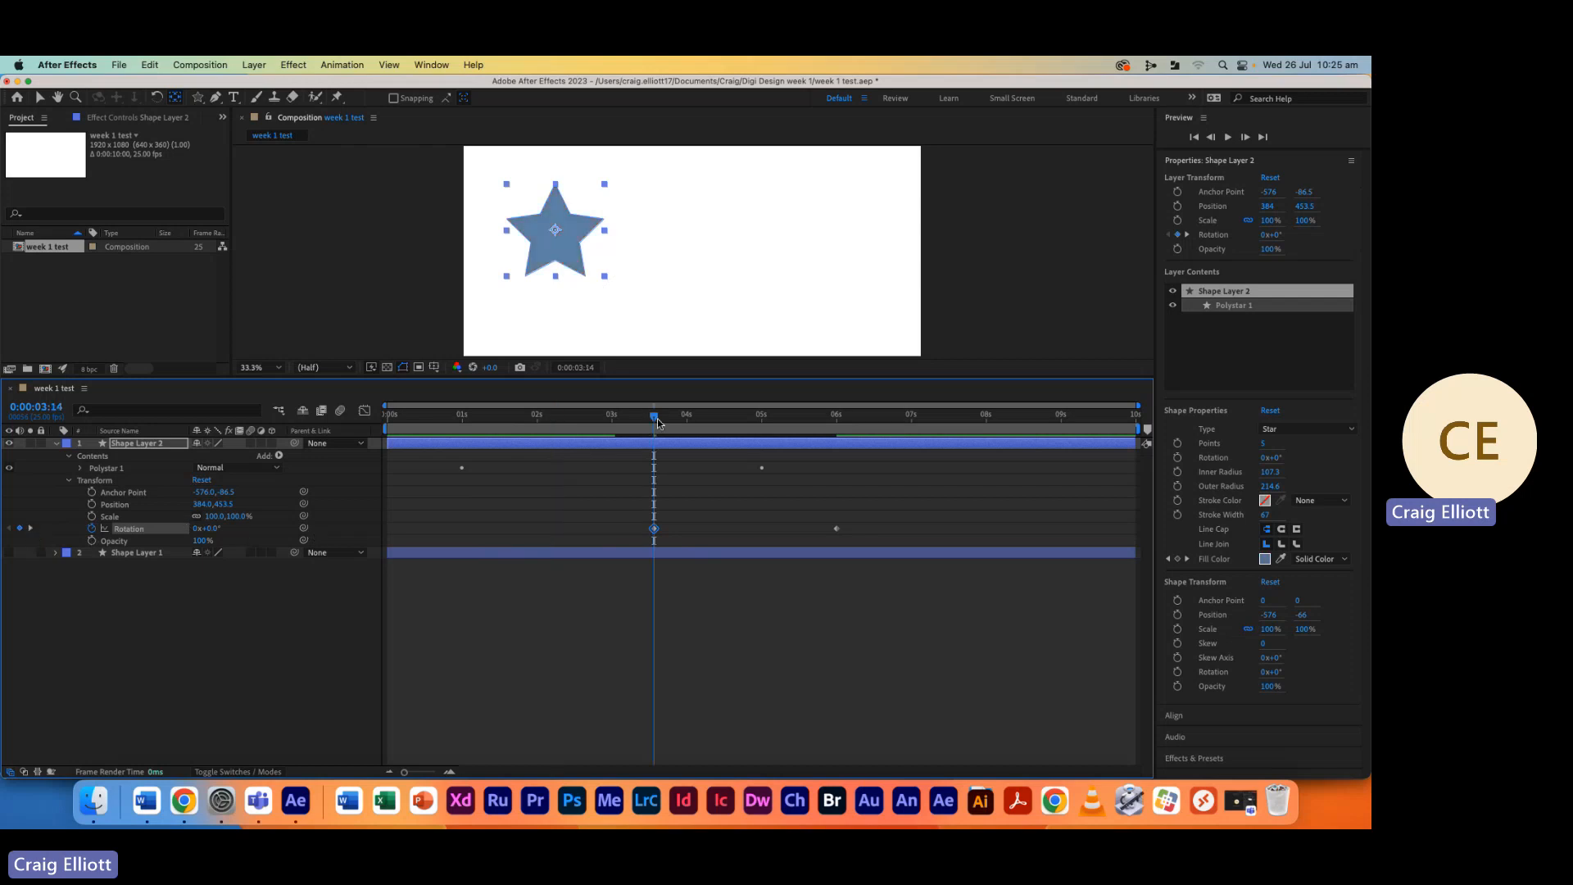
Make the circle layer visible again and preview both animations from the composition's start, ending at 0:00:02:23
{"action": "left_click_drag", "start_coordinate": [658, 422], "coordinate": [329, 435]}
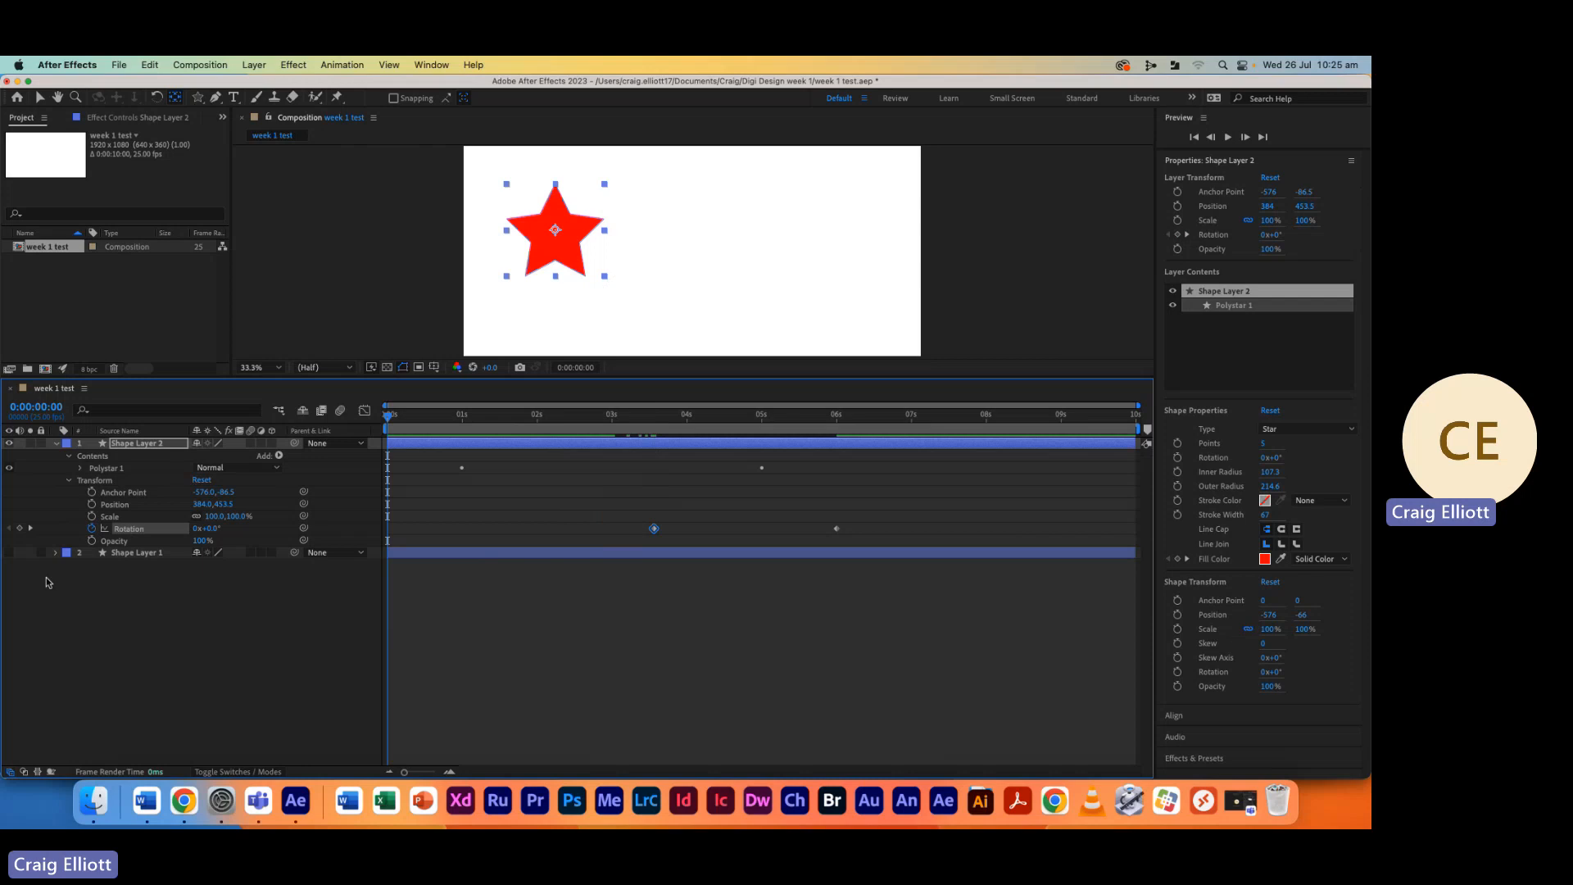
{"action": "left_click", "coordinate": [9, 553]}
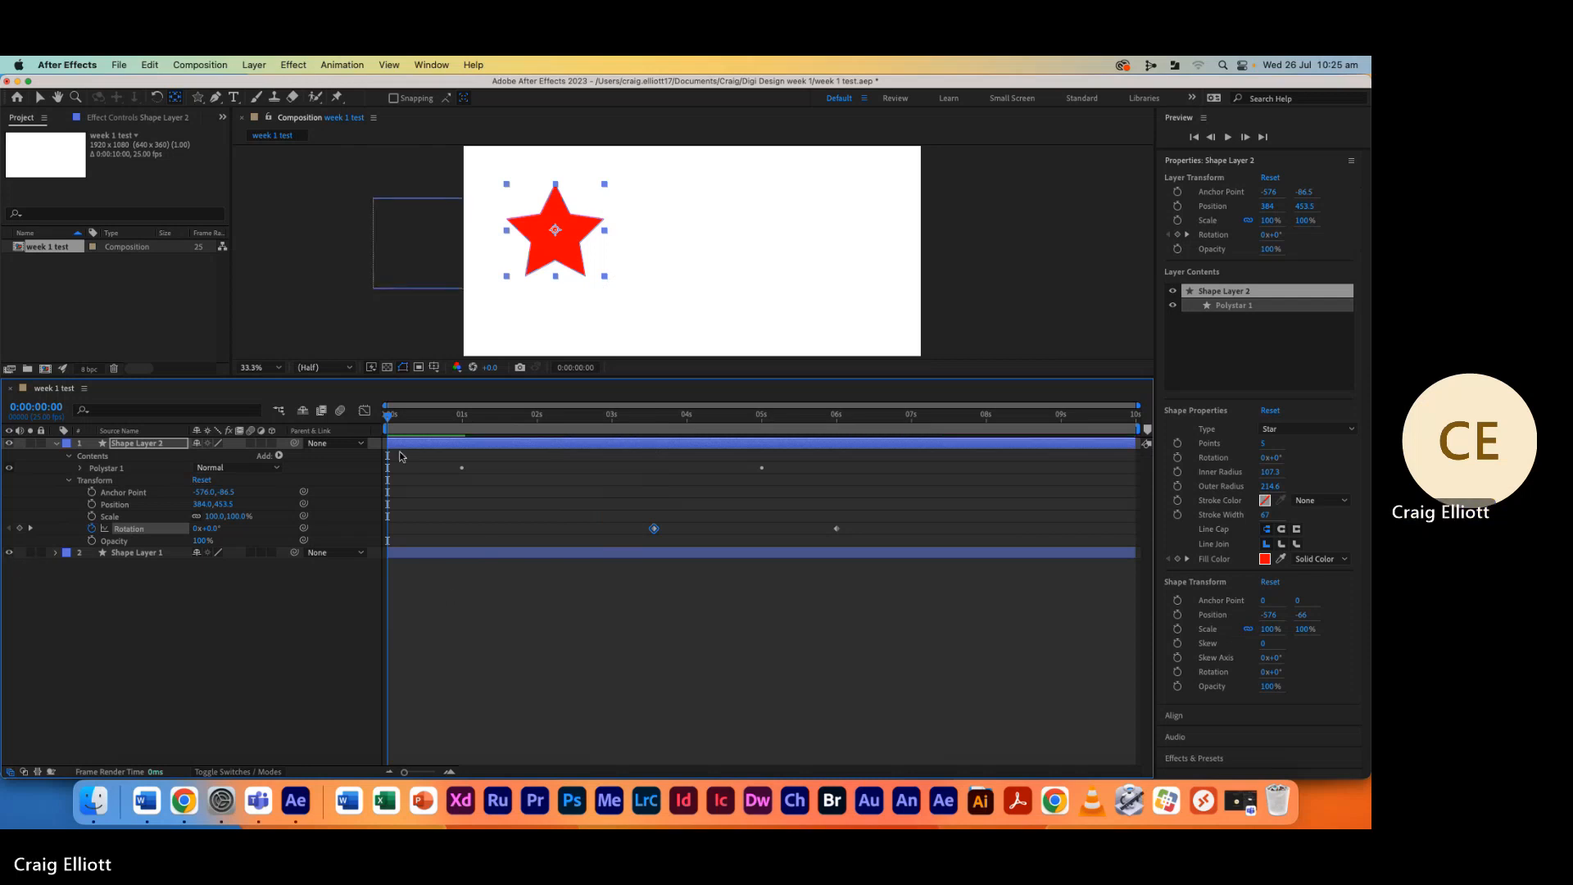
{"action": "left_click_drag", "start_coordinate": [390, 422], "coordinate": [602, 571]}
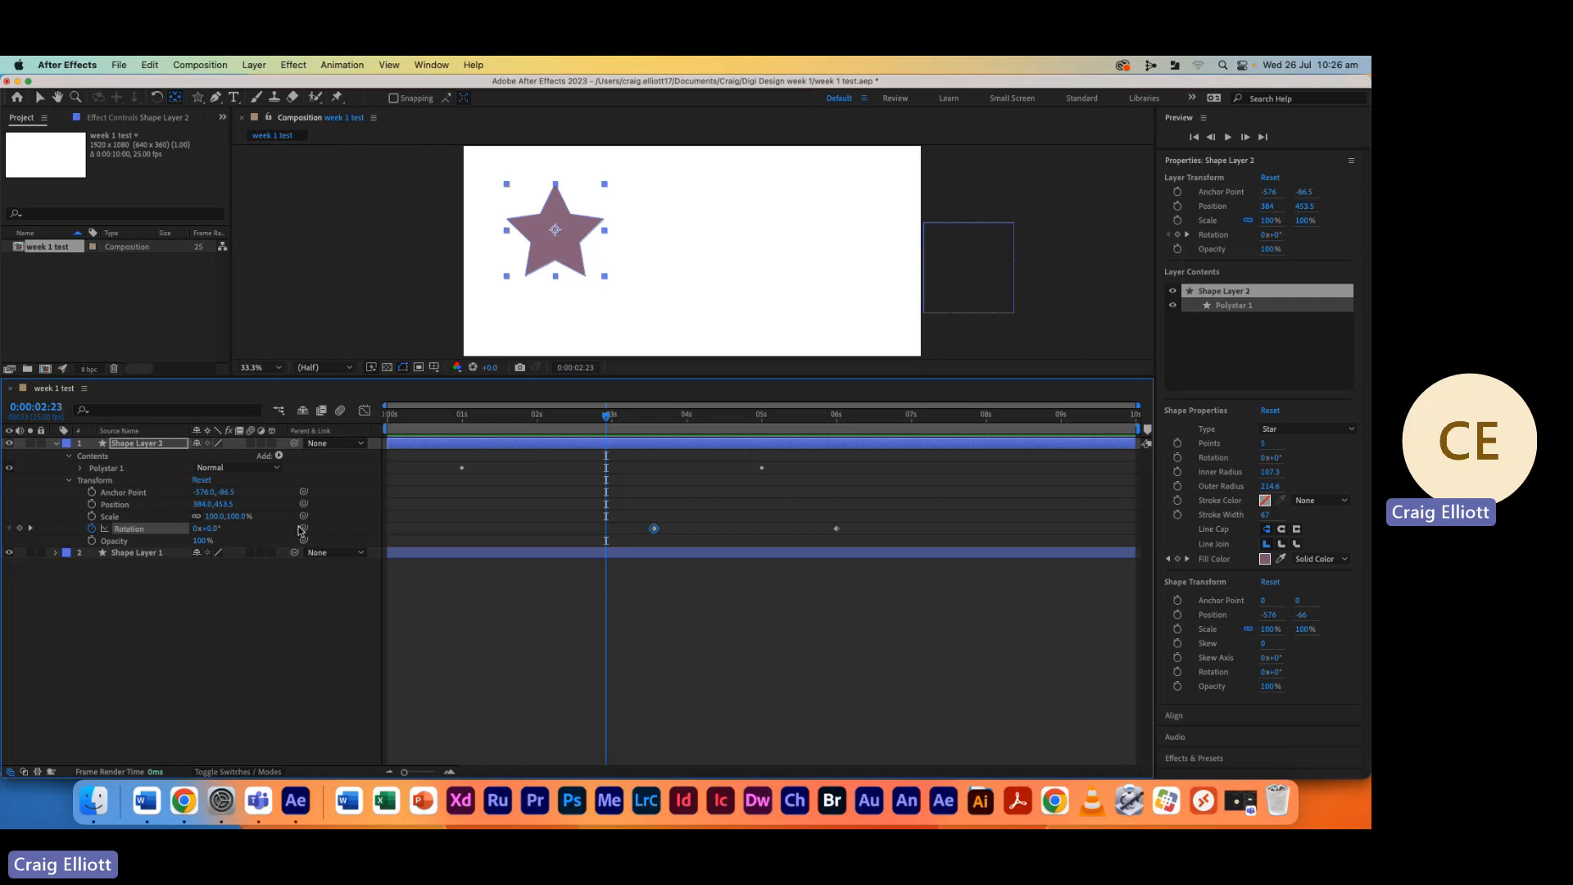
{"action": "left_click", "coordinate": [253, 65]}
{"action": "mouse_move", "coordinate": [327, 86]}
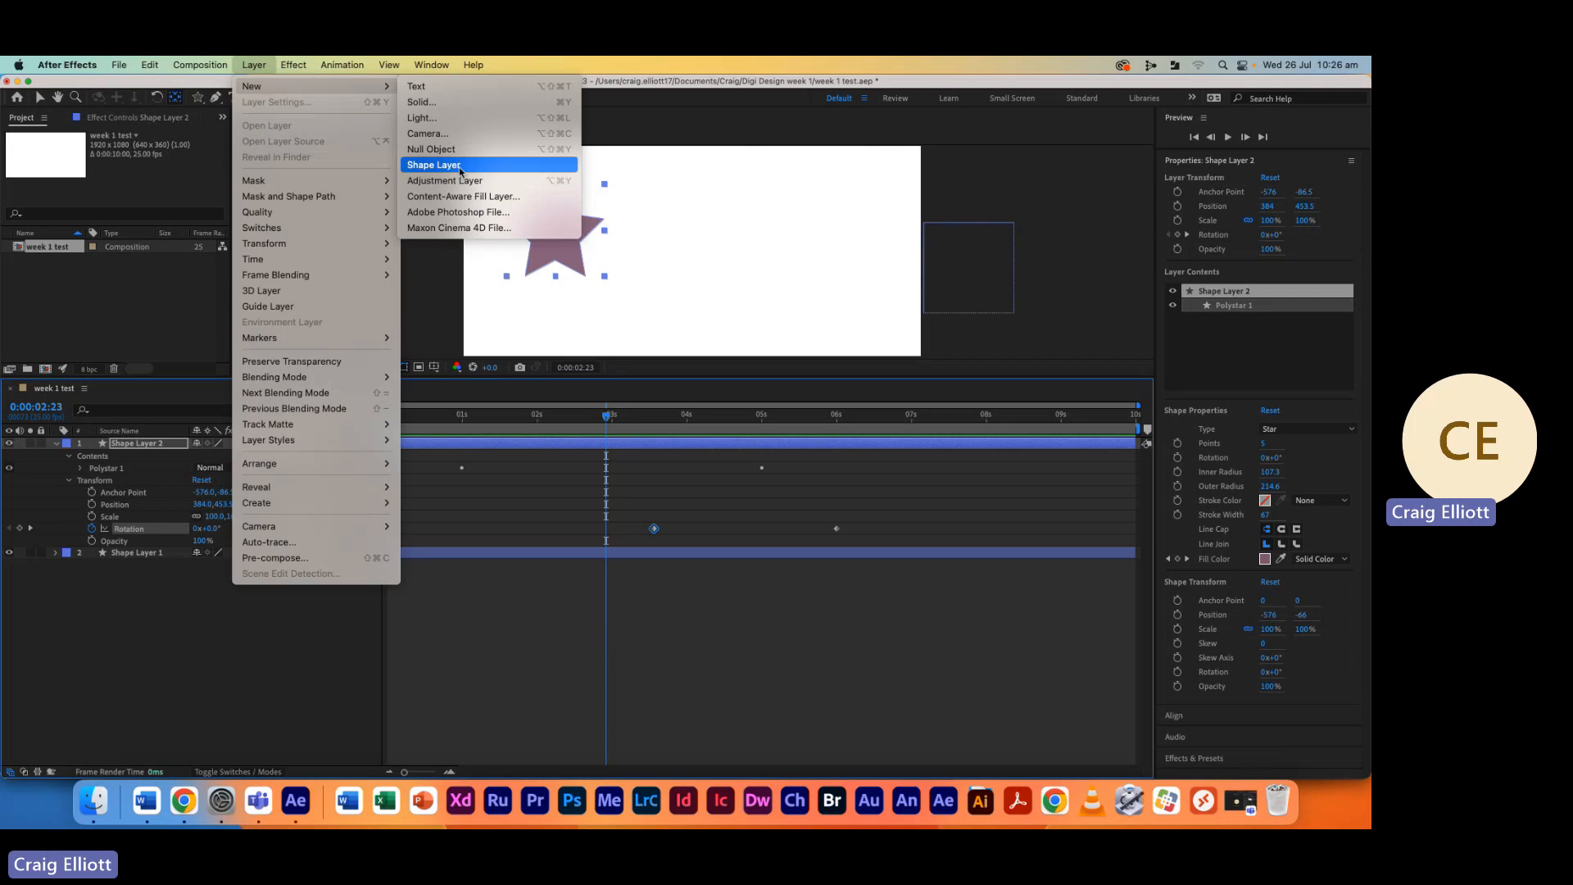
{"action": "left_click", "coordinate": [254, 65]}
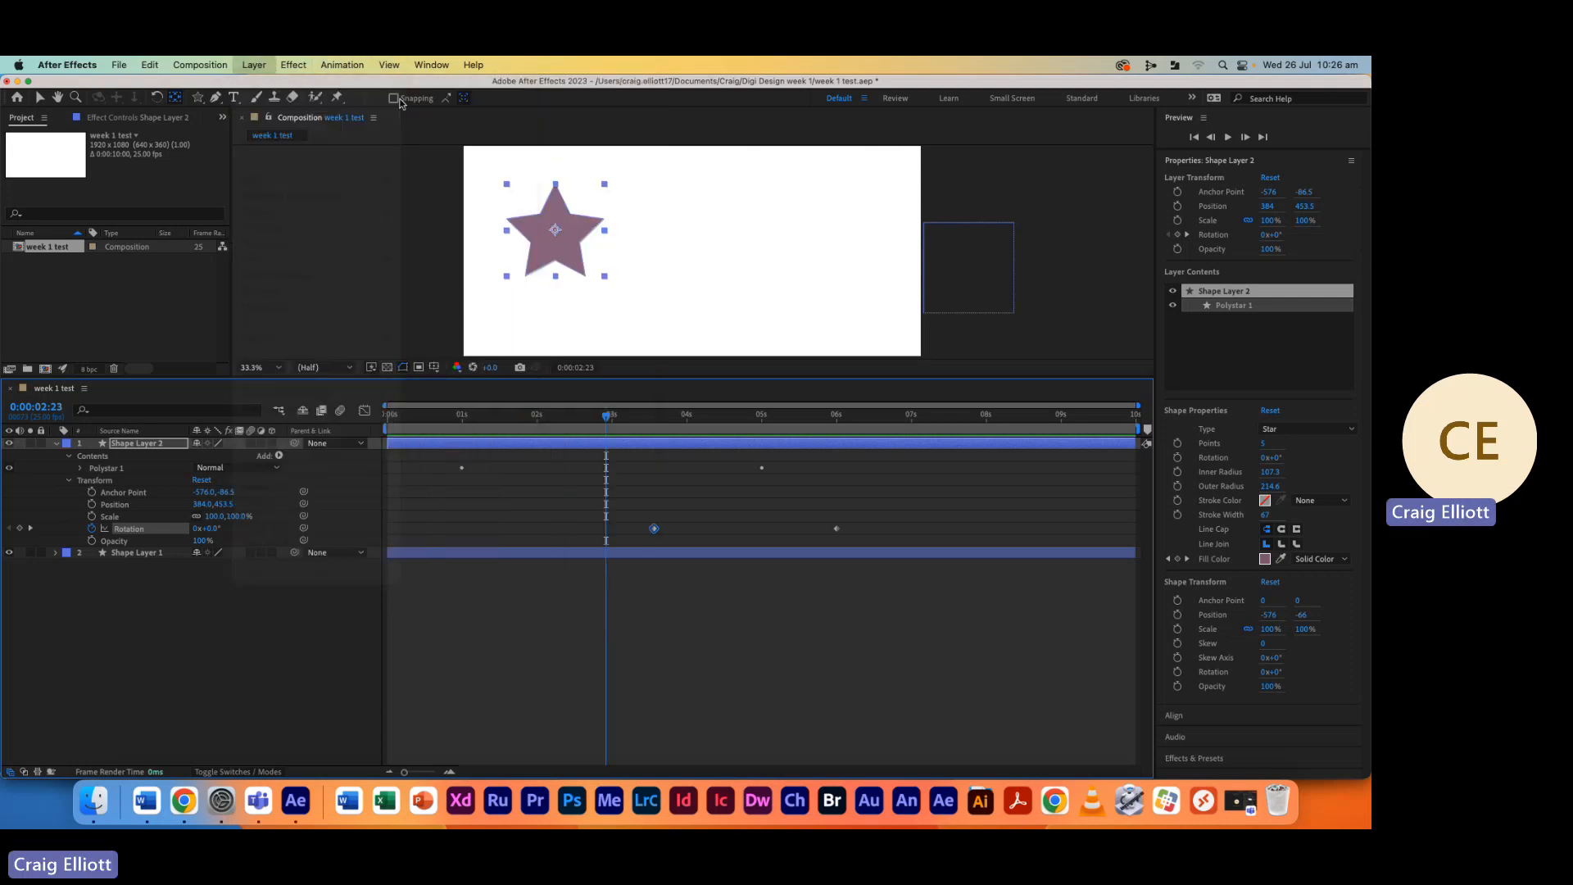